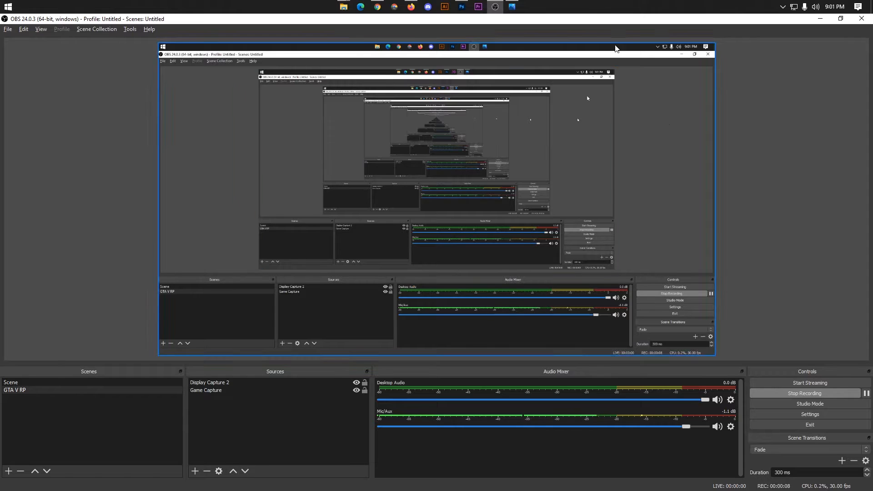
Switch from OBS Studio to the Photos viewer showing the Behance thumbnail behance-thum.jpg1.jpg.
left_click(512, 6)
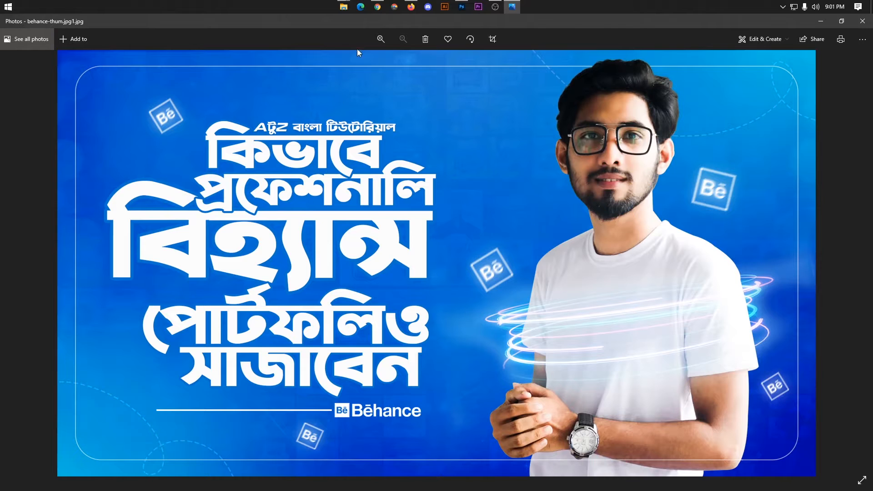
Browse the Gadget Social Media Banner gallery in Chrome and enlarge the tilted collage image.
left_click(377, 7)
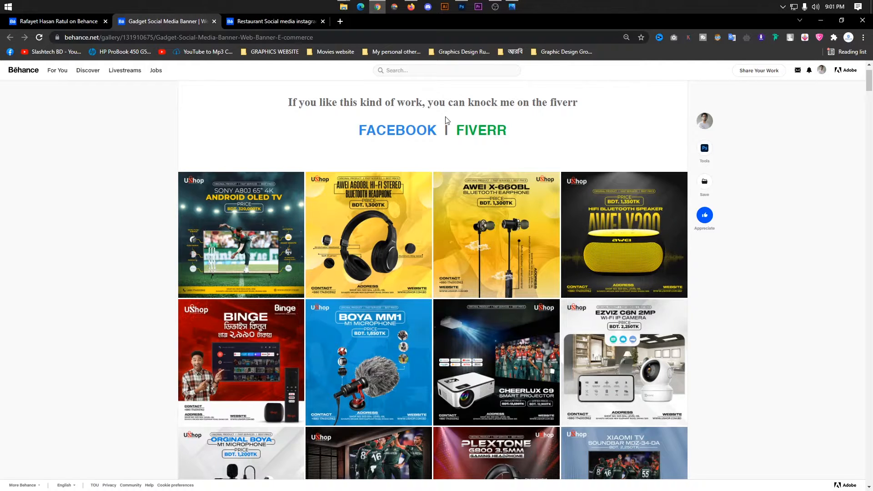
scroll(489, 193, "up", 1)
scroll(492, 182, "down", 3)
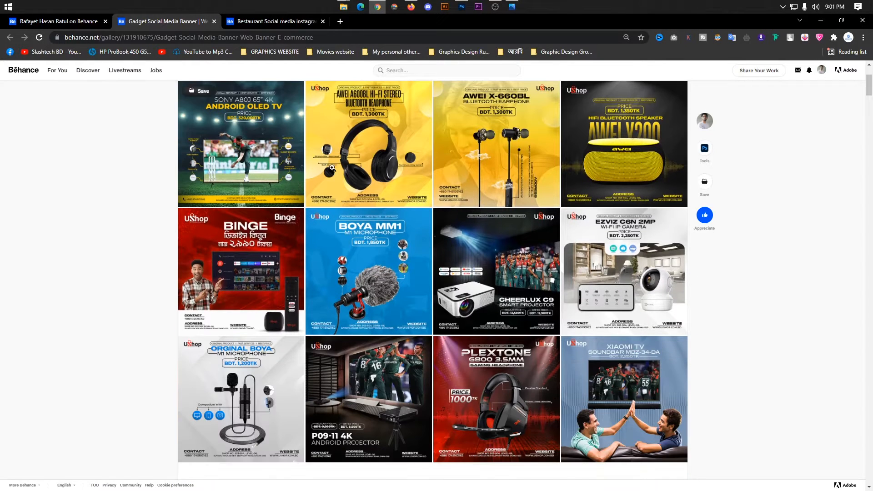
scroll(482, 184, "up", 3)
scroll(337, 194, "down", 10)
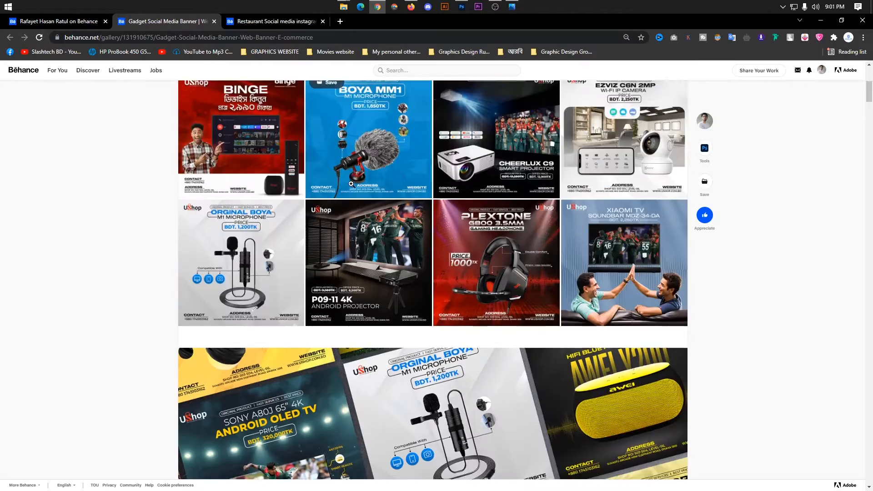
scroll(728, 169, "up", 9)
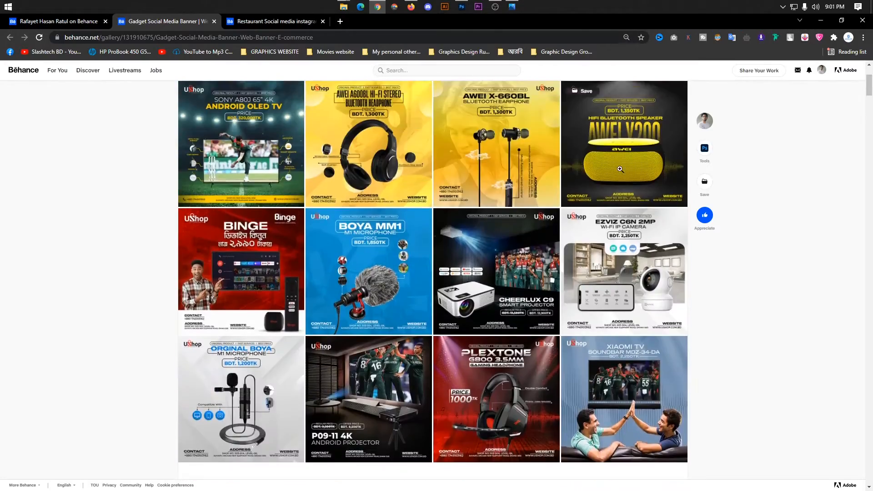
scroll(546, 227, "down", 5)
left_click(545, 271)
left_click(858, 75)
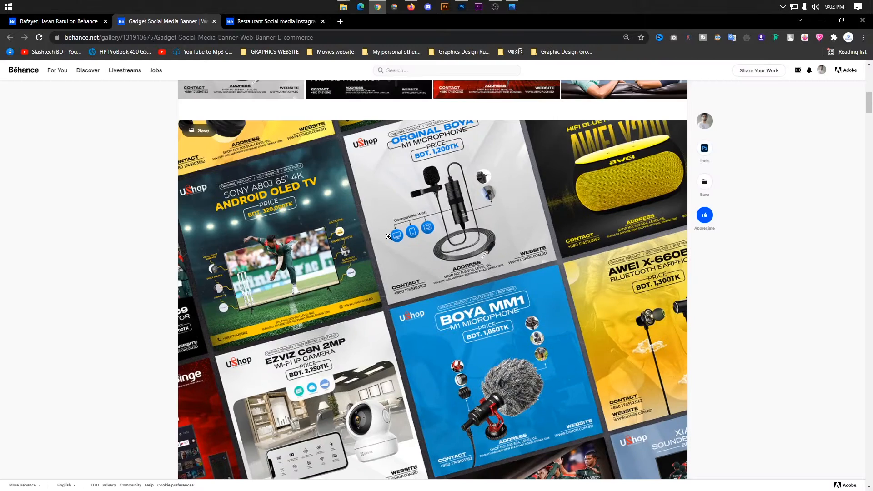
Scroll through the rest of the banner gallery, then move to the GDDS LTD profile page.
scroll(417, 222, "down", 14)
scroll(417, 222, "down", 5)
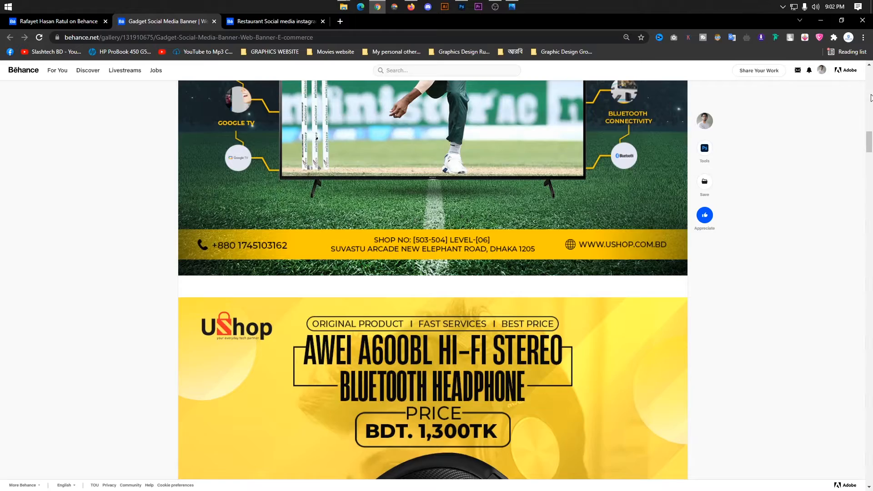
scroll(511, 241, "up", 15)
scroll(400, 233, "down", 15)
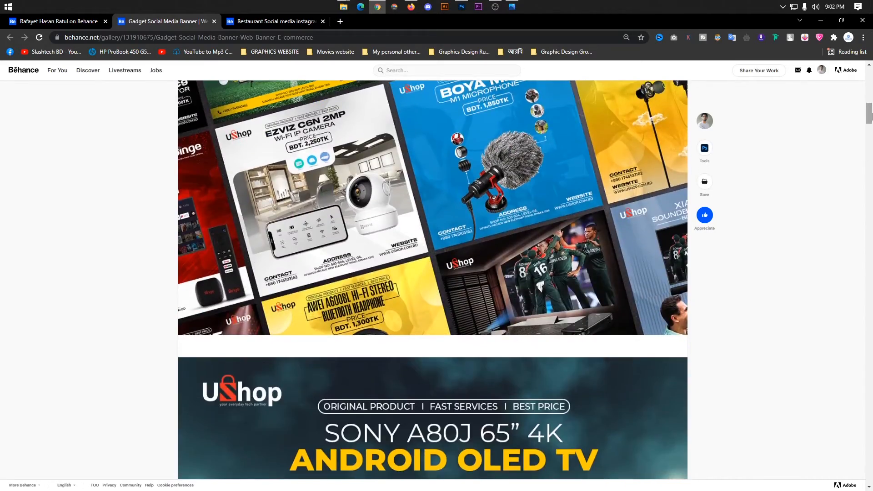
left_click_drag(869, 116, 870, 77)
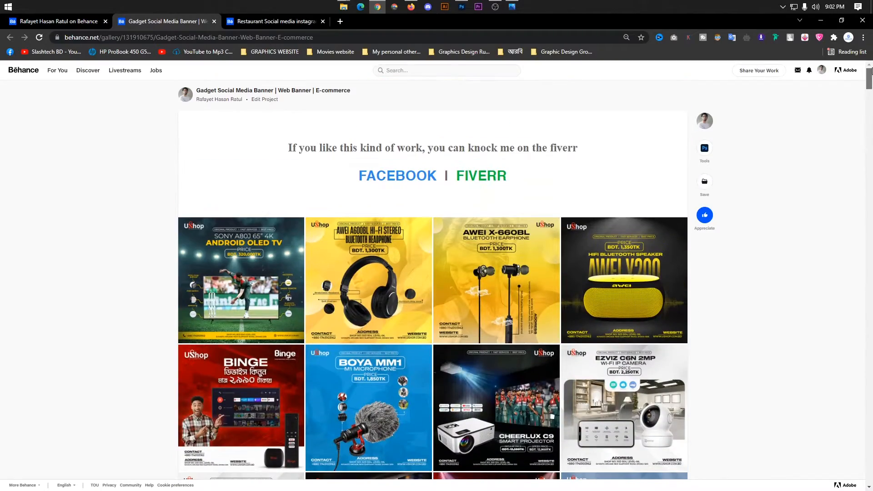
left_click(411, 7)
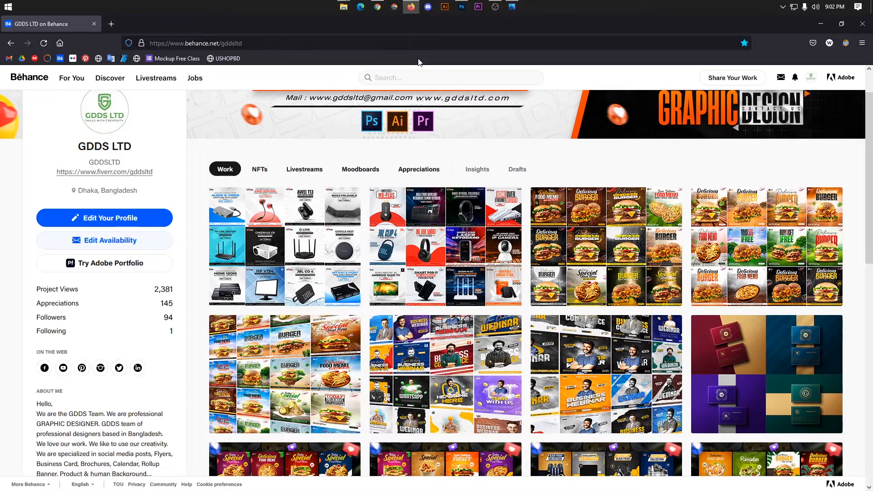
Start a new Behance project from the GDDS LTD profile's Share Your Work > Project menu.
scroll(520, 225, "up", 1)
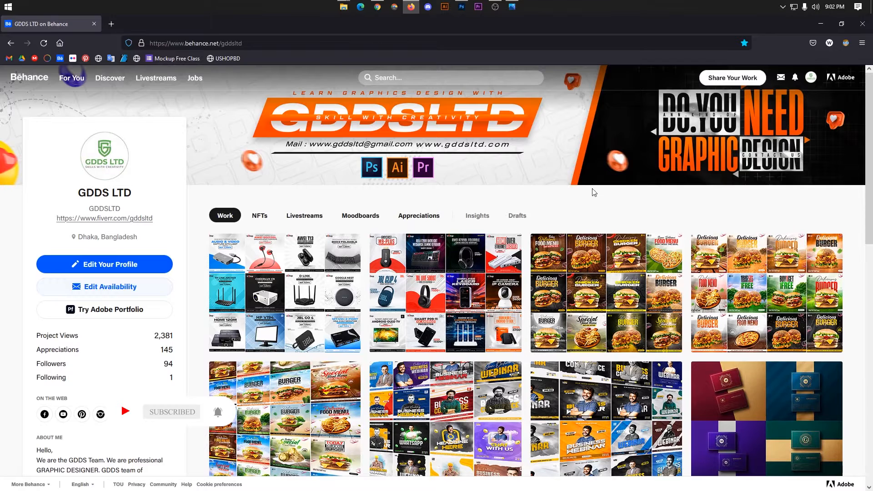
mouse_move(737, 86)
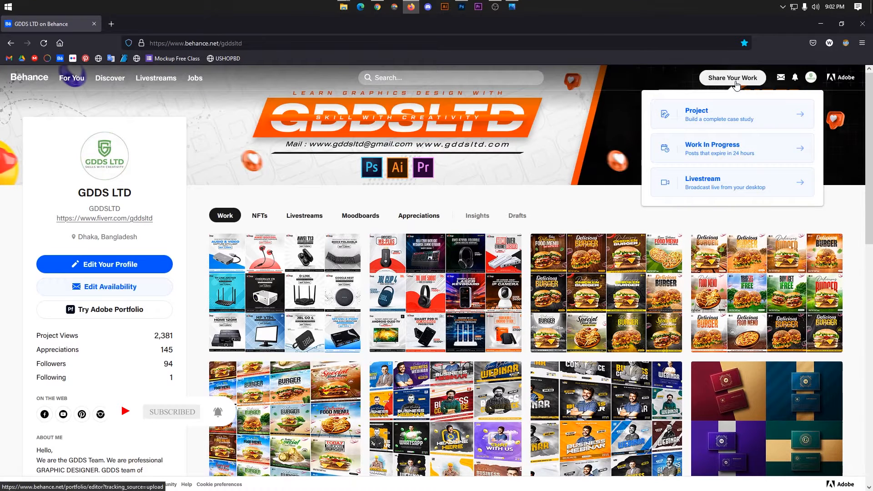
left_click(727, 118)
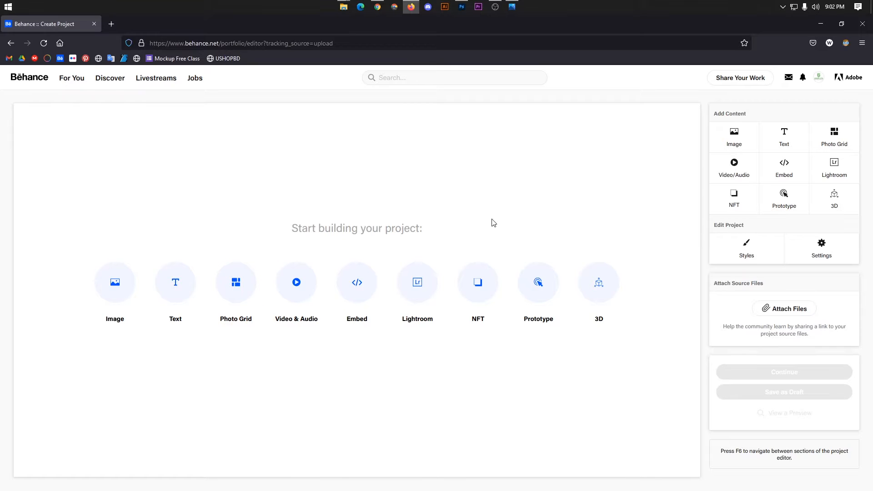
Add a Photo Grid and upload all twelve product banner images from Desktop > New folder.
left_click(236, 287)
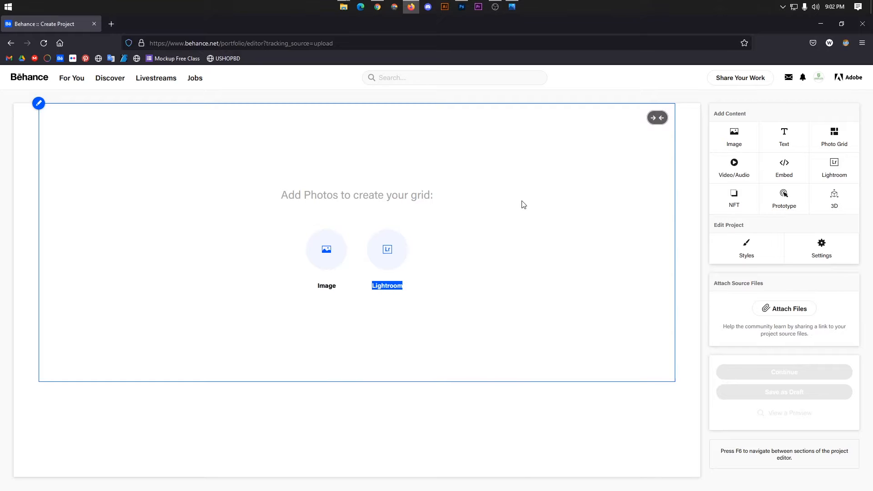
left_click(326, 250)
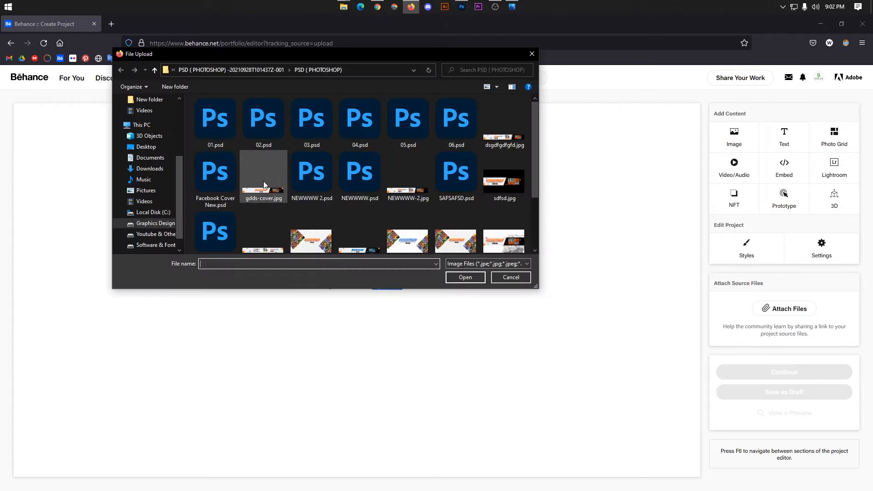
left_click(146, 147)
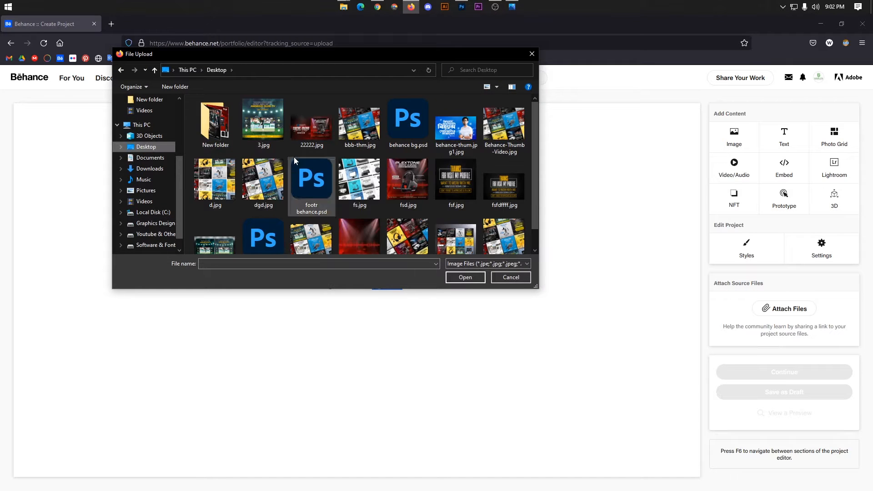
double_click(224, 133)
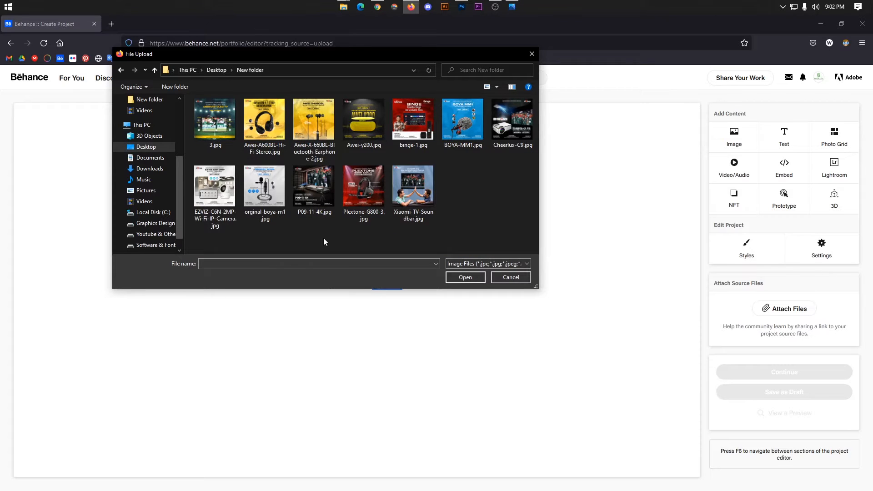
left_click_drag(230, 239, 519, 119)
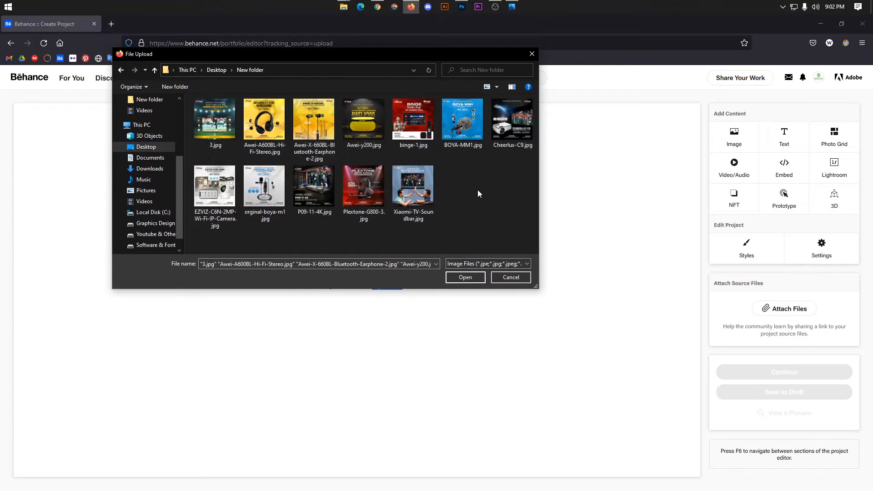
left_click_drag(236, 222, 514, 105)
left_click(469, 280)
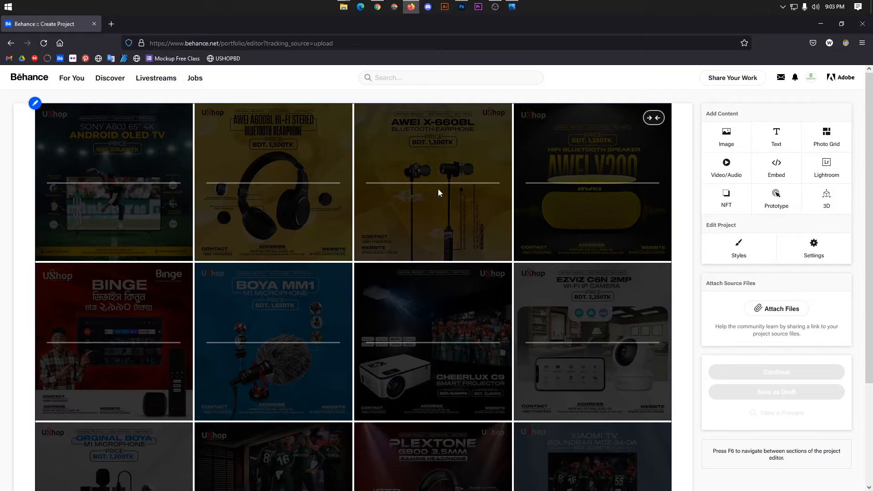
scroll(437, 223, "down", 3)
scroll(438, 222, "up", 3)
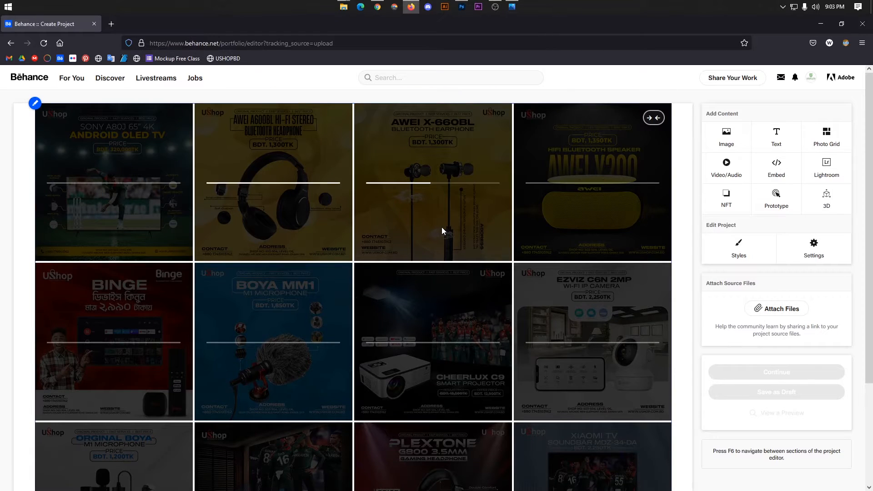
scroll(308, 258, "down", 3)
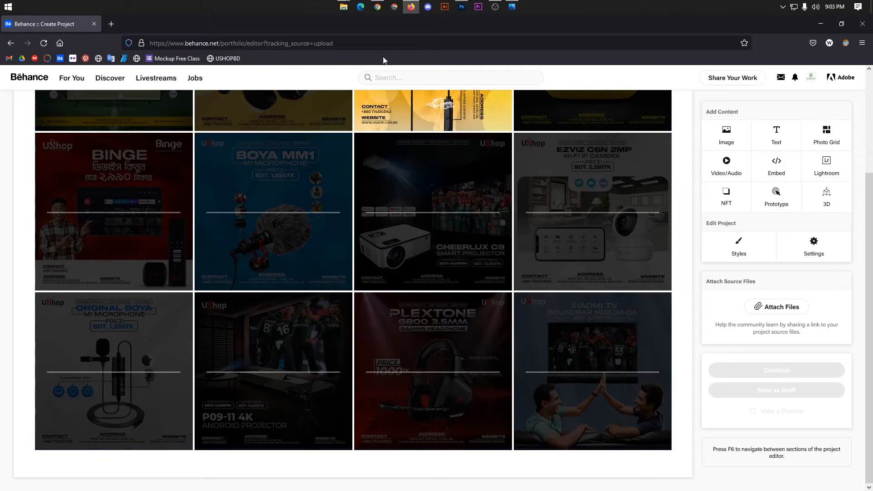
left_click(377, 6)
scroll(338, 226, "down", 10)
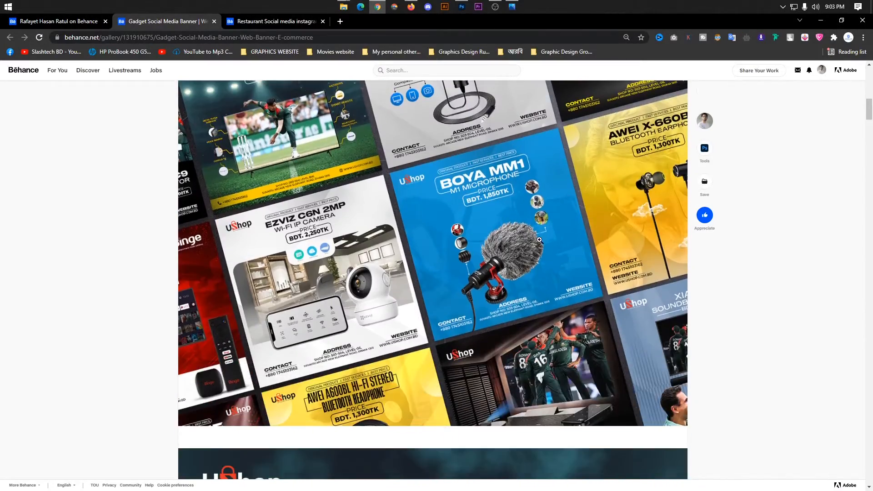
left_click(489, 209)
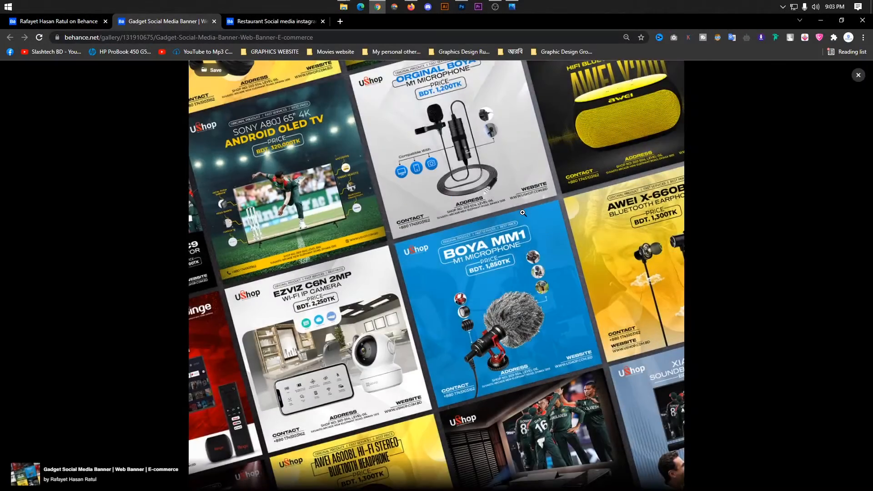
left_click(858, 75)
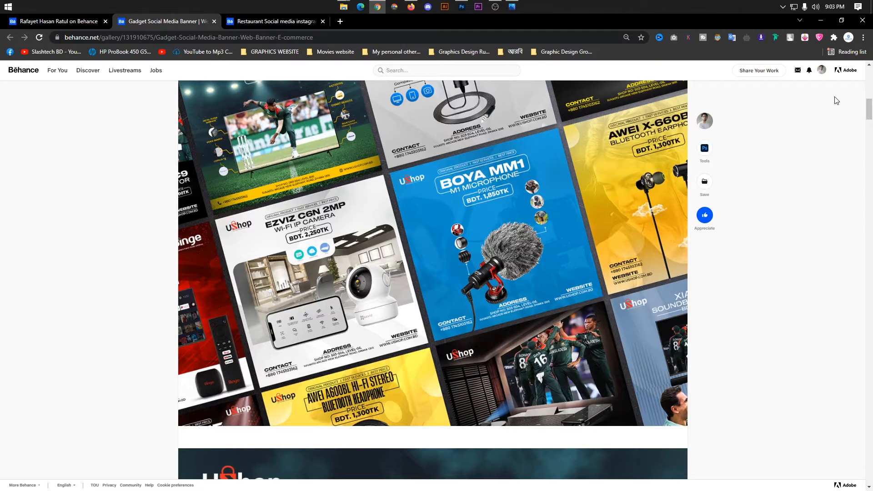
scroll(633, 202, "down", 3)
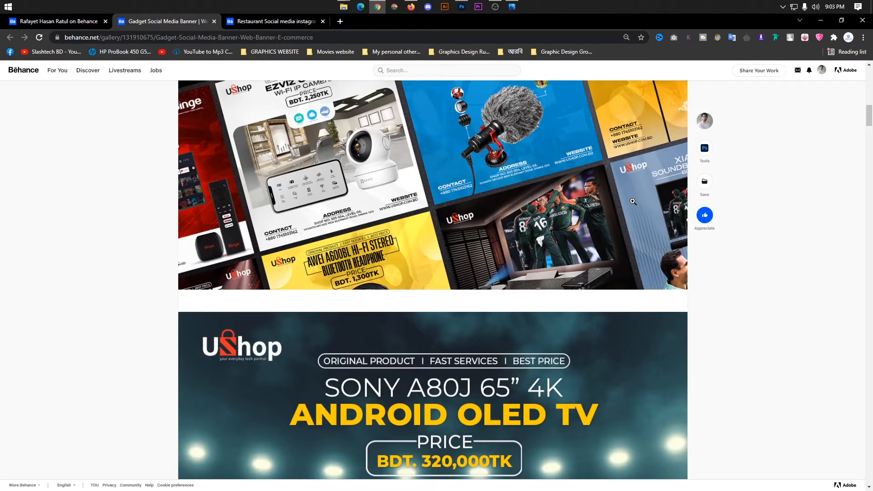
scroll(621, 202, "up", 10)
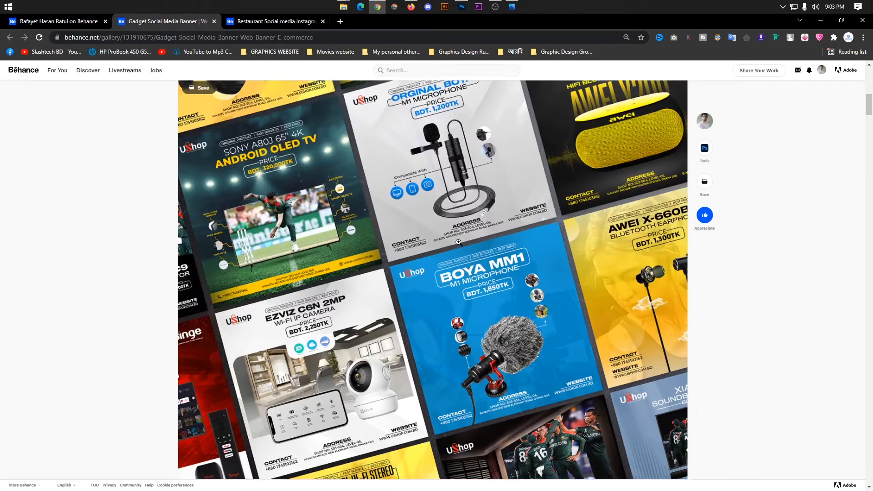
scroll(478, 245, "down", 6)
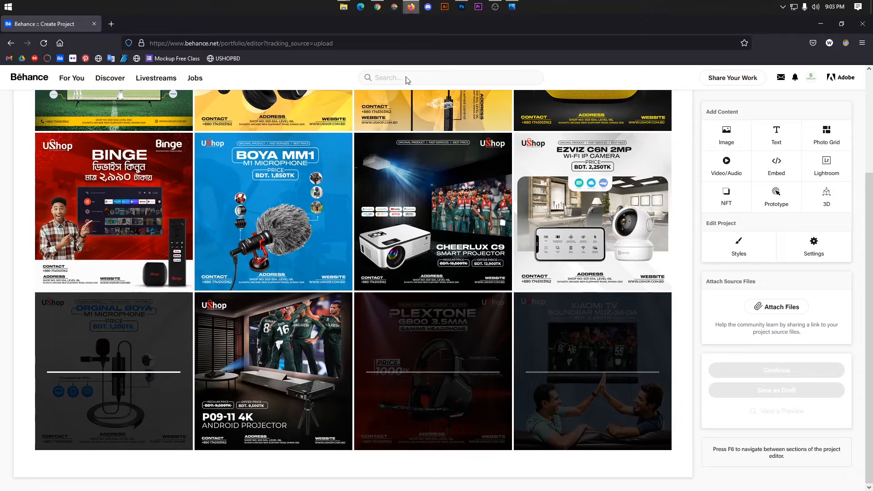
Check the uploading photo grid in the Behance project editor, then return to Photoshop.
left_click(411, 6)
scroll(313, 248, "up", 3)
scroll(403, 191, "down", 3)
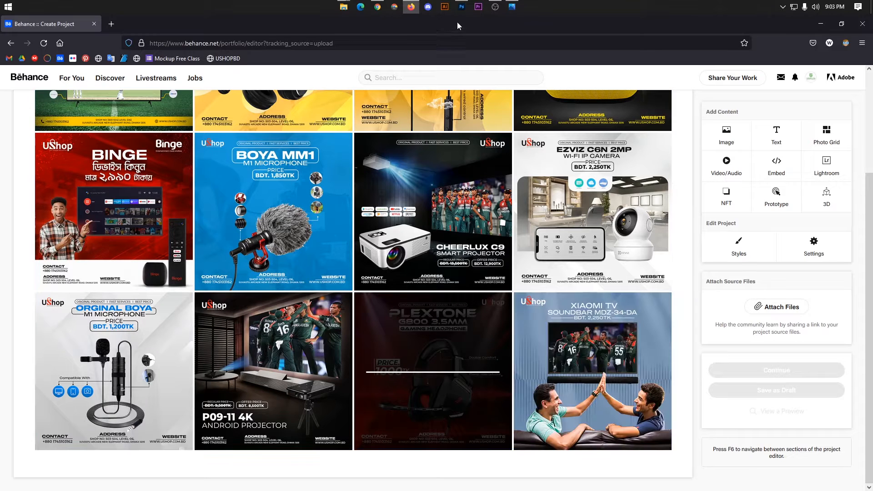
left_click(461, 7)
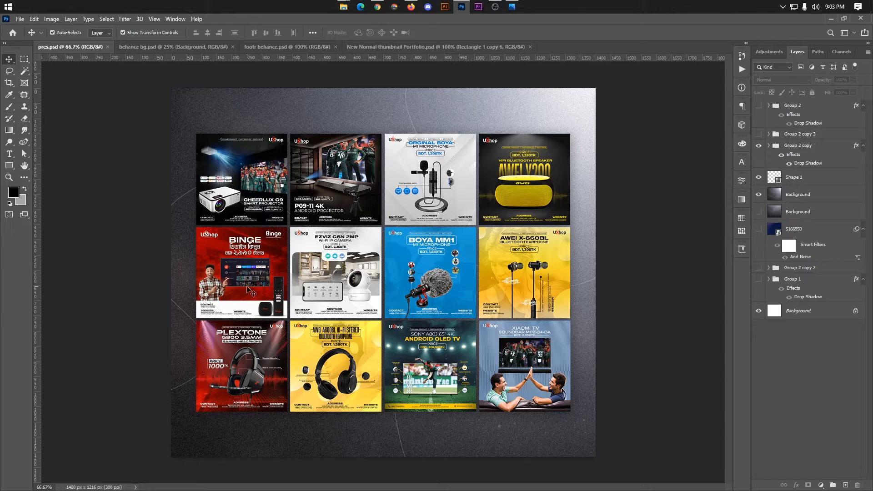
Confirm all twelve banners in the Behance photo grid finished uploading, then go back to Photoshop.
left_click(518, 10)
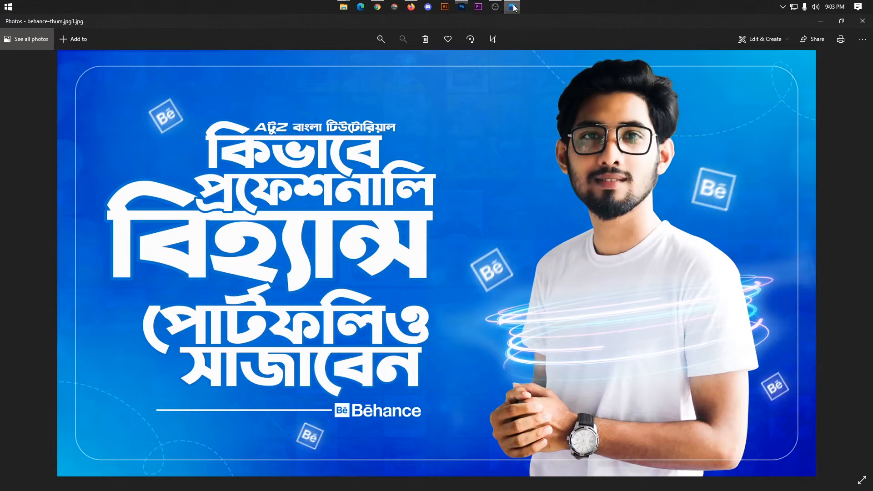
left_click(382, 10)
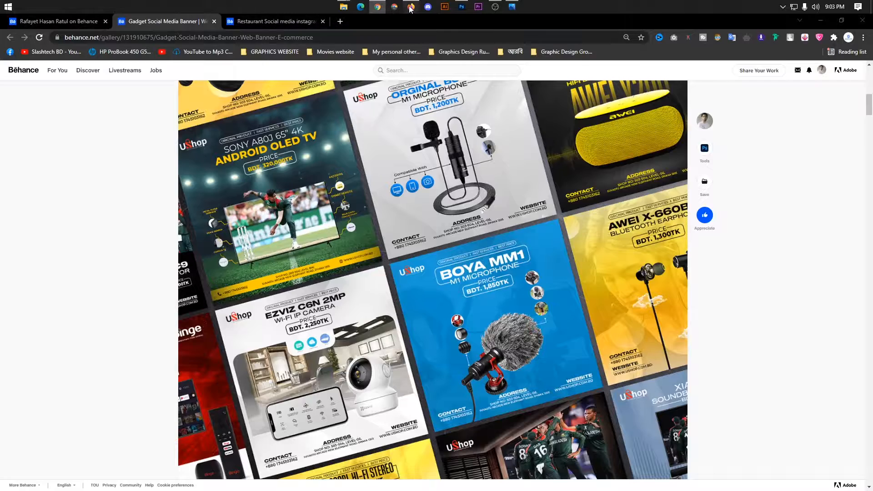
left_click(411, 7)
scroll(196, 264, "up", 3)
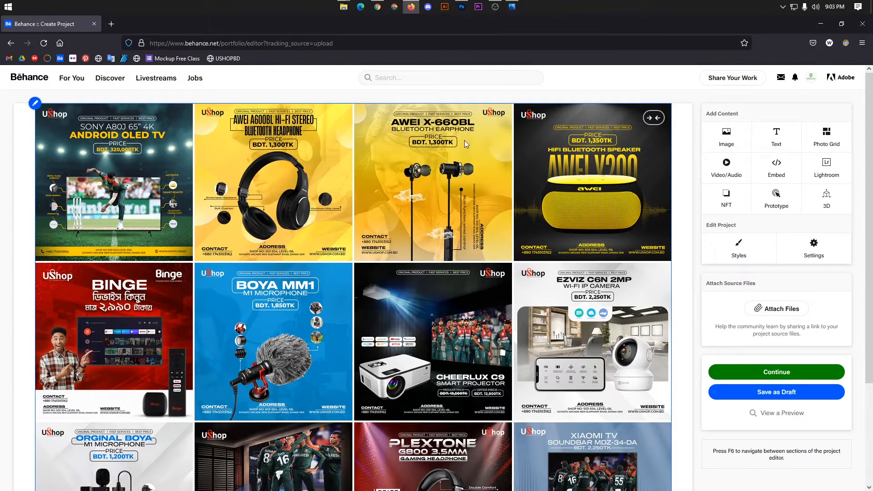
scroll(356, 191, "down", 3)
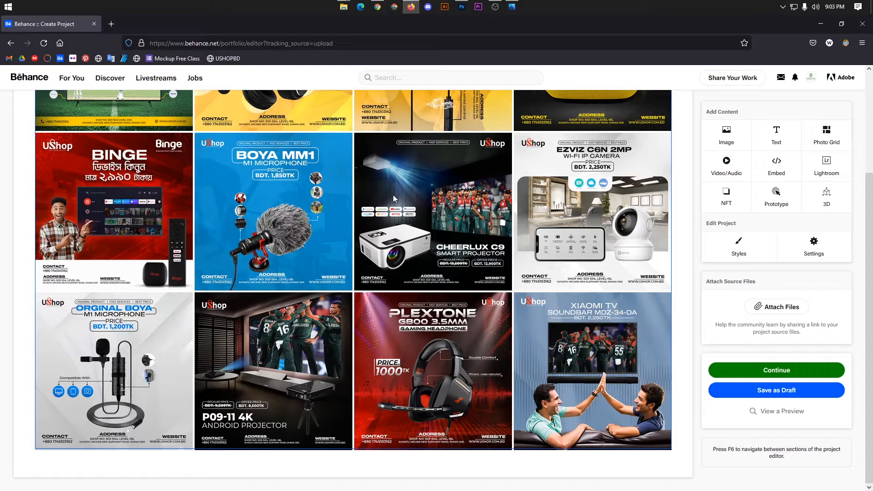
scroll(400, 168, "up", 3)
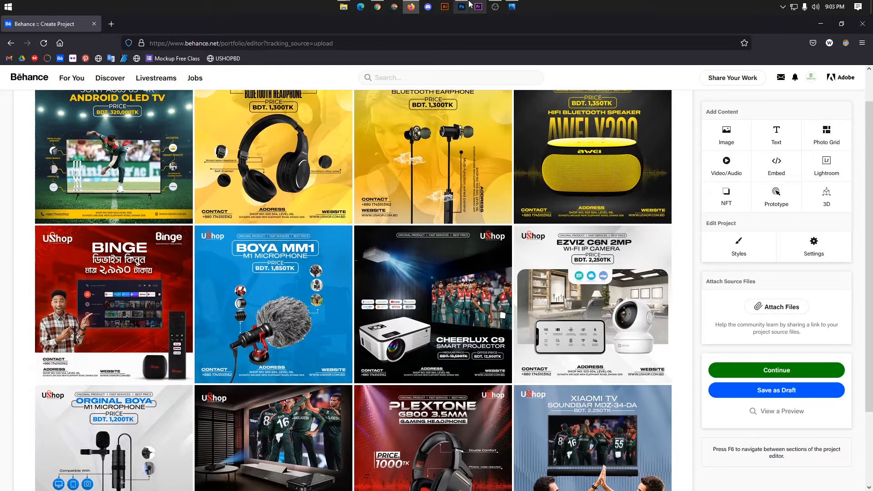
left_click(462, 6)
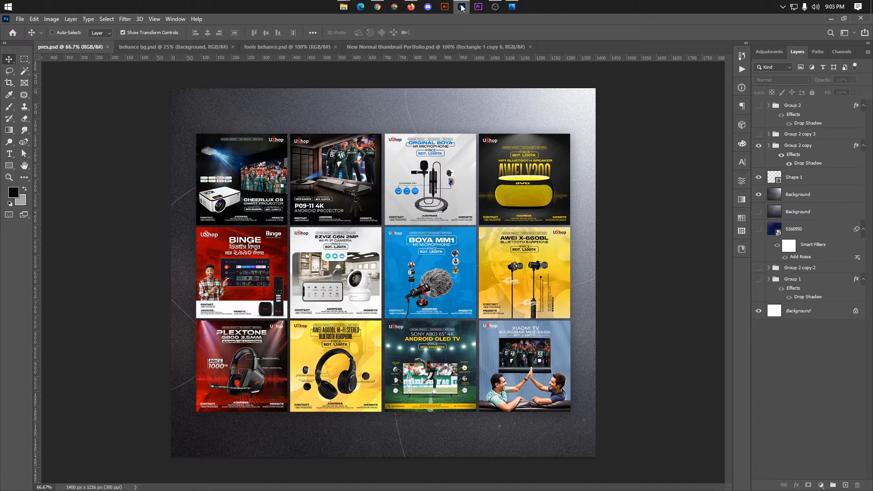
Create a new white document 1400 × 1200 px at 300 ppi.
key("ctrl+n")
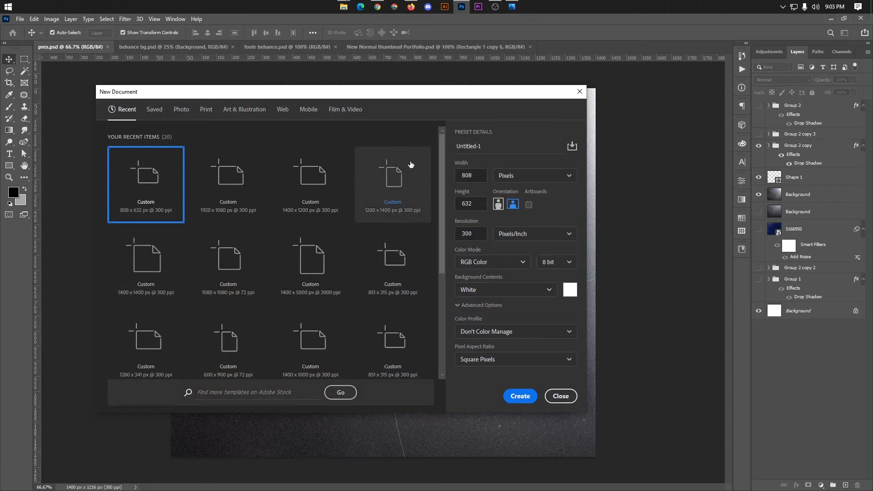
left_click_drag(404, 94, 476, 85)
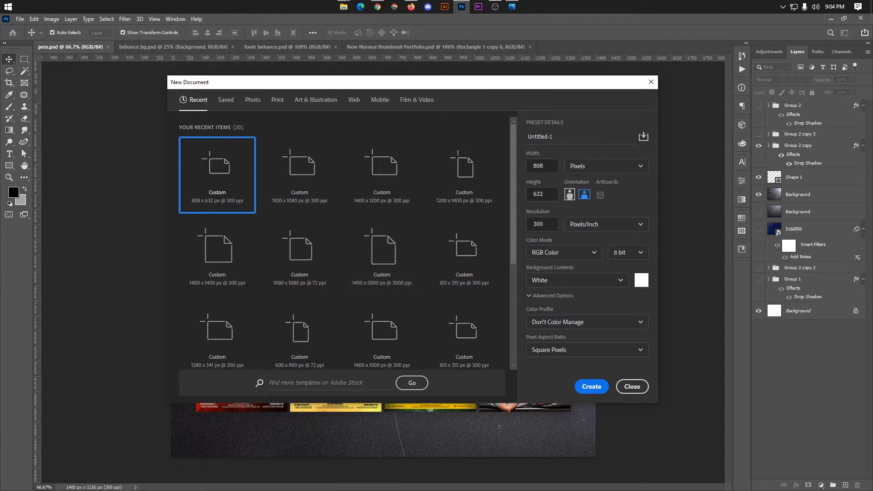
double_click(552, 166)
type("1400")
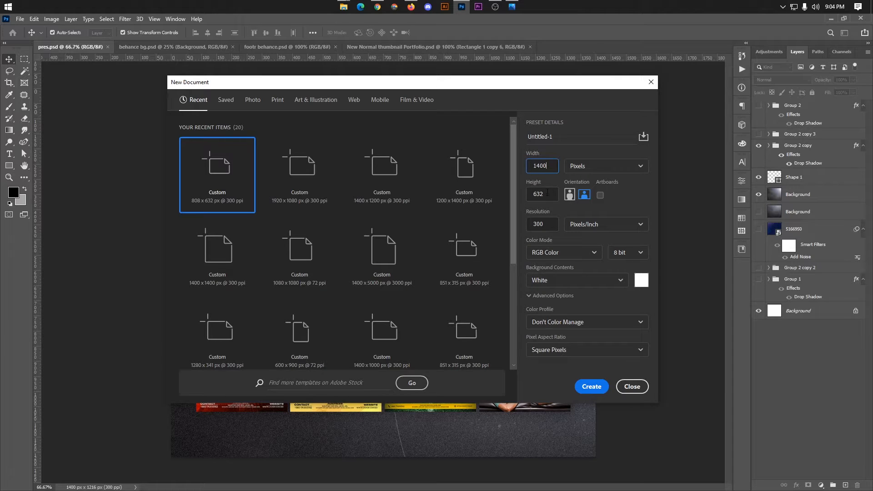
key("Tab")
type("1")
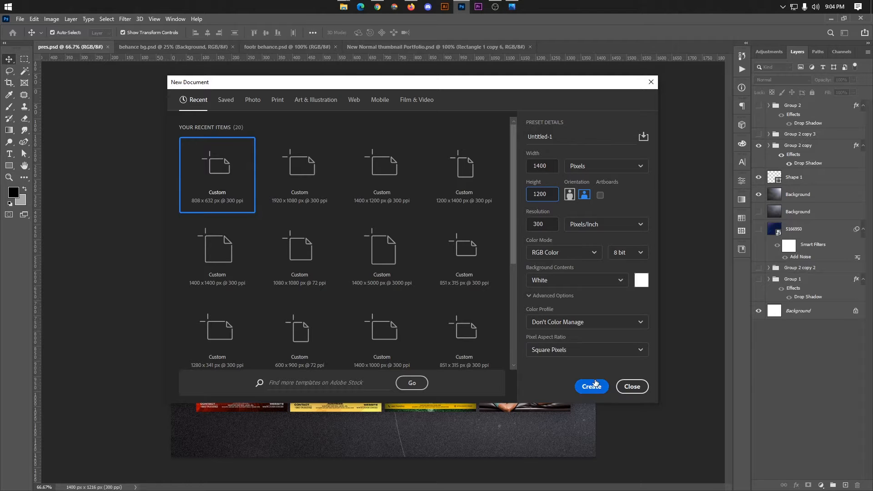
left_click(591, 387)
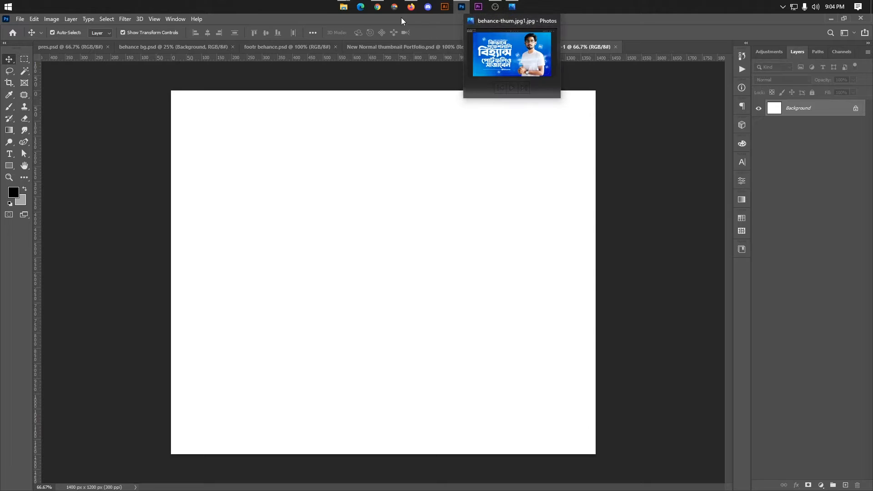
Glance at the Behance project editor and gallery, then return to the blank Photoshop document.
left_click(411, 6)
scroll(337, 157, "down", 3)
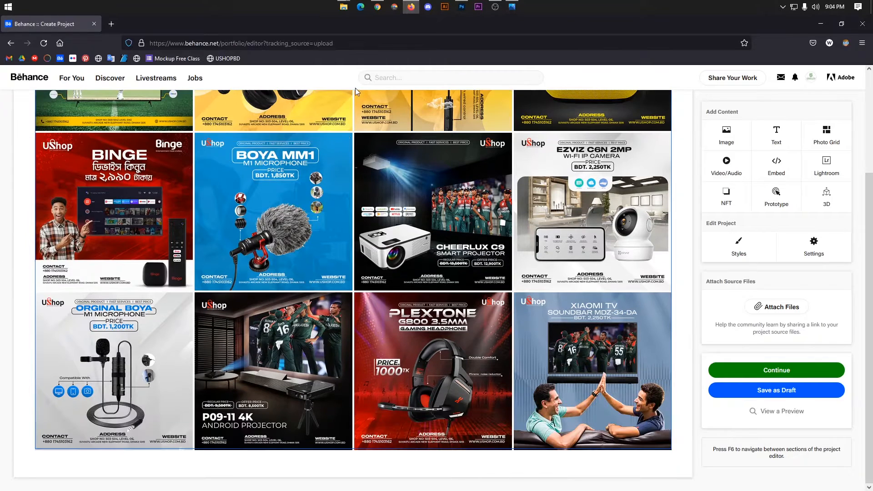
left_click(377, 7)
scroll(361, 174, "down", 2)
scroll(353, 146, "up", 3)
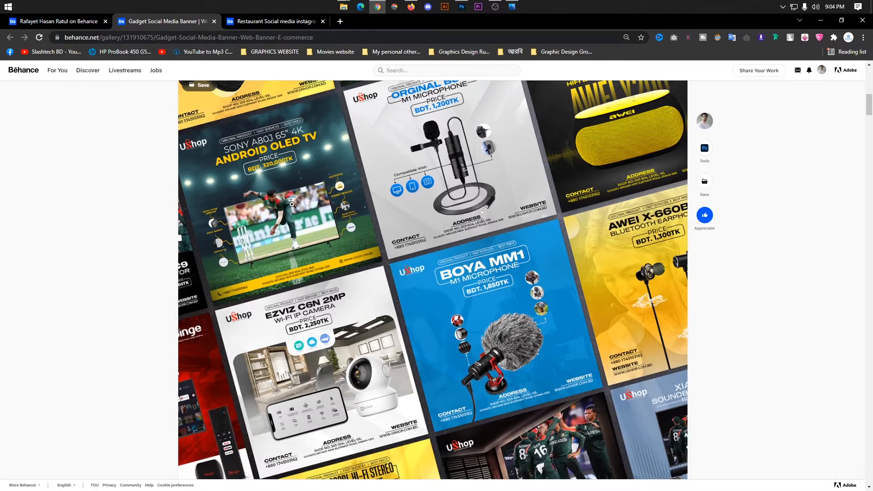
left_click(462, 7)
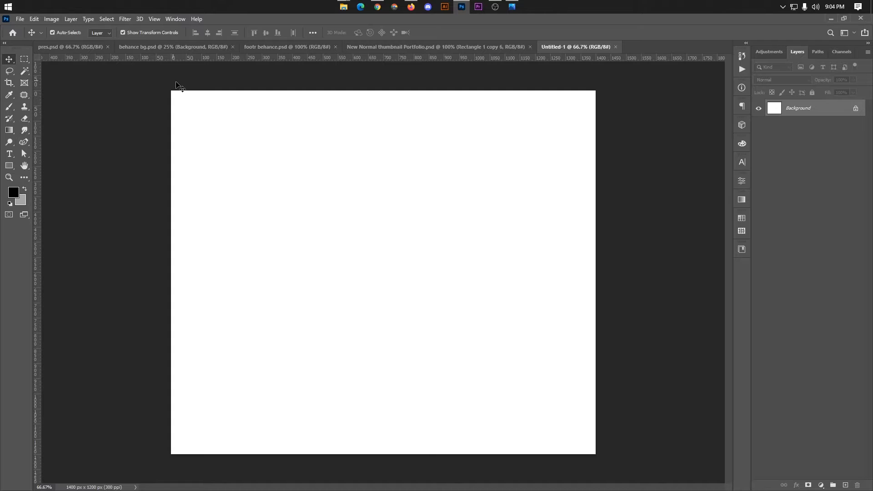
Drag the glowing image from behance bg.psd into Untitled-1 and give it a first resize.
left_click(72, 46)
left_click(146, 47)
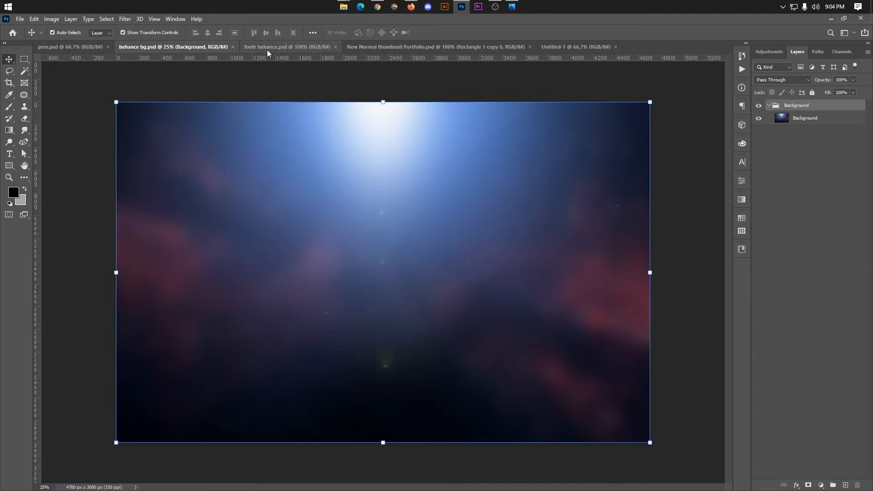
left_click_drag(583, 191, 554, 113)
key("ctrl+t")
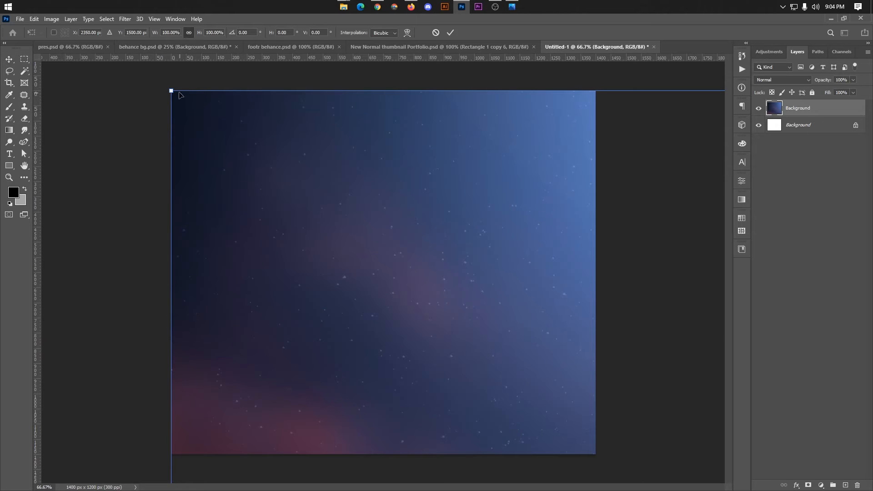
left_click_drag(172, 92, 167, 146)
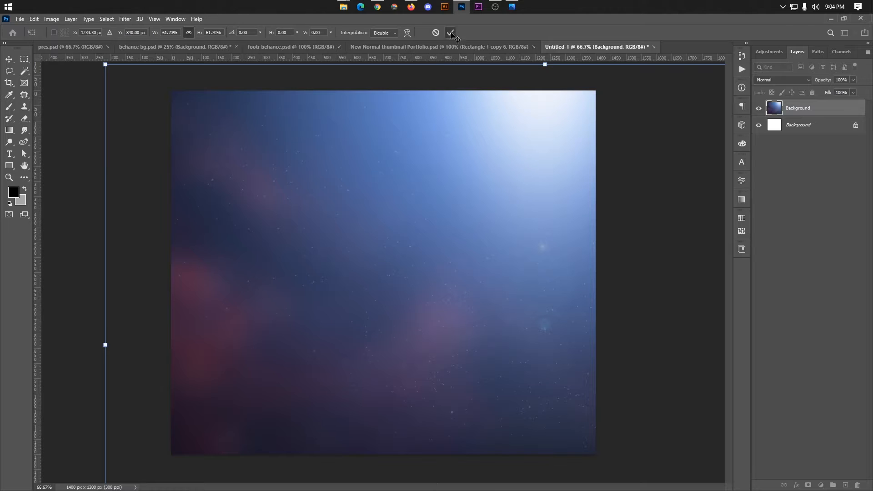
left_click(451, 33)
Launch SwordSoft Mousetrack from the Start menu and close its window.
key("super")
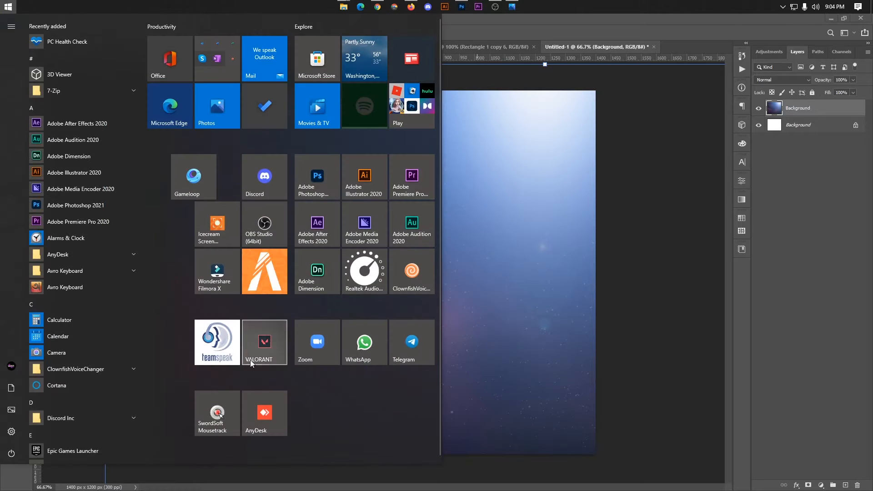
left_click(218, 396)
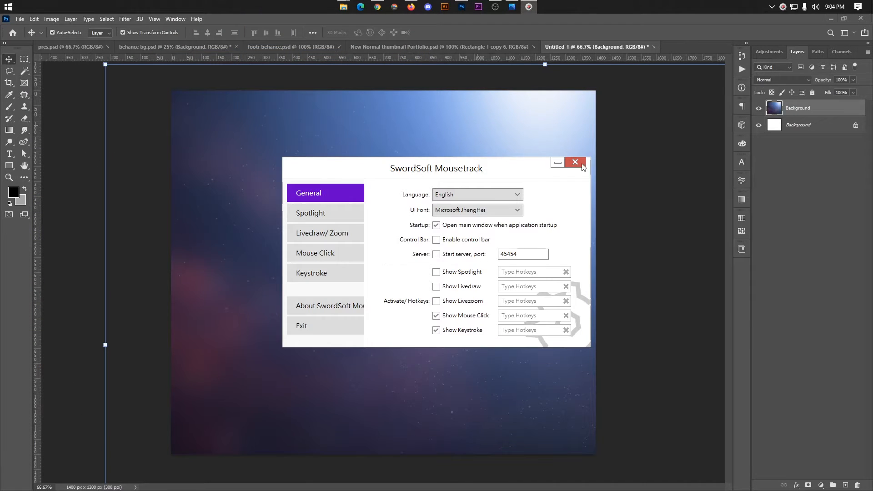
left_click(577, 162)
Scale and centre the glowing image around its centre so it fully covers the canvas.
key("alt")
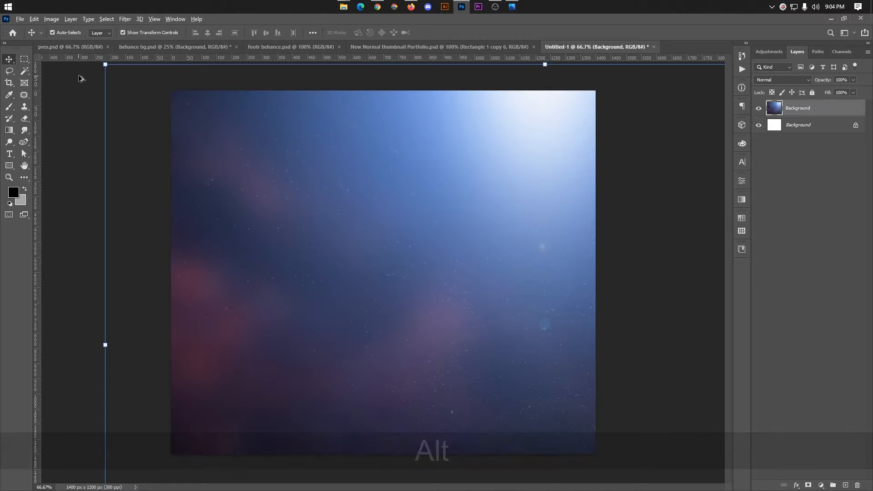
left_click_drag(105, 65, 180, 116)
left_click_drag(464, 256, 321, 183)
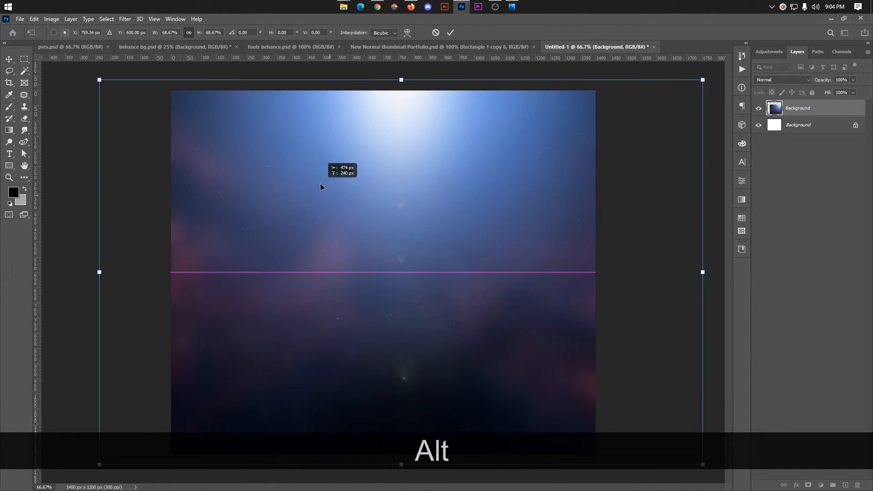
left_click_drag(406, 83, 401, 103)
left_click_drag(393, 143, 413, 141)
left_click_drag(690, 101, 738, 70)
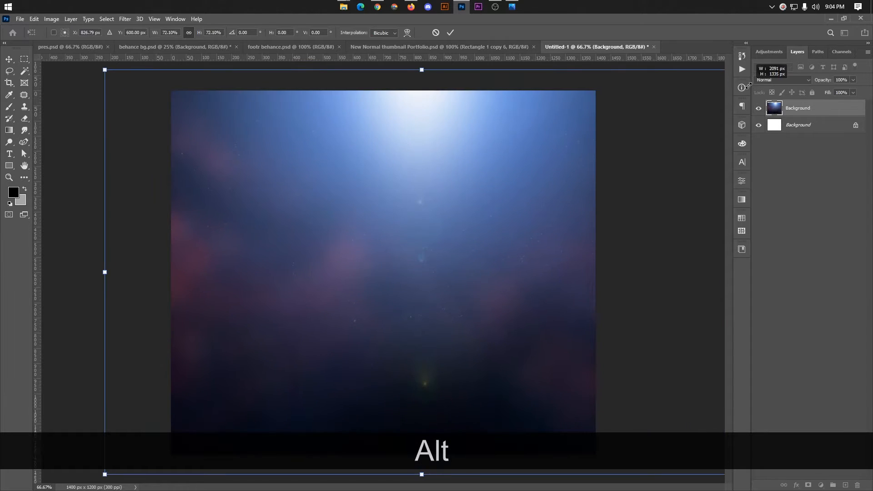
left_click_drag(484, 181, 527, 180)
left_click(450, 32)
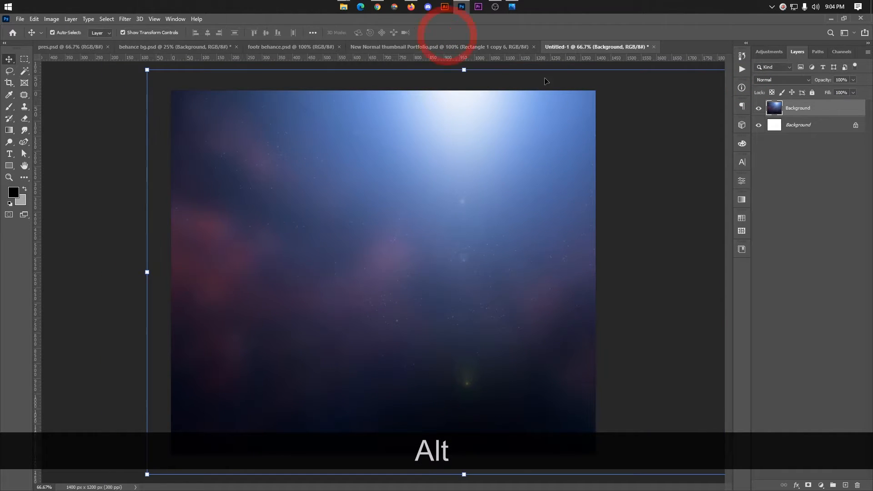
Delete the locked white Background layer, leaving only the glowing image.
left_click(95, 127)
left_click(222, 163)
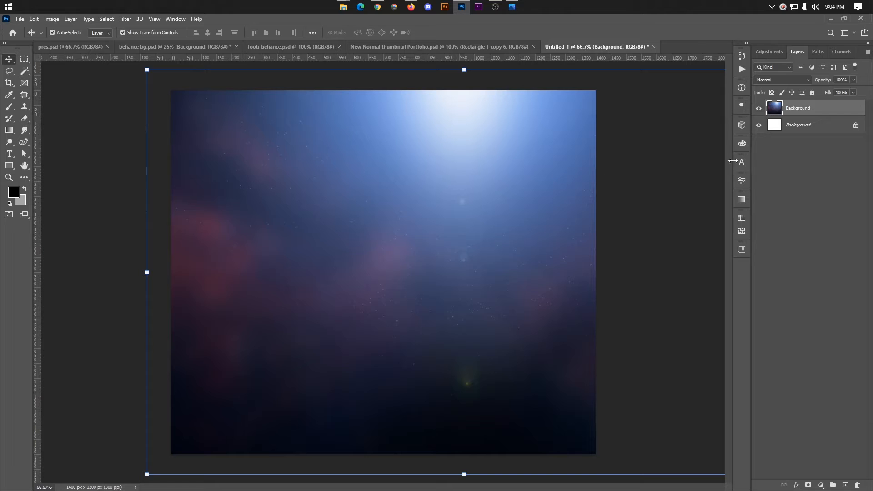
left_click(787, 132)
key("BackSpace")
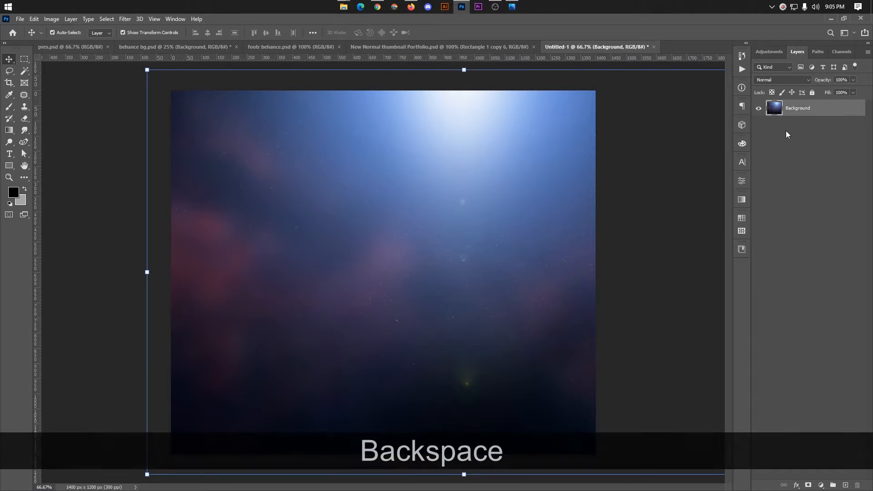
Desaturate the starry background to cool grey with Hue/Saturation, Saturation at -80.
left_click(52, 19)
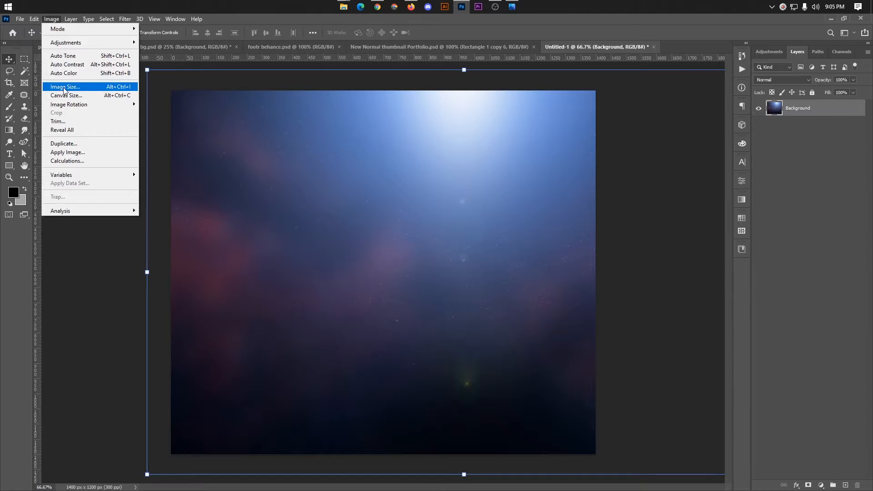
mouse_move(80, 43)
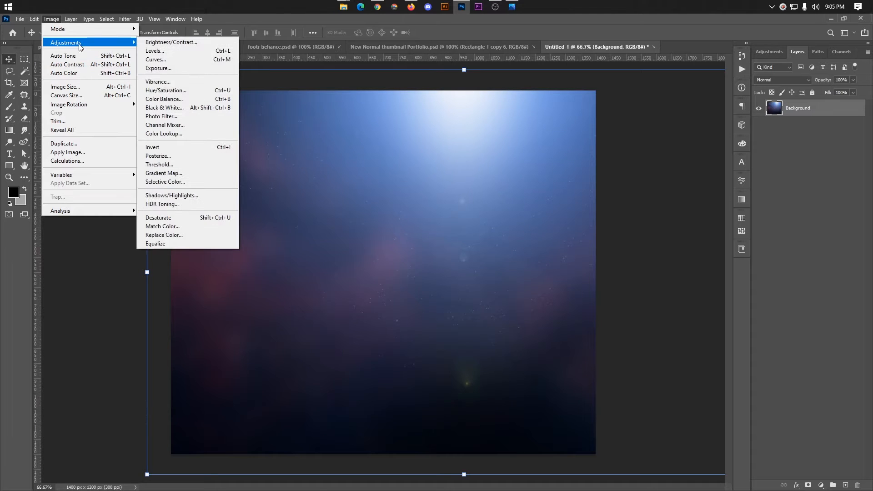
left_click(192, 93)
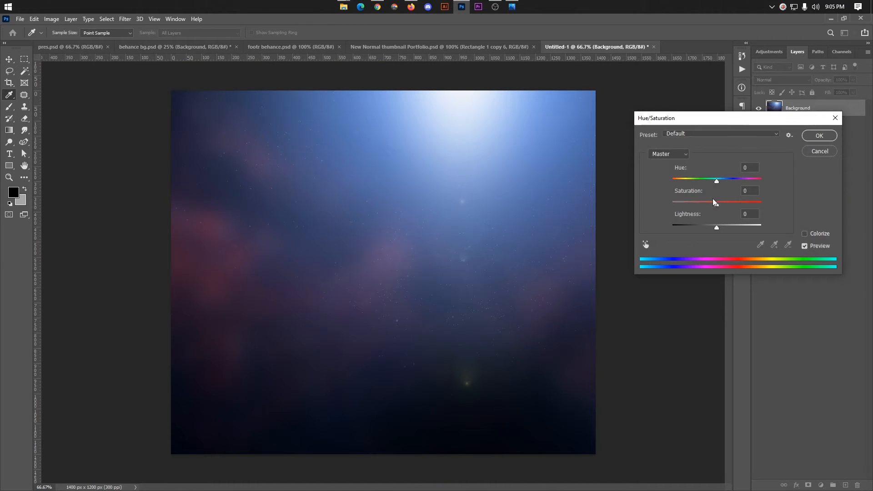
left_click_drag(713, 204, 683, 203)
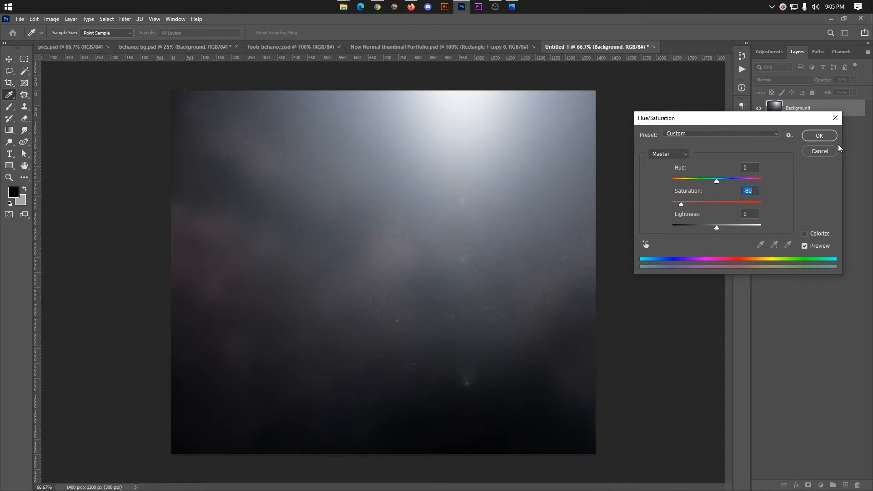
left_click(819, 135)
left_click(660, 157)
scroll(426, 179, "down", 3)
left_click(174, 171)
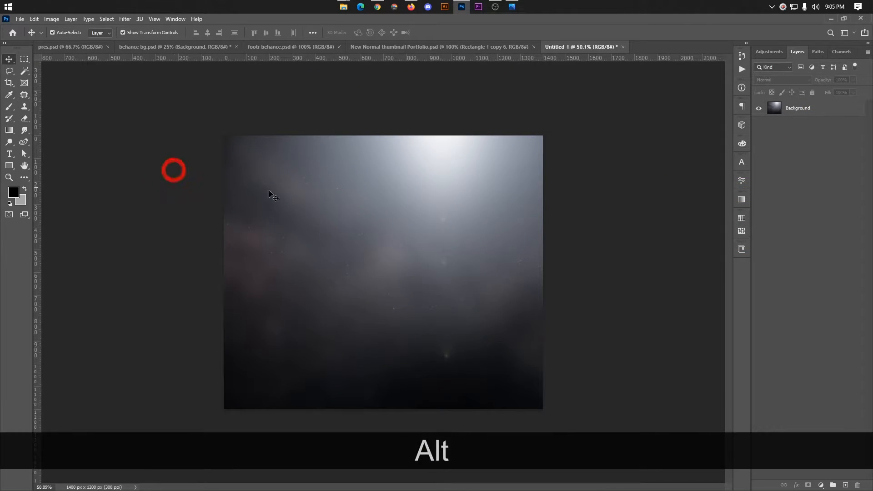
scroll(432, 200, "up", 2)
scroll(397, 145, "down", 1)
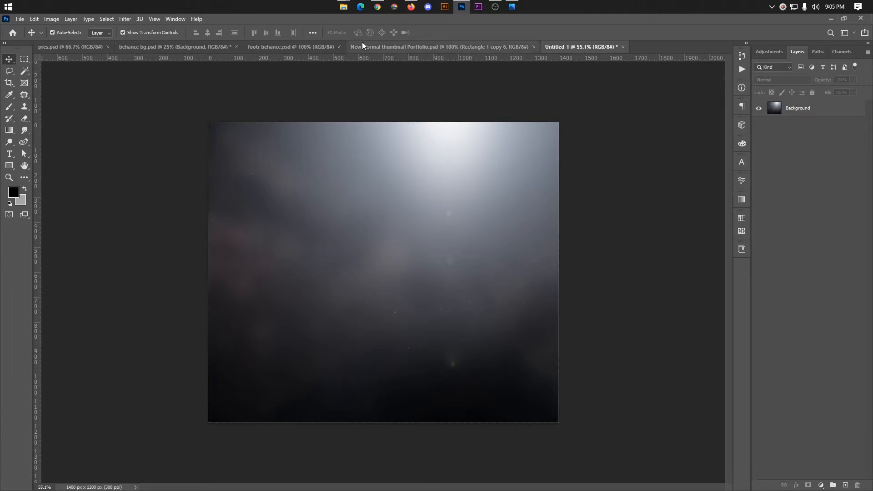
Apply Add Noise to the background at about 5.43%, Uniform and Monochromatic.
left_click(427, 177)
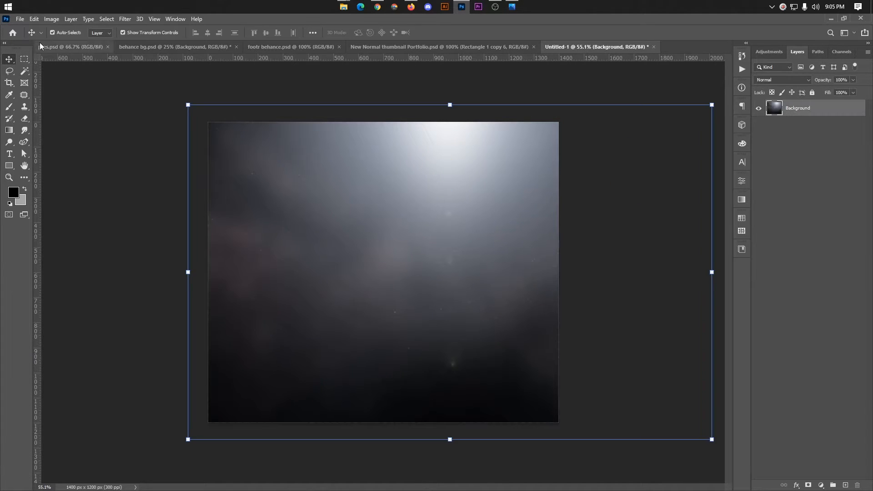
left_click(51, 20)
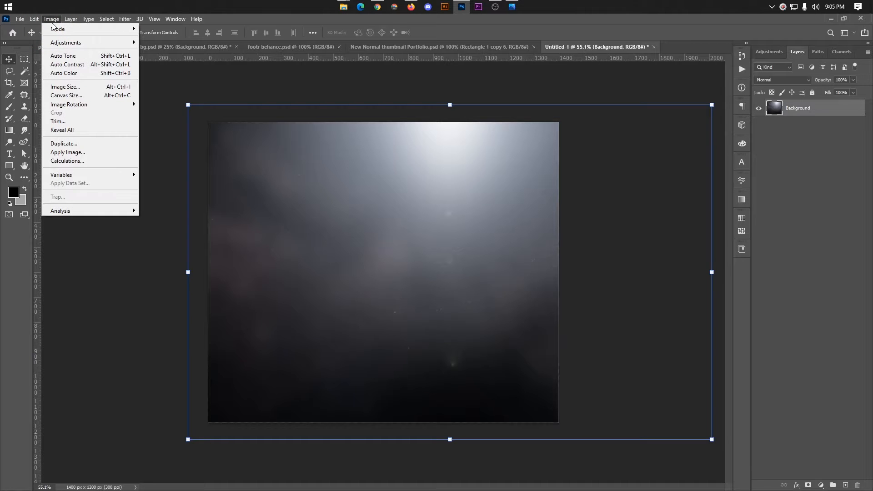
mouse_move(130, 24)
mouse_move(133, 162)
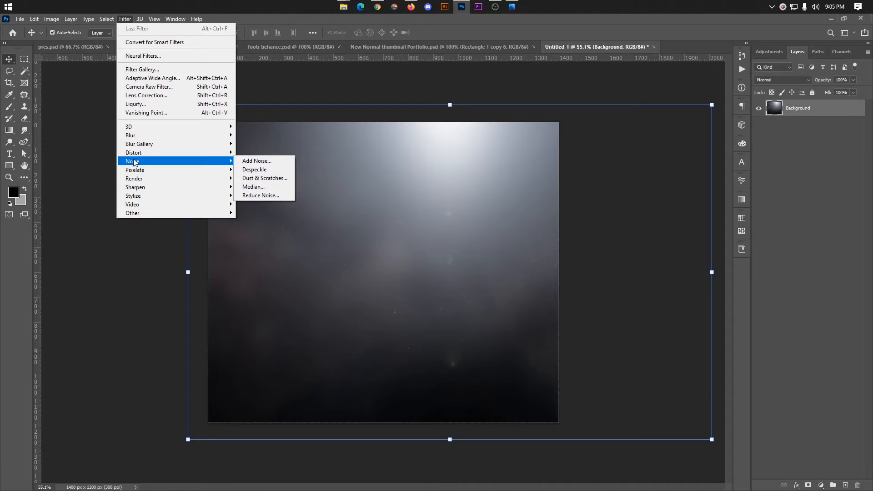
left_click(276, 161)
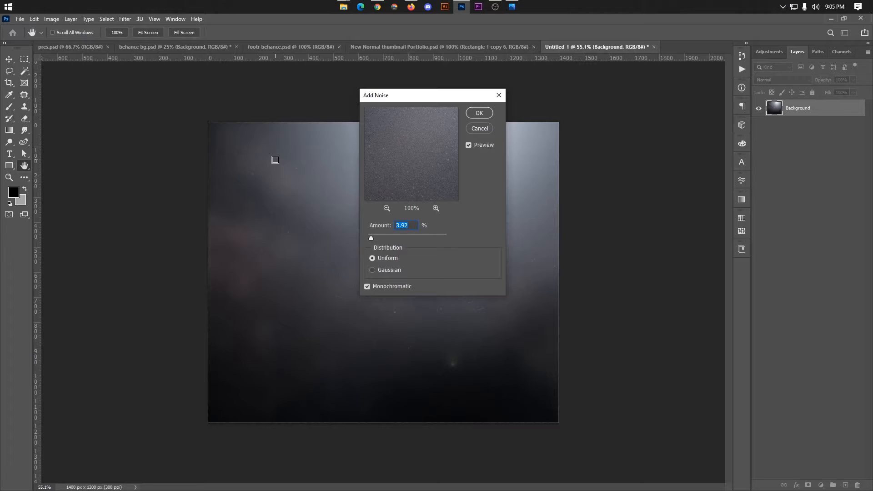
left_click(375, 237)
left_click_drag(375, 238, 373, 238)
left_click(372, 238)
key("Up")
key("Up")
key("Up")
key("Up")
key("Up")
key("Up")
key("Up")
key("Up")
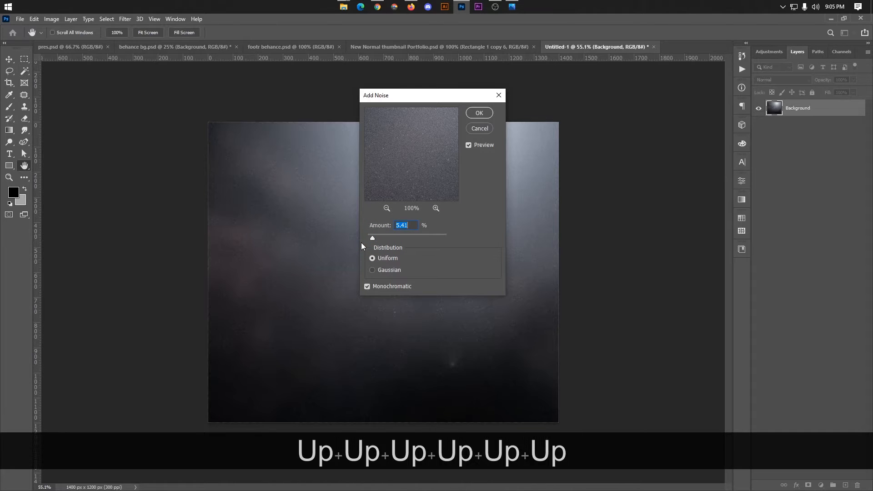
left_click(490, 112)
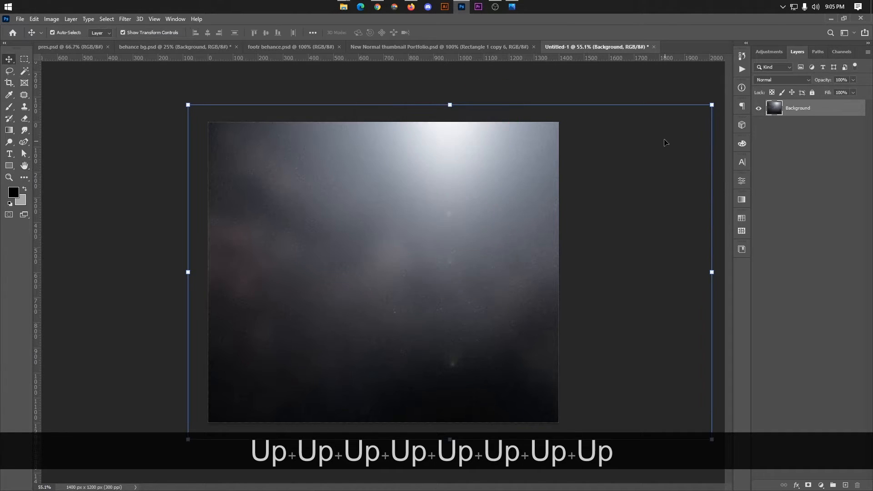
scroll(448, 132, "down", 2)
scroll(441, 181, "up", 1)
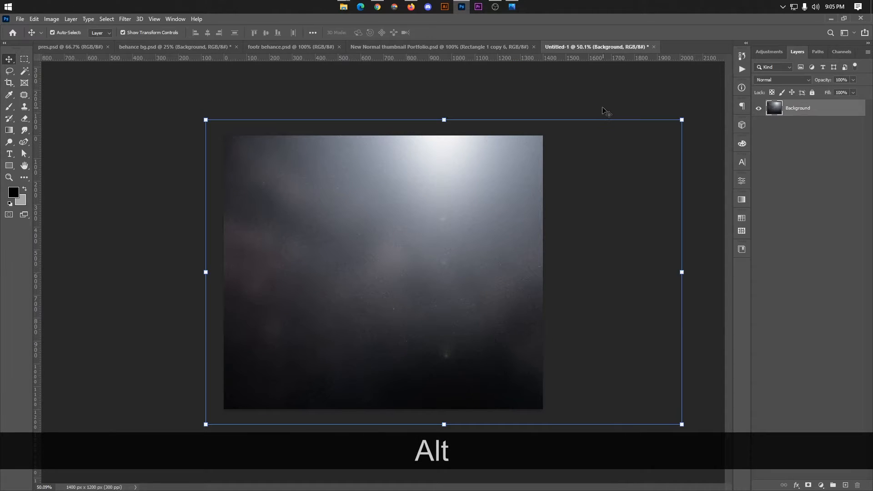
Drag the twelve JPGs from Desktop > New folder onto the canvas, adding the Xiaomi-TV-Soundbar layer.
mouse_move(344, 6)
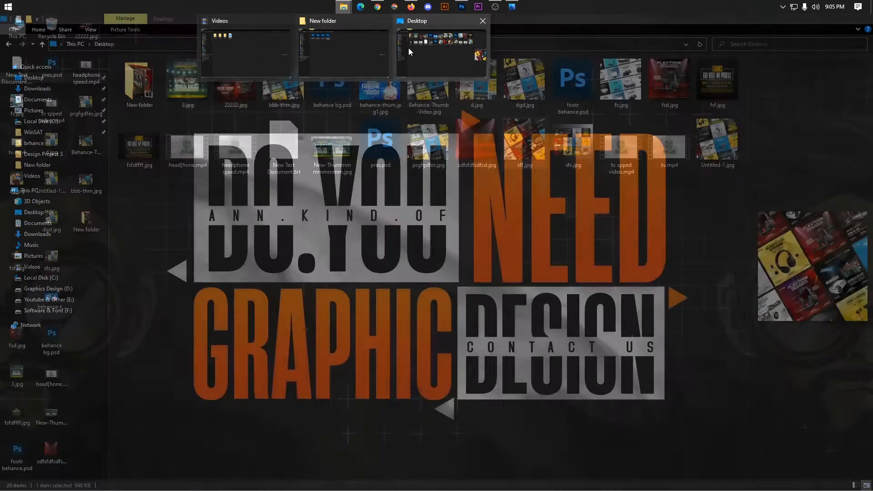
left_click(426, 48)
double_click(138, 85)
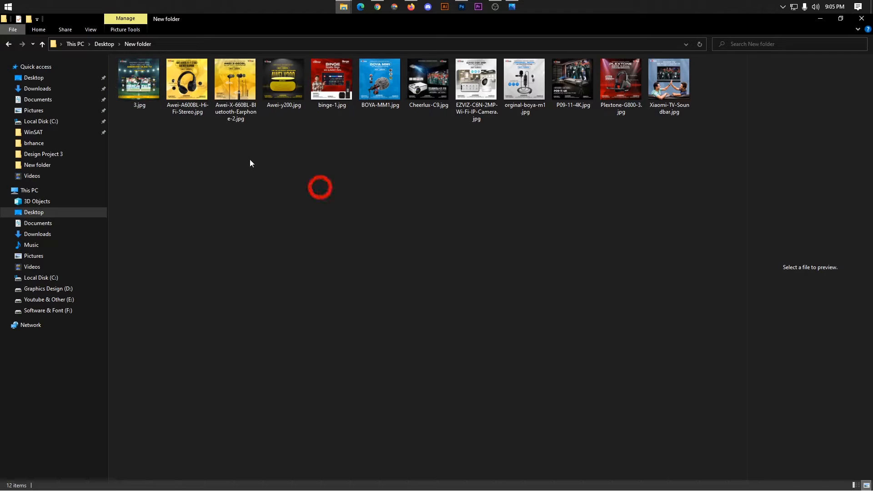
left_click_drag(146, 137, 465, 5)
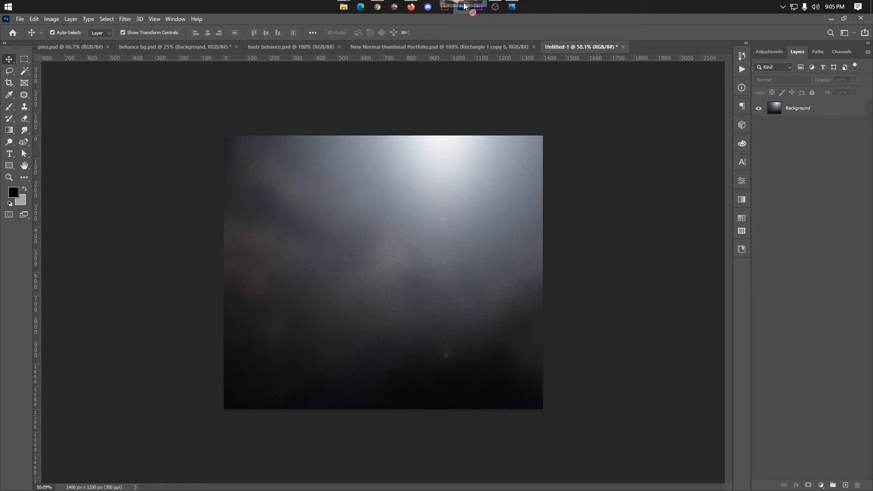
left_click_drag(422, 211, 471, 164)
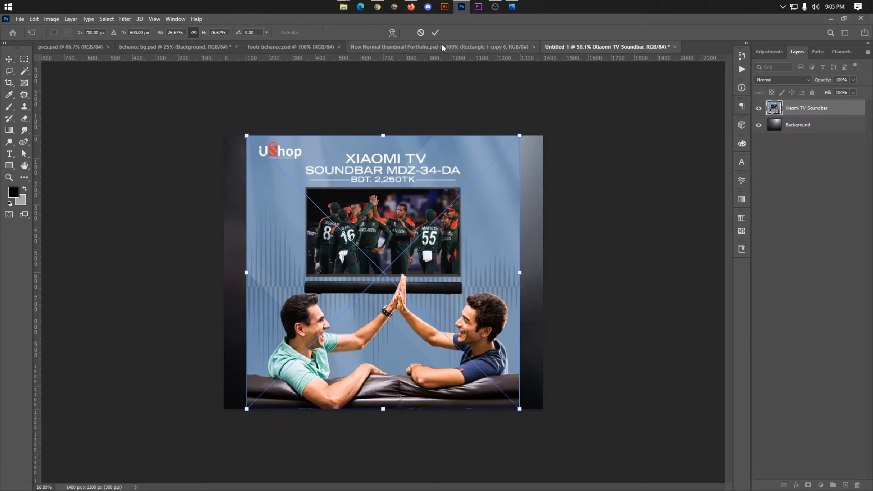
Commit the placement of each remaining product image.
left_click(436, 33)
left_click(435, 32)
left_click(436, 32)
left_click(435, 32)
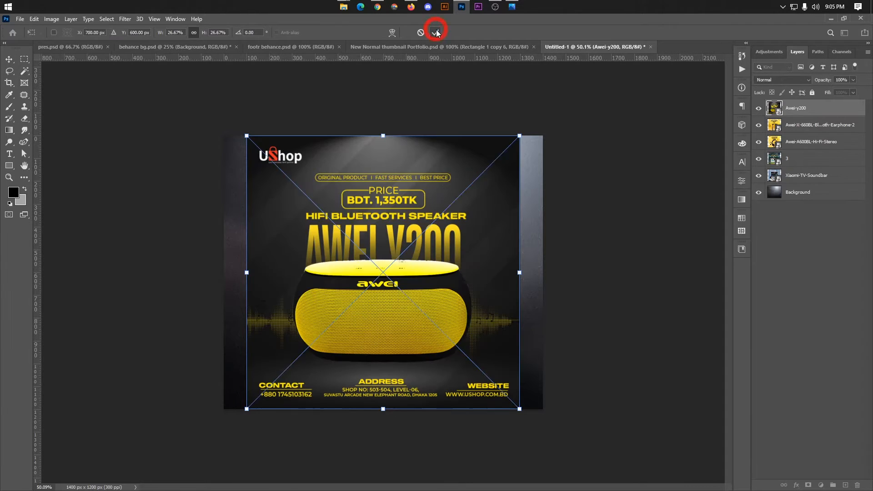
left_click(435, 32)
left_click(435, 32)
left_click(435, 32)
left_click(436, 32)
left_click(435, 32)
left_click(435, 32)
left_click(436, 33)
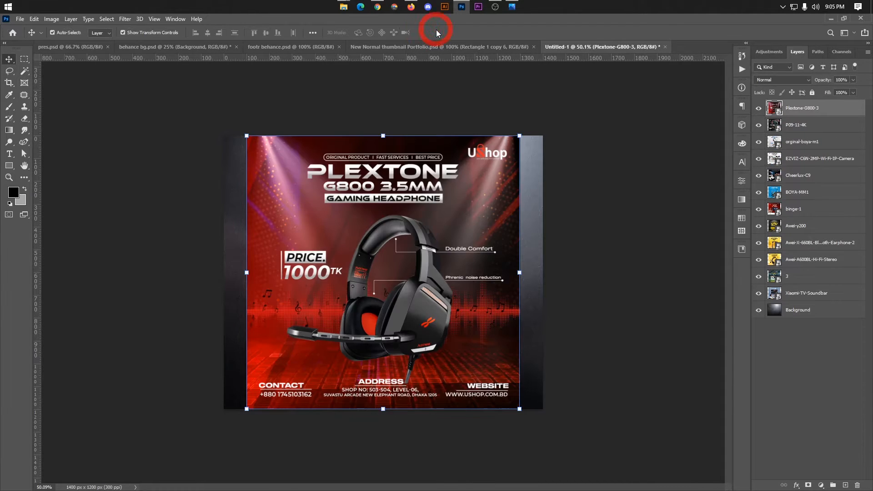
left_click(435, 32)
Group the layers from Plextone-G800-3 to Xiaomi-TV-Soundbar and shrink the group around its centre.
left_click(801, 109)
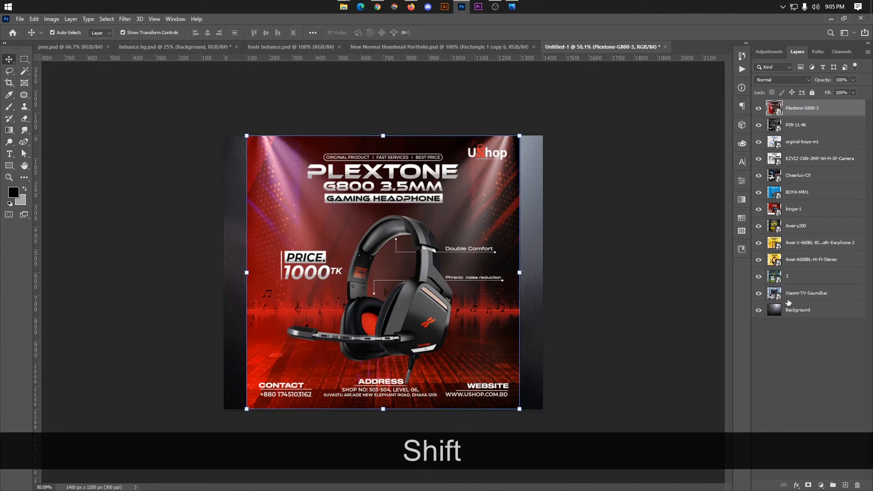
left_click(800, 303, "shift")
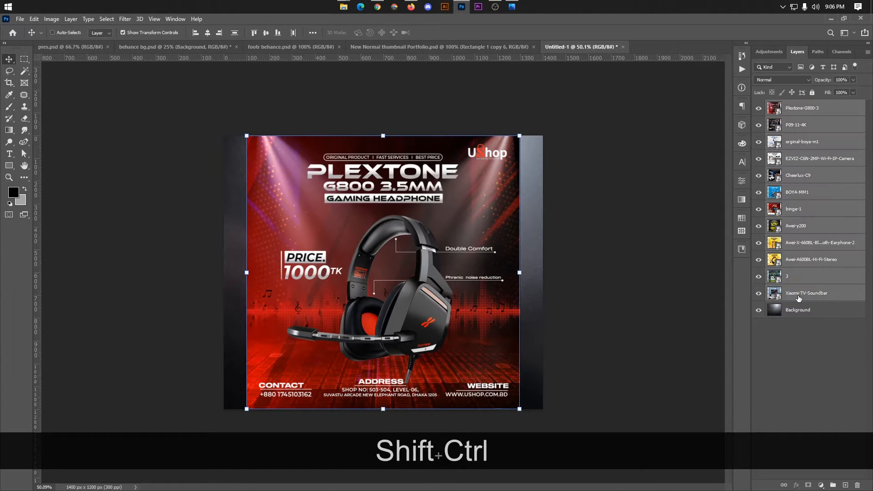
key("ctrl+shift+g")
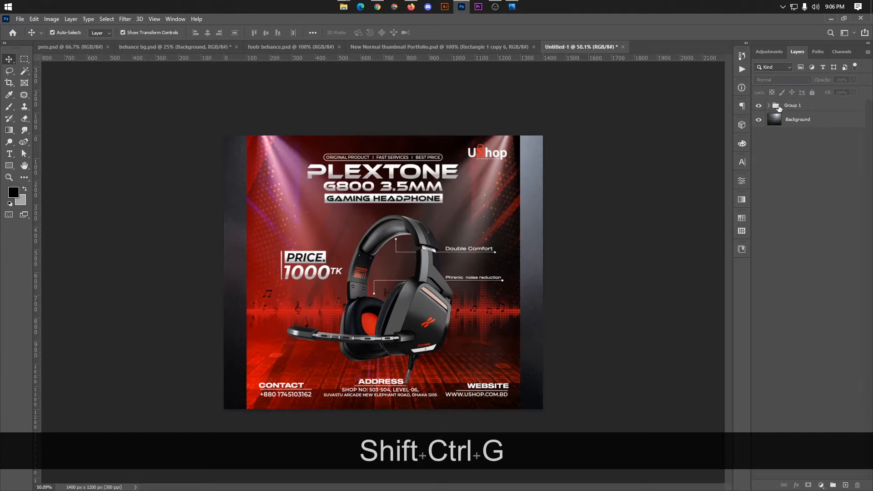
key("ctrl+t")
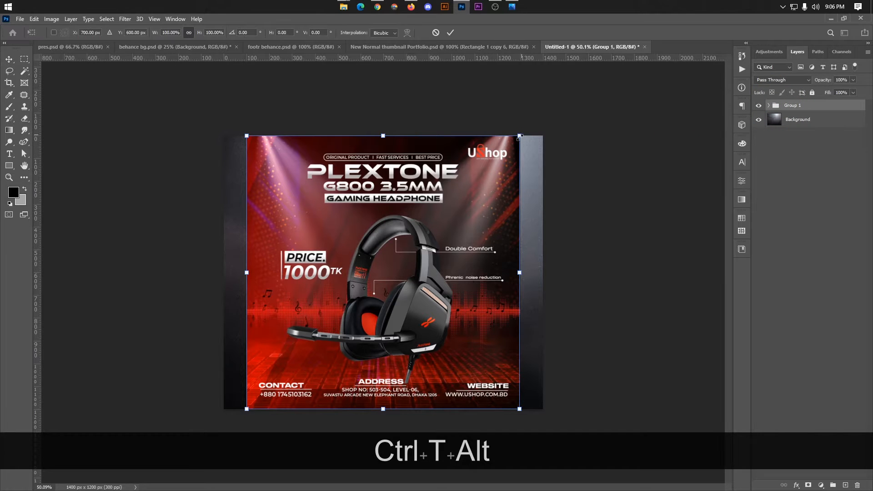
left_click_drag(519, 136, 476, 179)
left_click(451, 32)
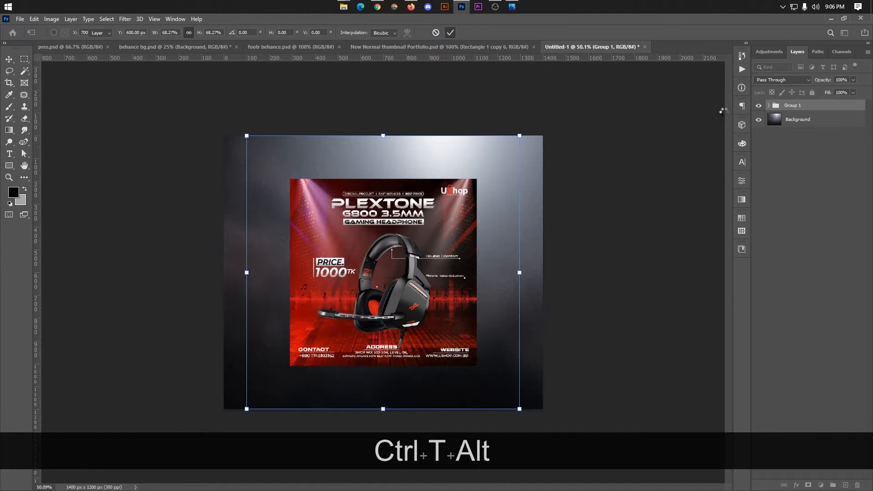
Lock the Background layer.
left_click(803, 121)
left_click(813, 93)
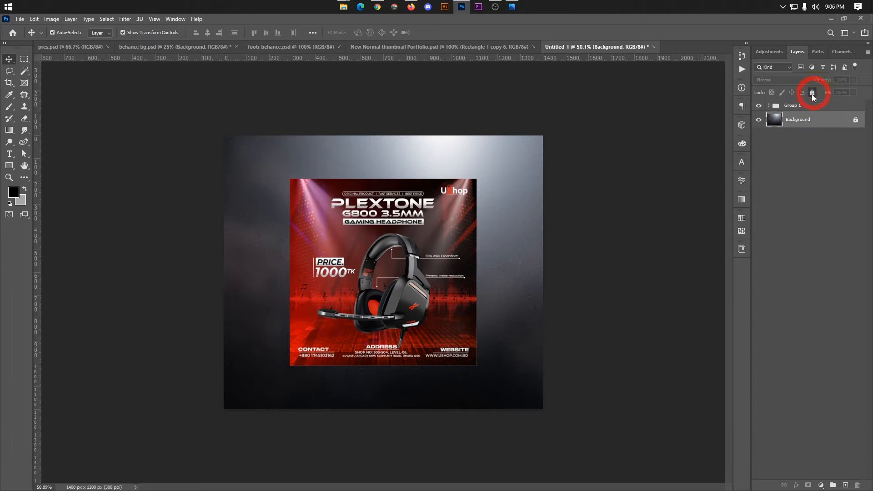
left_click(677, 110)
Scale Group 1 to about 44% and move it to the canvas's upper left.
left_click(805, 107)
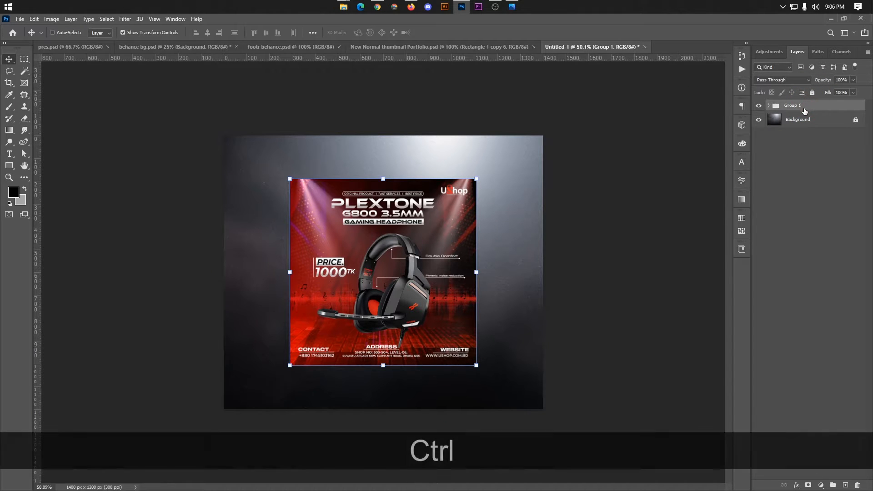
key("ctrl+t")
left_click_drag(477, 179, 423, 232)
left_click_drag(327, 224, 295, 215)
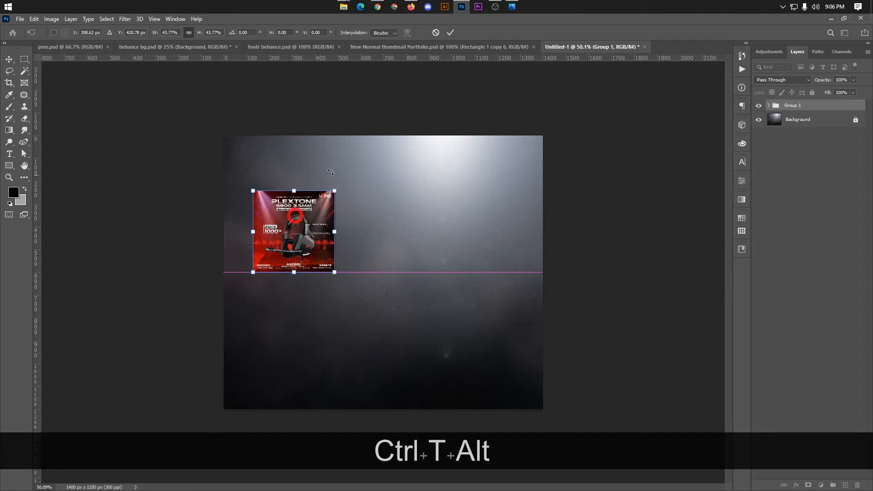
left_click(450, 33)
scroll(390, 190, "up", 1)
left_click(283, 216)
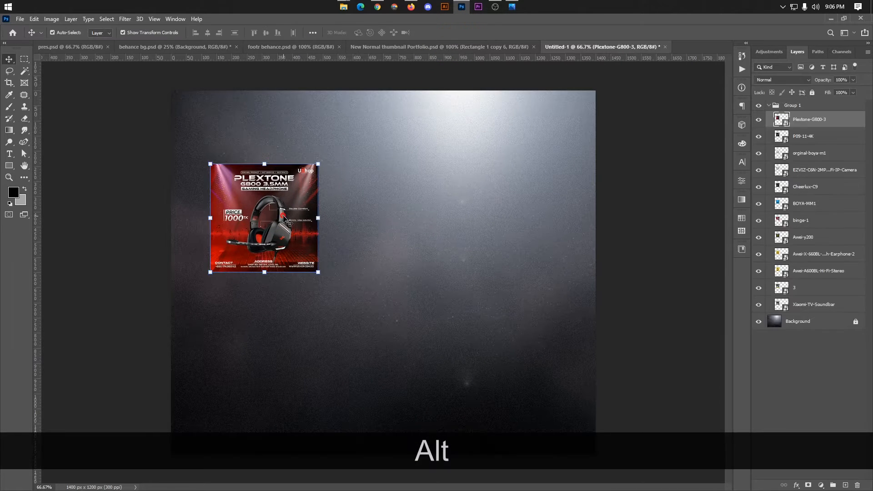
left_click(617, 207)
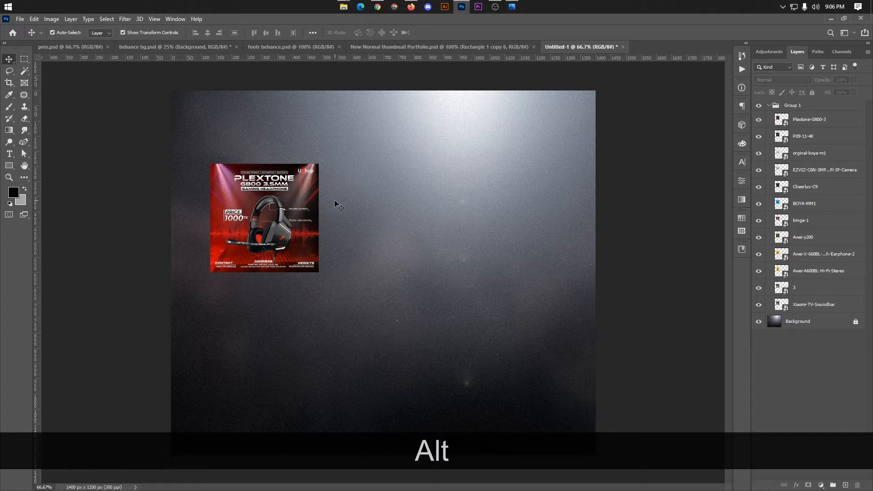
left_click(269, 216)
Line up the Plextone, P09-11 and BOYA posters in a row, with EZVIZ moved below.
left_click_drag(256, 219, 369, 219)
left_click(663, 218)
scroll(491, 230, "up", 2)
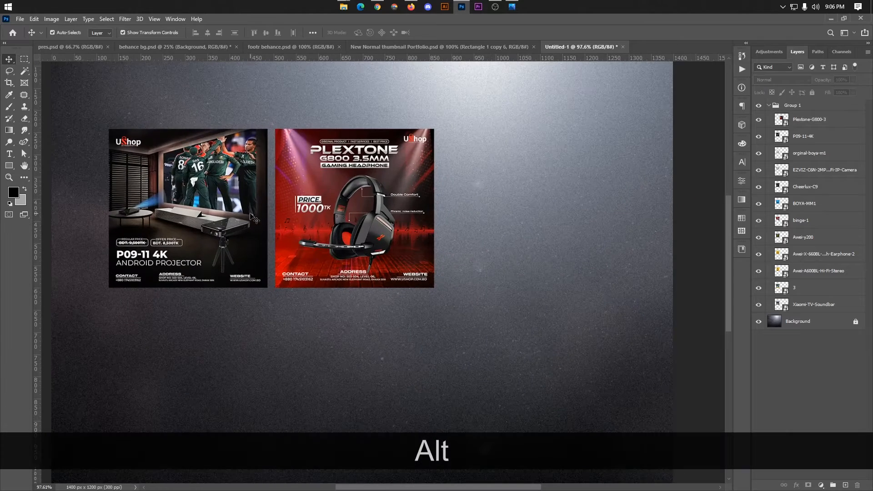
left_click_drag(223, 220, 536, 209)
scroll(624, 185, "down", 3)
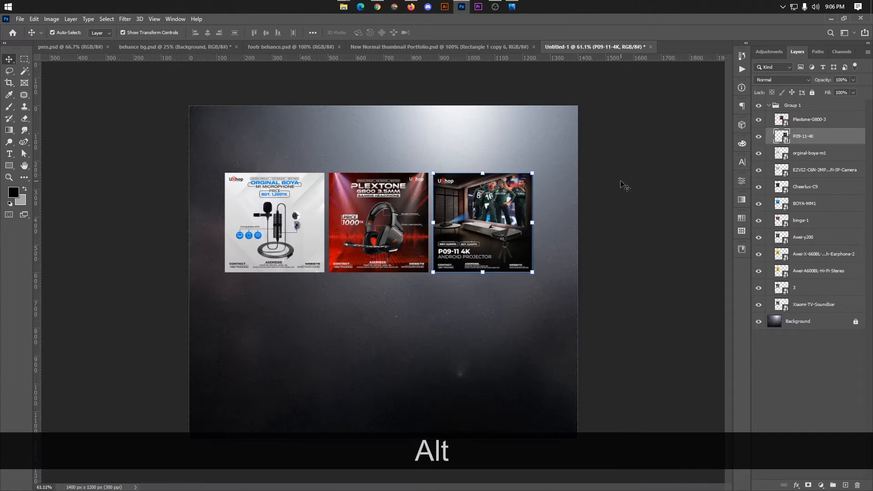
scroll(430, 223, "up", 2)
left_click_drag(263, 215, 637, 212)
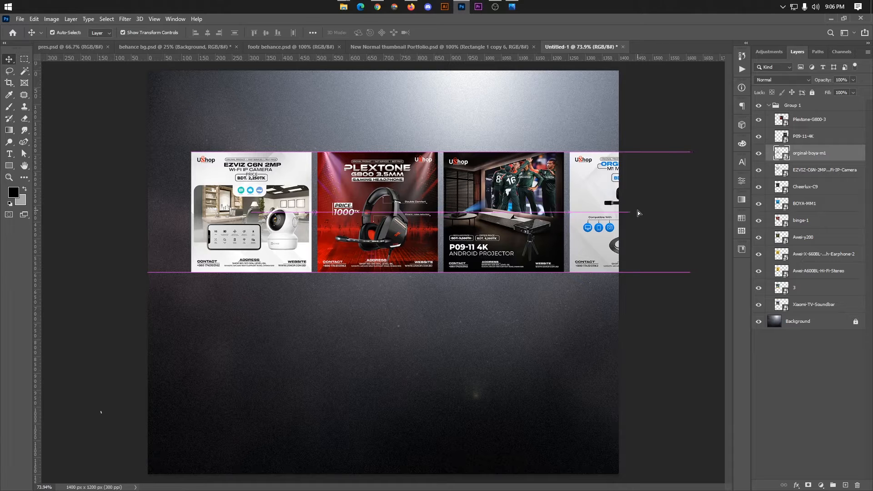
left_click(661, 324)
left_click_drag(246, 227, 246, 365)
left_click(679, 282)
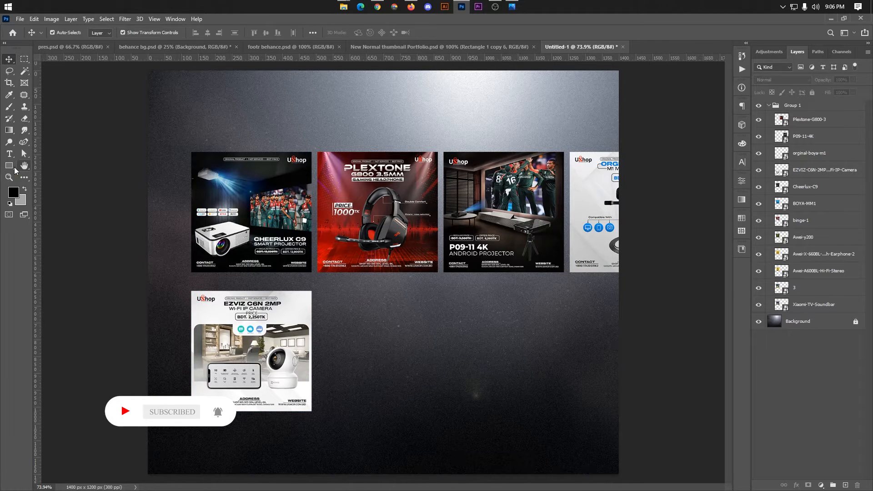
Draw a small 16 × 55 px rectangle between the first two posters.
left_click(14, 169)
scroll(285, 215, "up", 5)
left_click_drag(355, 207, 361, 230)
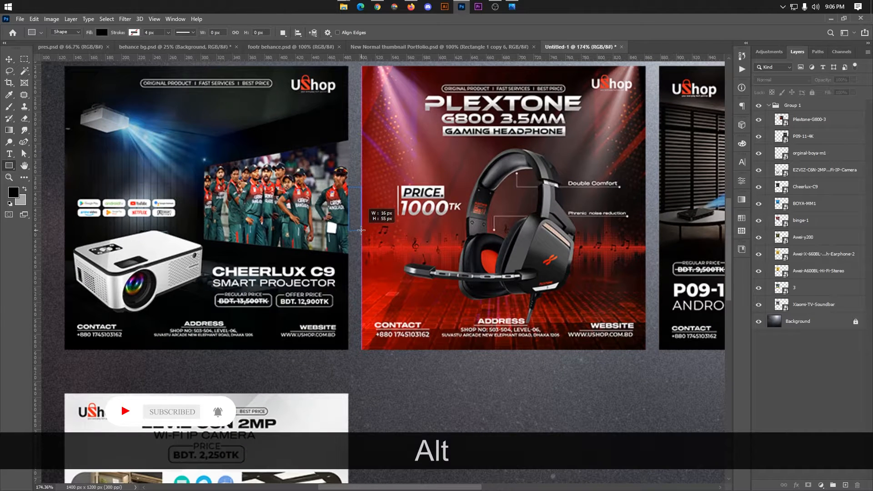
Move the black rectangle below the Cheerlux poster and rotate it horizontal.
left_click(8, 60)
left_click_drag(350, 228, 250, 385)
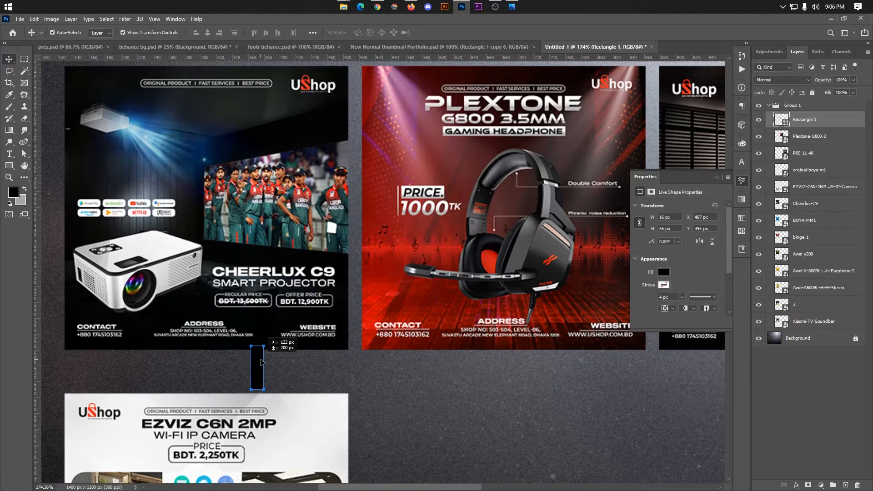
left_click_drag(272, 341, 258, 362)
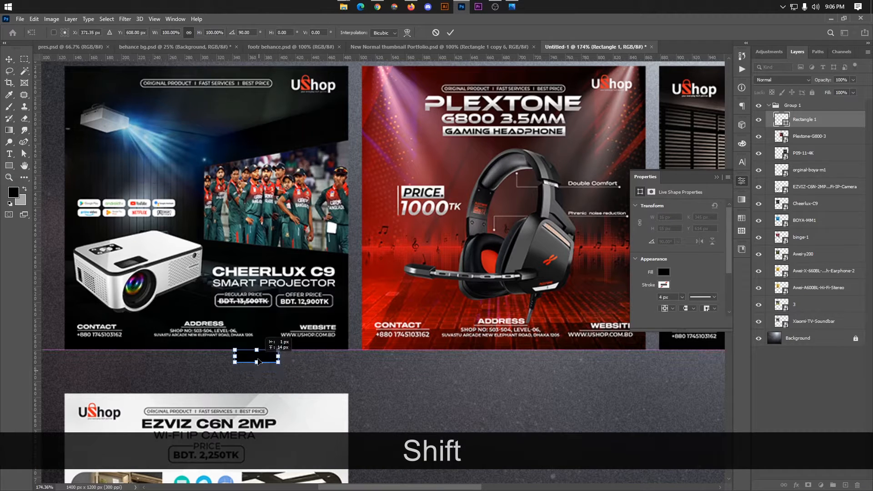
left_click(450, 33)
Raise EZVIZ to meet the top row, and place Cheerlux and Binge in row two.
left_click_drag(300, 437, 298, 400)
scroll(298, 400, "down", 1)
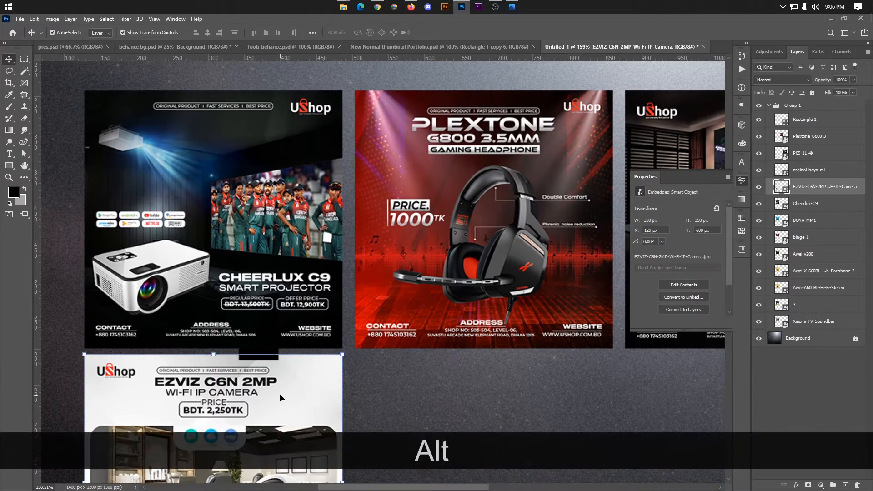
scroll(281, 399, "down", 3)
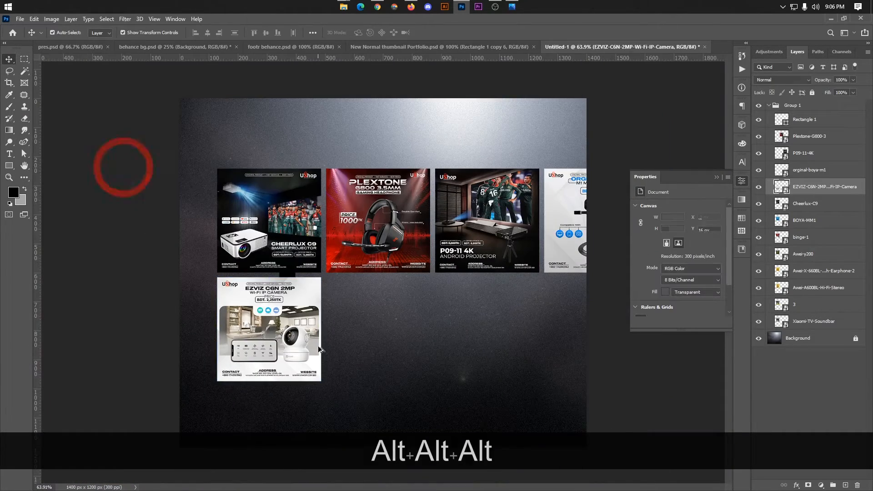
scroll(320, 349, "up", 2)
left_click_drag(247, 229, 512, 366)
left_click(248, 235)
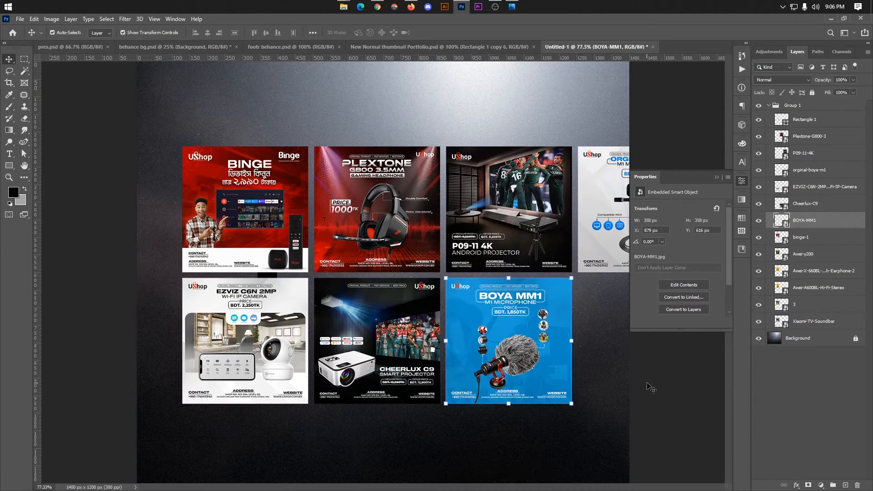
left_click(655, 382)
scroll(384, 272, "down", 2)
left_click_drag(299, 242, 591, 339)
Move the Awei Y200 tile from the top-left slot down into a third row.
left_click(233, 194)
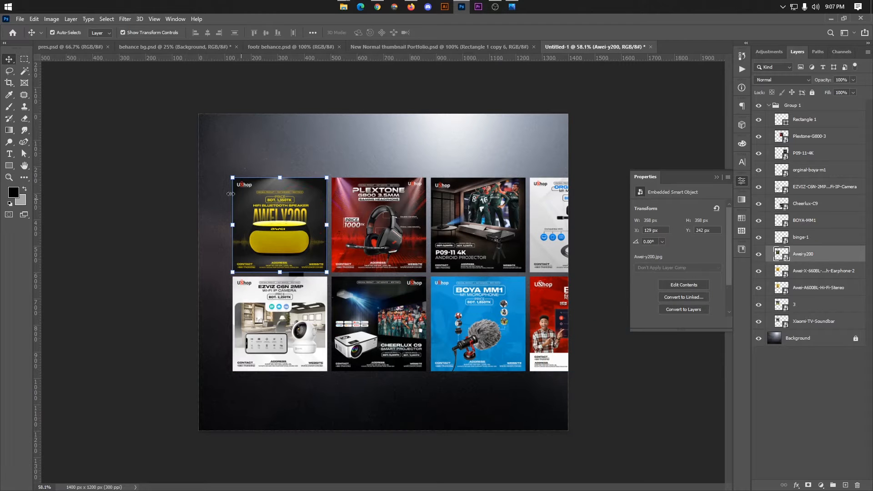
scroll(450, 362, "down", 1)
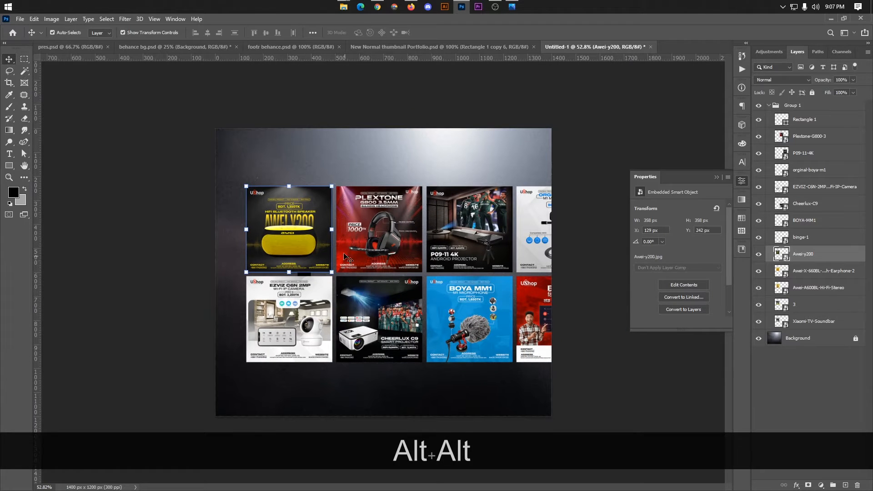
left_click_drag(292, 231, 571, 409)
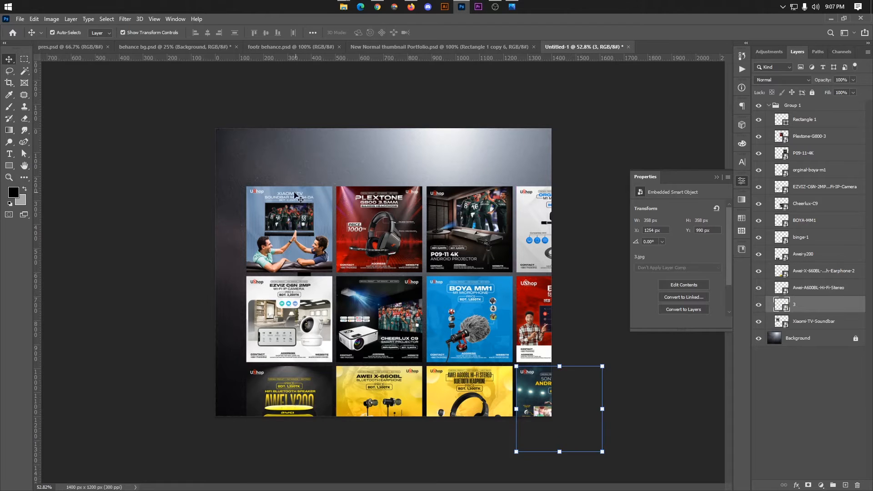
scroll(426, 311, "down", 2)
scroll(454, 283, "up", 1)
left_click(582, 234)
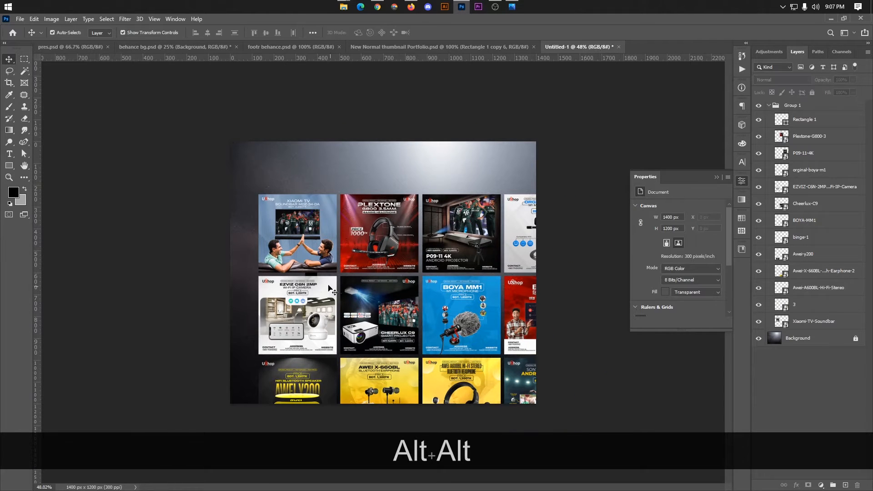
Delete the small black rectangle over the EZVIZ tile.
left_click(314, 281)
key("BackSpace")
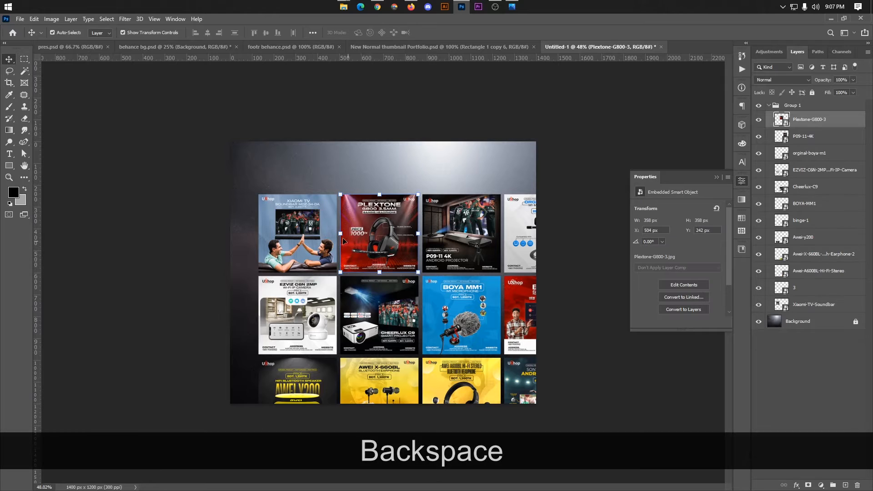
left_click(769, 106)
Reposition the tile grid and shrink it to about 78% around its centre.
key("ctrl+t")
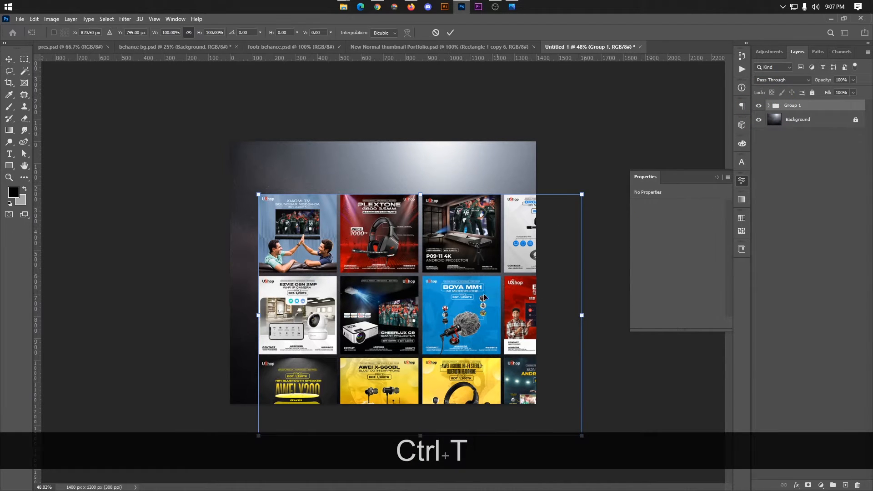
left_click_drag(456, 296, 427, 250)
key("alt")
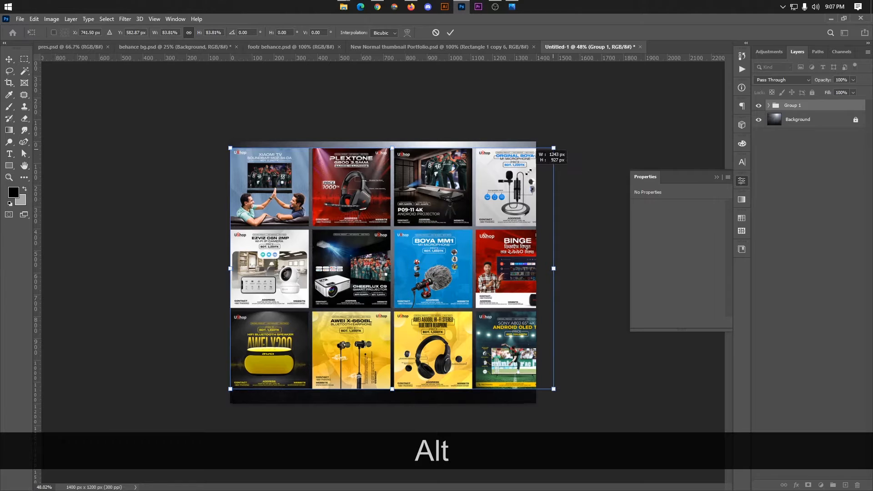
left_click_drag(554, 148, 510, 178)
left_click(453, 32)
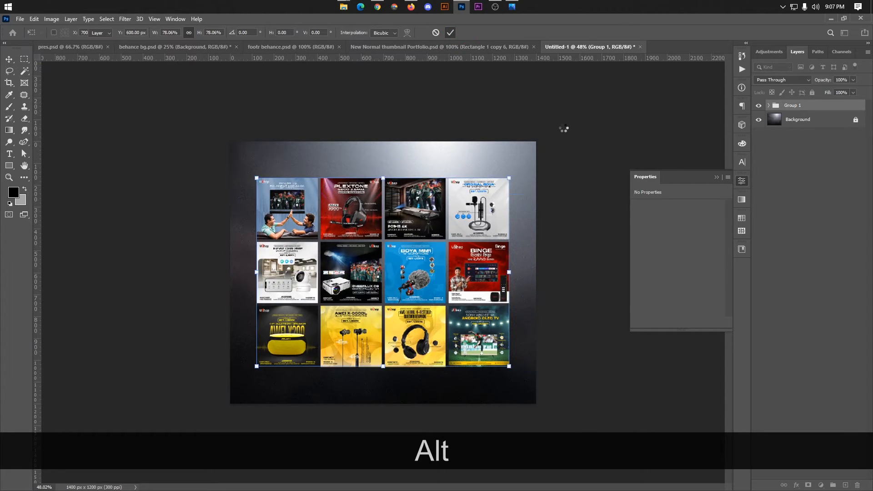
left_click(563, 129)
scroll(611, 339, "up", 7)
left_click(717, 177)
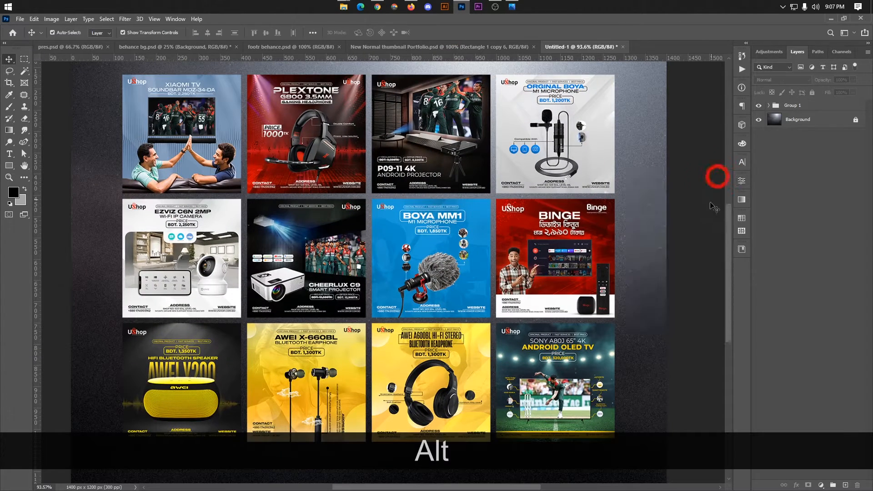
Swap the tiles: Sony TV into the empty row-two slot, Cheerlux C9 to bottom-right.
left_click(551, 380)
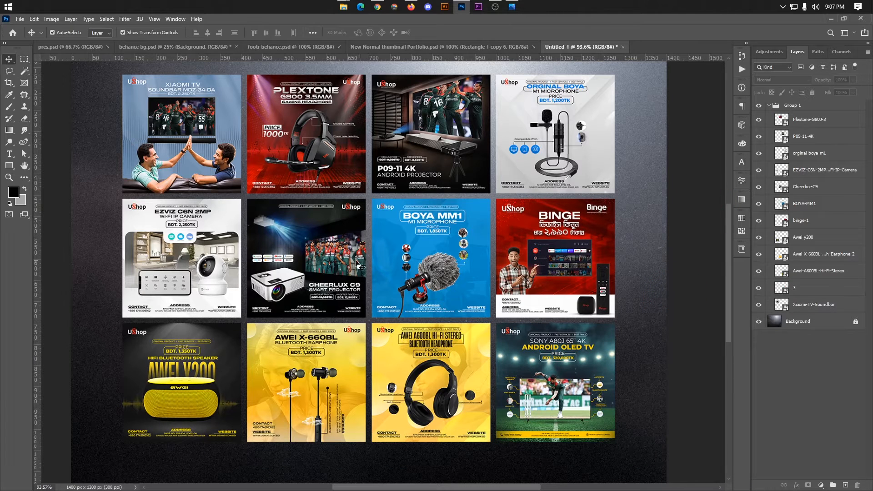
left_click_drag(360, 266, 677, 237)
left_click(563, 380)
left_click_drag(563, 380, 312, 259)
left_click_drag(607, 254, 539, 402)
left_click(696, 367)
scroll(299, 290, "up", 3)
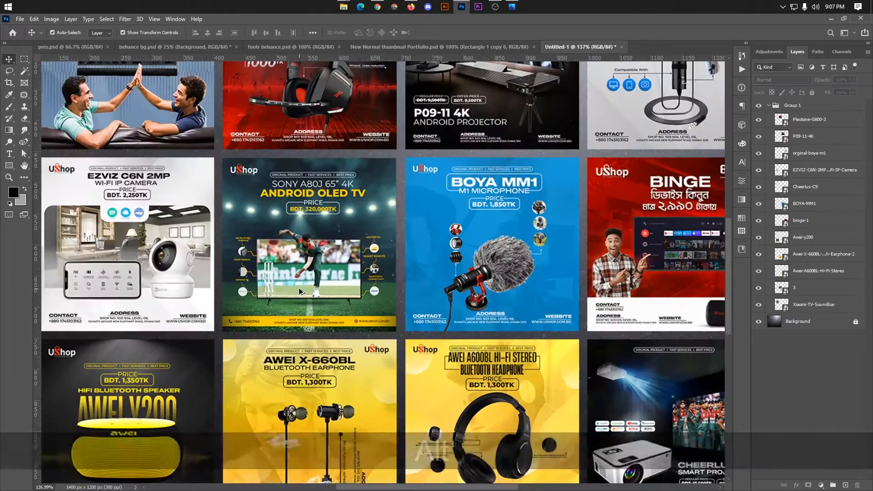
scroll(299, 291, "down", 5)
scroll(303, 360, "up", 6)
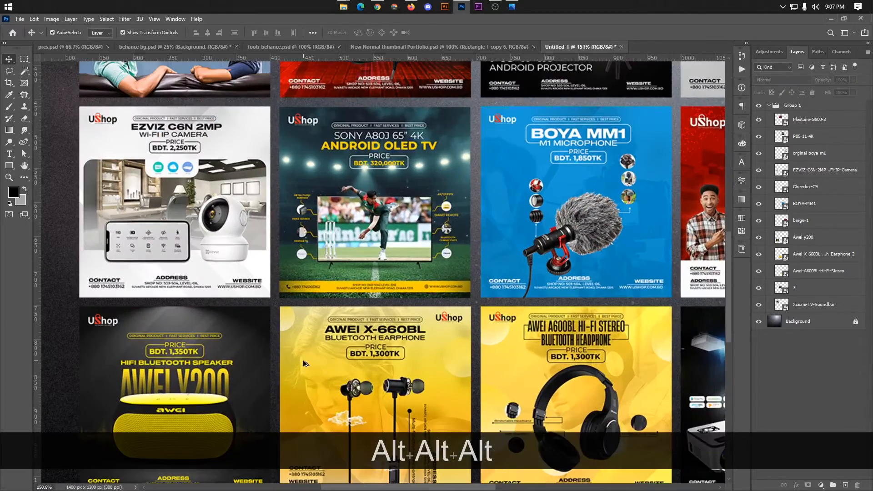
scroll(303, 360, "down", 5)
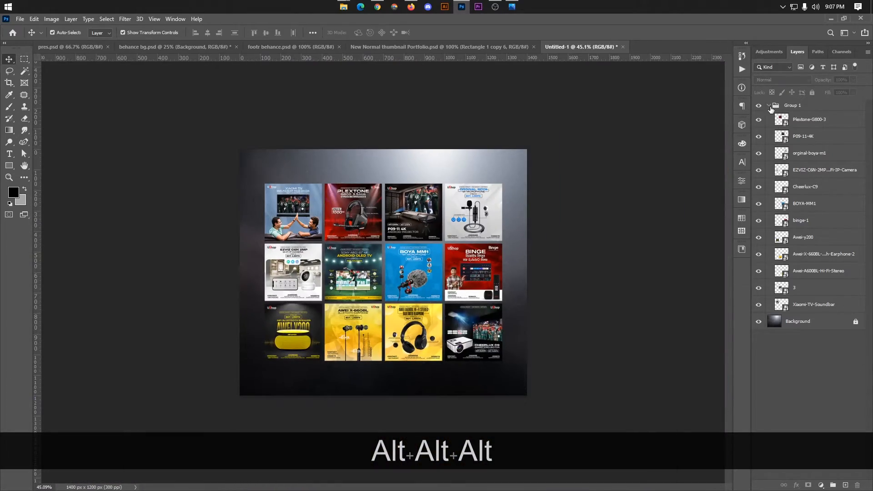
Duplicate the tile grid group as Group 1 copy and hide the copy.
left_click(769, 106)
left_click(792, 108)
left_click_drag(803, 110, 802, 117)
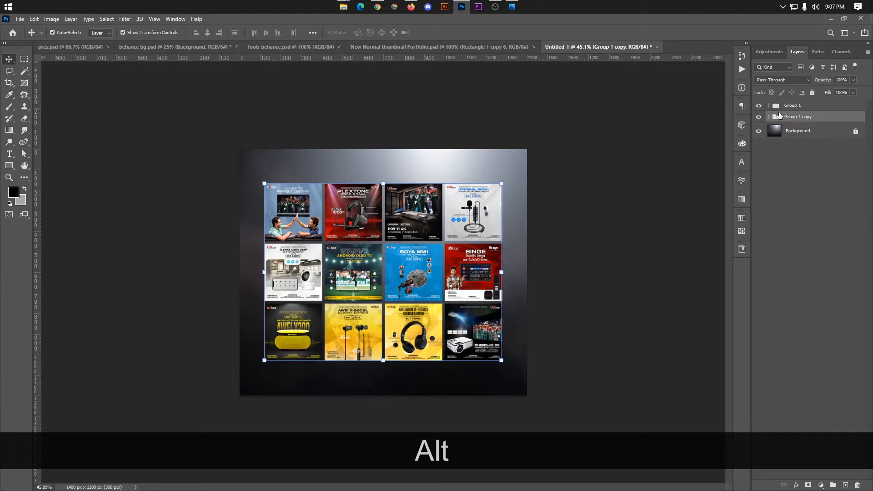
left_click(759, 118)
Tilt and enlarge Group 1 to about 196%.
left_click(806, 105)
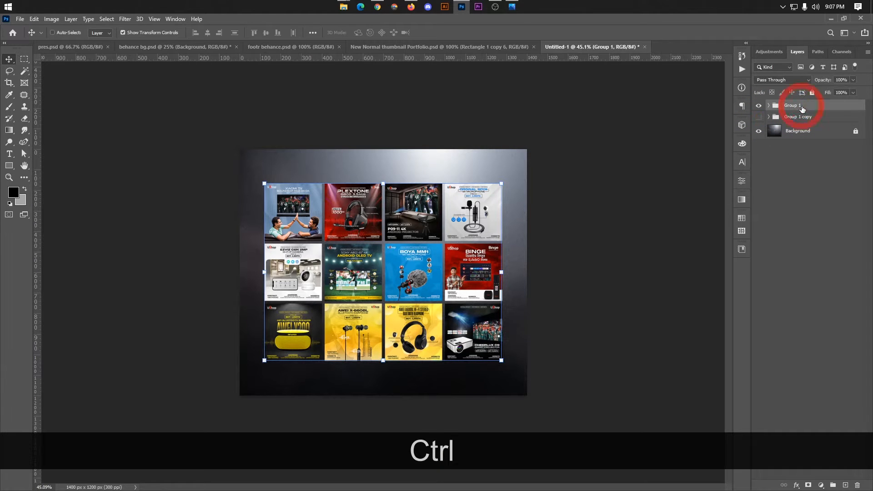
key("ctrl+t")
left_click_drag(501, 183, 569, 120)
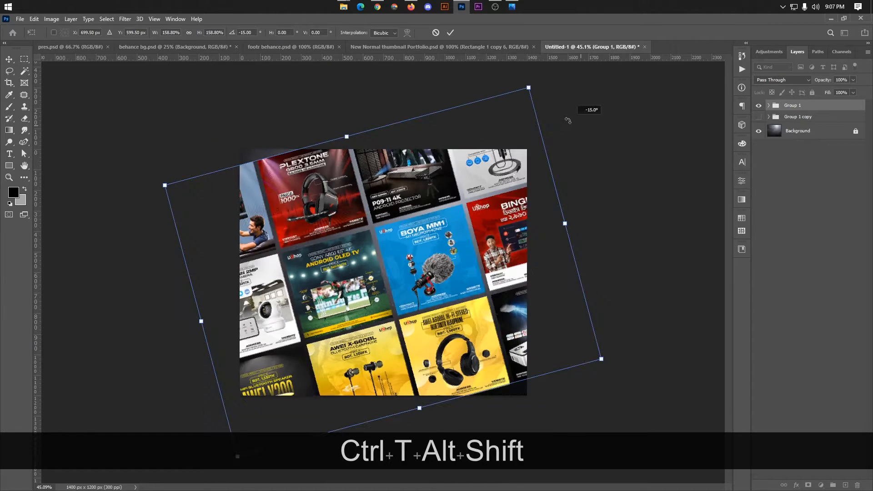
left_click_drag(565, 223, 614, 218)
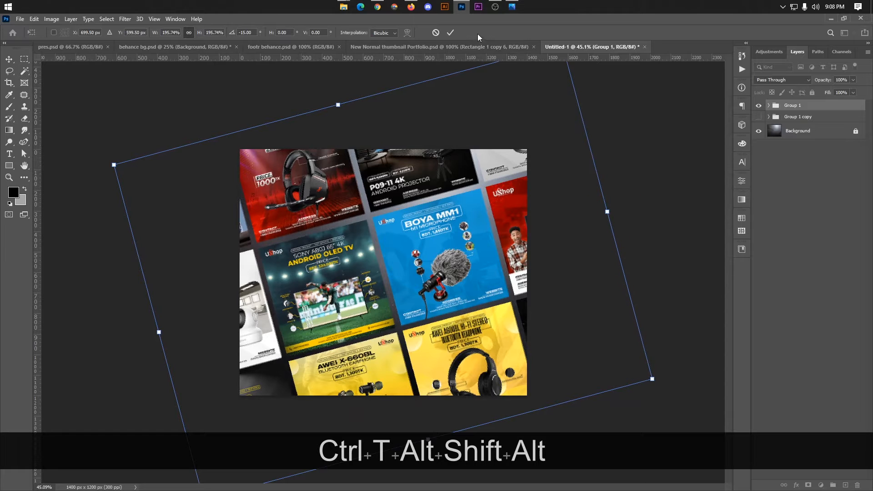
left_click(450, 34)
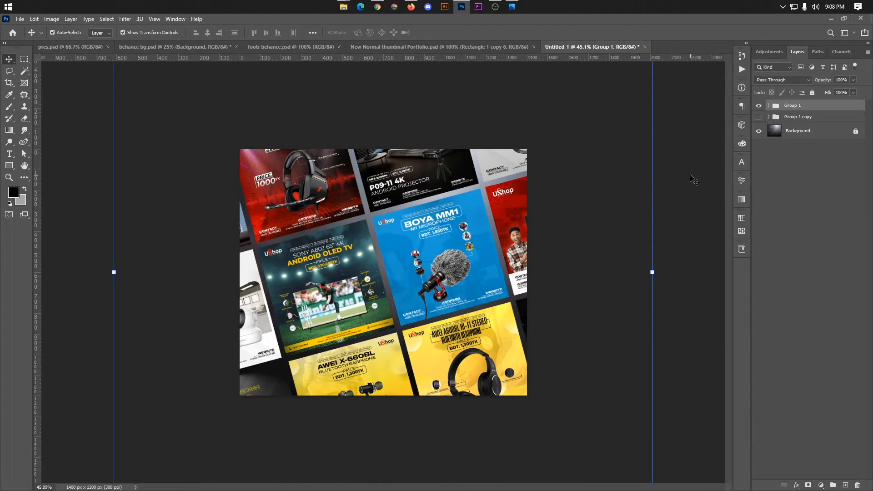
Compare with the Behance gallery, then undo the tilted enlargement.
left_click(378, 6)
scroll(365, 205, "up", 3)
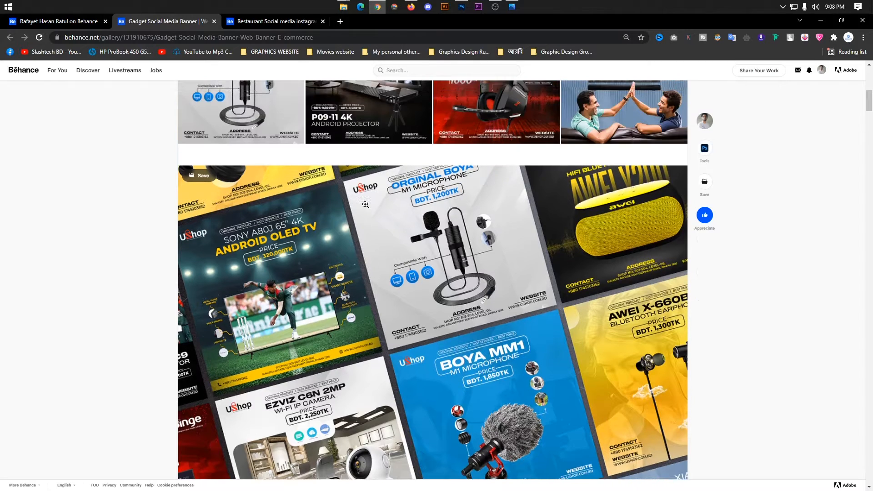
scroll(365, 205, "down", 3)
scroll(365, 204, "down", 2)
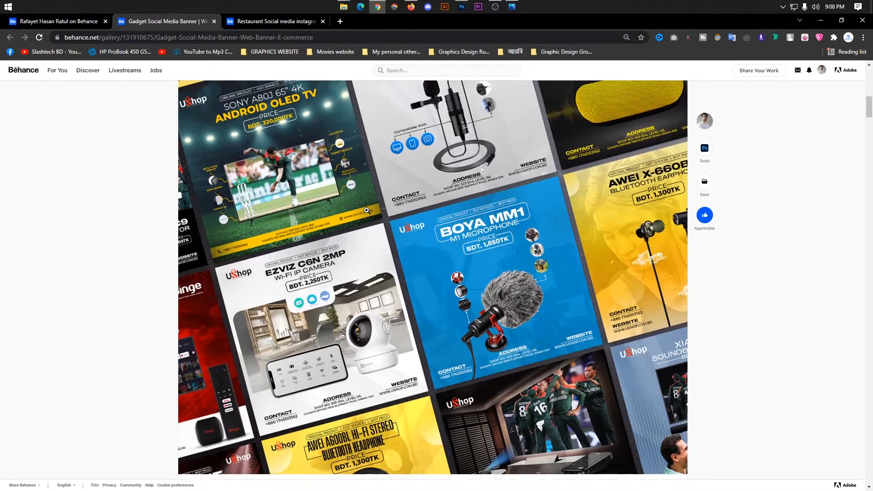
key("alt+Tab")
key("ctrl")
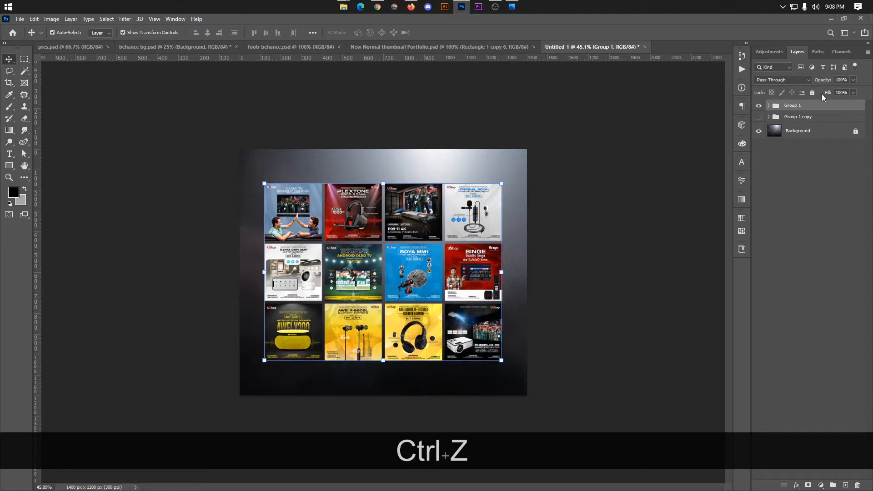
Move the tile grid group up about 75 px.
left_click(680, 172, "ctrl")
left_click(779, 108)
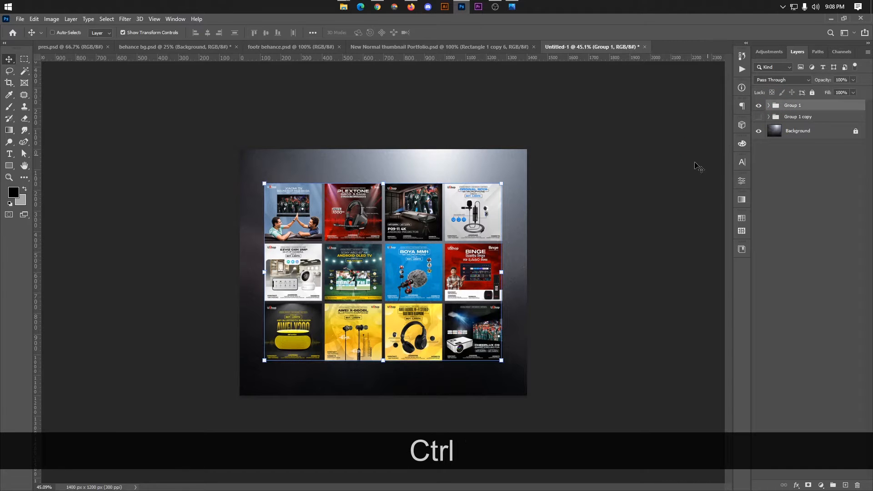
key("ctrl+t")
left_click_drag(419, 246, 419, 212)
left_click(449, 33)
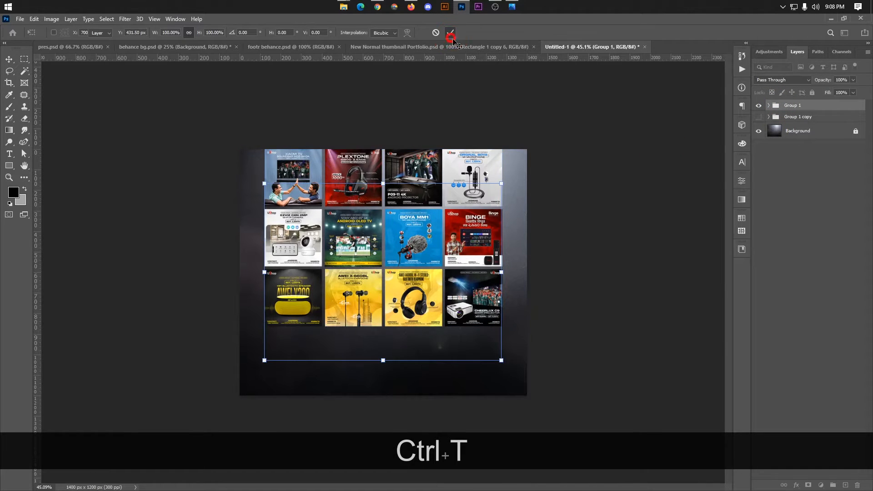
Copy the EZVIZ, Sony TV, BOYA and Binge tiles into a new bottom row.
left_click(659, 159)
left_click(294, 236)
left_click(367, 240, "shift")
left_click(414, 237, "shift")
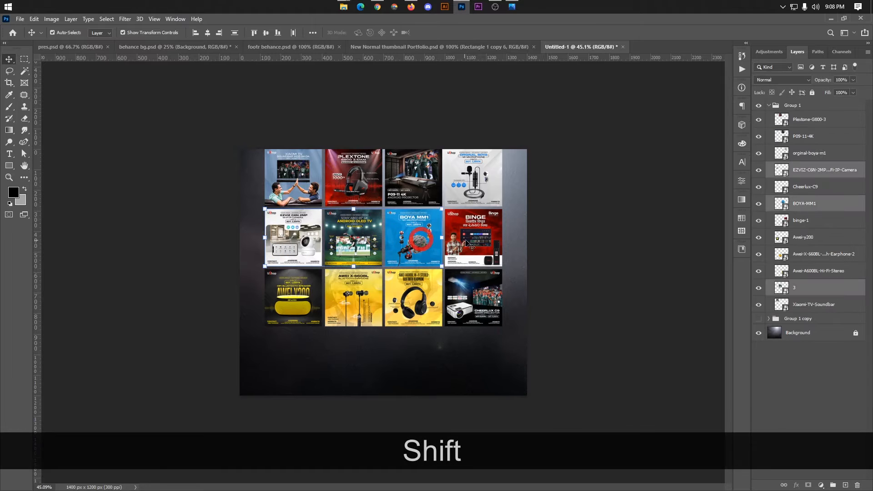
left_click(473, 236, "shift")
left_click_drag(473, 237, 468, 370)
scroll(359, 345, "up", 5)
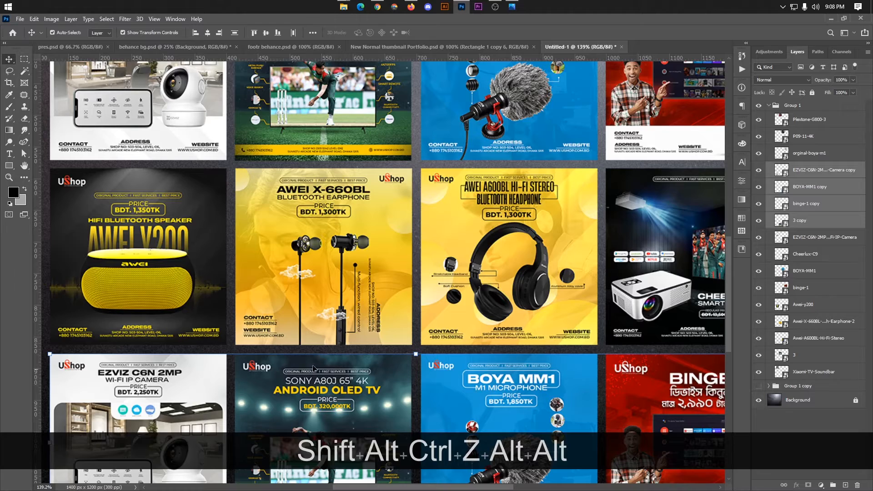
scroll(347, 382, "down", 3)
Rotate Group 1 by -15° and scale it to about 156% to fill the canvas.
left_click(769, 106, "alt")
left_click(792, 105)
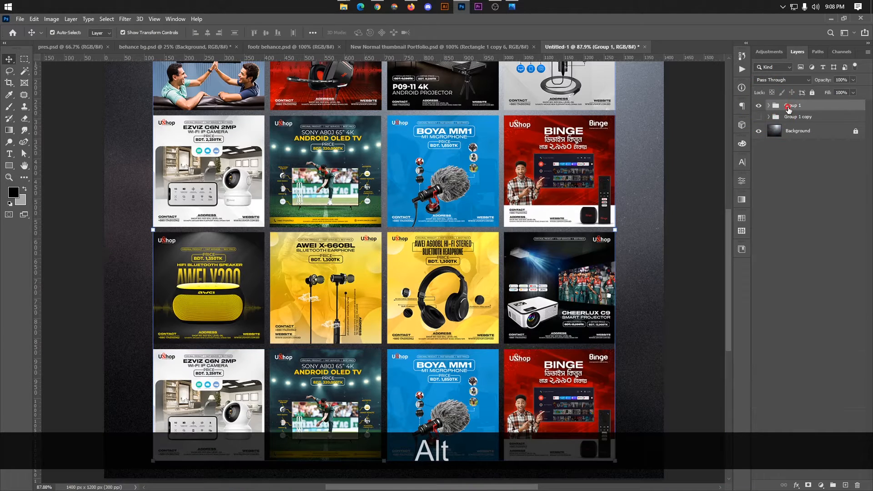
key("ctrl+t")
scroll(390, 182, "down", 3)
left_click_drag(480, 165, 470, 176)
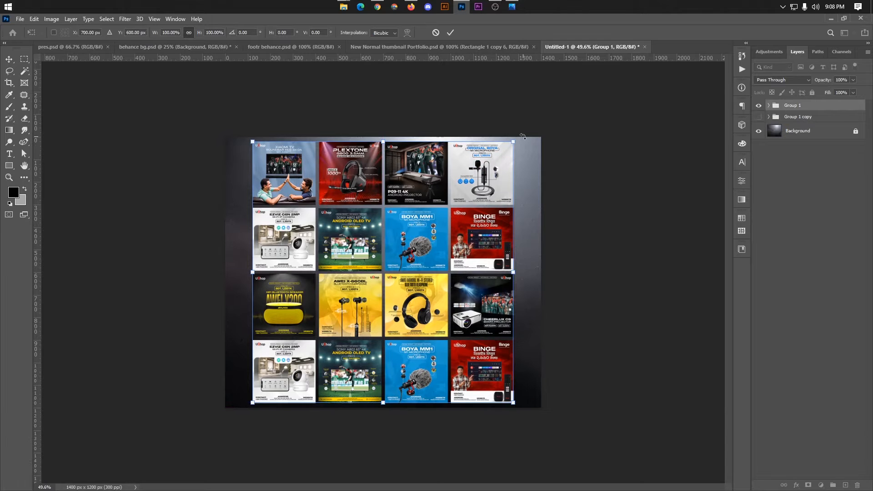
left_click_drag(515, 141, 503, 95)
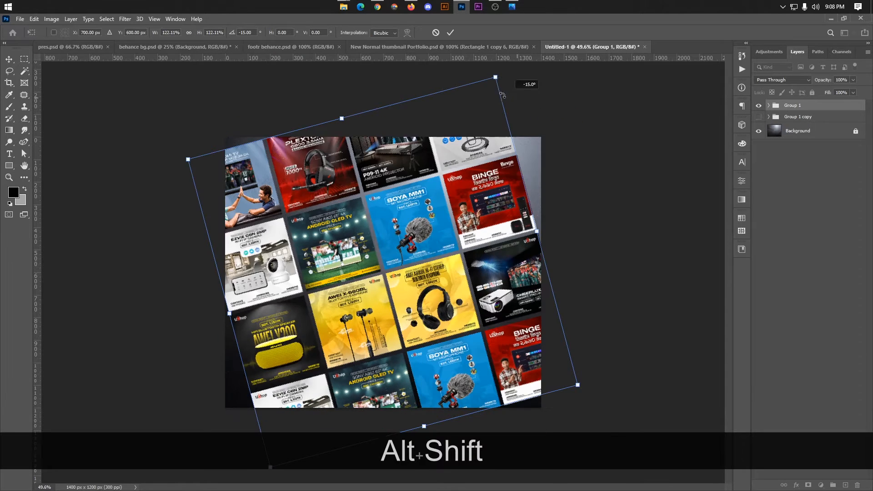
key("alt")
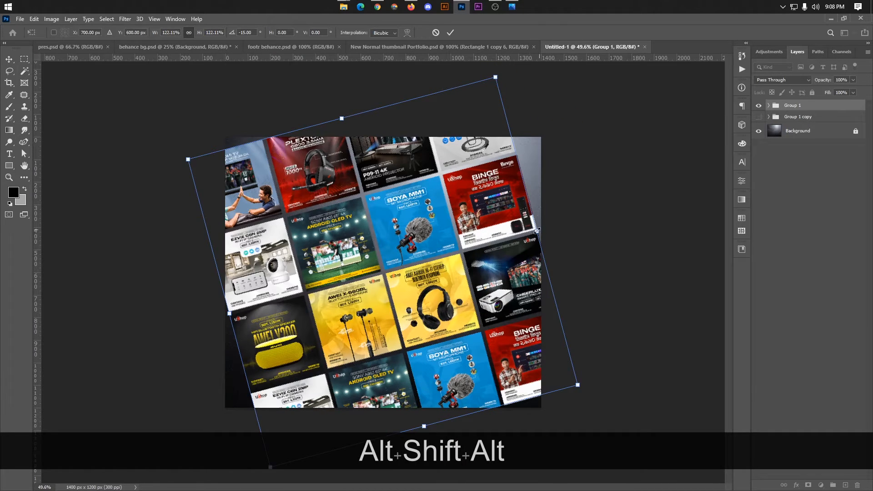
left_click_drag(536, 231, 586, 232)
left_click_drag(497, 267, 502, 291)
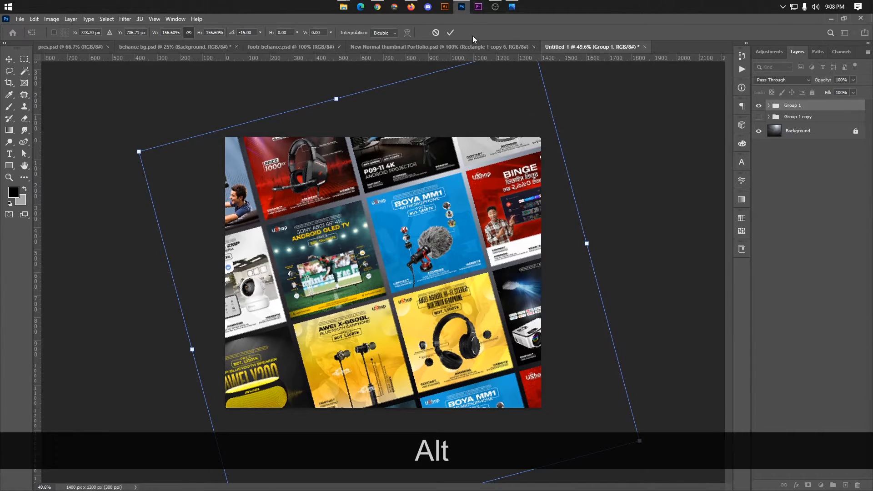
left_click(451, 32)
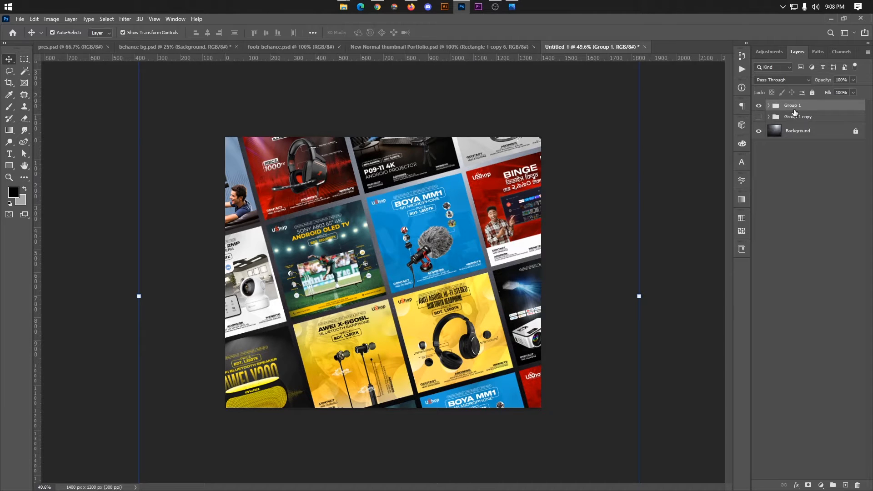
Add a Drop Shadow to Group 1: 28% opacity, 34 px distance, 5% spread, 65 px size.
right_click(794, 112)
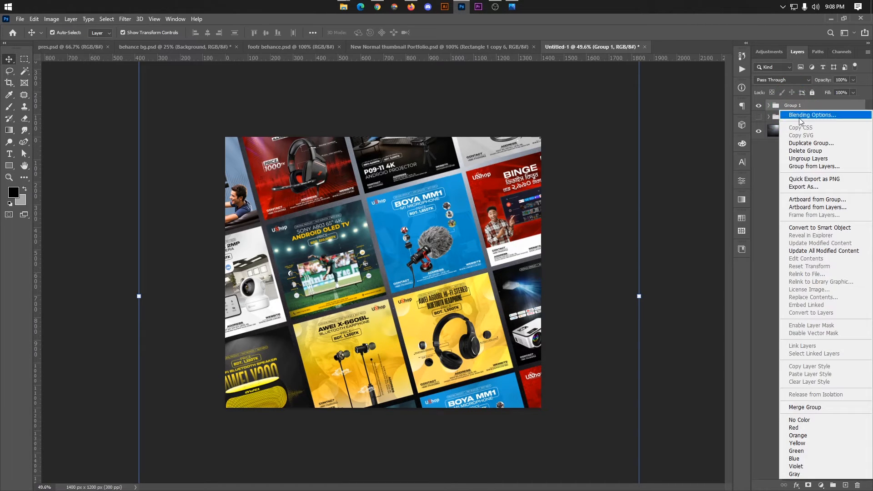
left_click(801, 116)
left_click(533, 203)
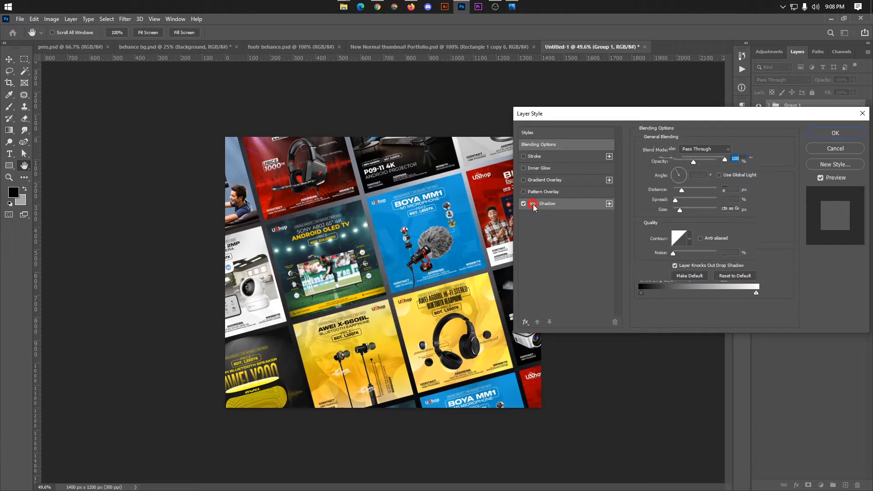
left_click_drag(694, 165, 685, 165)
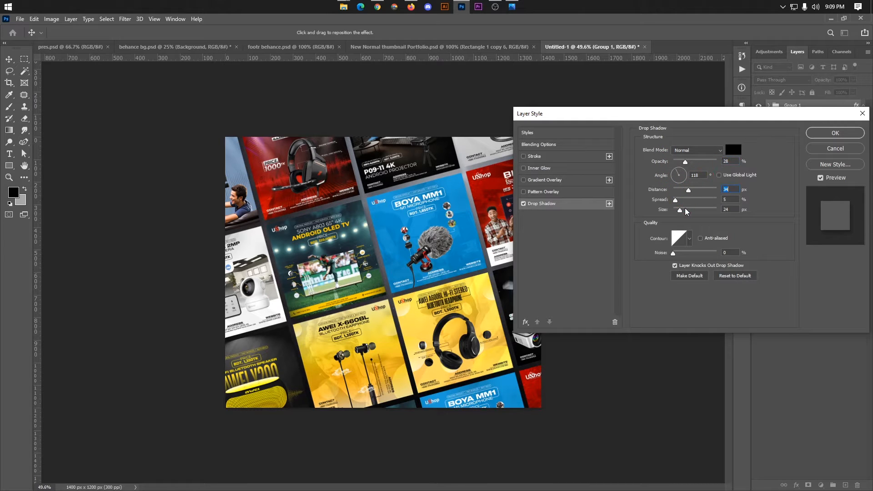
left_click_drag(683, 210, 686, 211)
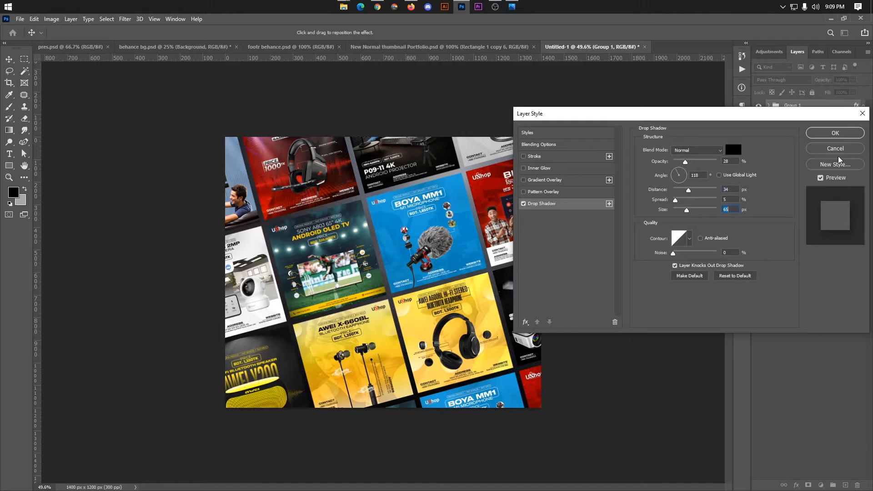
left_click(829, 137)
left_click(711, 173)
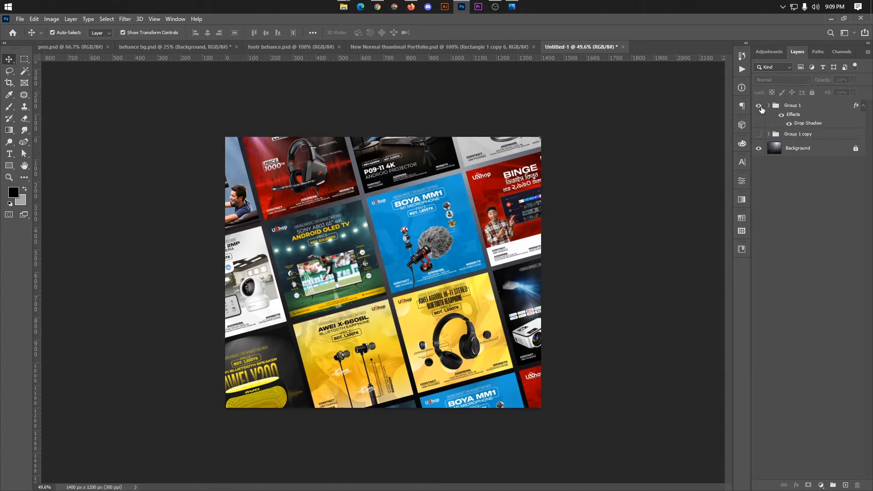
Hide the tilted Group 1 grid and show the flat Group 1 copy grid.
left_click(761, 106)
left_click(759, 134)
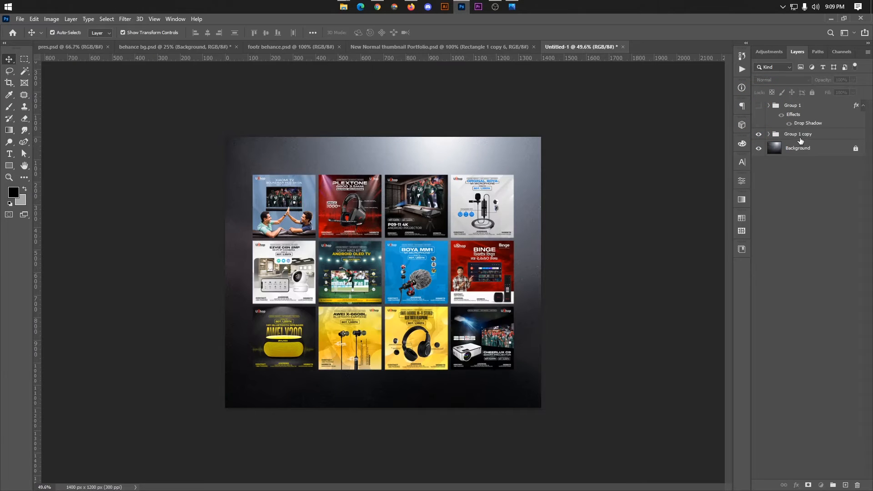
left_click(801, 134)
Duplicate the four-thumbnail middle row down as a fourth grid row.
left_click(295, 350)
left_click(295, 281)
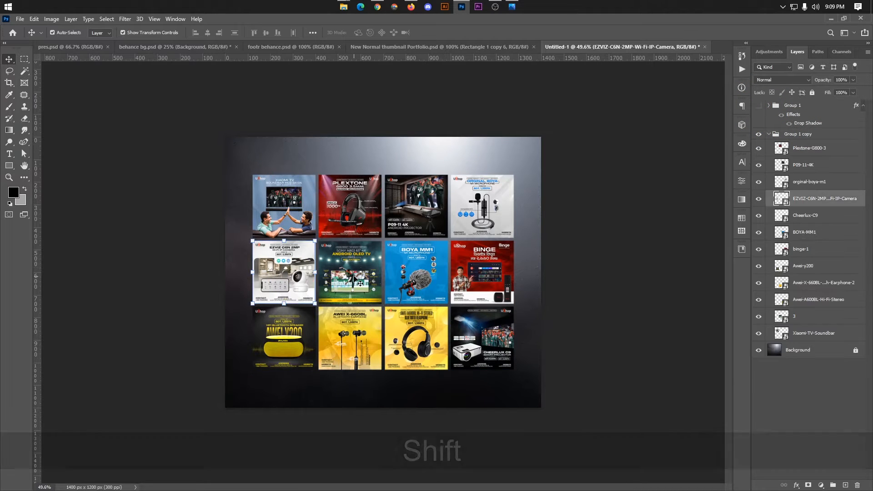
left_click(348, 278, "shift")
left_click(403, 277, "shift")
left_click(490, 282, "shift")
left_click_drag(488, 288, 484, 380)
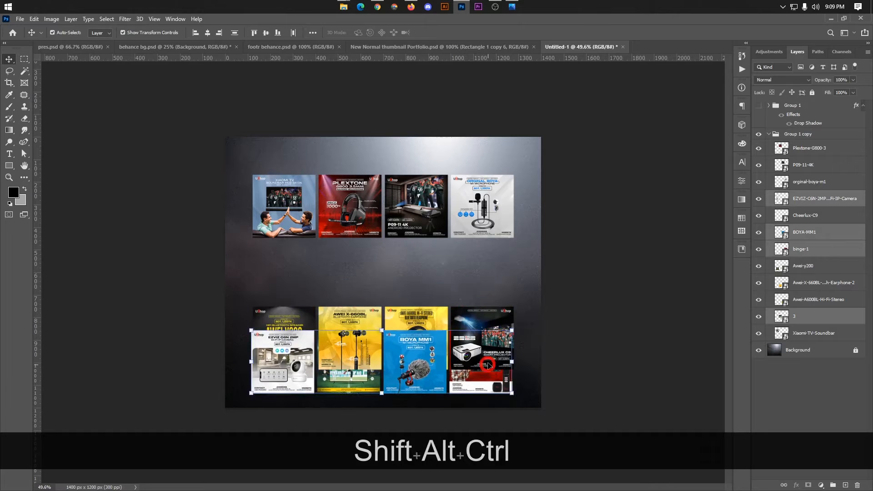
key("ctrl+z")
left_click_drag(416, 285, 419, 416)
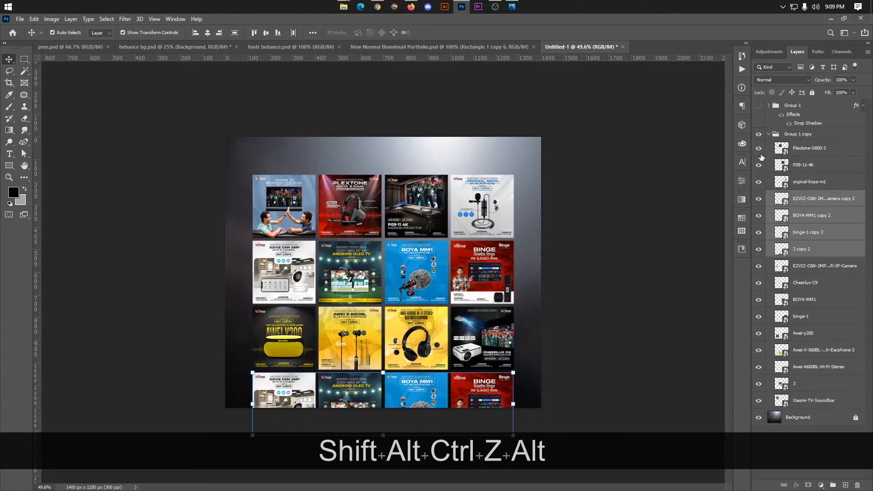
Move the Group 1 copy grid up, enlarge it to about 140%, and tilt it in perspective.
left_click(773, 134)
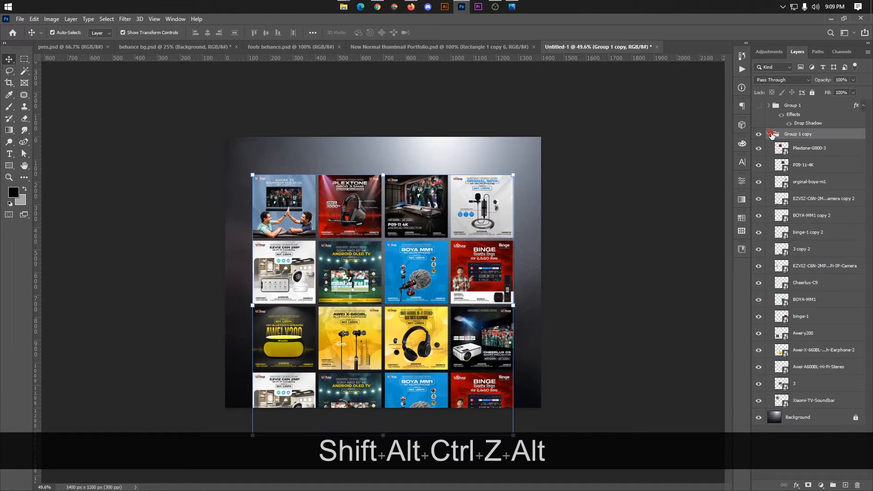
left_click(770, 134)
key("ctrl+t")
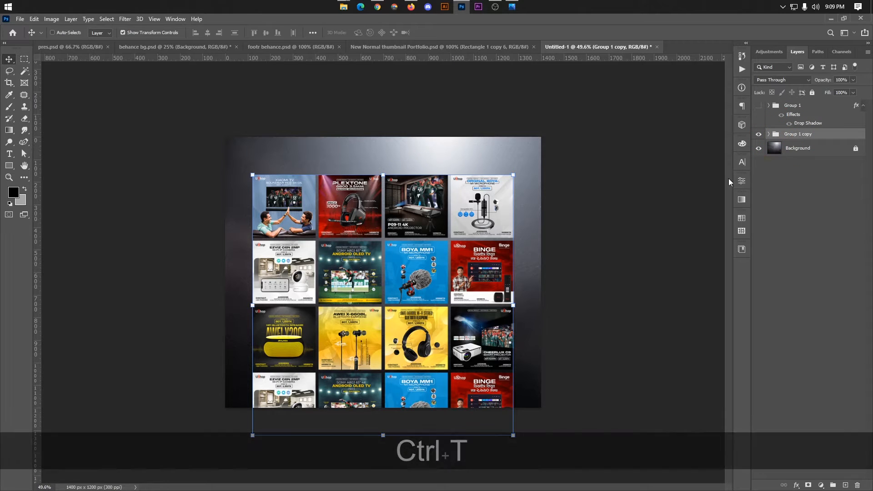
left_click_drag(445, 254, 445, 227)
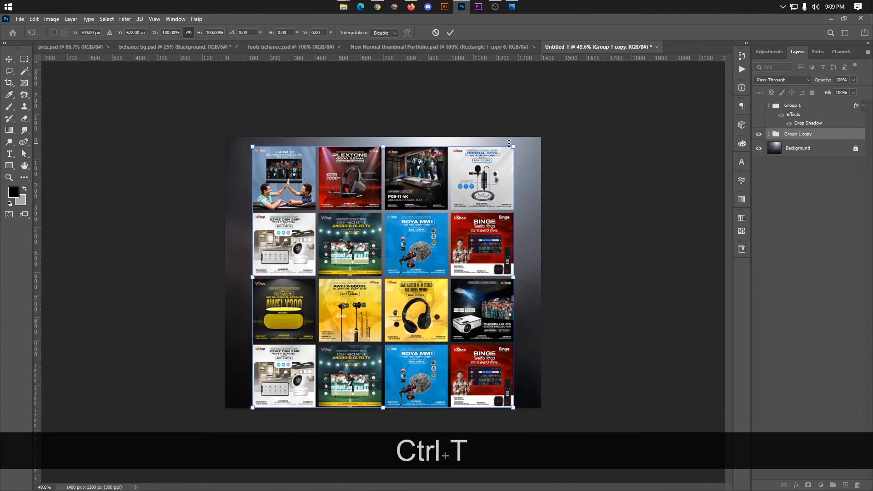
left_click_drag(513, 147, 603, 132)
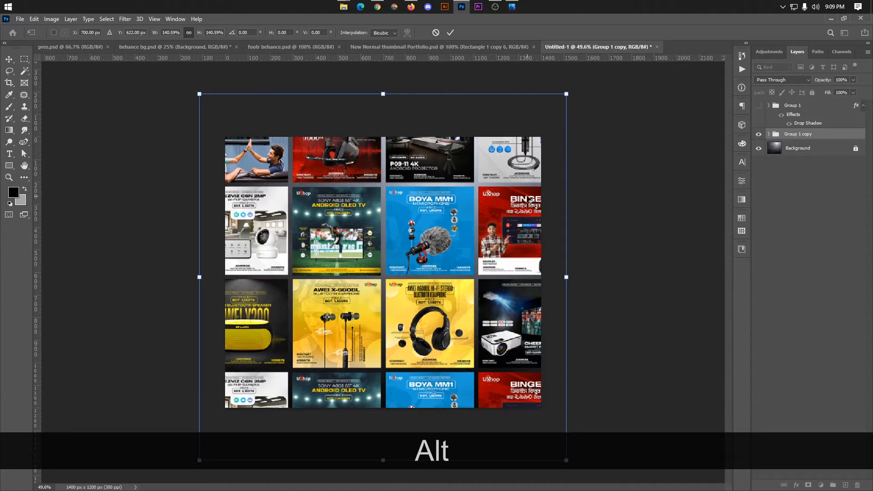
right_click(529, 198)
left_click(554, 246)
left_click_drag(567, 95, 549, 34)
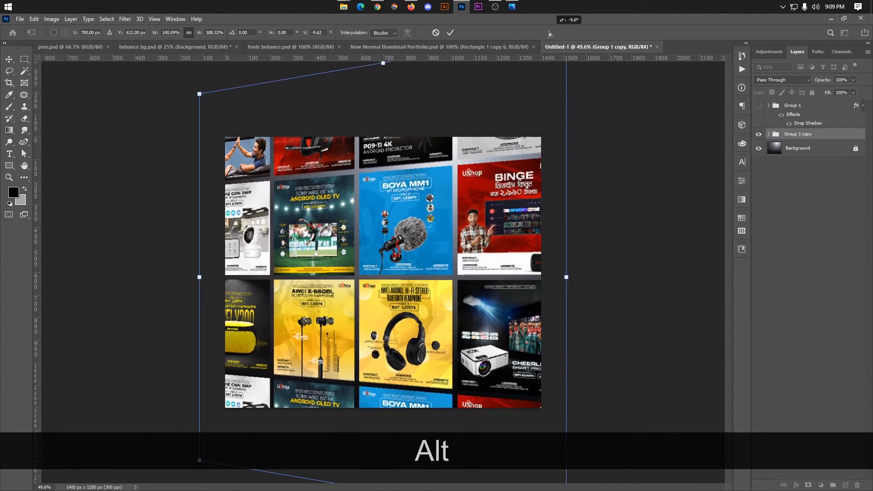
key("alt")
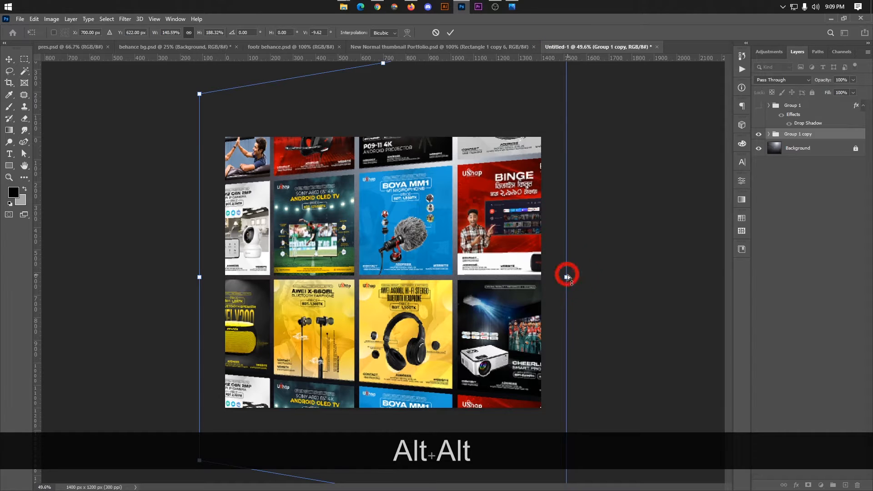
left_click(450, 32)
Scale the grid down symmetrically from its centre to about 86%.
key("ctrl+t")
key("alt")
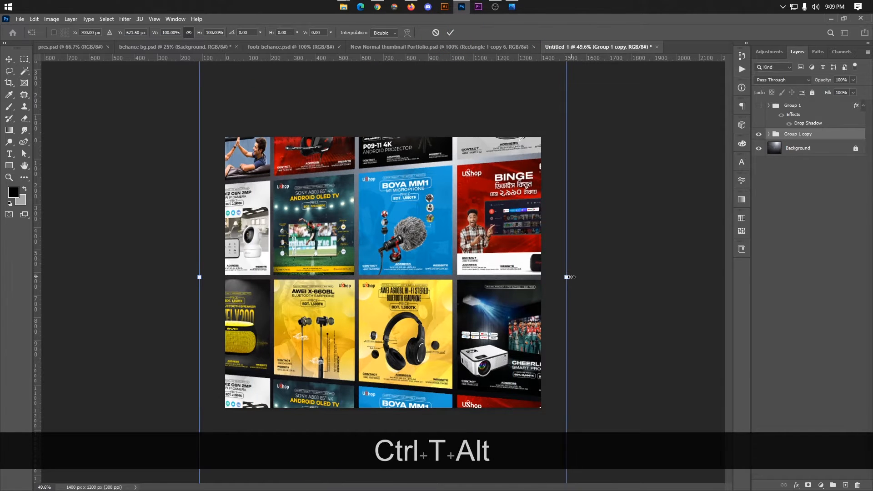
left_click_drag(570, 277, 544, 277)
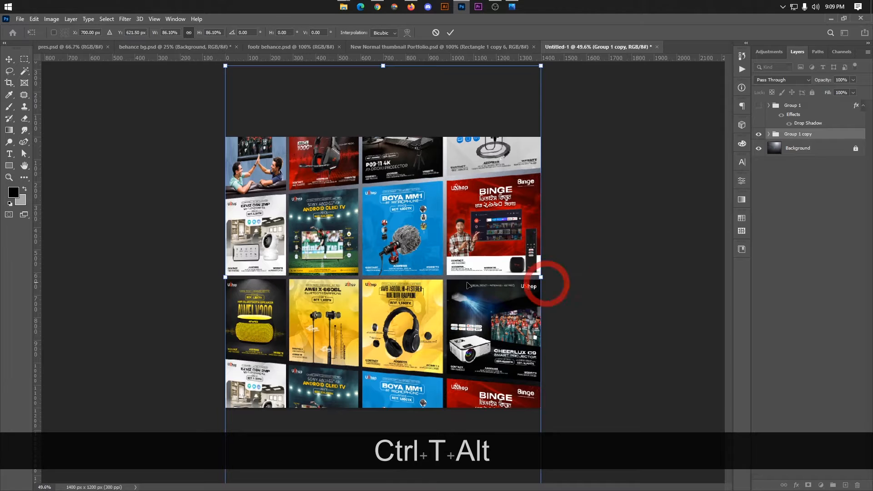
left_click_drag(469, 278, 469, 290)
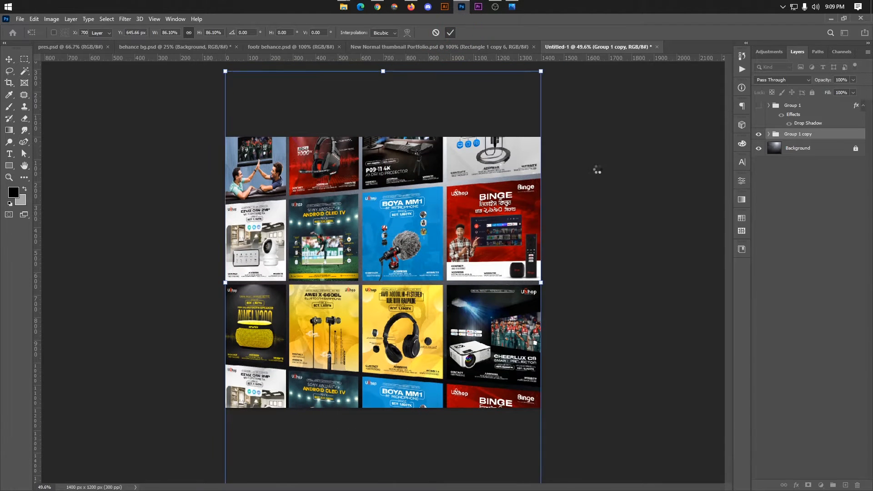
left_click(608, 179)
scroll(608, 180, "down", 3)
scroll(608, 180, "up", 3)
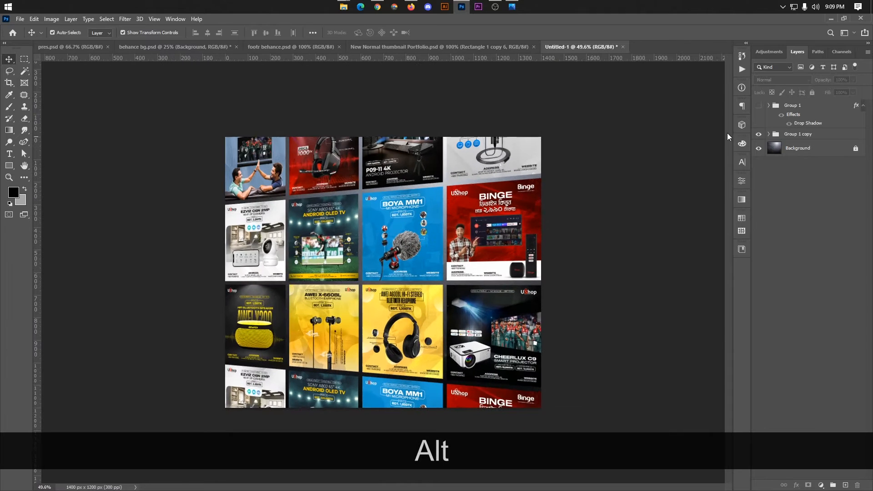
Give Group 1 copy a drop shadow through its Blending Options.
right_click(800, 135)
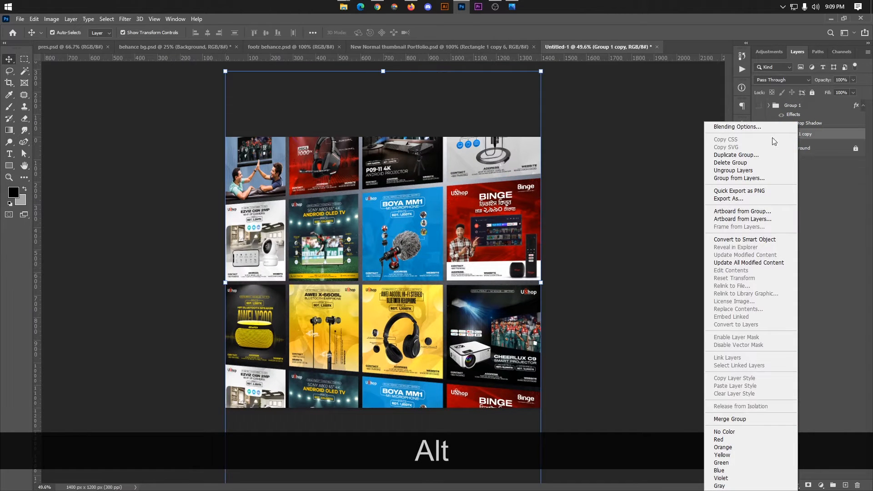
left_click(737, 127)
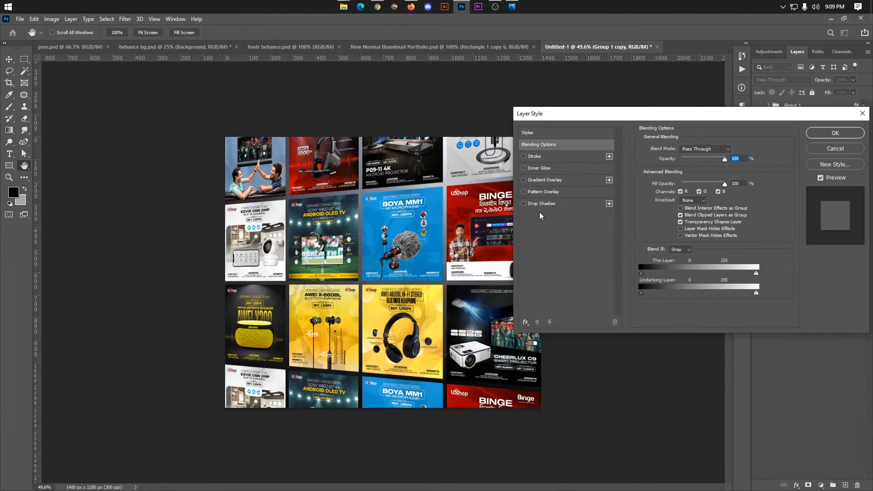
left_click(541, 205)
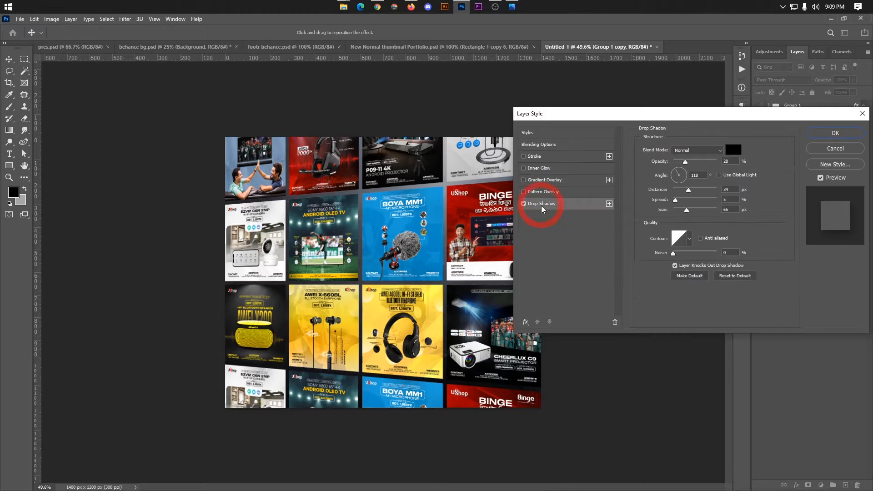
left_click(845, 137)
left_click(635, 164)
scroll(492, 235, "up", 1)
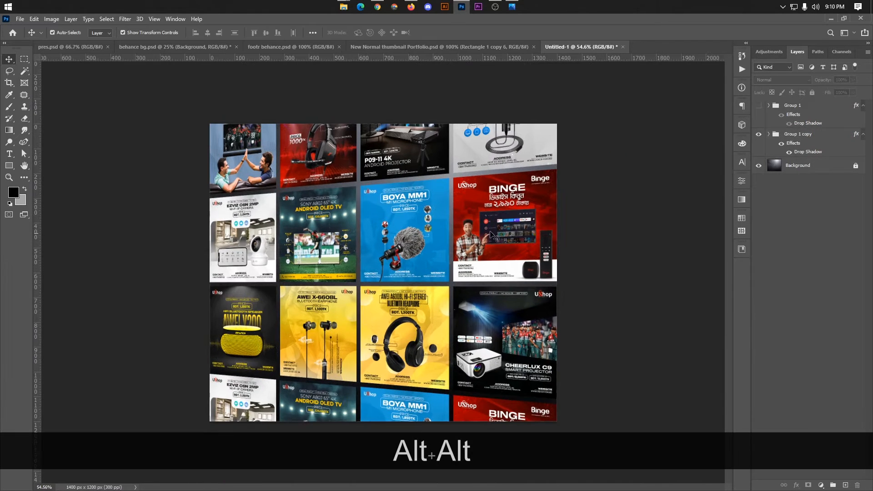
left_click(670, 194)
scroll(434, 239, "down", 3)
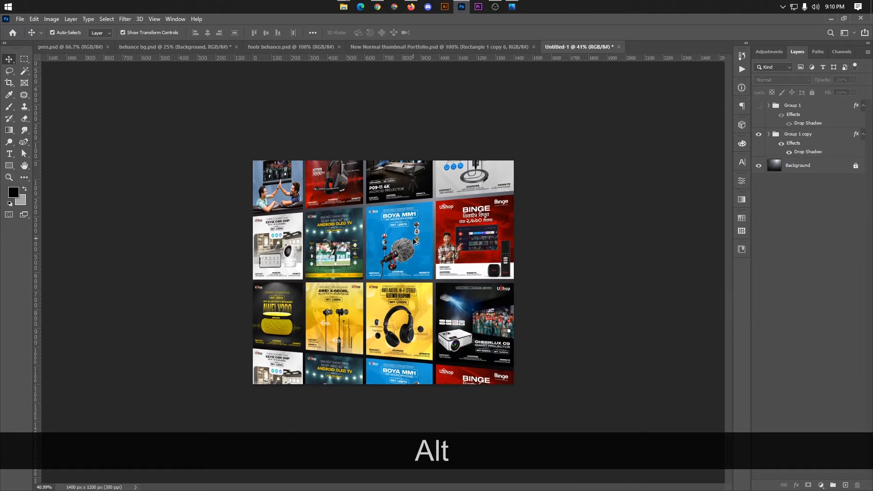
scroll(407, 278, "up", 4)
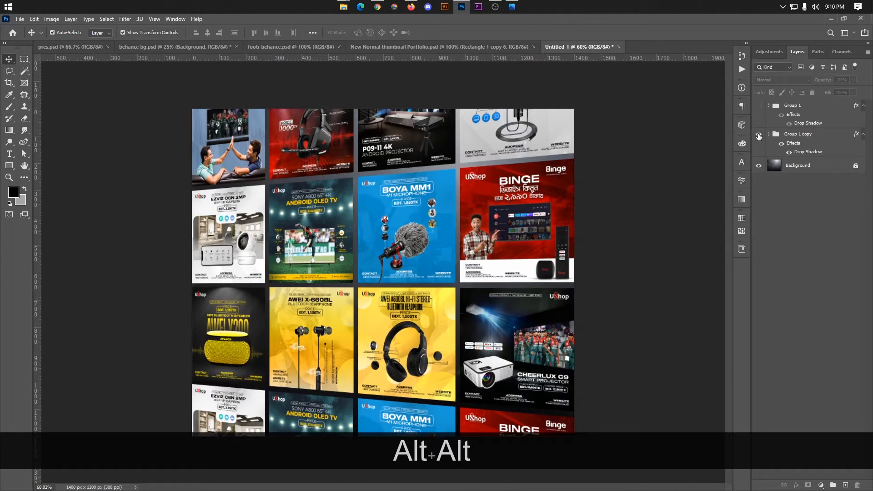
Hide Group 1 copy and show the tilted Group 1 grid again.
left_click(759, 136)
left_click(759, 105)
scroll(617, 195, "down", 2)
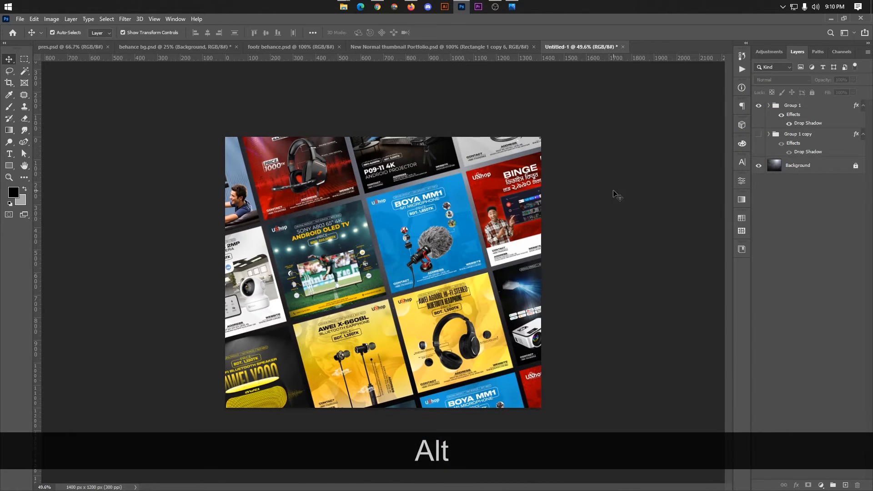
Open Save for Web with Ctrl+Shift+Alt+S to export a JPEG.
key("alt")
key("ctrl")
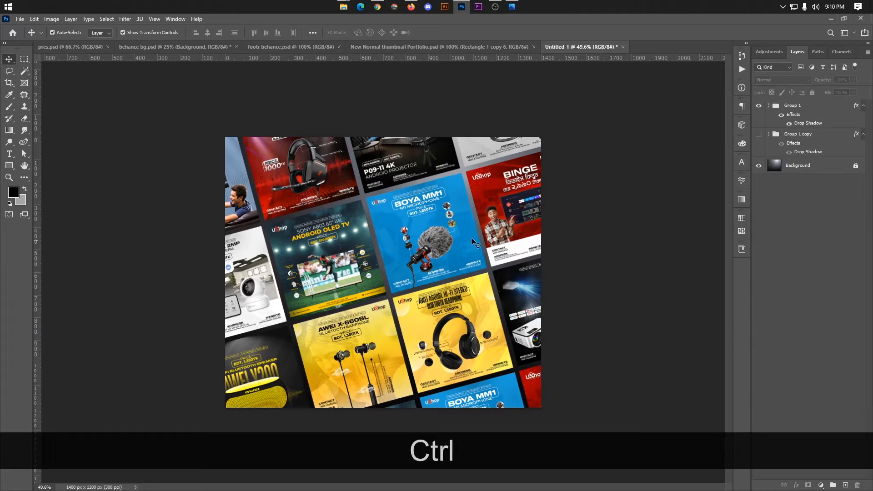
key("ctrl")
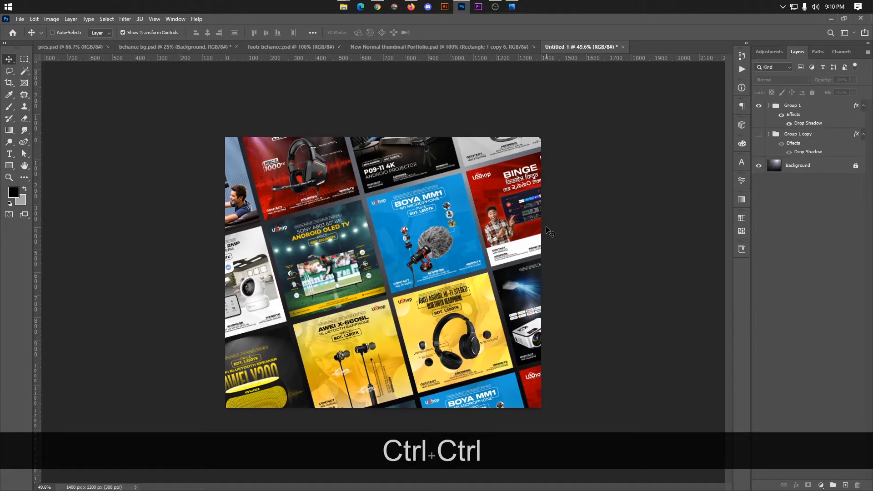
key("shift")
key("ctrl")
key("shift")
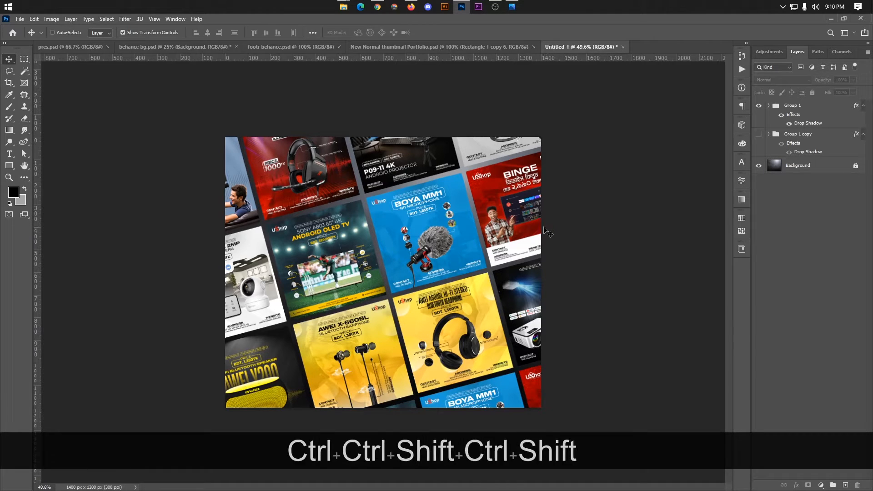
key("ctrl+shift+alt+s")
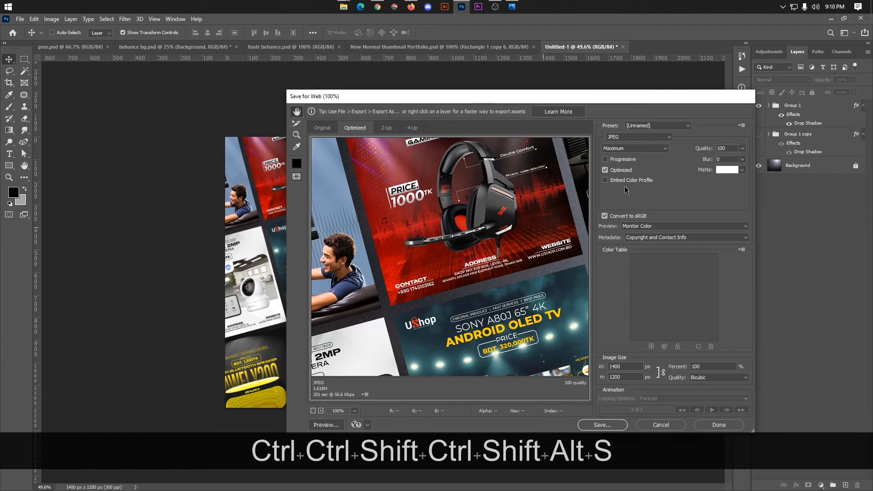
Save the optimized image as Press.jpg inside the Desktop's New folder.
left_click(593, 425)
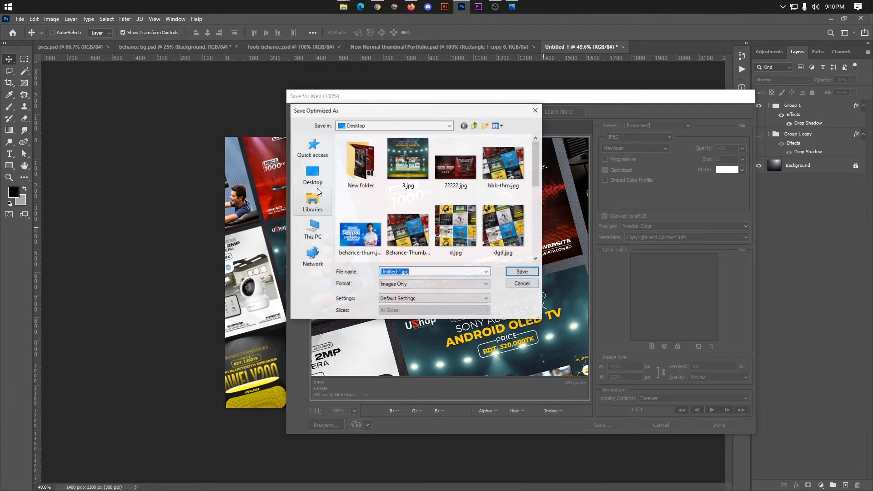
double_click(360, 180)
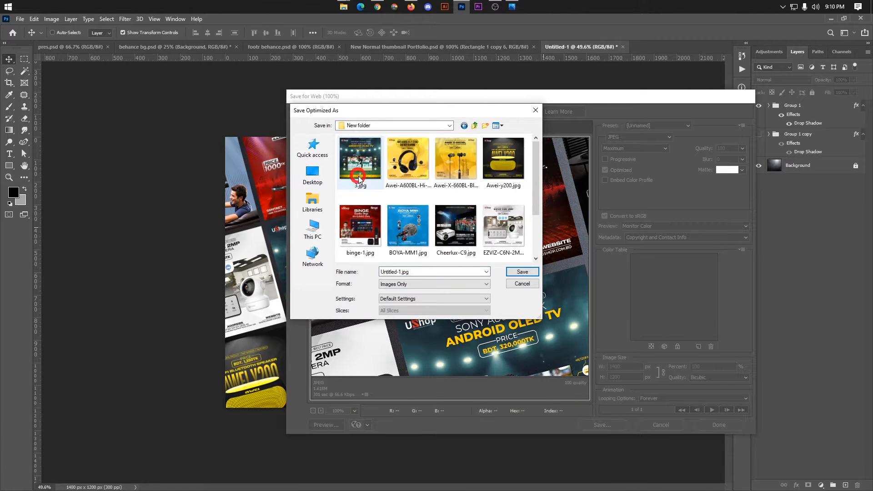
double_click(421, 272)
key("Caps_Lock")
type("P")
key("Caps_Lock")
type("r")
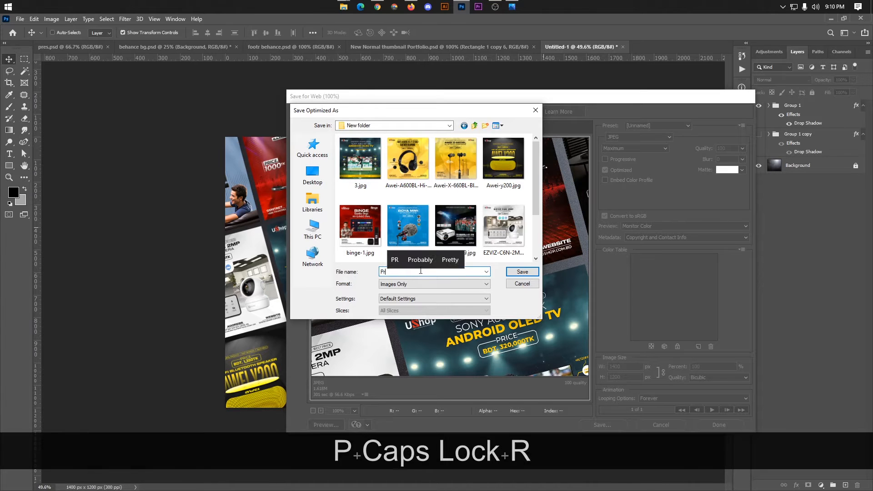
type("esta")
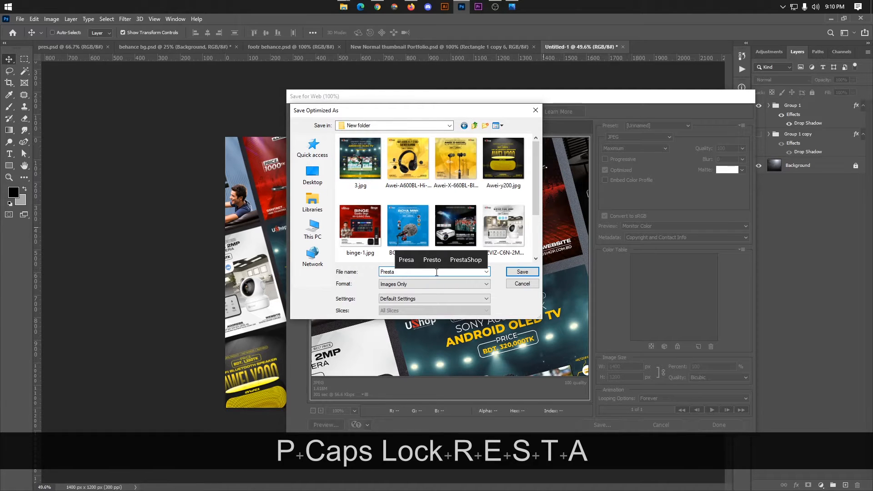
type("tio")
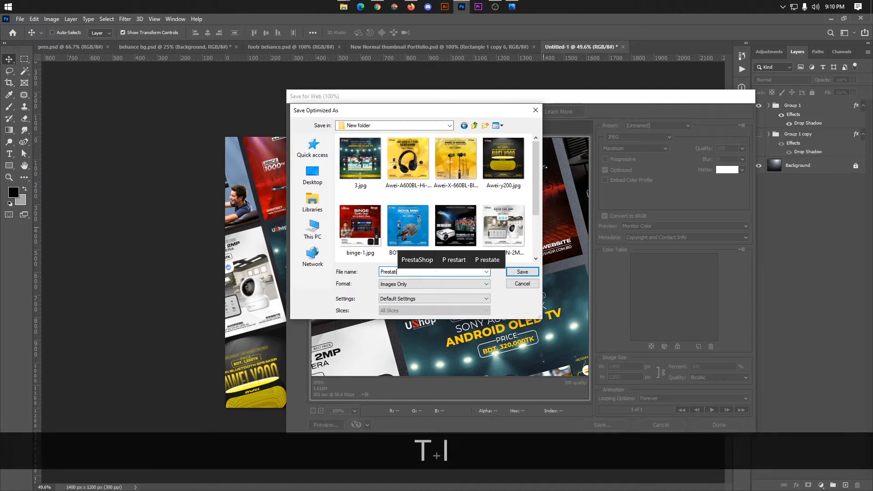
key("BackSpace")
key("BackSpace")
key("BackSpace")
key("BackSpace")
key("BackSpace")
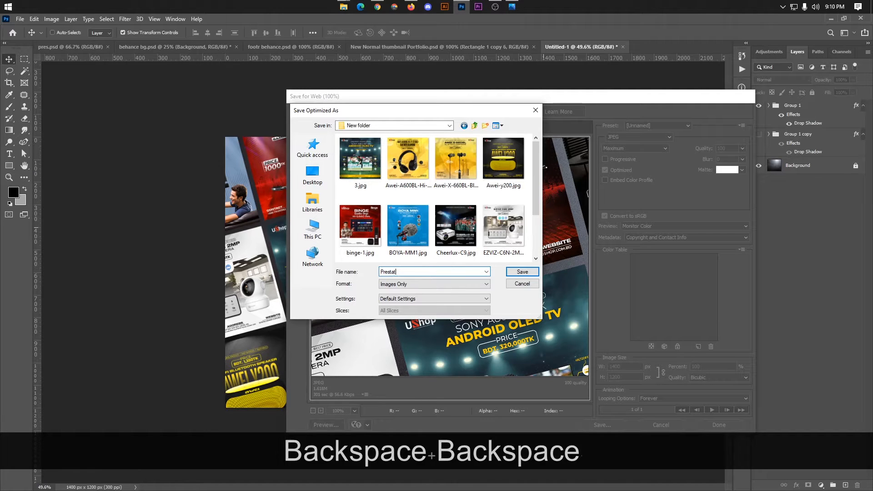
type("s")
key("Return")
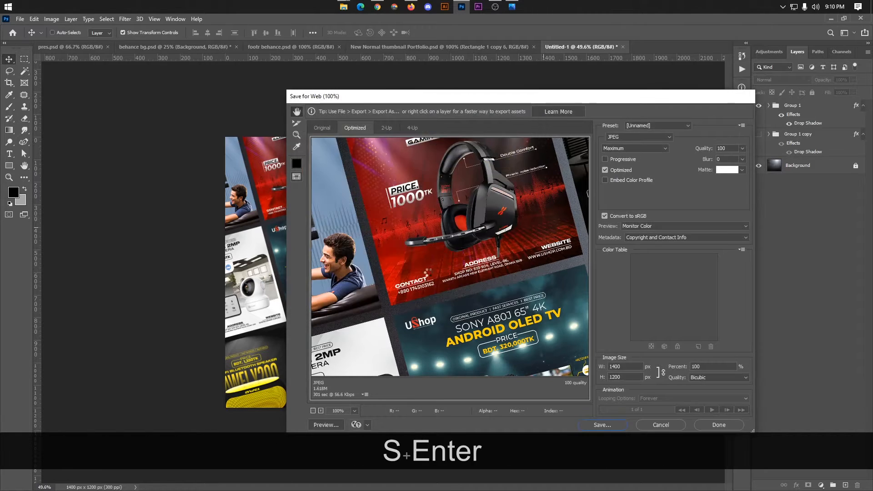
scroll(639, 220, "down", 2)
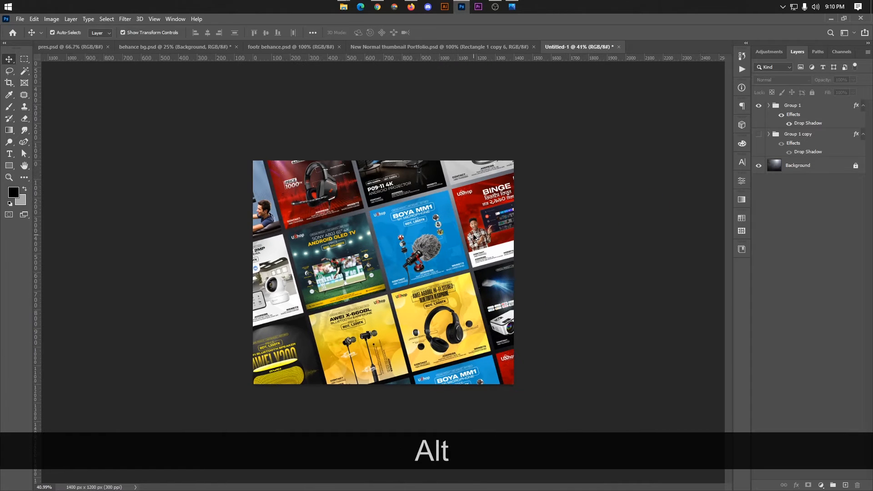
scroll(472, 262, "up", 2)
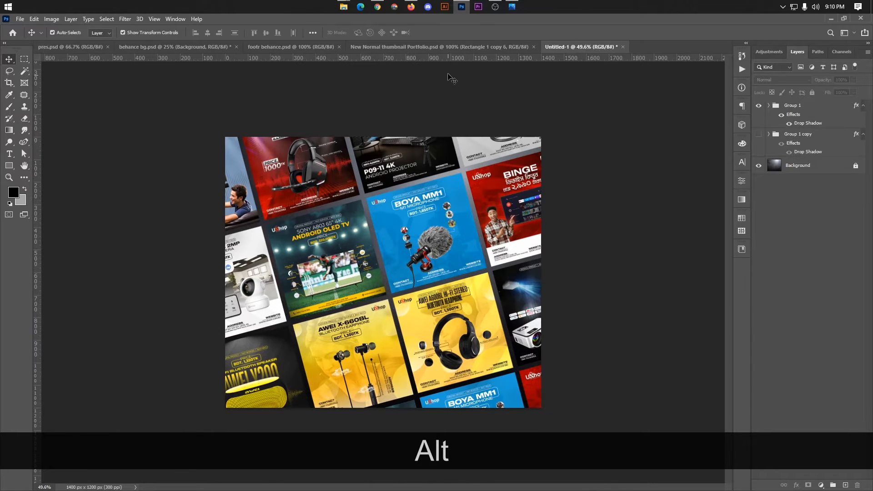
mouse_move(343, 6)
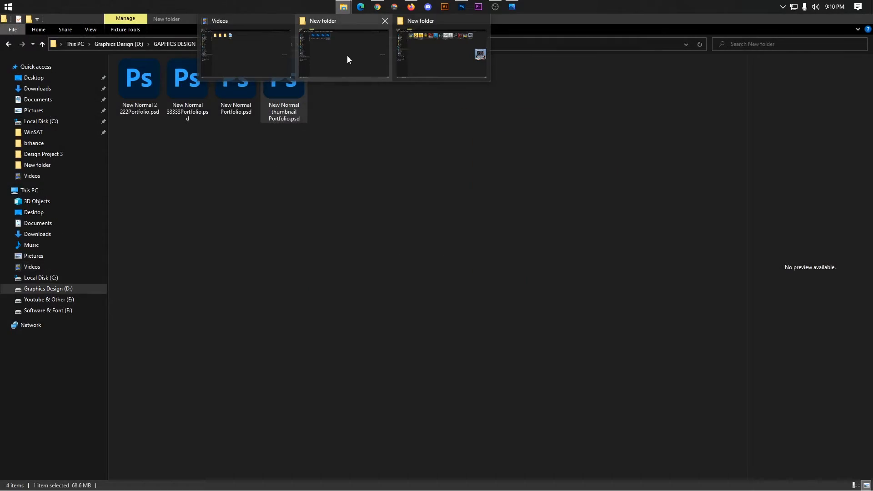
left_click(432, 56)
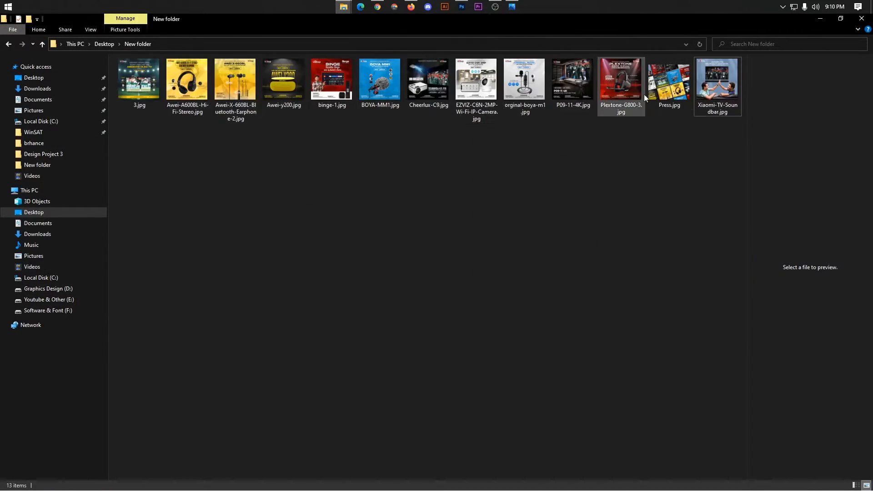
double_click(668, 83)
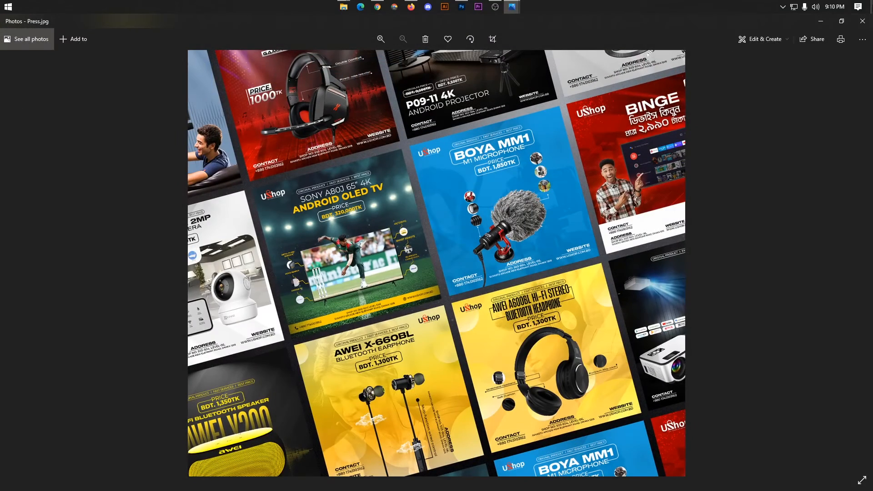
left_click(863, 21)
left_click(462, 6)
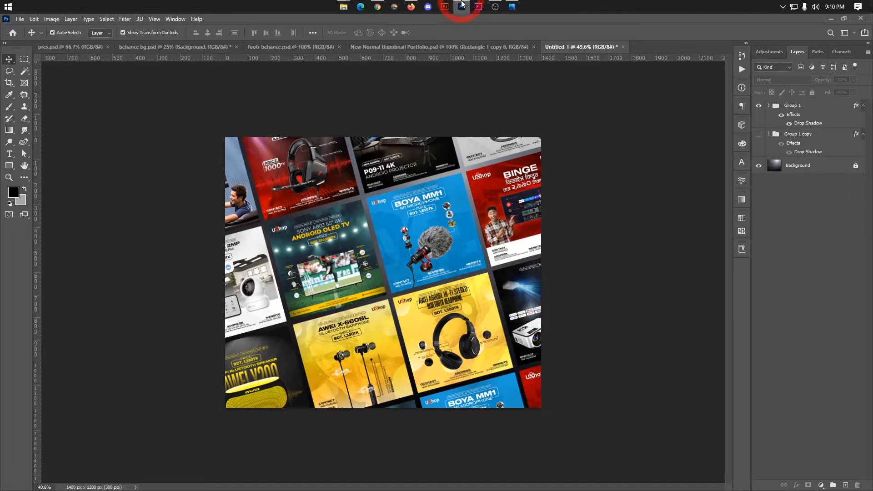
left_click(412, 7)
Insert a photo grid at the end of the project and upload Press.jpg into it.
mouse_move(344, 470)
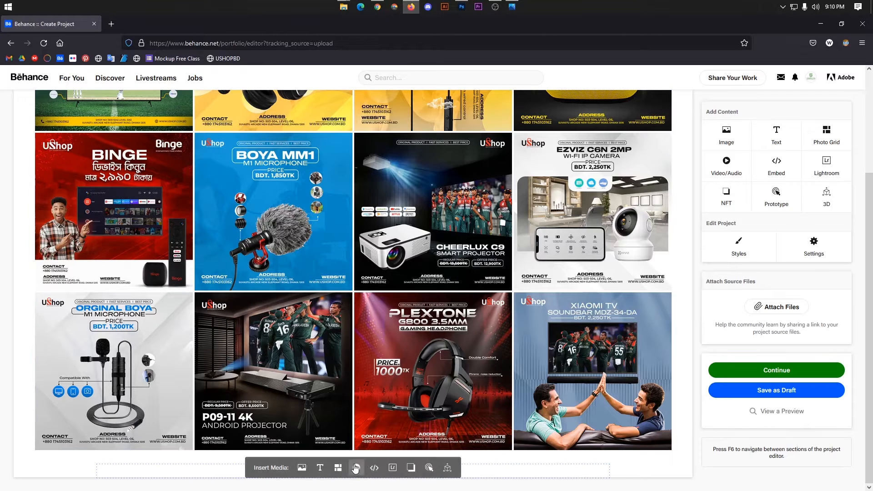
left_click(338, 468)
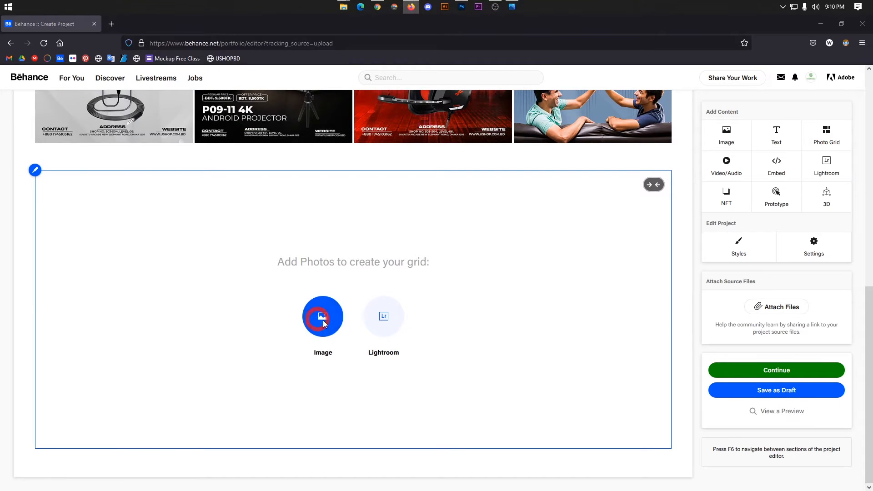
left_click(323, 319)
left_click(414, 203)
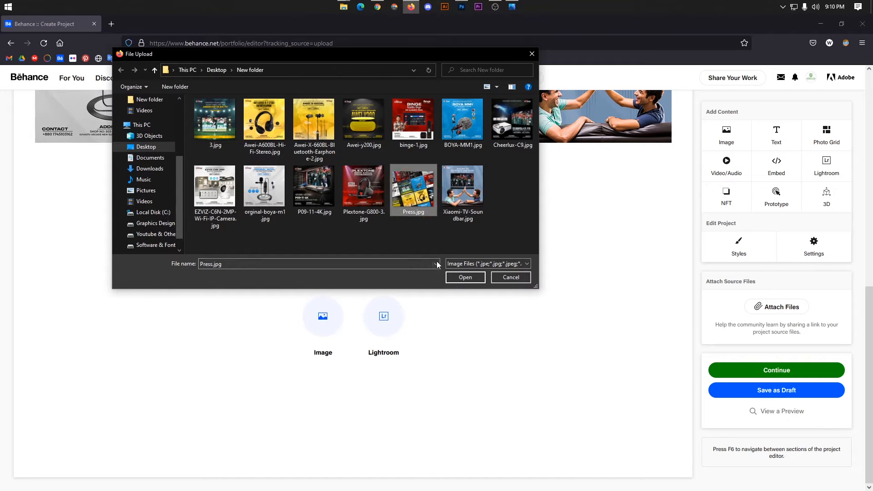
left_click(464, 278)
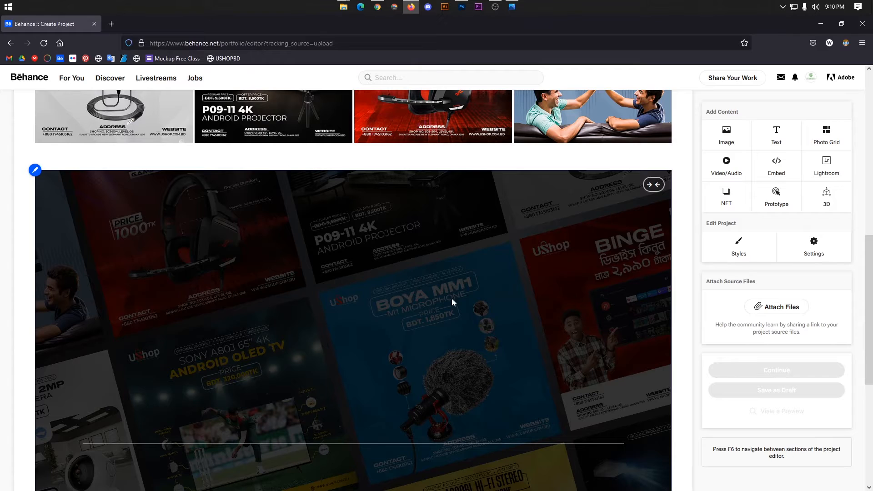
scroll(446, 357, "down", 5)
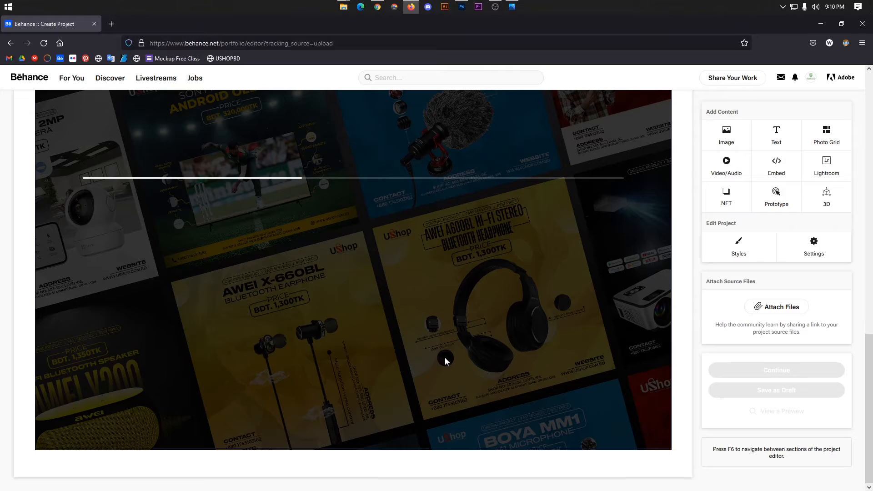
scroll(444, 357, "up", 5)
scroll(366, 338, "down", 10)
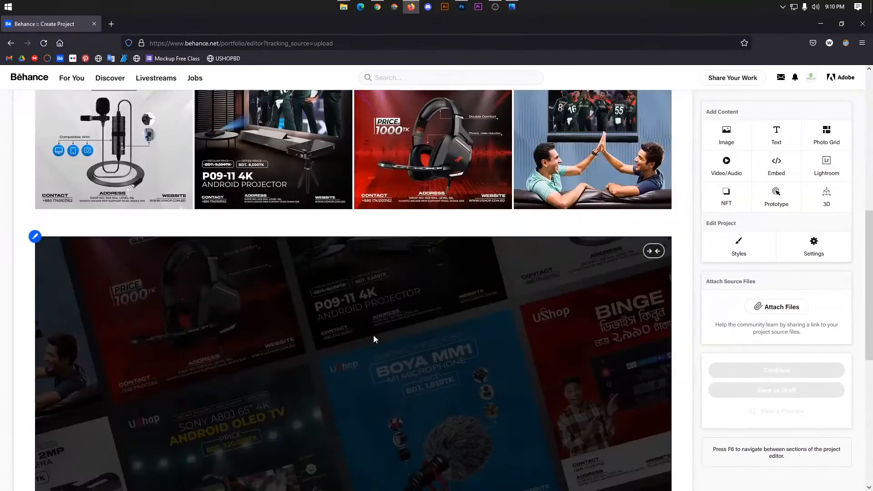
Check the published Behance gallery for reference, then return to the project editor.
left_click(381, 7)
scroll(384, 197, "down", 15)
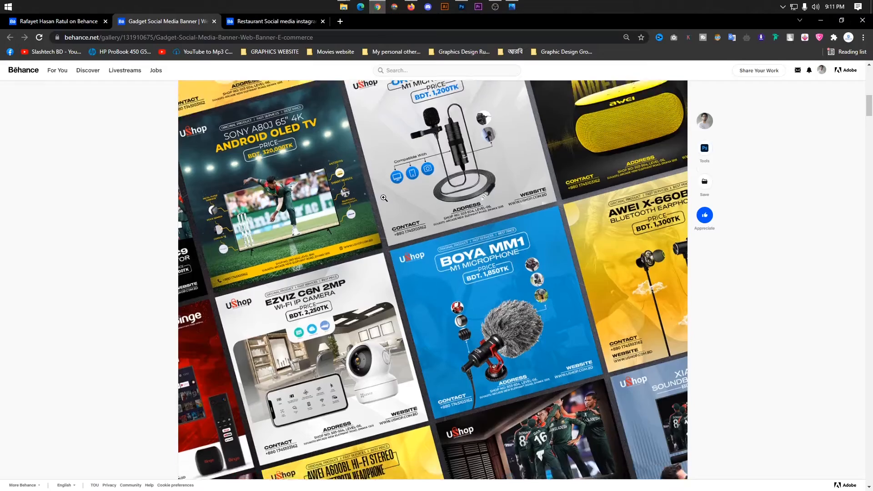
scroll(402, 147, "down", 2)
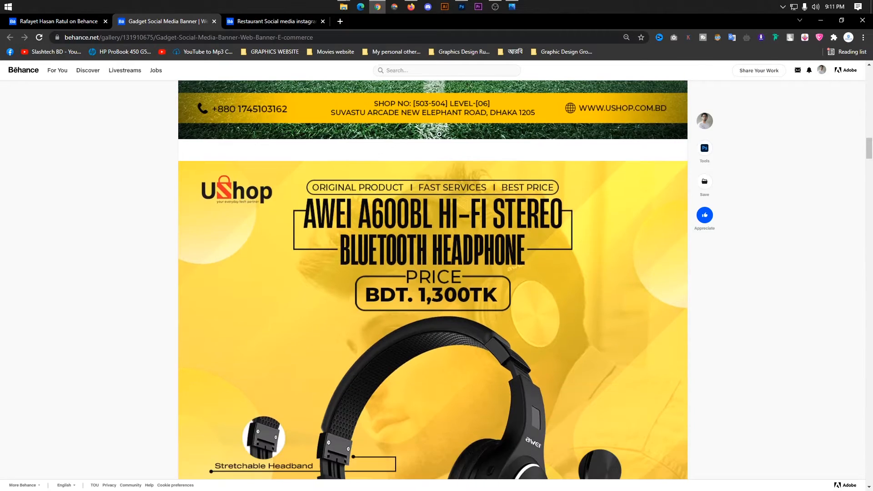
scroll(390, 162, "up", 4)
scroll(253, 75, "up", 10)
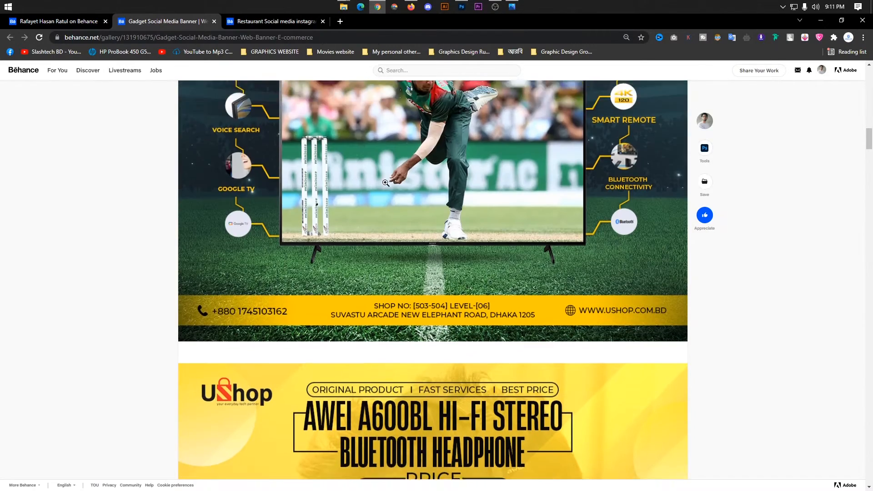
left_click(411, 7)
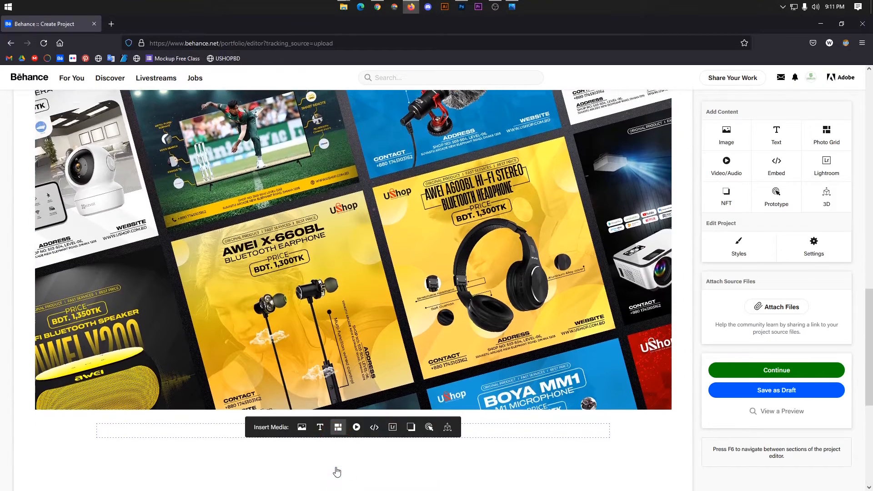
Add photo grids with 3.jpg and Awei-A600BL-Hi-Fi-Stereo.jpg at the project's end.
left_click(337, 471)
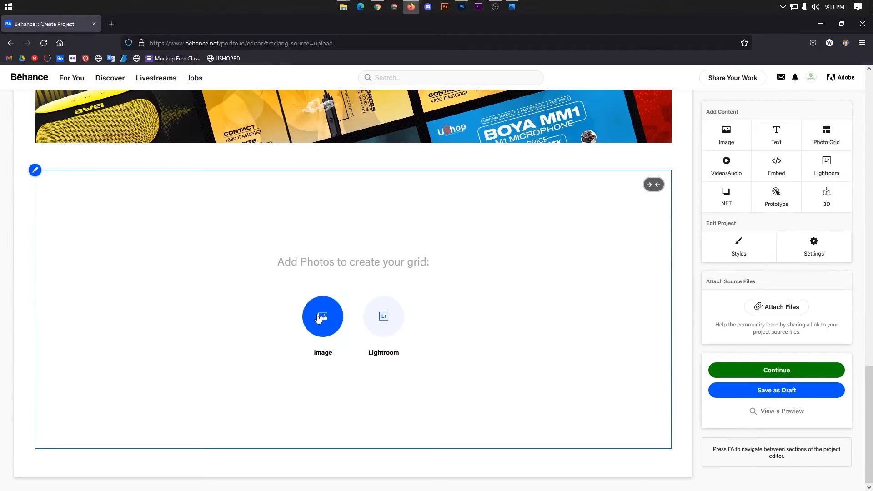
left_click(314, 353)
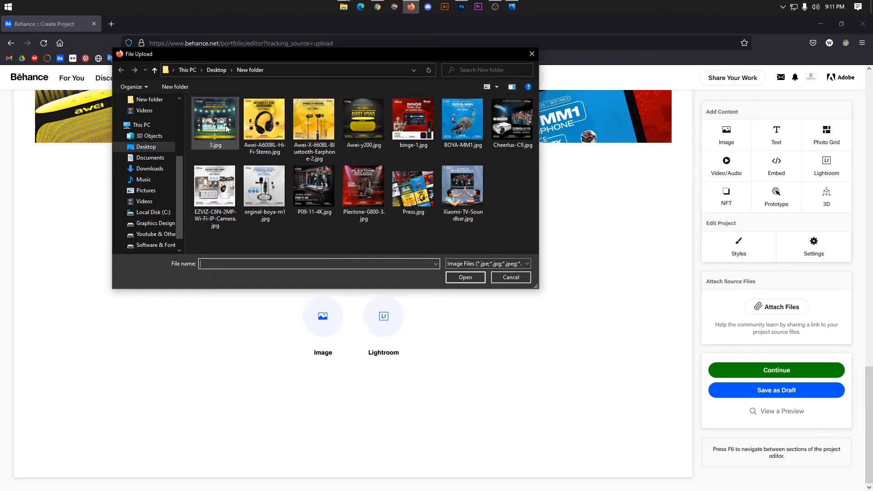
left_click(227, 129)
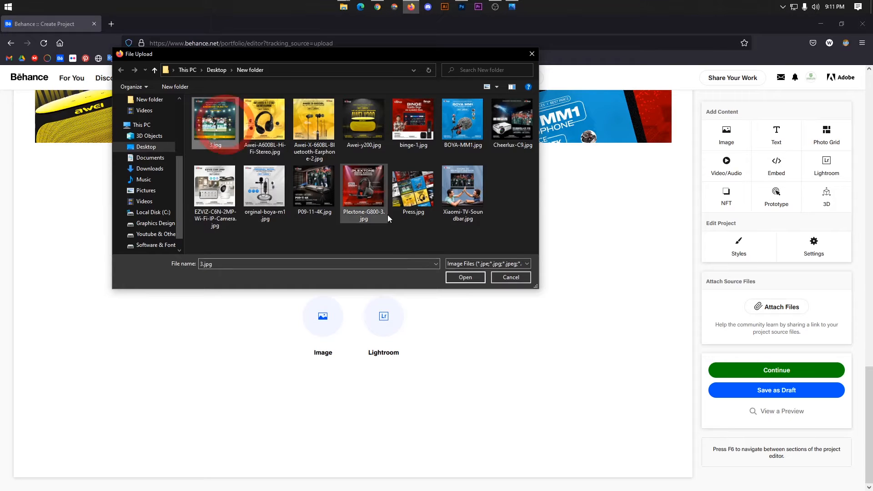
left_click(466, 278)
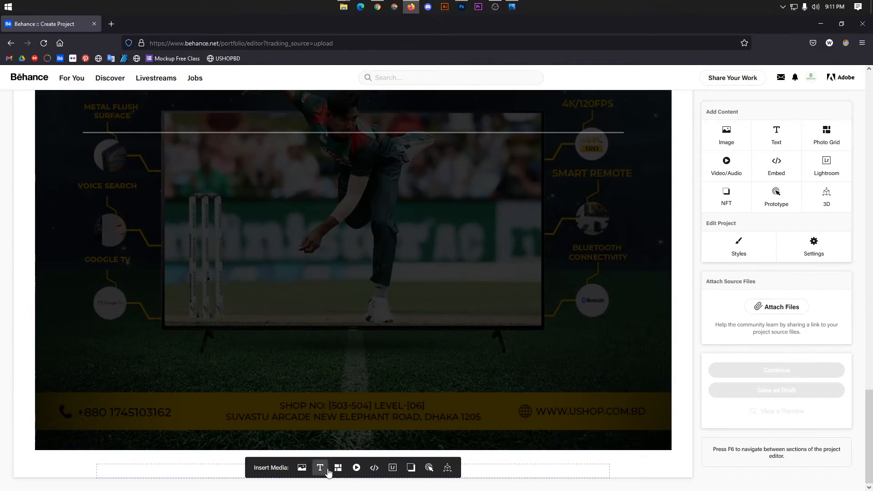
left_click(337, 468)
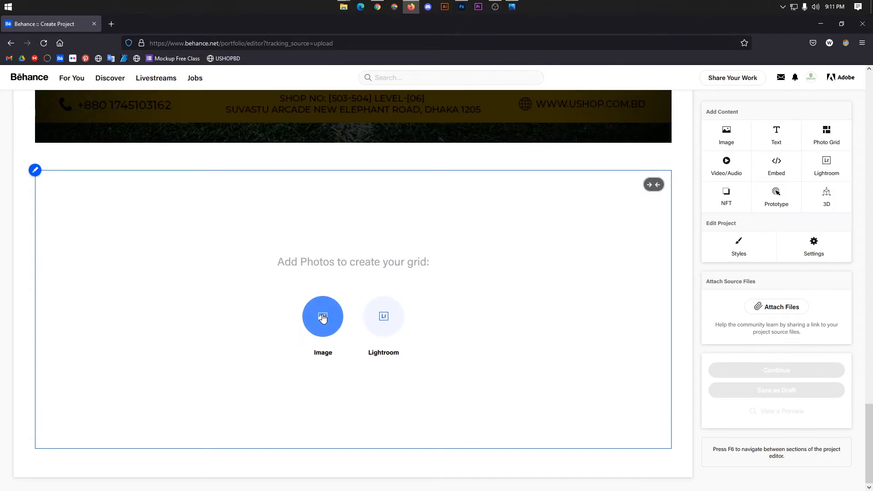
left_click(324, 312)
left_click(266, 130)
left_click(462, 276)
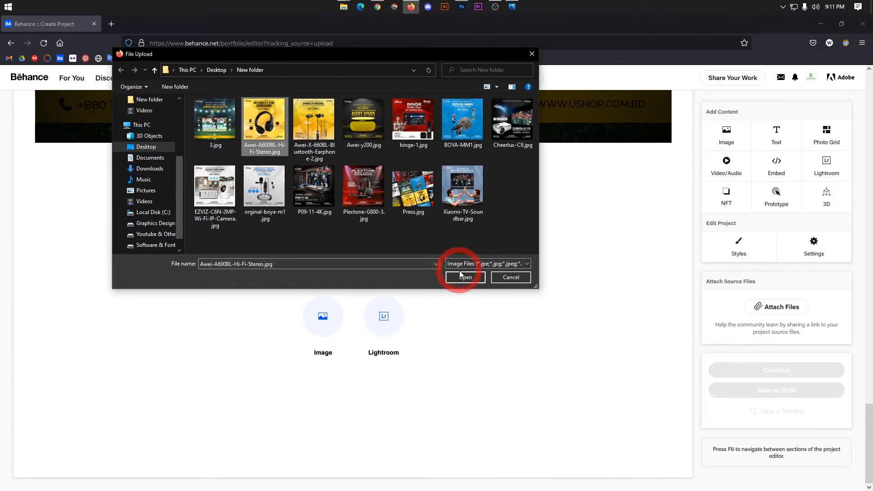
scroll(459, 277, "down", 7)
Add photo grids with the Awei X-660BL earphone and Awei-y200 speaker images.
mouse_move(367, 468)
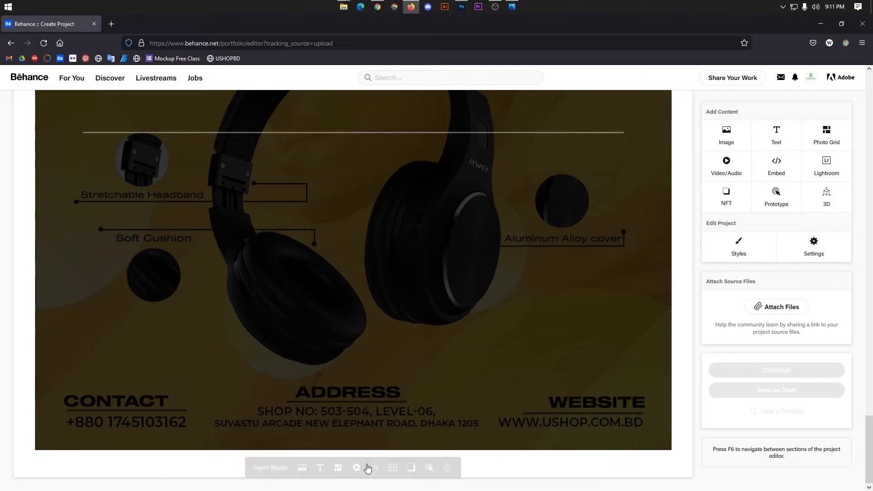
left_click(337, 469)
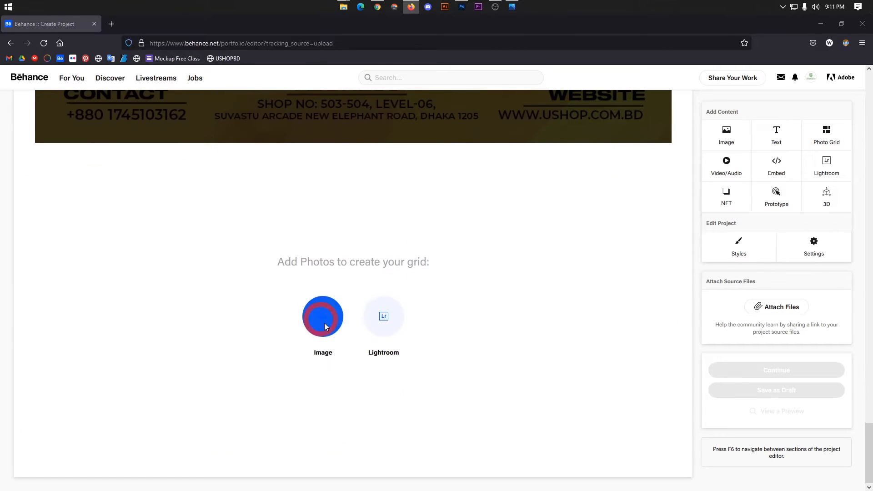
left_click(324, 318)
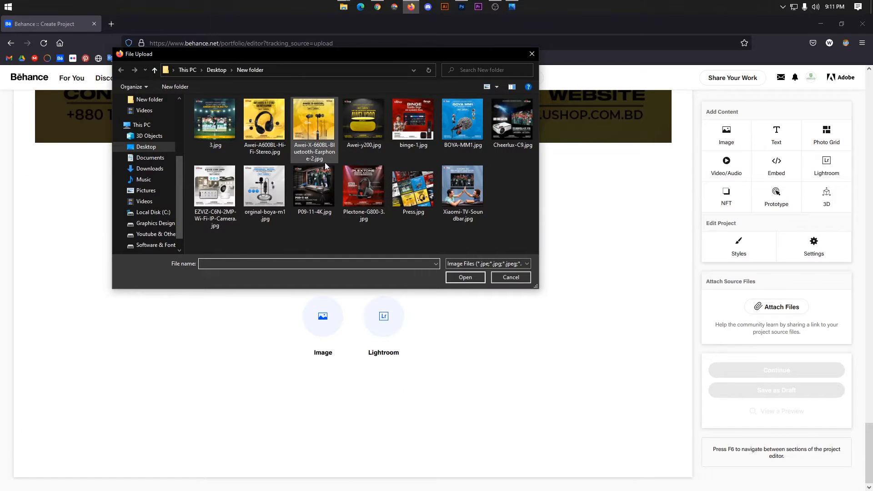
left_click(314, 119)
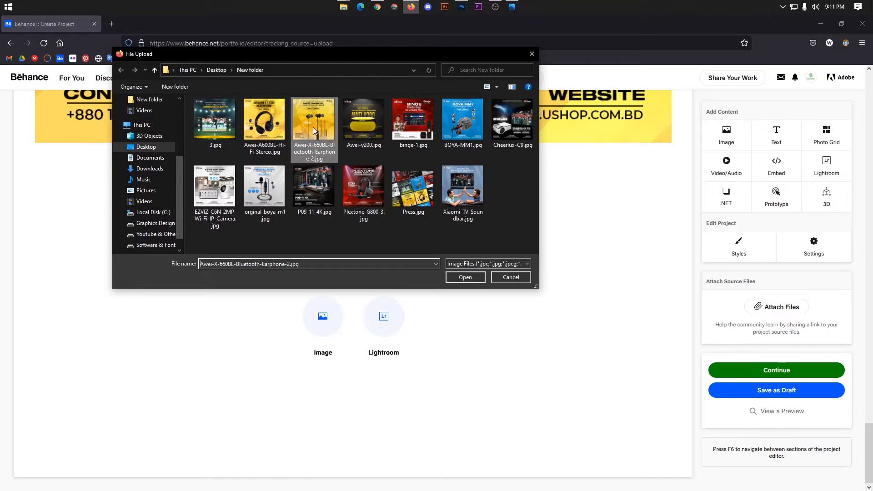
left_click(458, 278)
scroll(366, 306, "up", 5)
scroll(363, 286, "down", 15)
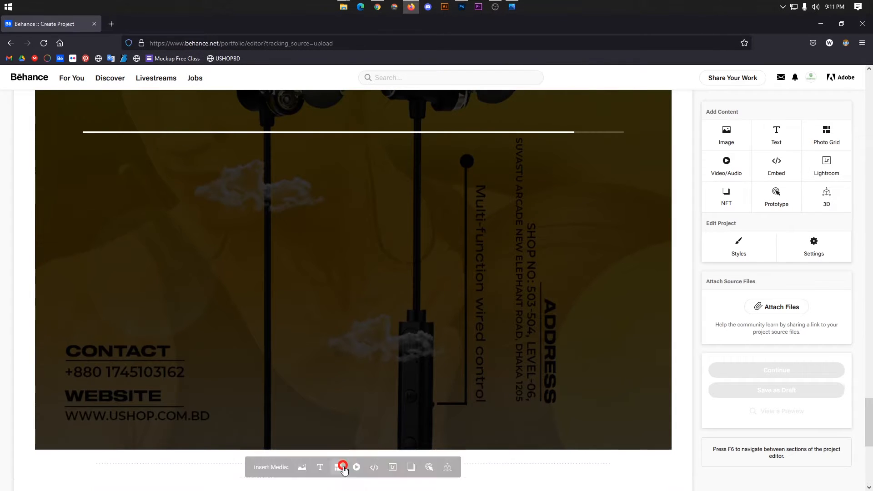
left_click(339, 468)
left_click(323, 316)
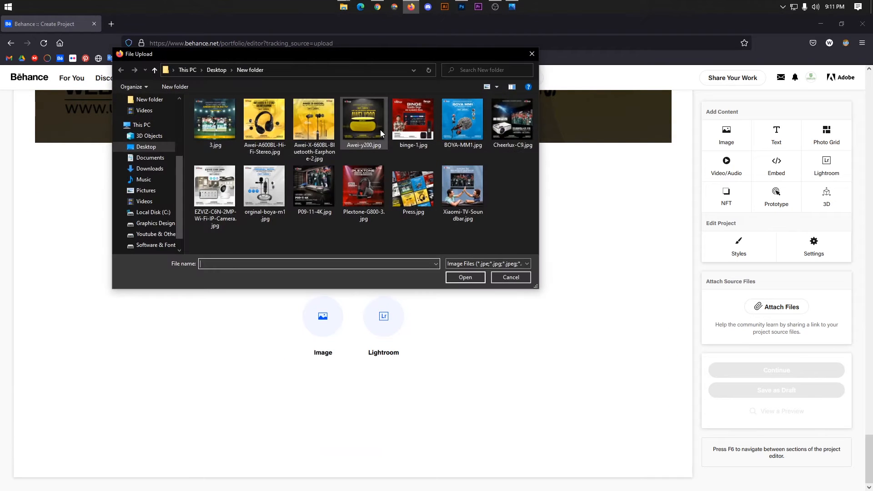
left_click(364, 121)
left_click(455, 276)
scroll(406, 314, "down", 3)
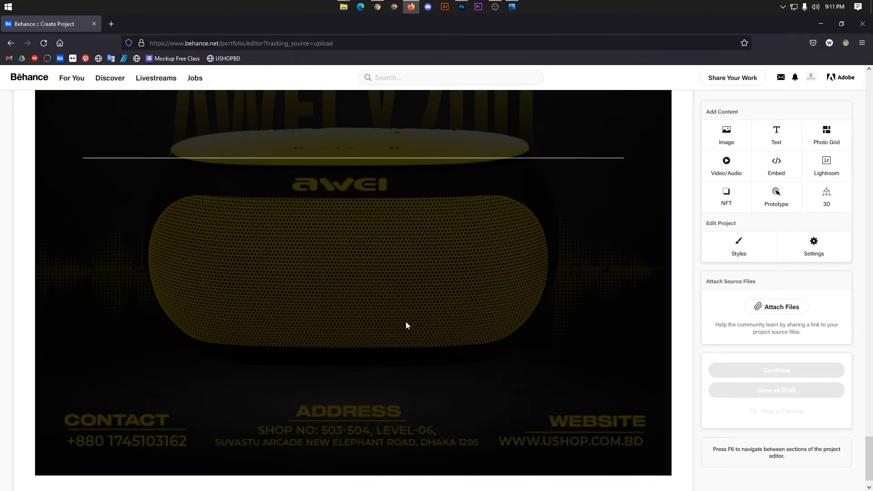
Add photo grids with binge-1, BOYA-MM1 and Cheerlux-C9 images below.
left_click(337, 468)
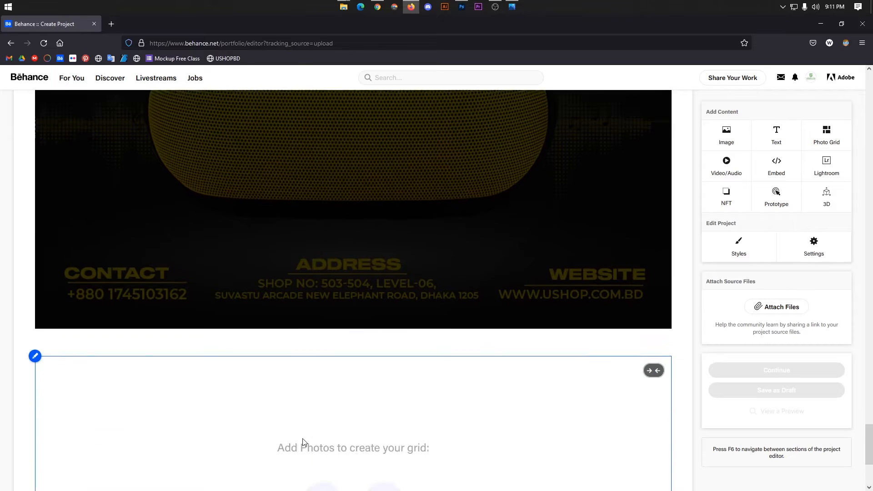
left_click(322, 317)
left_click(412, 122)
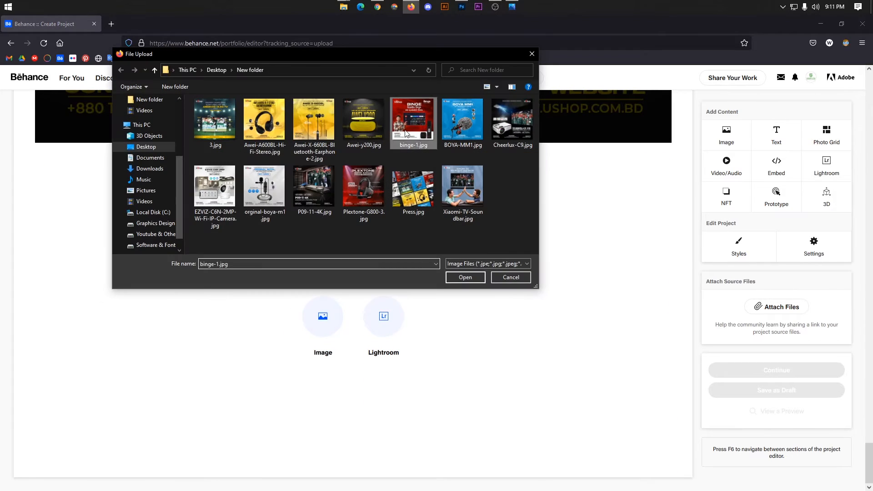
left_click(464, 277)
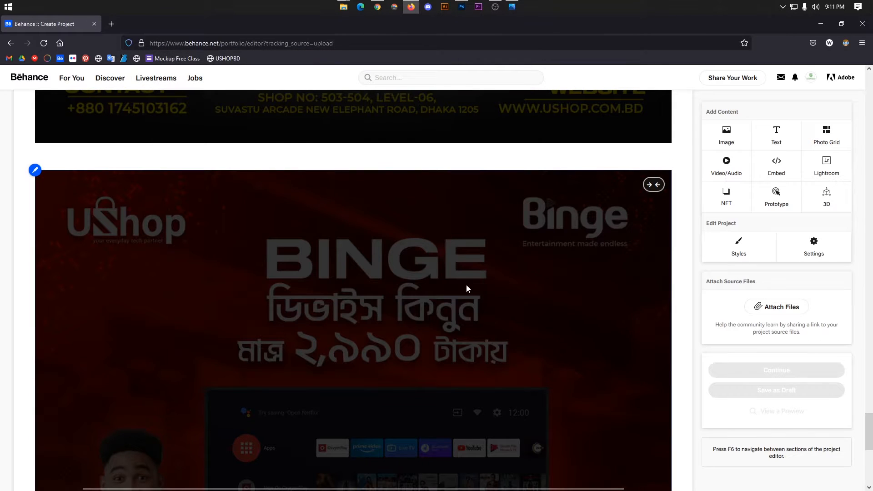
scroll(465, 282, "down", 7)
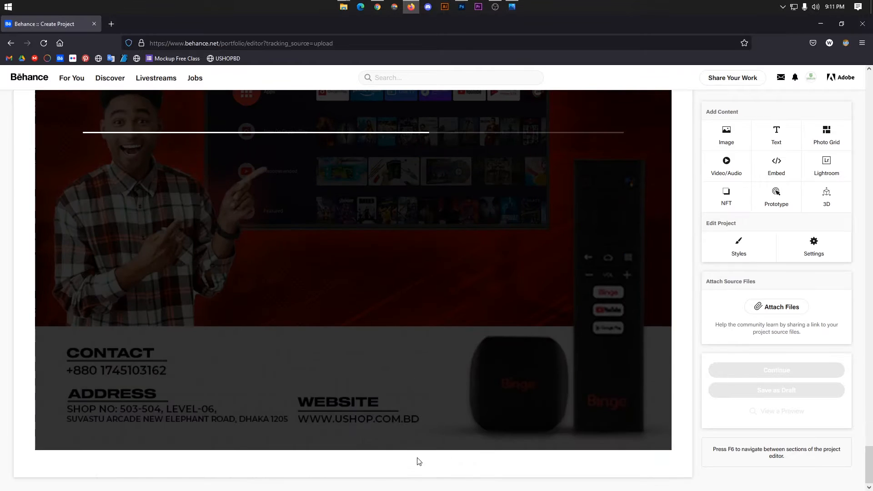
mouse_move(392, 468)
left_click(337, 468)
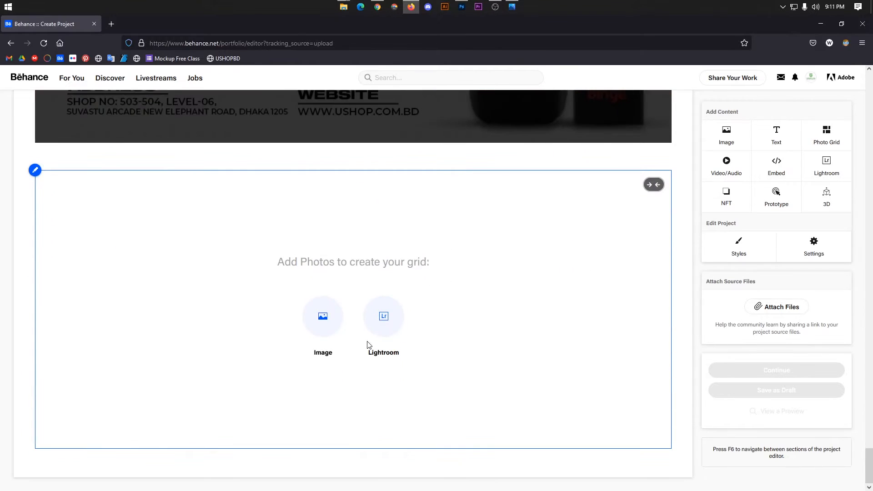
left_click(324, 316)
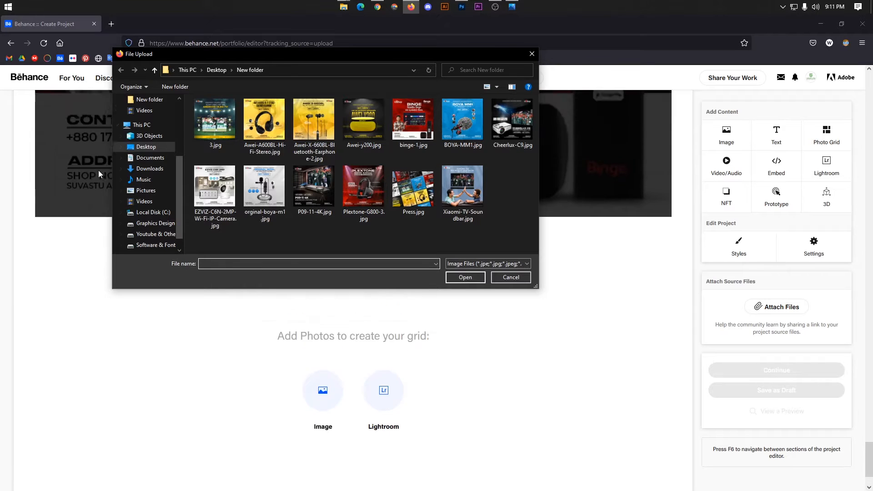
left_click(462, 119)
left_click(465, 278)
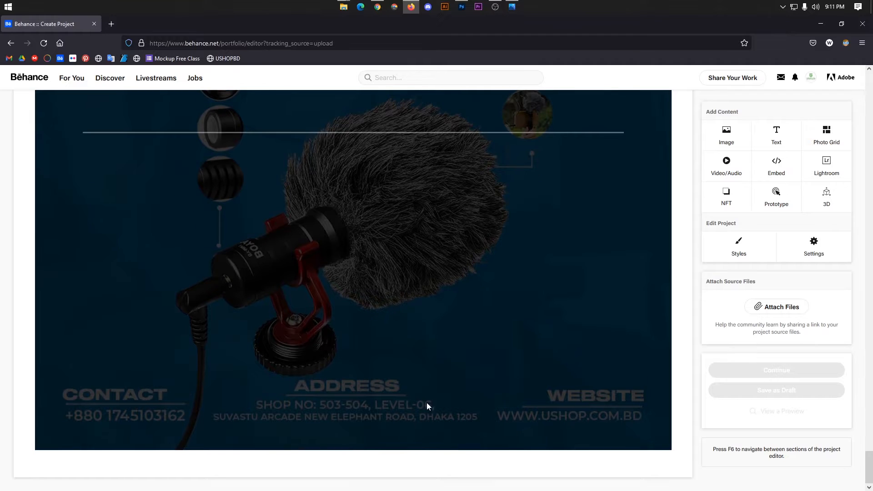
left_click(335, 468)
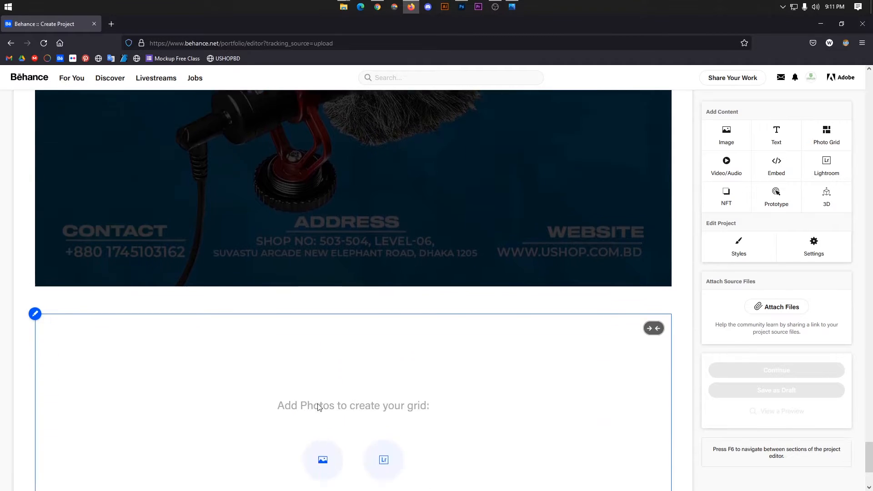
left_click(323, 317)
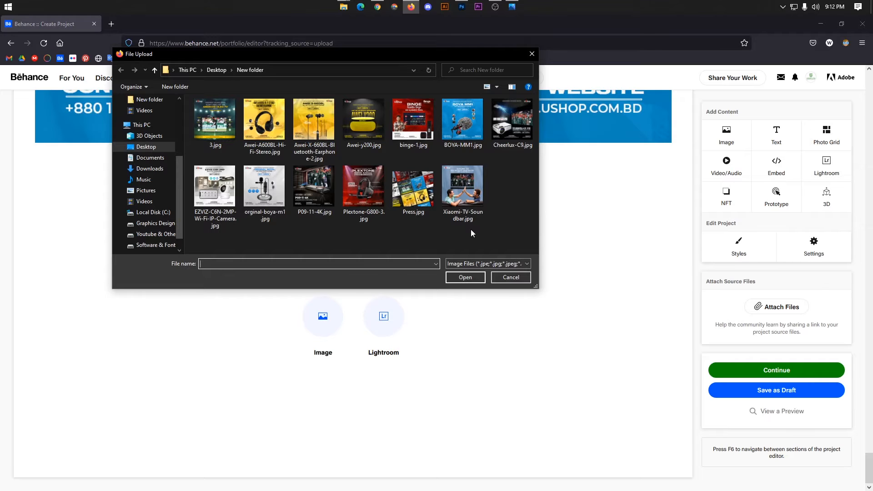
left_click(512, 122)
left_click(465, 277)
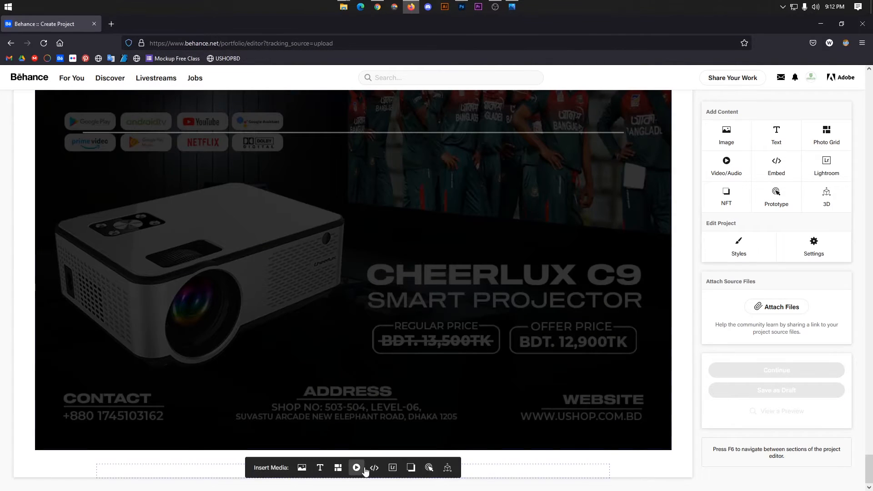
left_click(339, 468)
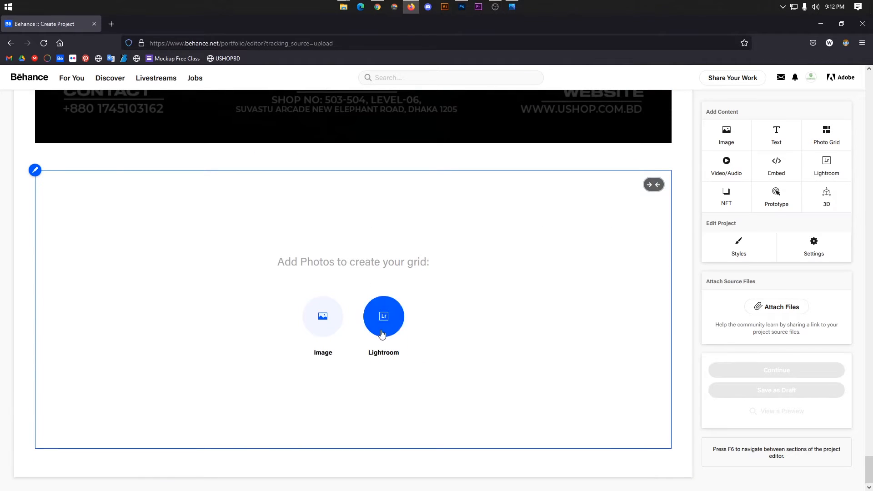
left_click(336, 342)
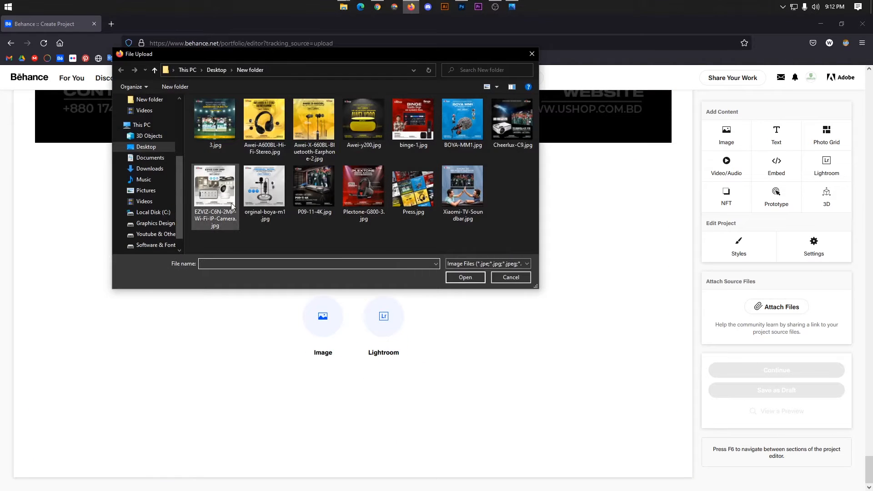
left_click(218, 206)
left_click(459, 278)
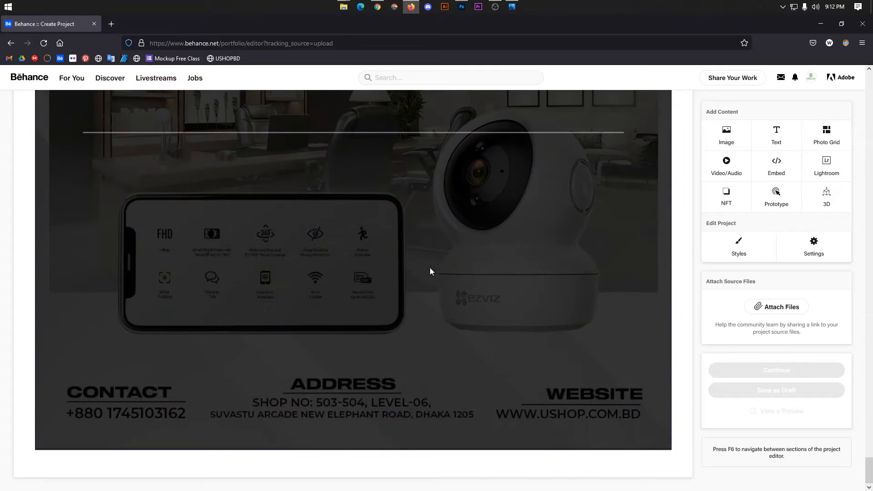
left_click(337, 469)
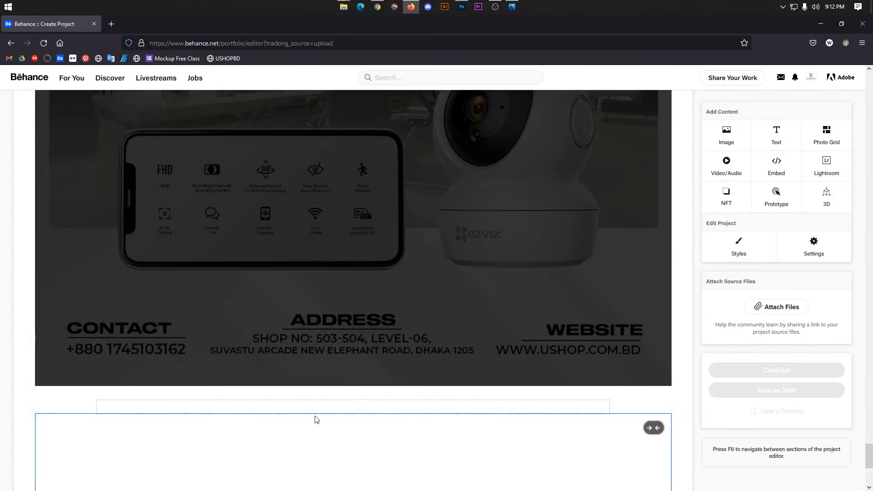
left_click(323, 316)
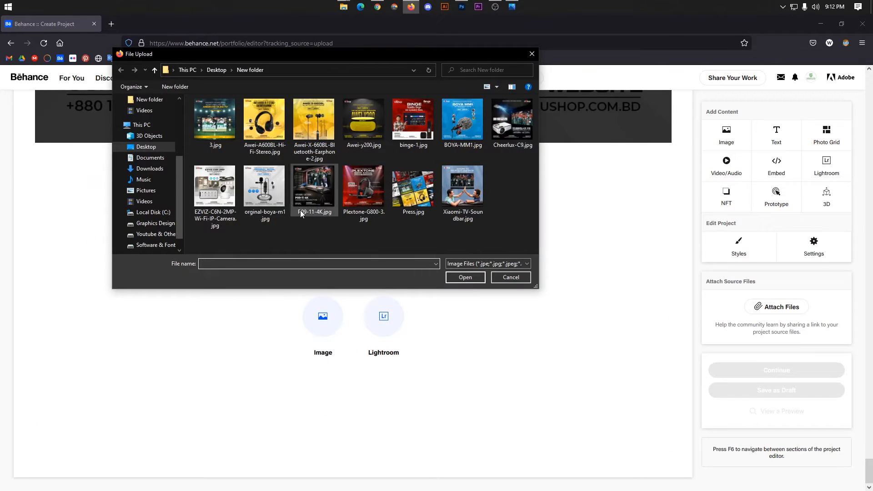
left_click(276, 196)
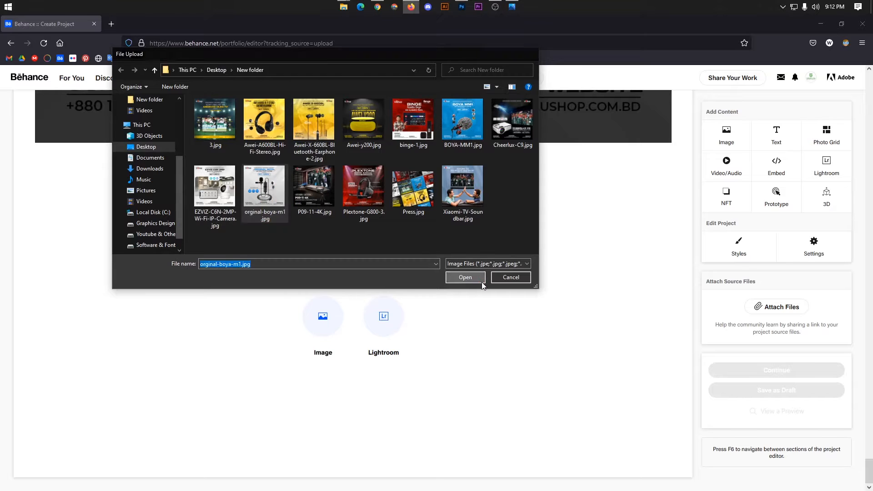
left_click(482, 282)
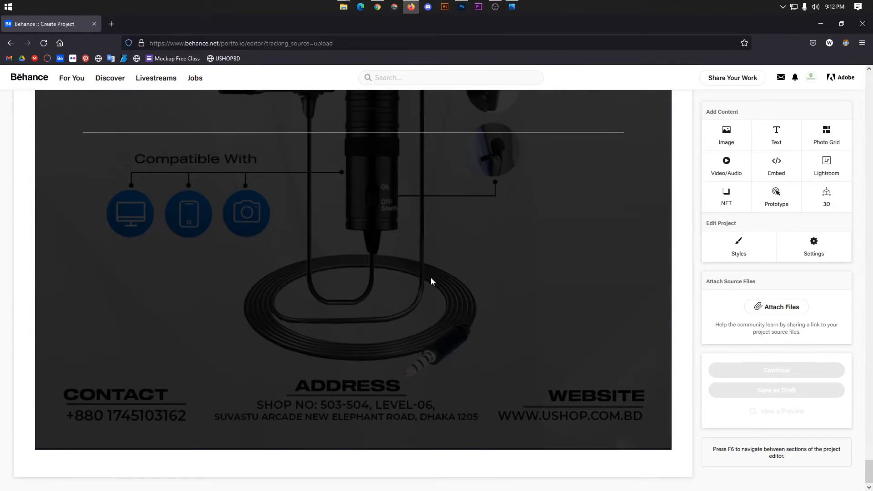
left_click(344, 468)
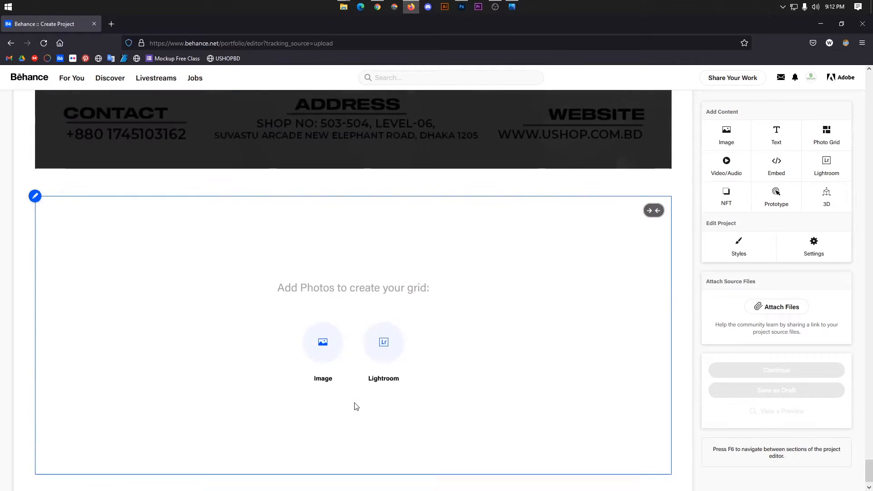
left_click(321, 321)
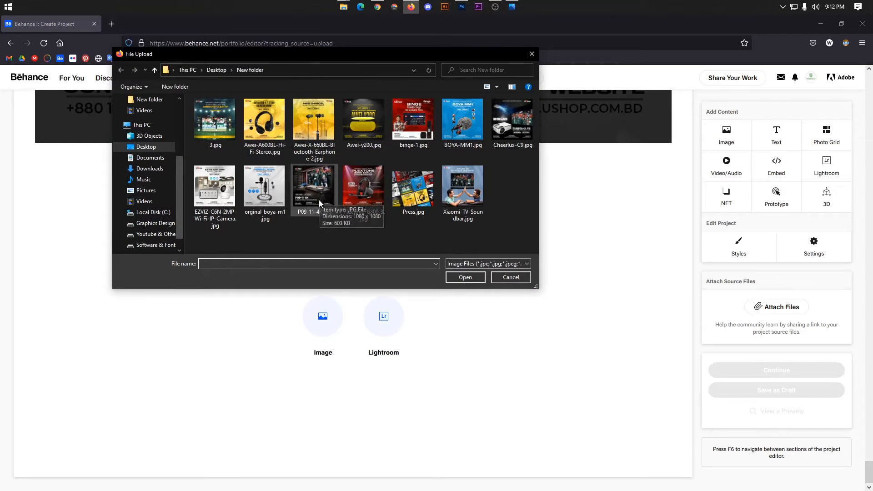
left_click(325, 199)
left_click(465, 277)
scroll(449, 297, "down", 10)
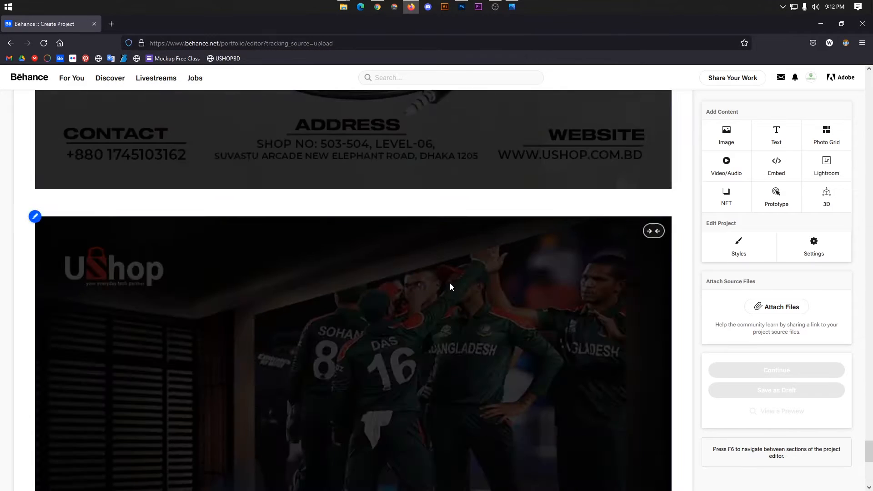
left_click(344, 467)
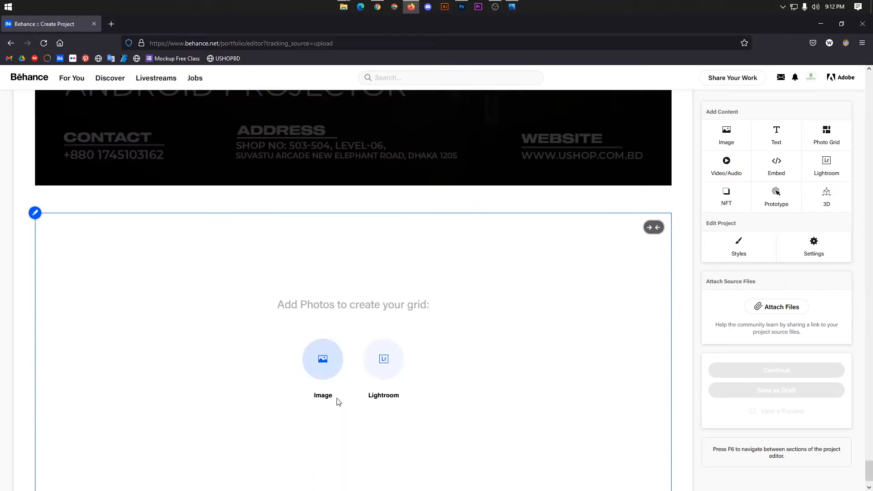
left_click(323, 317)
left_click(387, 221)
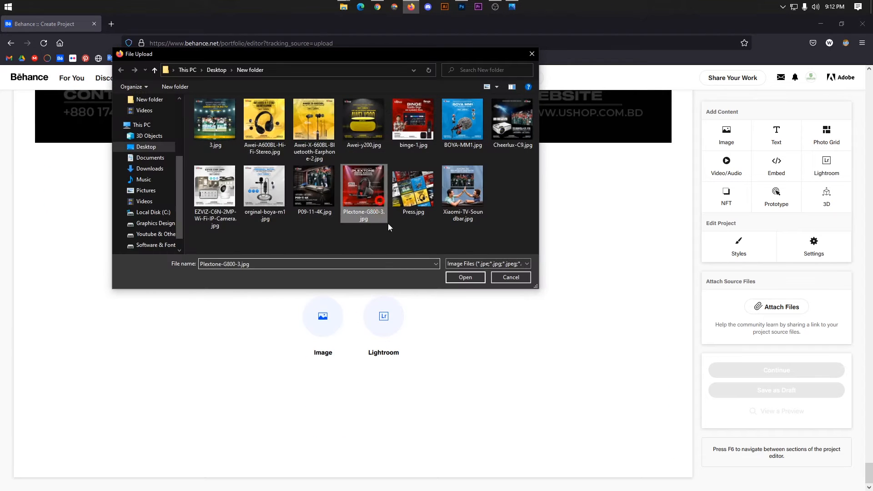
left_click(465, 277)
scroll(432, 296, "down", 5)
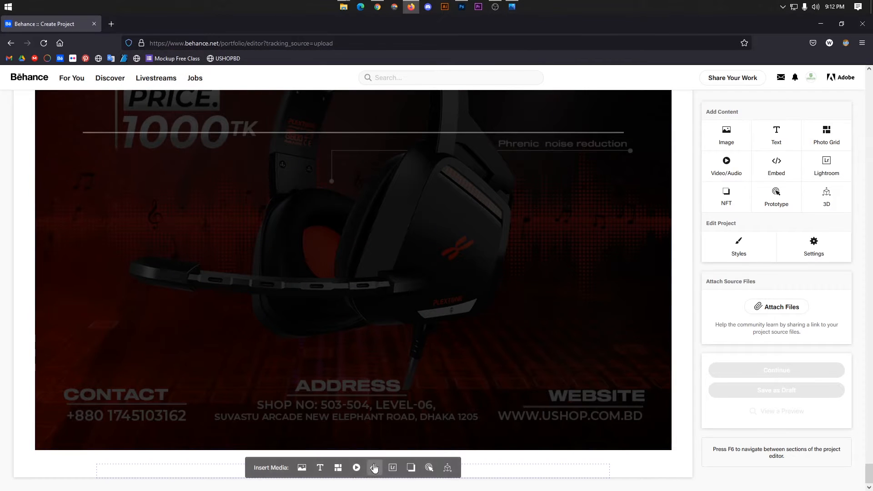
left_click(338, 469)
left_click(323, 316)
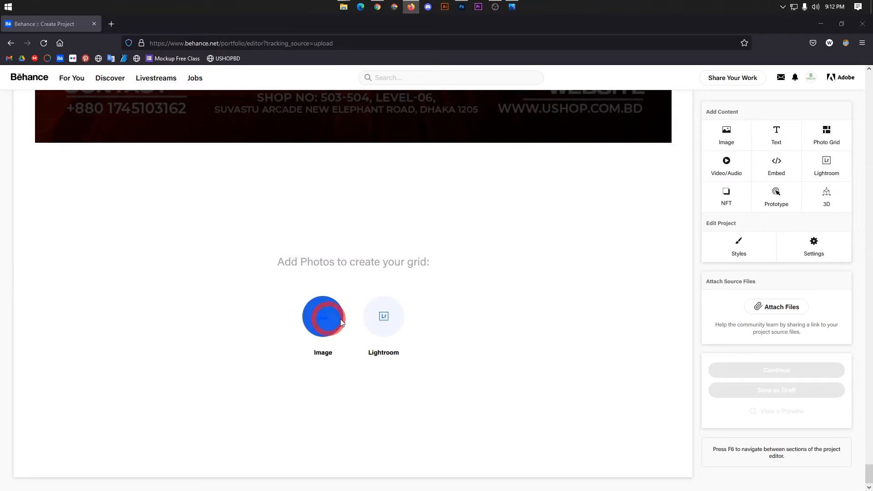
left_click(463, 191)
left_click(465, 277)
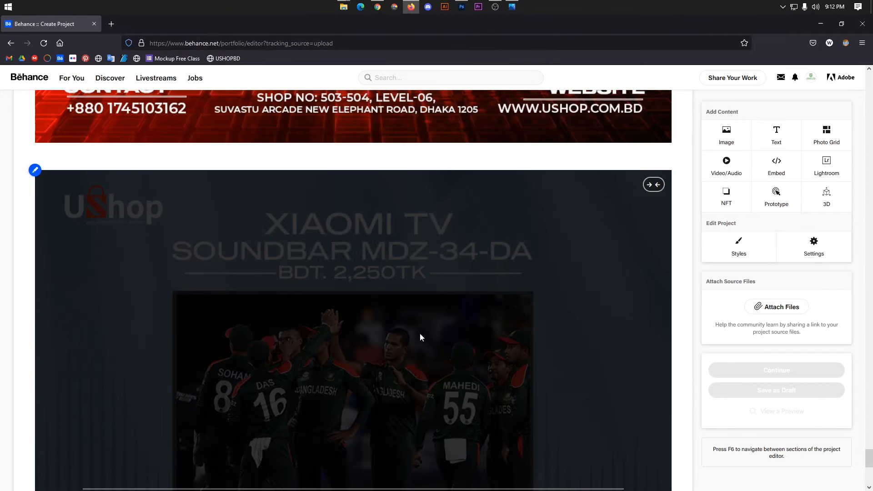
scroll(432, 311, "down", 5)
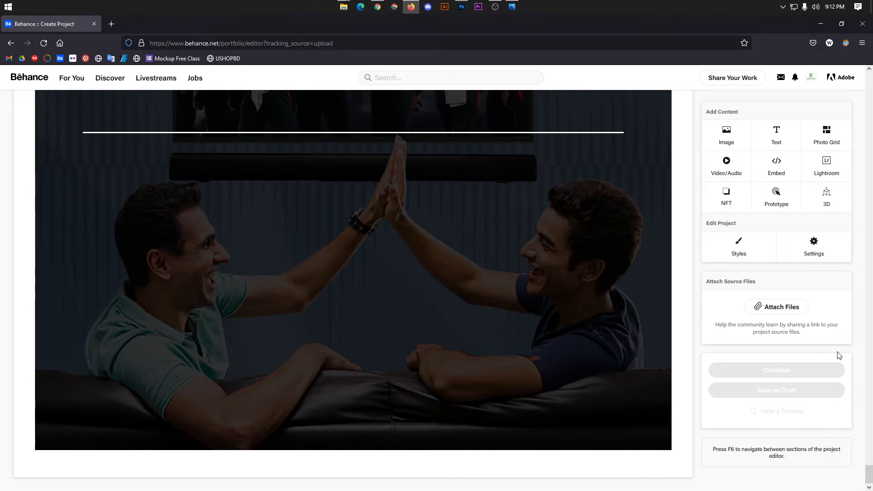
scroll(460, 258, "up", 10)
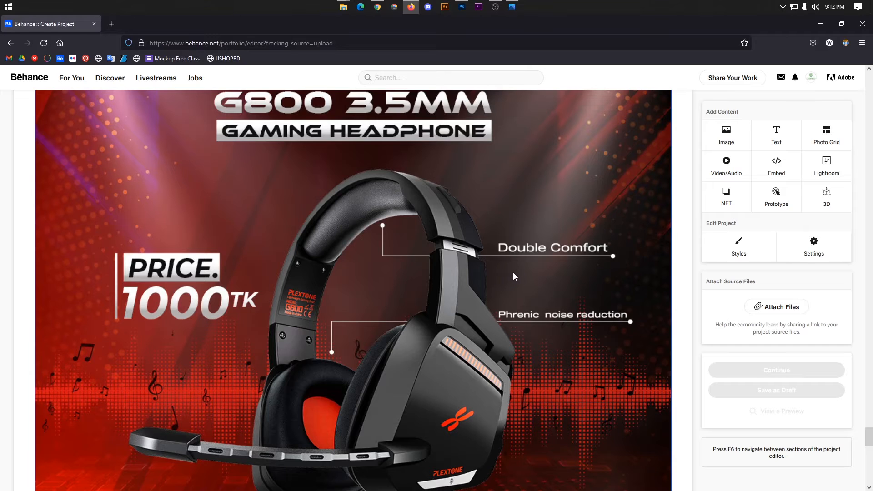
scroll(518, 292, "down", 5)
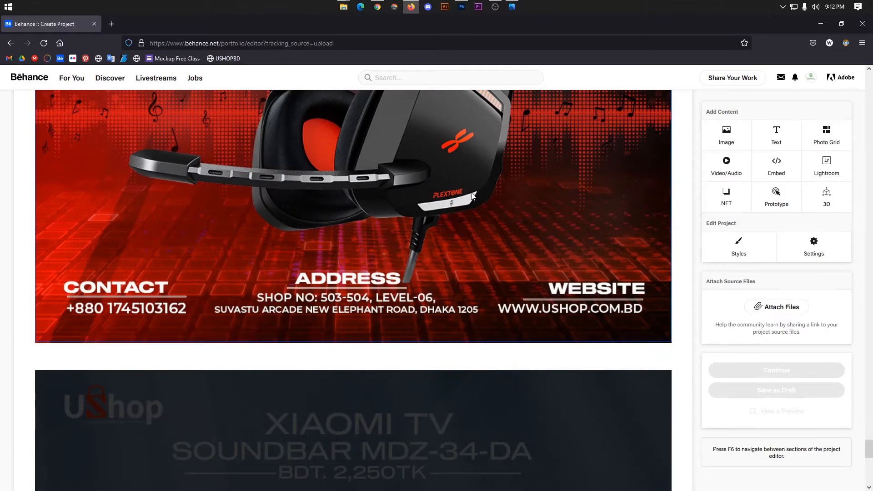
left_click(384, 6)
Scroll the published gallery down to the THANKS footer and the 'Our Products Available On' section.
scroll(862, 266, "down", 10)
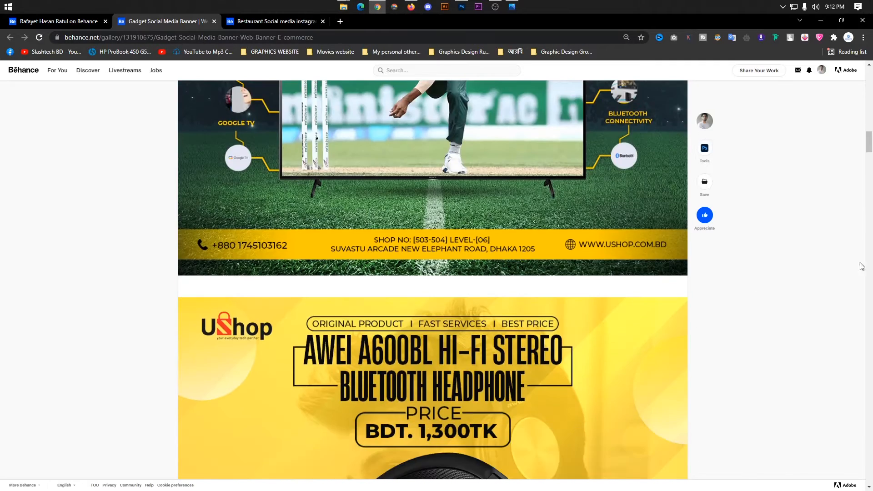
left_click_drag(870, 142, 848, 436)
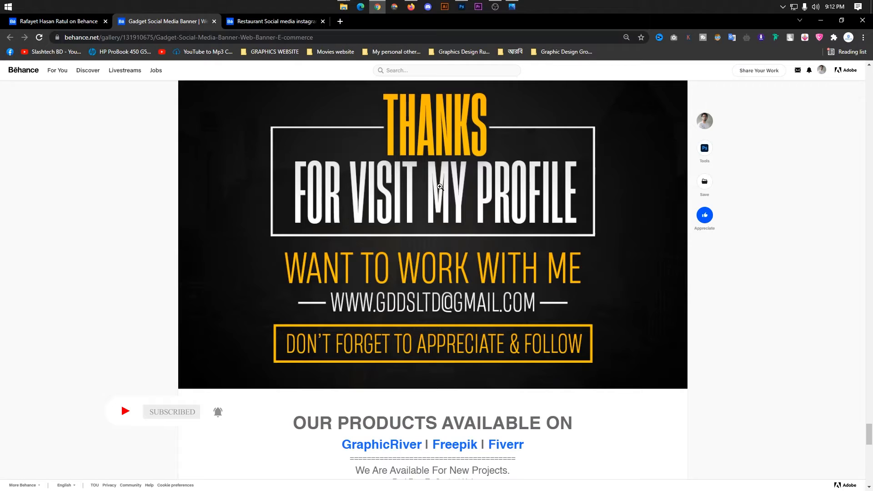
scroll(419, 293, "down", 3)
scroll(436, 322, "up", 3)
scroll(441, 359, "up", 2)
scroll(444, 398, "down", 4)
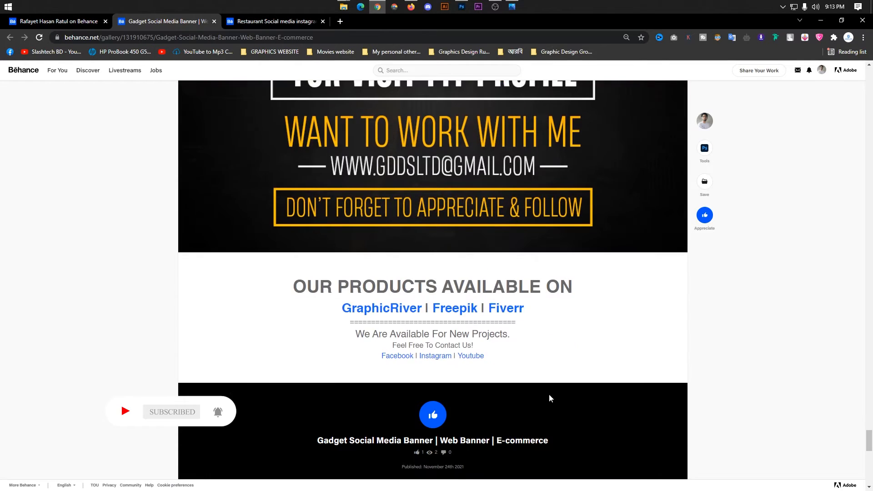
scroll(514, 417, "up", 3)
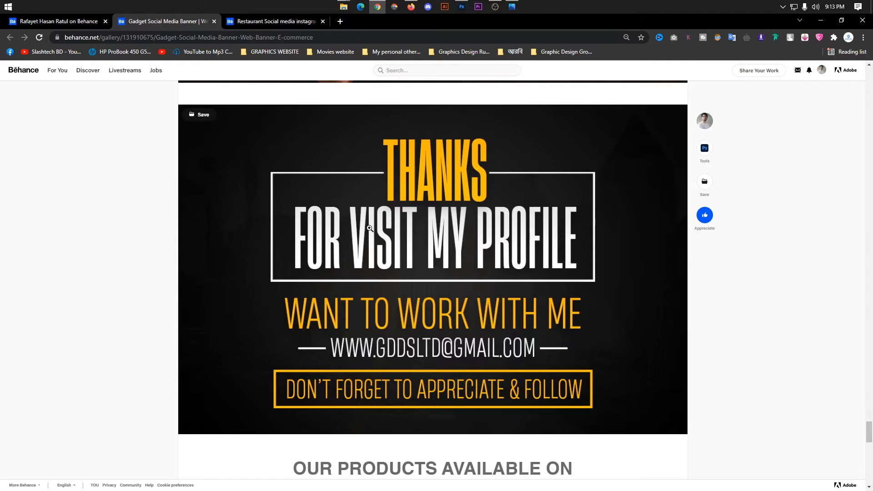
mouse_move(344, 6)
mouse_move(342, 42)
scroll(226, 158, "down", 3)
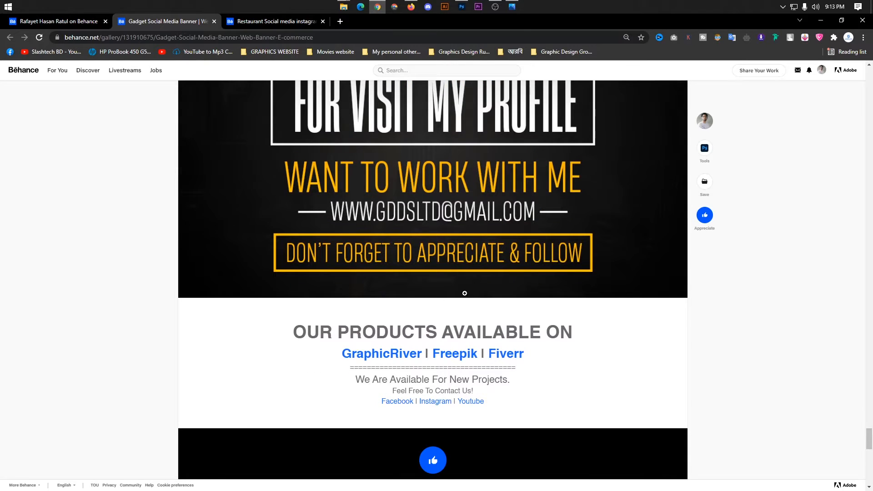
Switch Photoshop to the footr behance.psd THANKS footer document, moving its tab later.
left_click(462, 6)
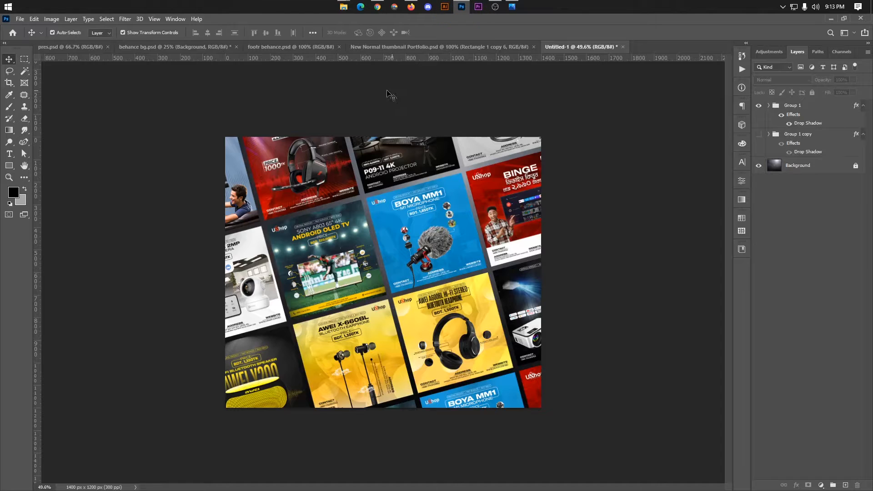
left_click(269, 47)
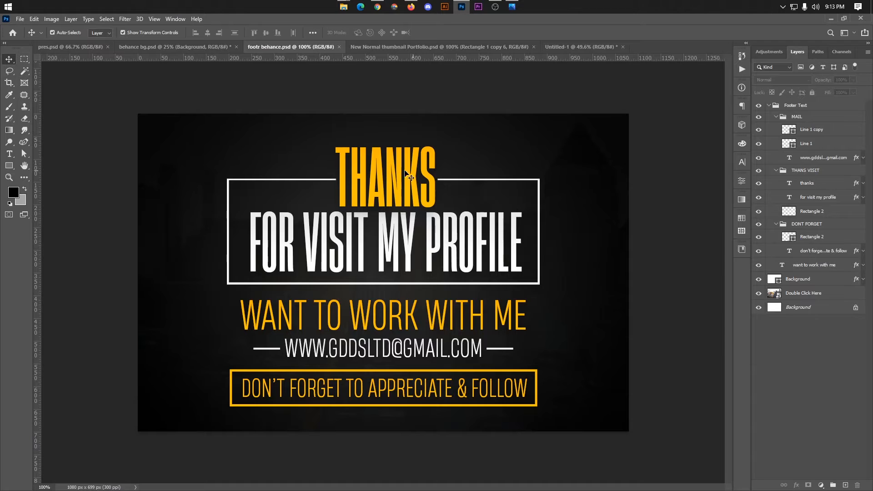
left_click_drag(280, 47, 494, 46)
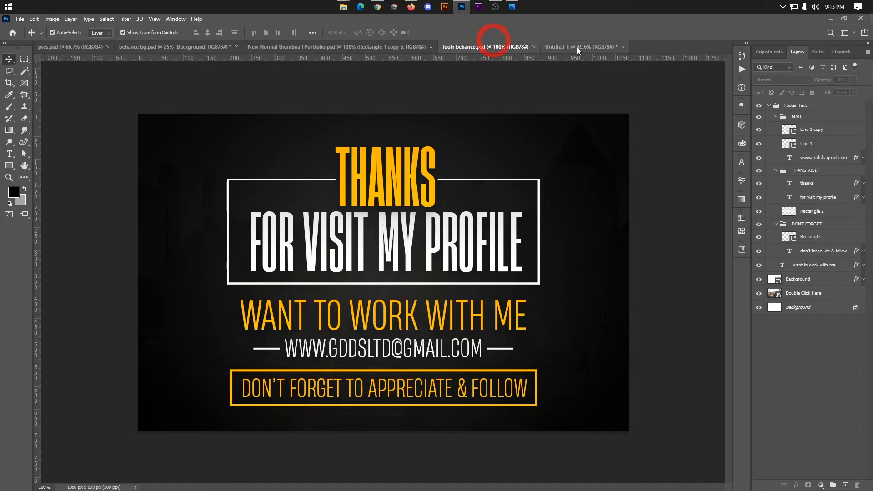
left_click(580, 47)
left_click(485, 47)
left_click(580, 47)
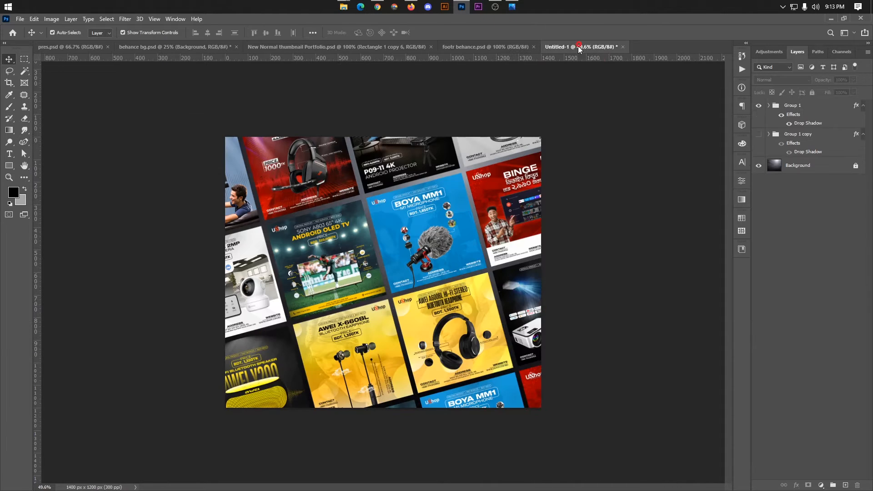
left_click(502, 47)
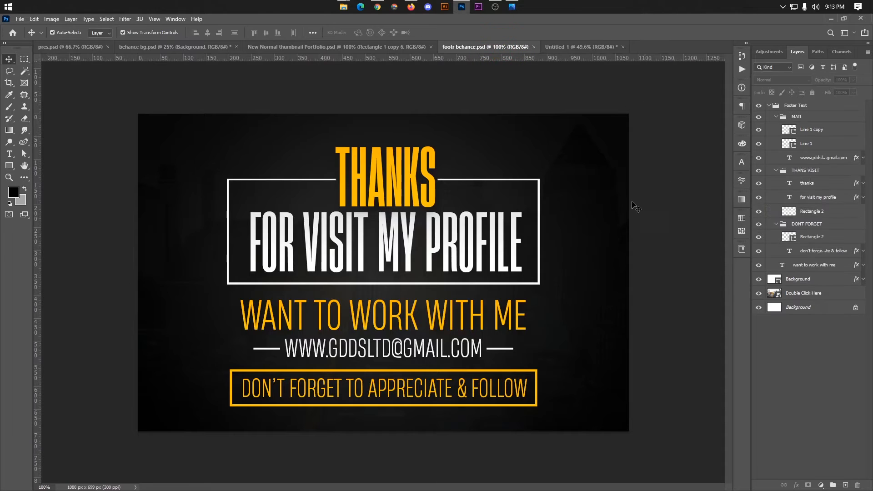
Collapse the Footer Text layer group and clear the layer selection.
left_click(770, 106)
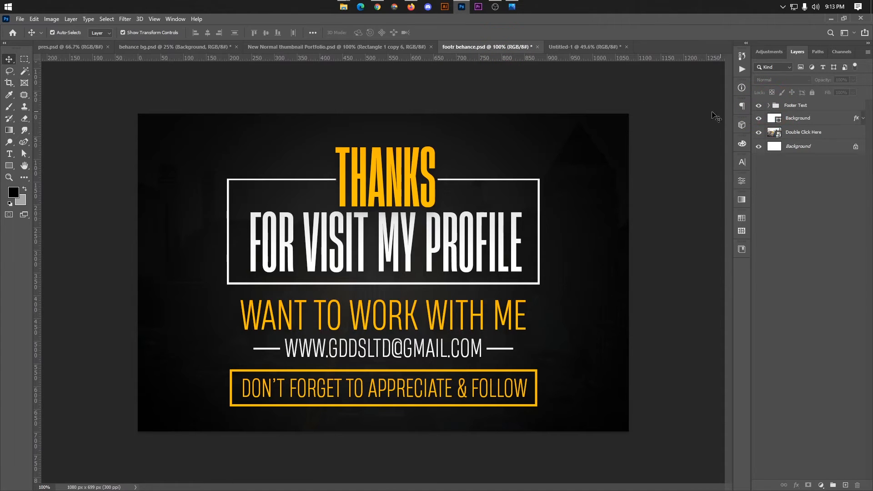
left_click(671, 122)
left_click(682, 135)
Create a blank Untitled-2 document 1080 px wide, 700 px high at 300 ppi, starting from the 1920×1080 preset.
key("ctrl+n")
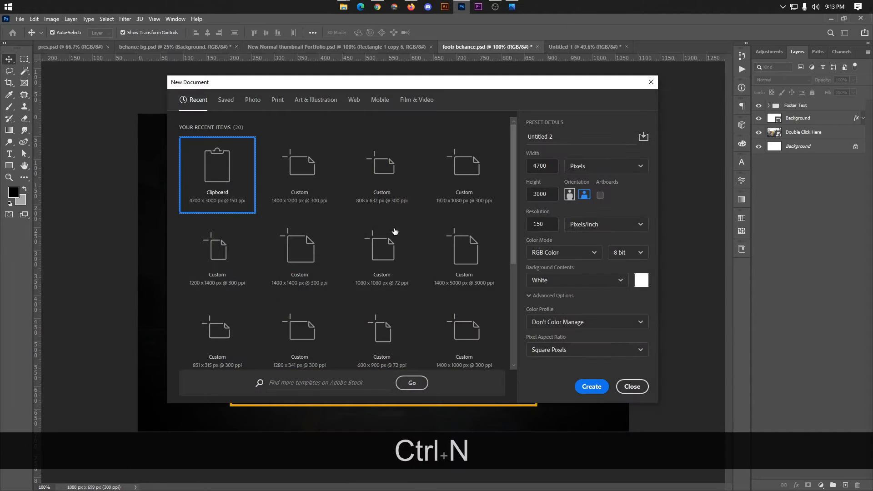
left_click(497, 171)
type("1080")
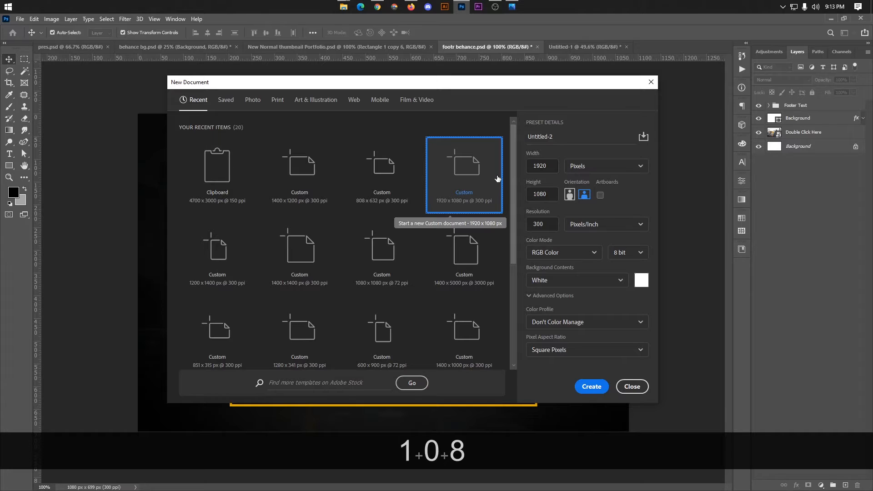
key("ctrl+a")
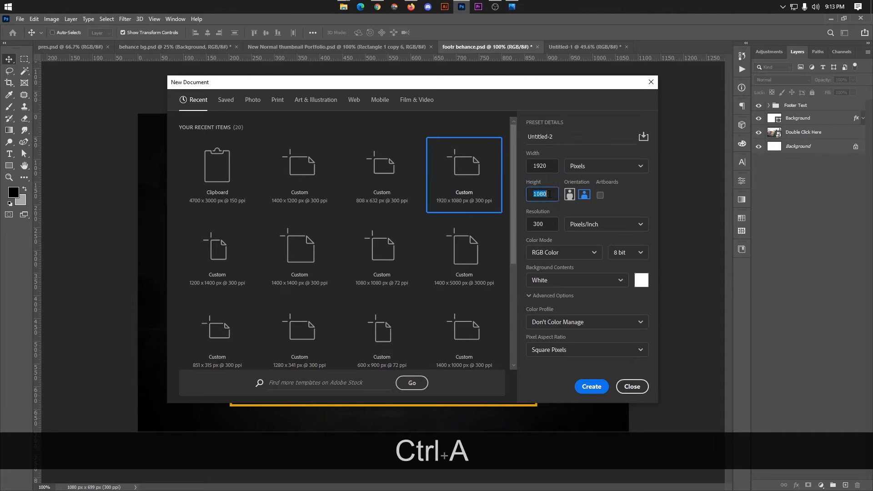
key("ctrl+c")
left_click(546, 166)
key("ctrl+a")
key("ctrl+v")
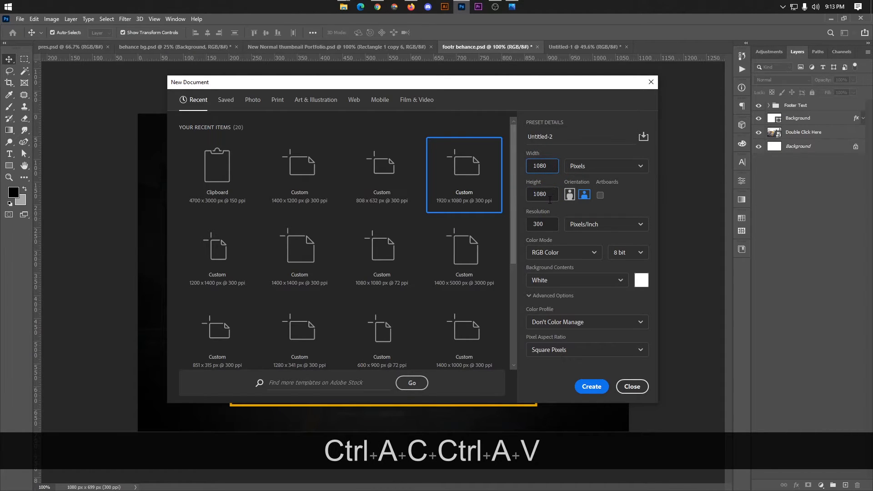
left_click_drag(550, 196, 524, 199)
type("700")
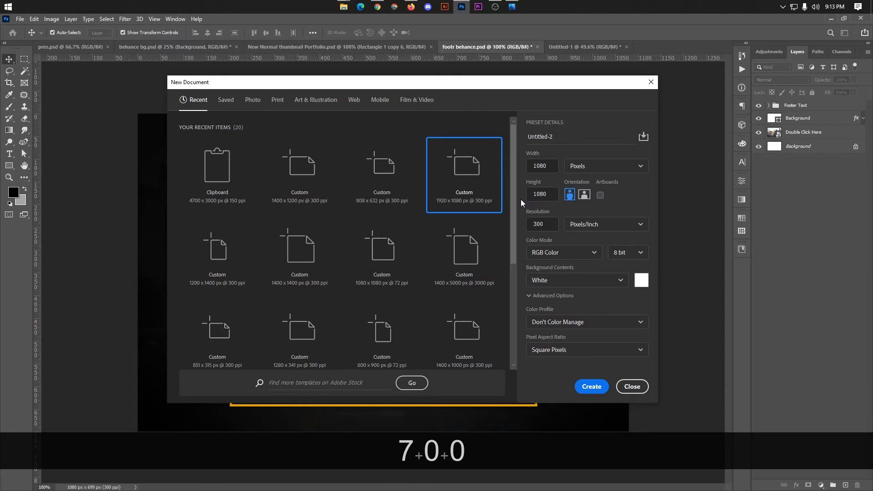
type("700")
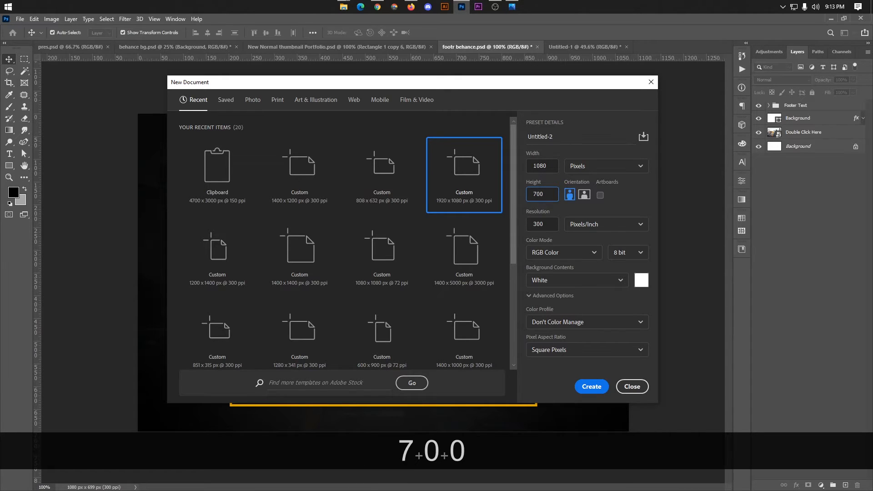
key("Return")
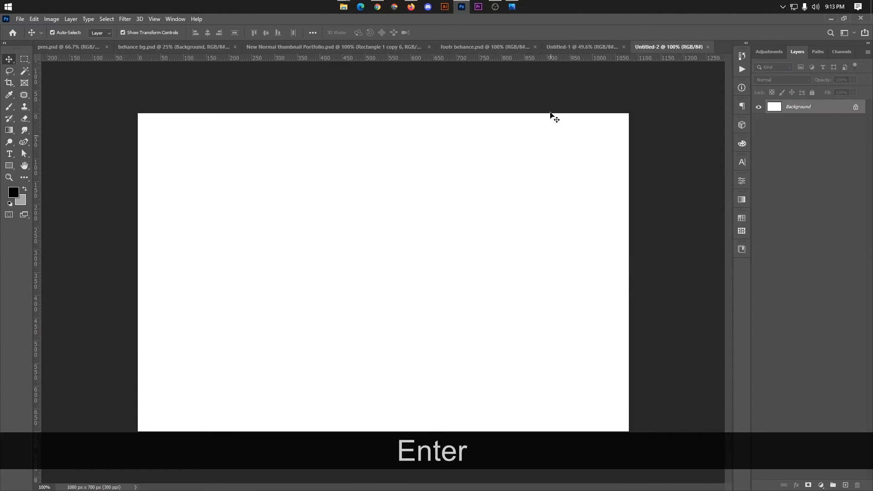
left_click(571, 52)
Hide Footer Text and Background, then copy the city skyline photo layer into Untitled-2, centred.
left_click_drag(501, 50, 601, 52)
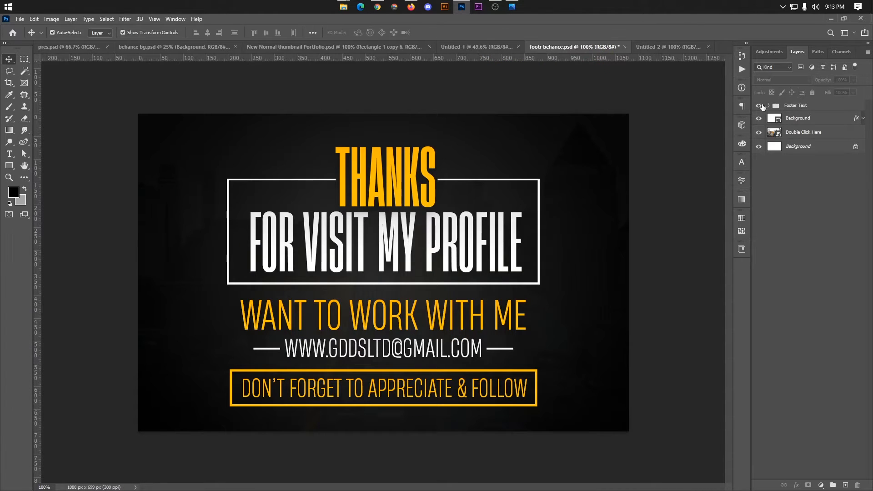
left_click(759, 105)
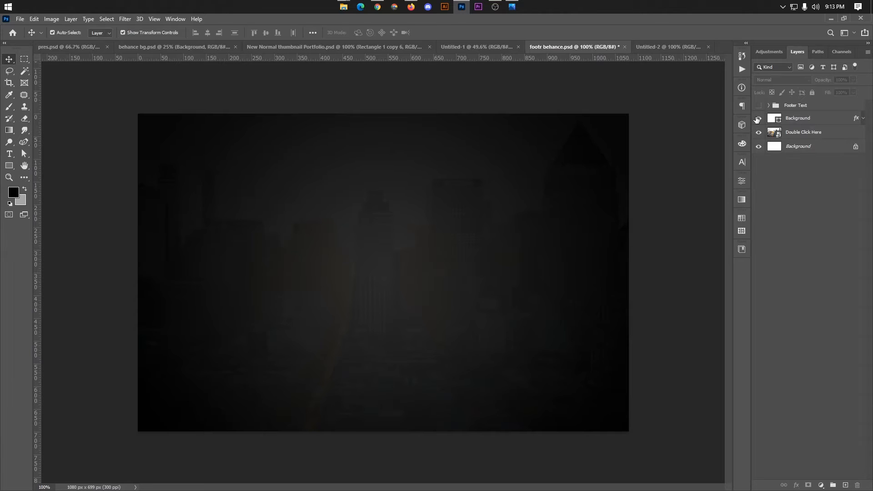
left_click(759, 118)
left_click(532, 203)
key("ctrl+c")
left_click(663, 47)
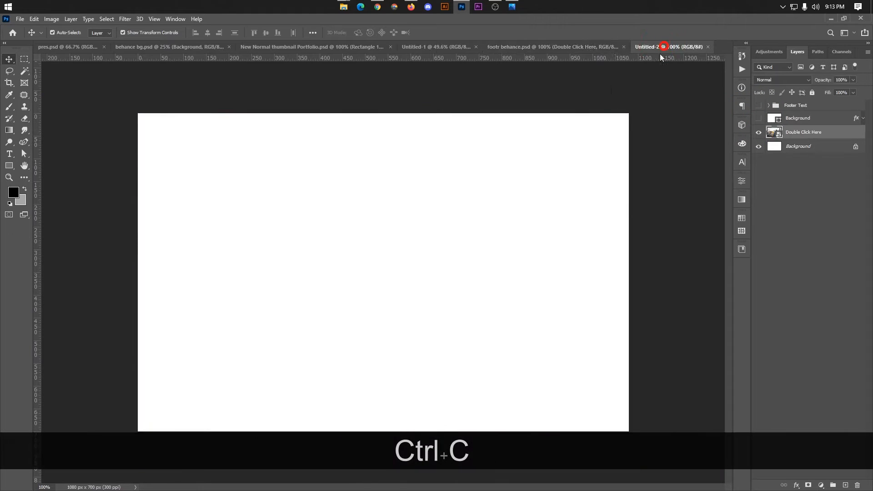
key("ctrl+v")
left_click_drag(546, 156, 351, 189)
scroll(336, 160, "down", 4)
left_click(398, 103)
left_click_drag(363, 232, 369, 231)
Draw a trial black rectangle over the photo, then delete it.
left_click(346, 125)
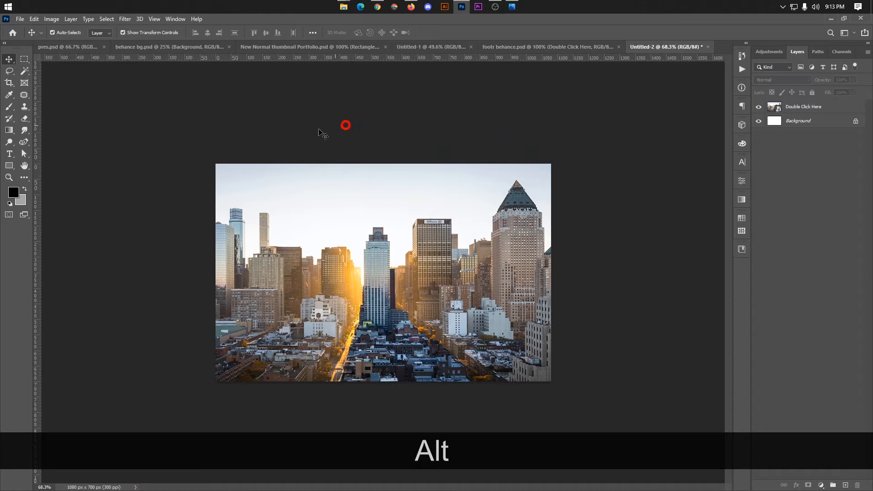
left_click(9, 165)
mouse_move(273, 191)
left_mouse_down()
mouse_move(366, 279)
mouse_move(404, 299)
left_mouse_up()
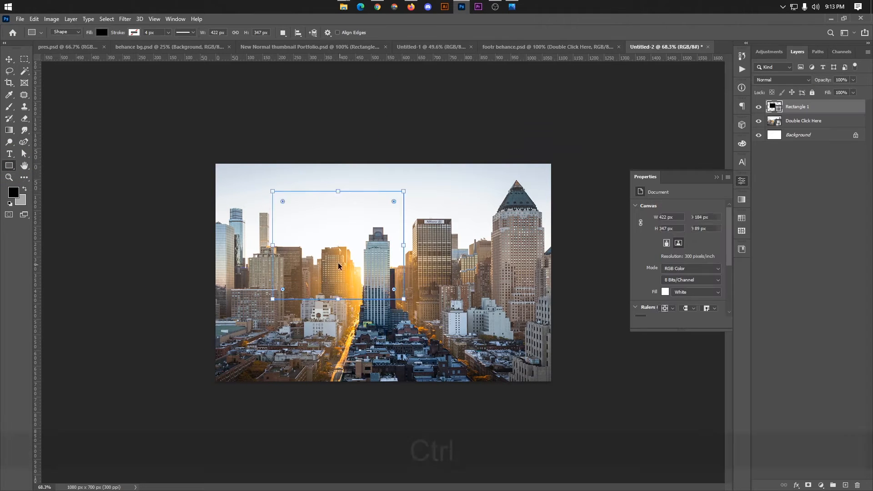
key("ctrl+t")
key("ctrl+shift+z")
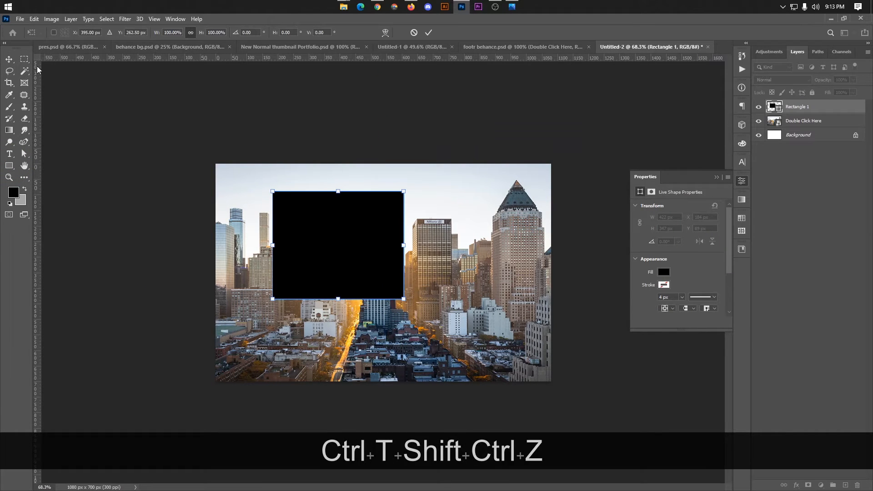
left_click(9, 59)
key("BackSpace")
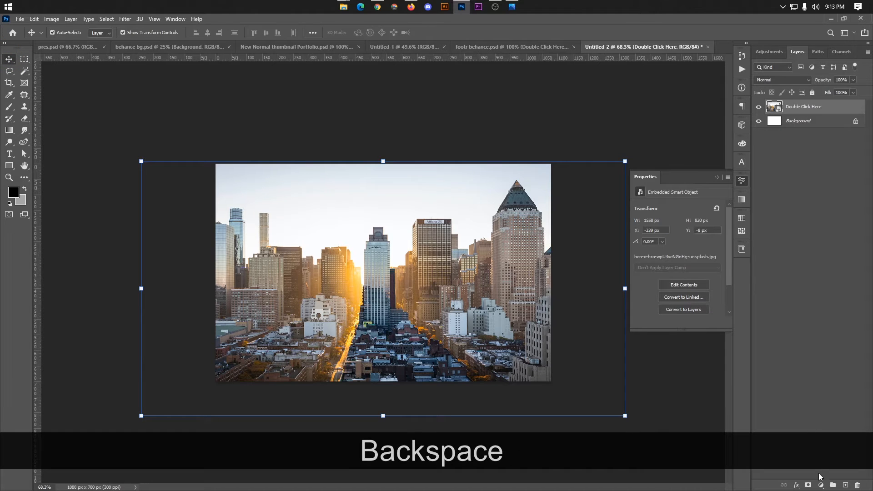
left_click(822, 486)
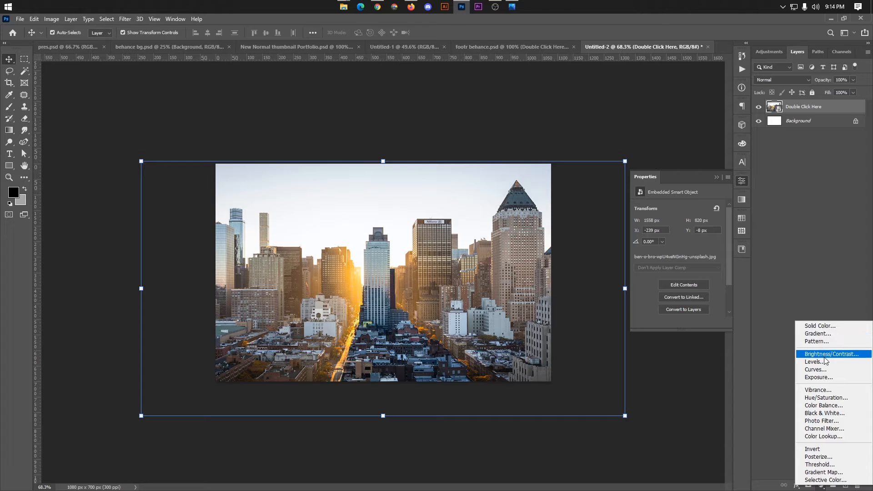
Add a dark radial Gradient Fill layer over the photo at 94% opacity.
left_click(818, 334)
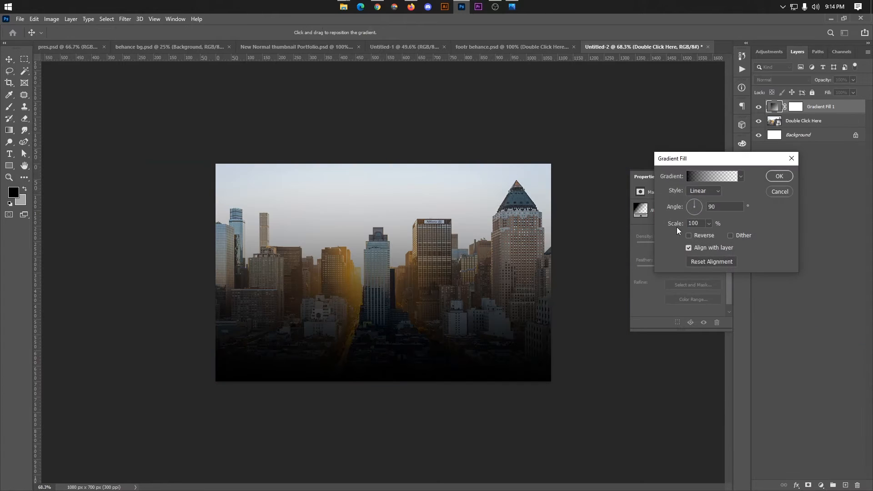
left_click(710, 182)
scroll(669, 139, "down", 1)
left_click(694, 105)
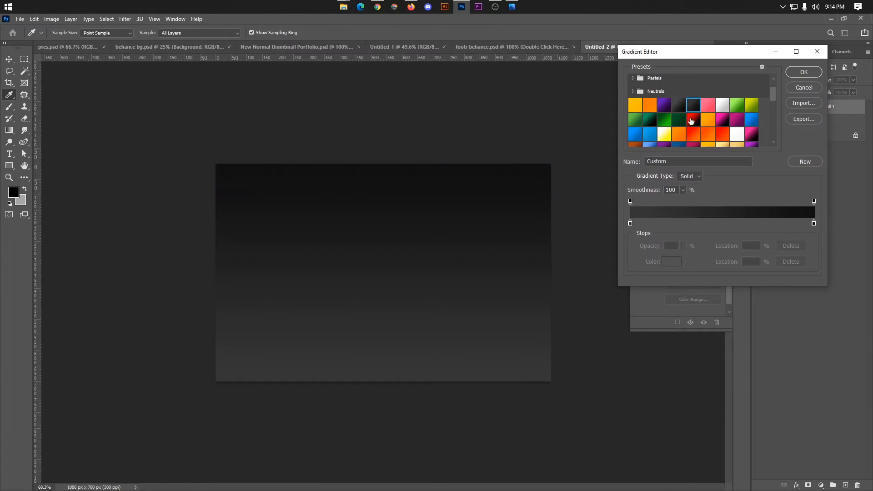
scroll(695, 110, "down", 10)
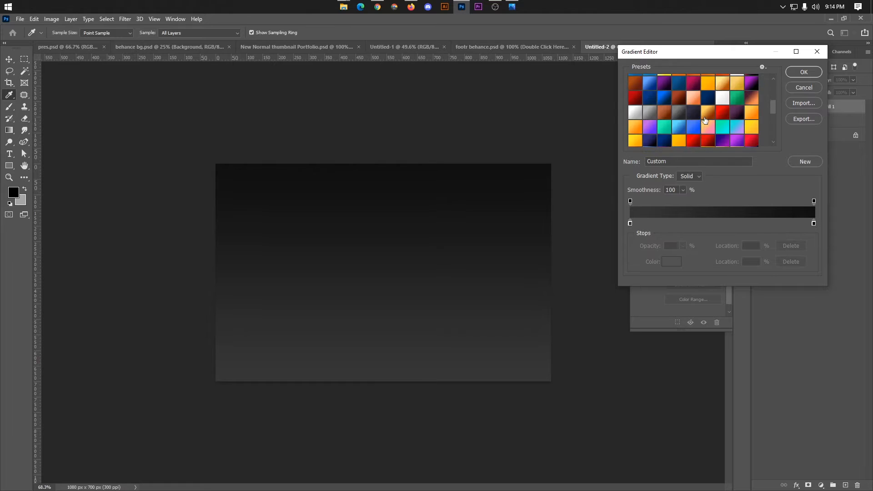
left_click(682, 118)
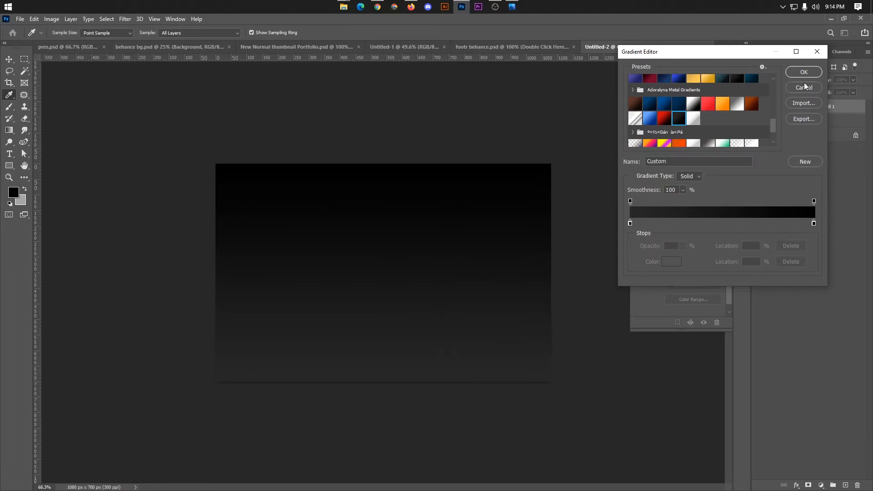
left_click(805, 72)
left_click(708, 192)
left_click(703, 204)
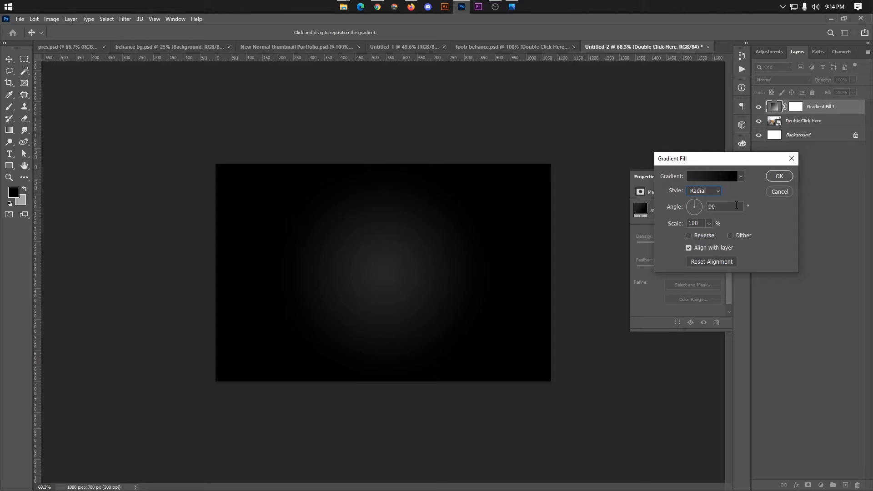
left_click(778, 177)
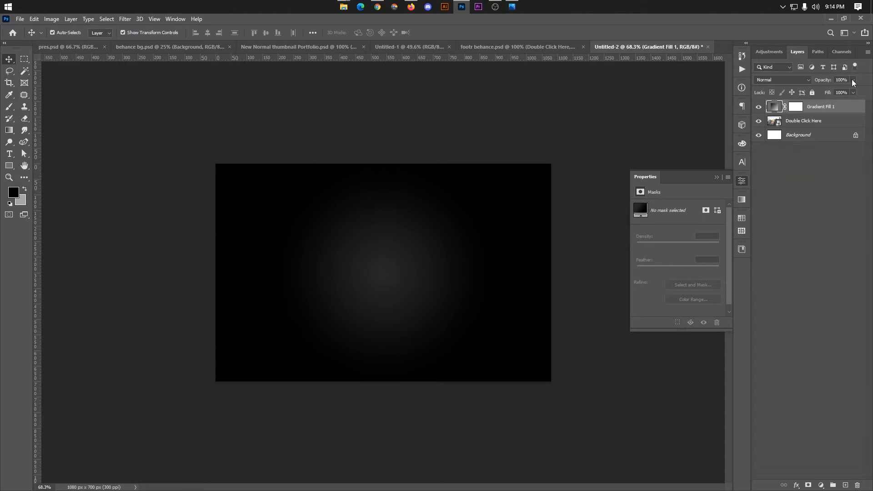
left_click_drag(850, 92, 848, 91)
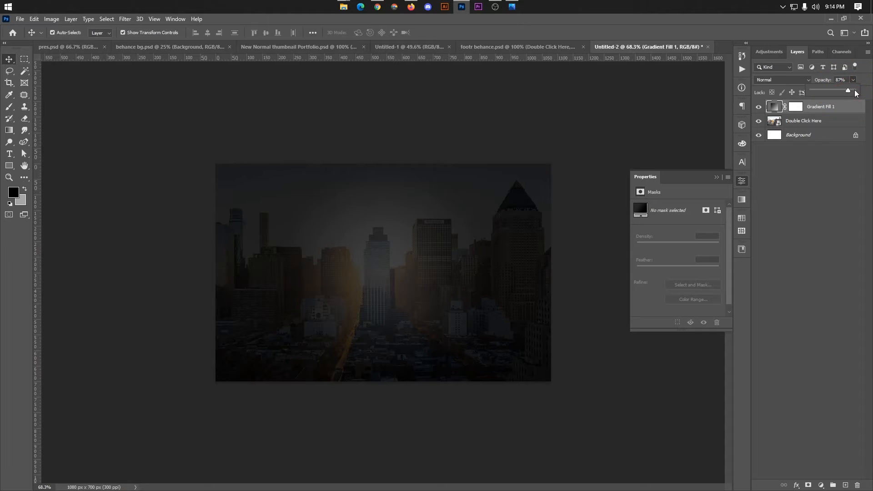
key("Up")
key("Up")
key("Up")
key("Up")
key("Up")
key("Up")
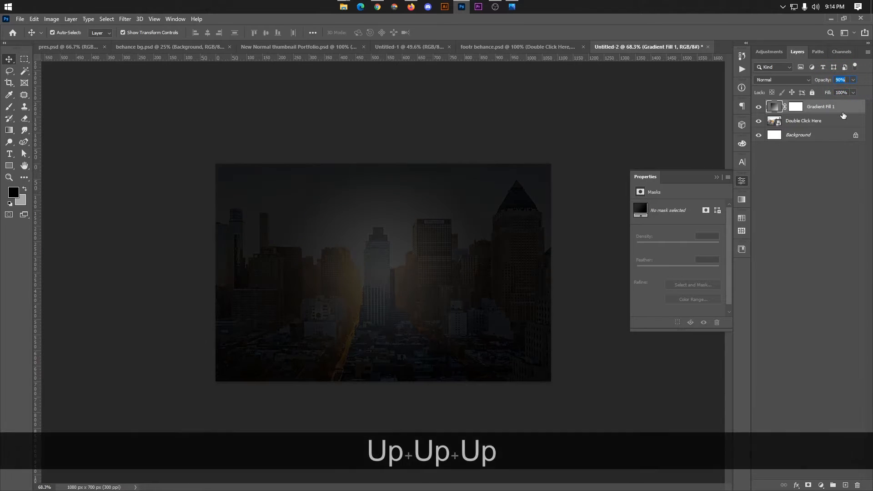
key("Up")
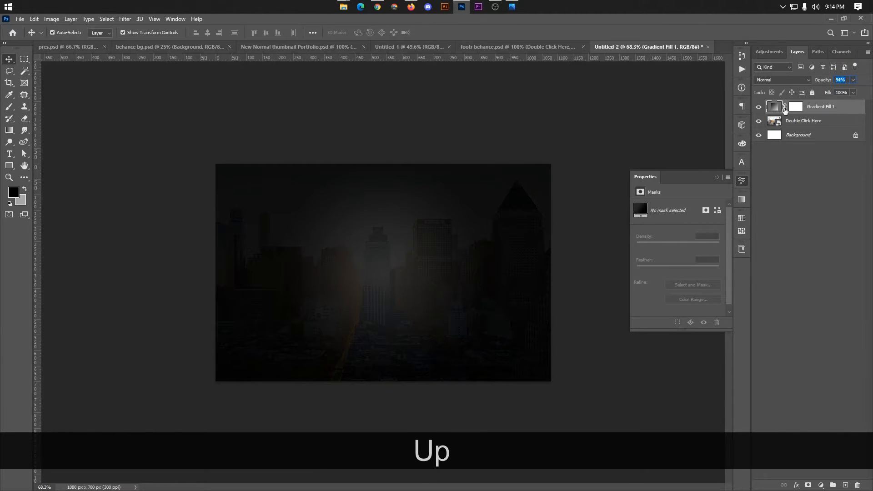
Reduce the gradient fill's scale to 286%.
double_click(774, 106)
left_click(710, 179)
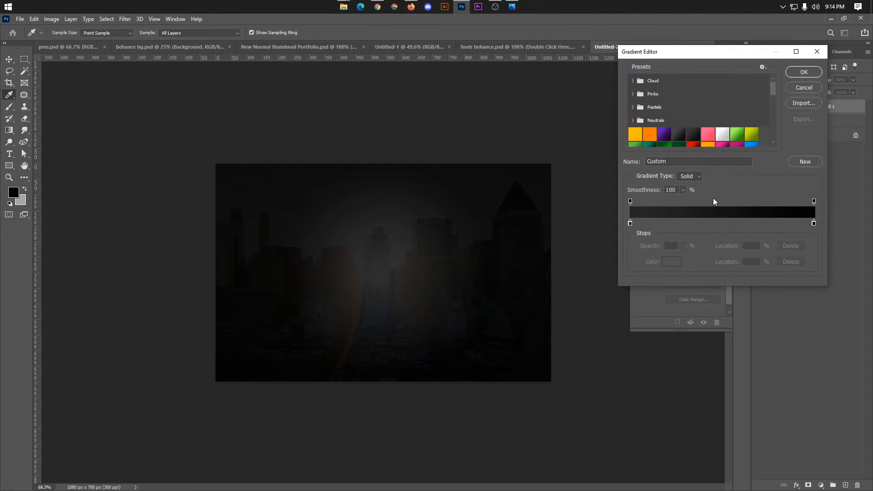
left_click(804, 74)
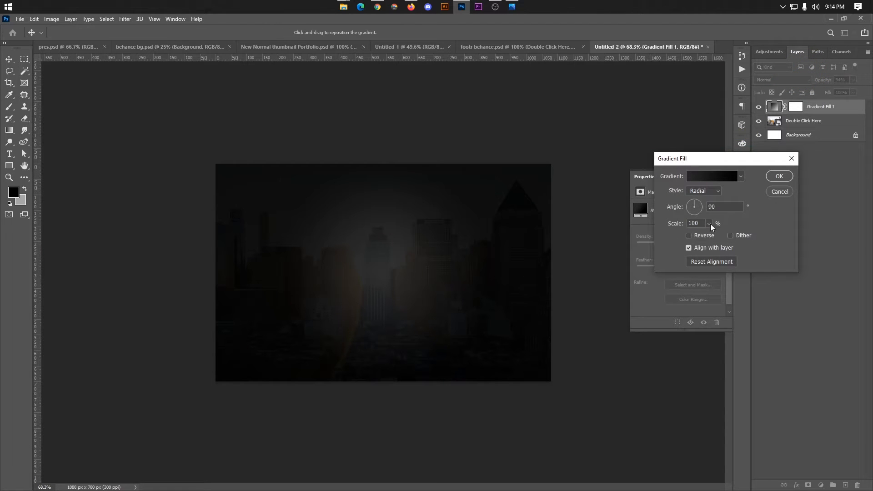
left_click_drag(726, 237, 712, 236)
left_click(779, 176)
left_click(717, 178)
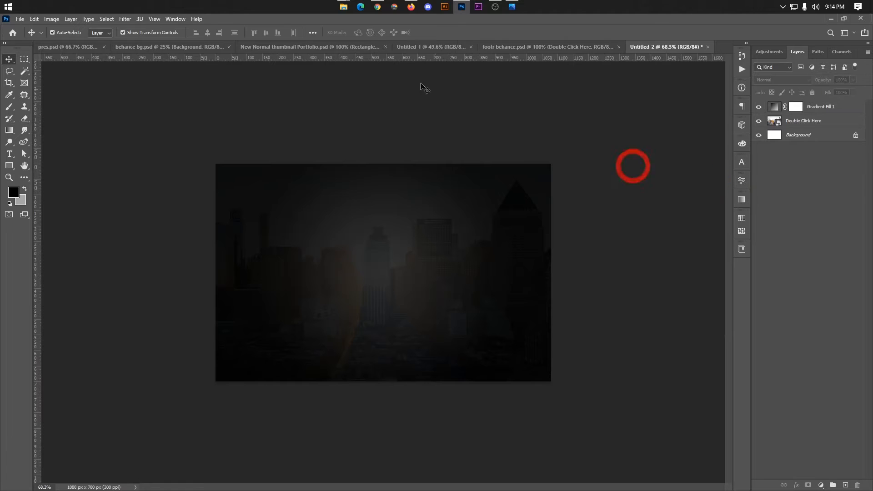
Copy the Footer Text group from footr behance.psd into Untitled-2.
left_click(519, 47)
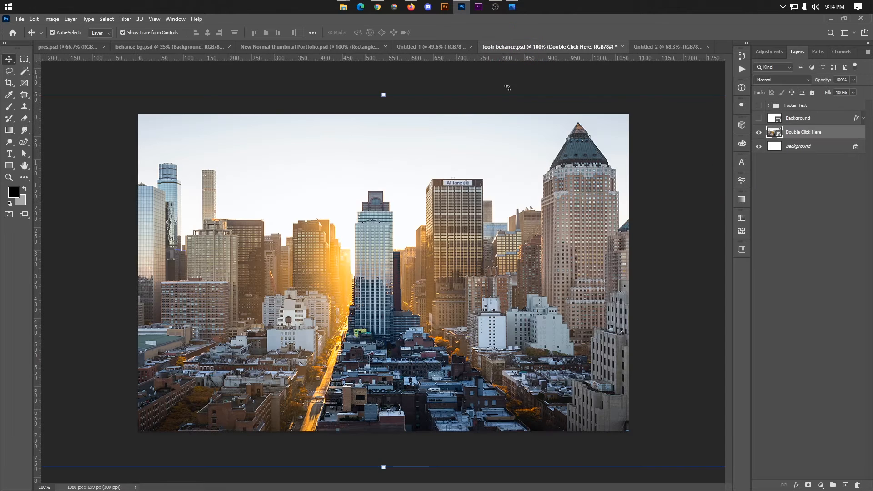
left_click(758, 106)
left_click(796, 105)
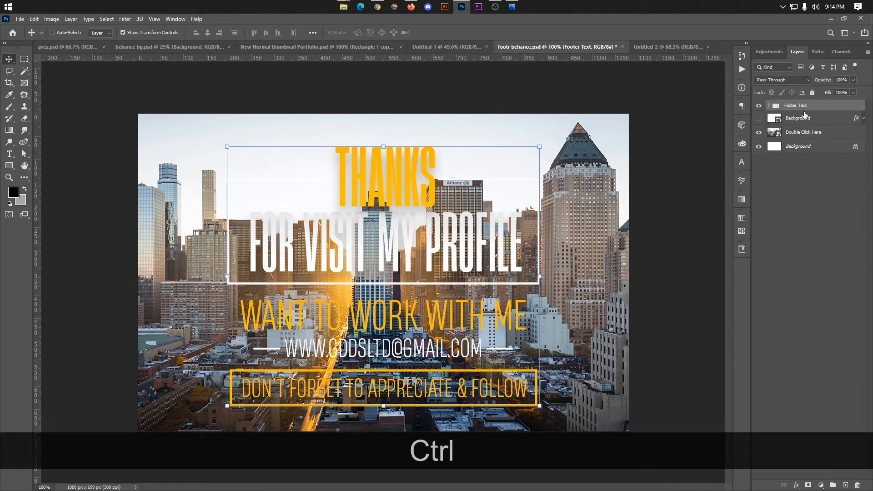
key("ctrl+c")
left_click(690, 47)
key("ctrl+v")
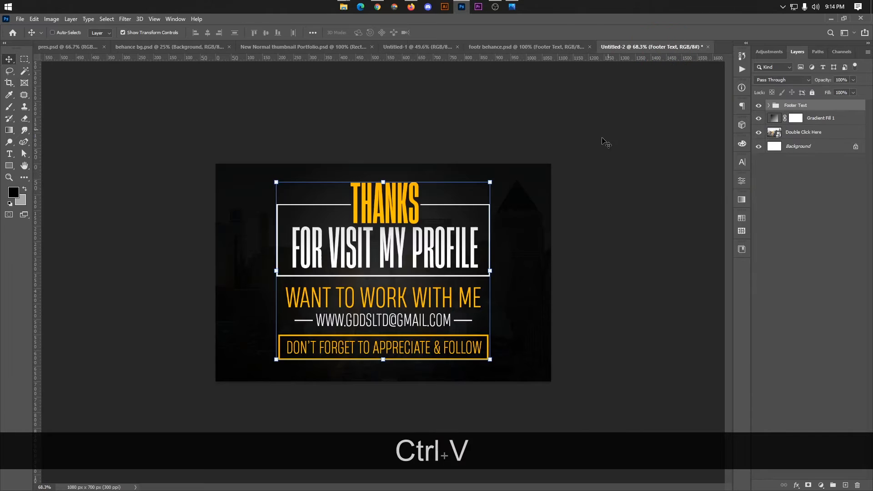
Scale the footer text to about 92% and centre it on the darkened photo.
key("ctrl+t")
scroll(414, 284, "up", 3)
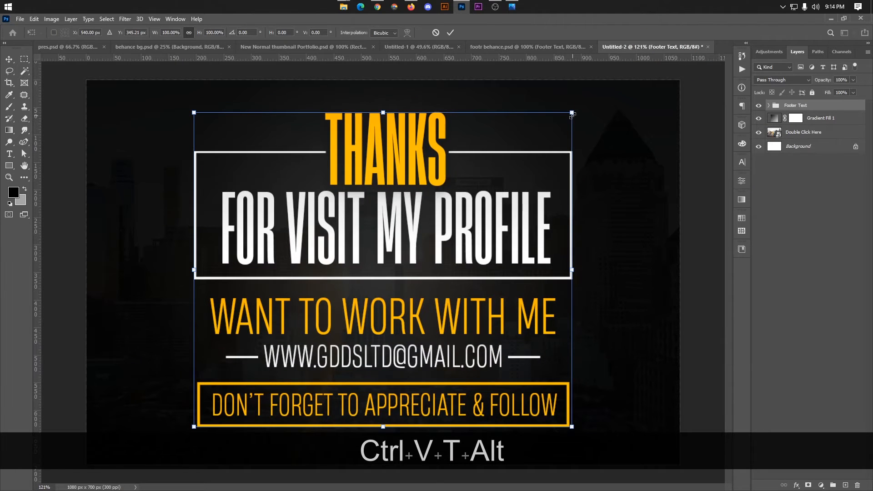
left_click_drag(572, 114, 556, 127)
mouse_move(447, 224)
left_mouse_down()
mouse_move(455, 223)
mouse_move(447, 226)
left_mouse_up()
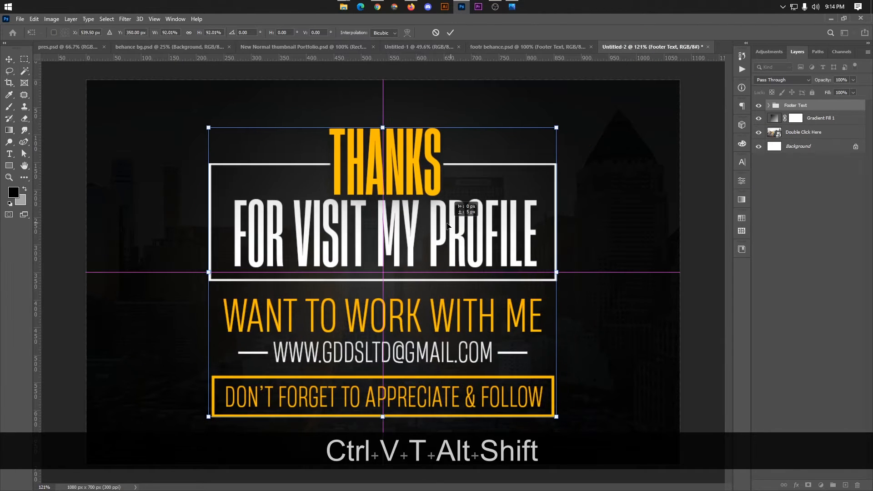
left_click(450, 33)
scroll(469, 173, "down", 1)
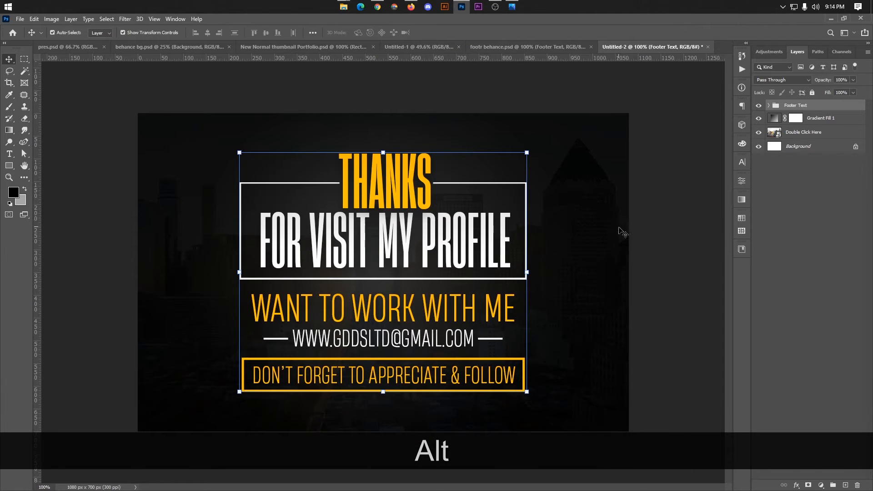
scroll(539, 221, "down", 4)
left_click_drag(425, 249, 426, 255)
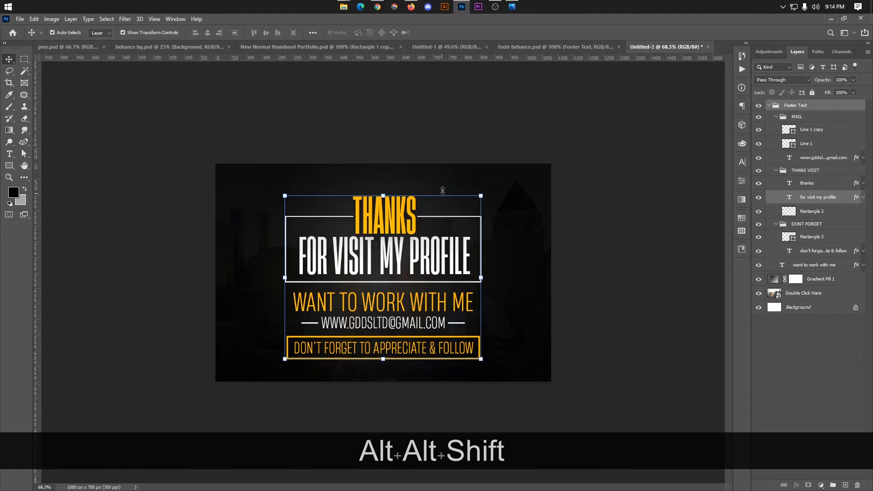
left_click(509, 113)
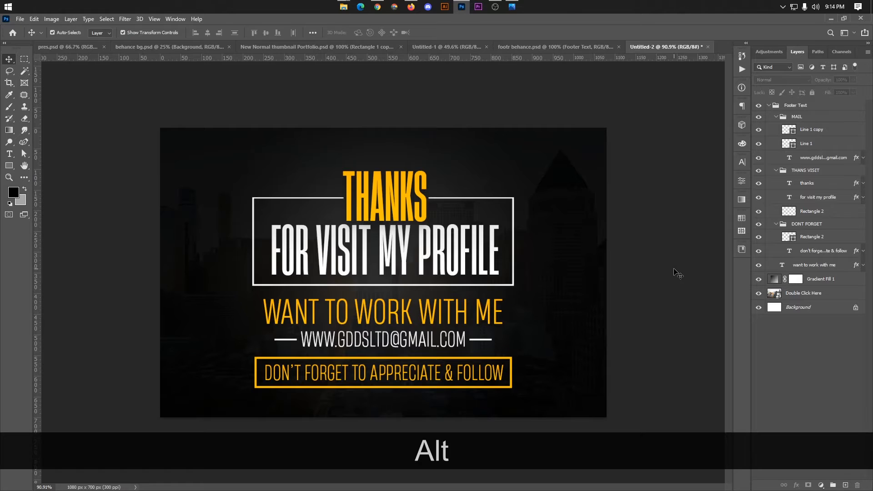
Save for Web as footer.jpg.
scroll(487, 296, "down", 2)
key("ctrl")
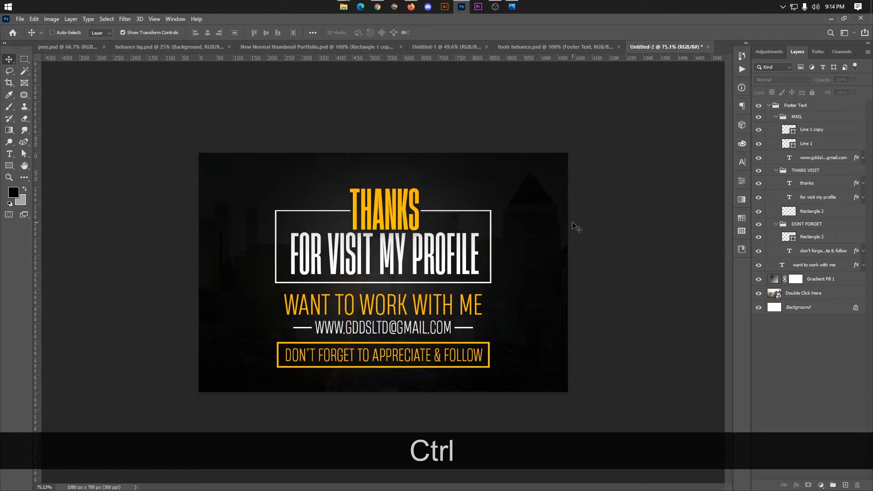
key("ctrl+shift+alt+s")
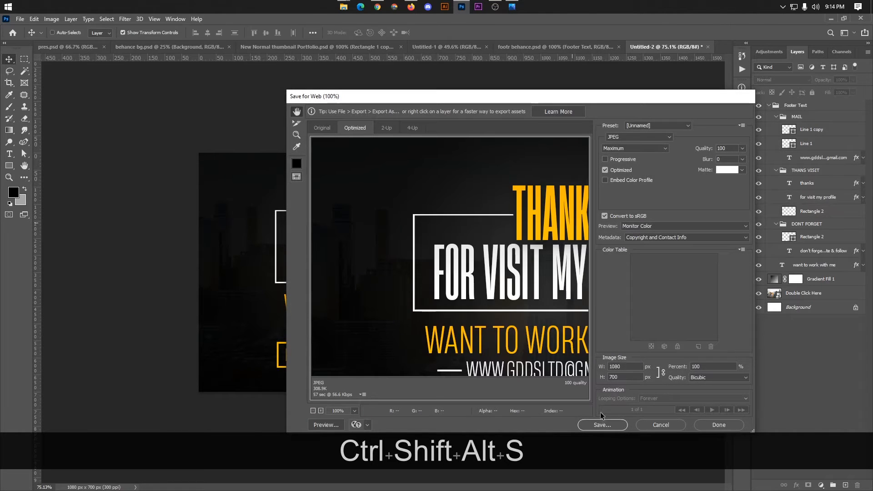
left_click(602, 425)
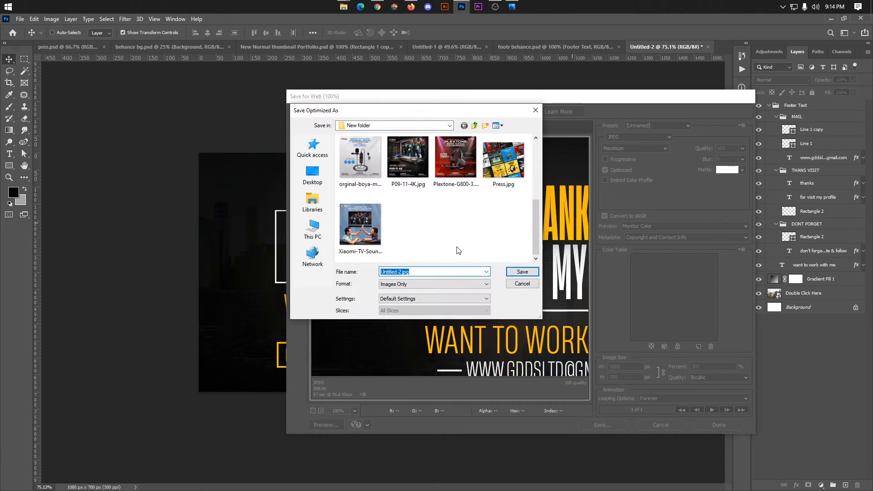
type("footer")
key("Return")
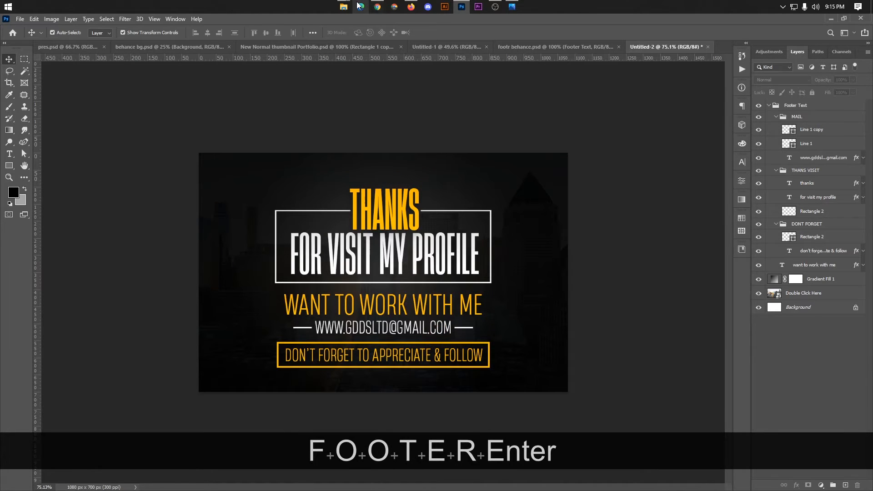
Preview the exported footer.jpg in its folder, then return to Behance.
mouse_move(345, 7)
left_click(433, 49)
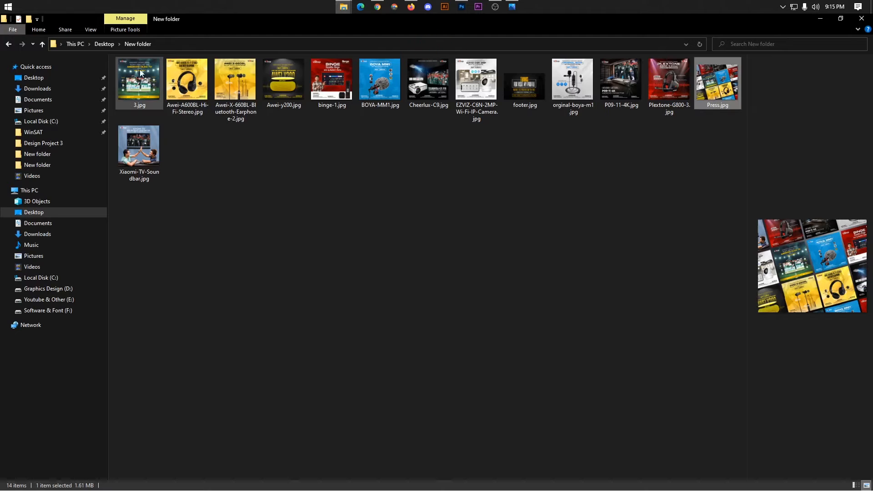
left_click(272, 145)
left_click(535, 94)
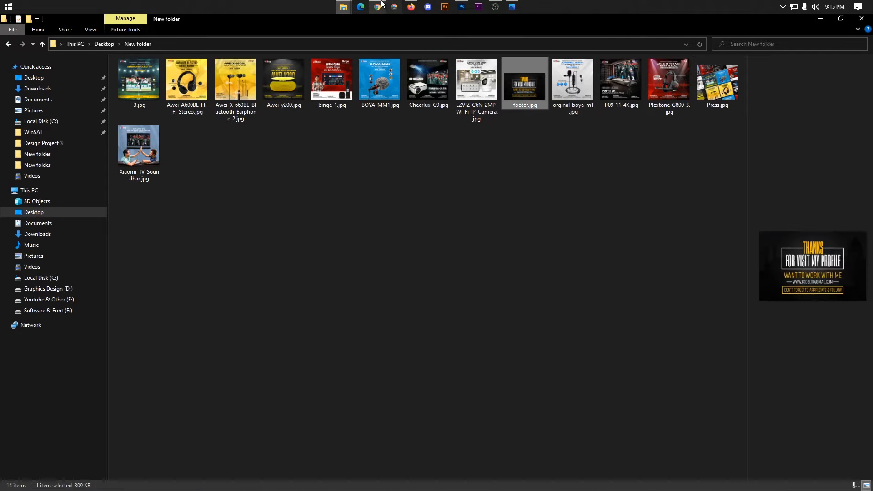
left_click(412, 7)
Upload footer.jpg as a new image block below the Xiaomi TV image.
scroll(795, 273, "down", 8)
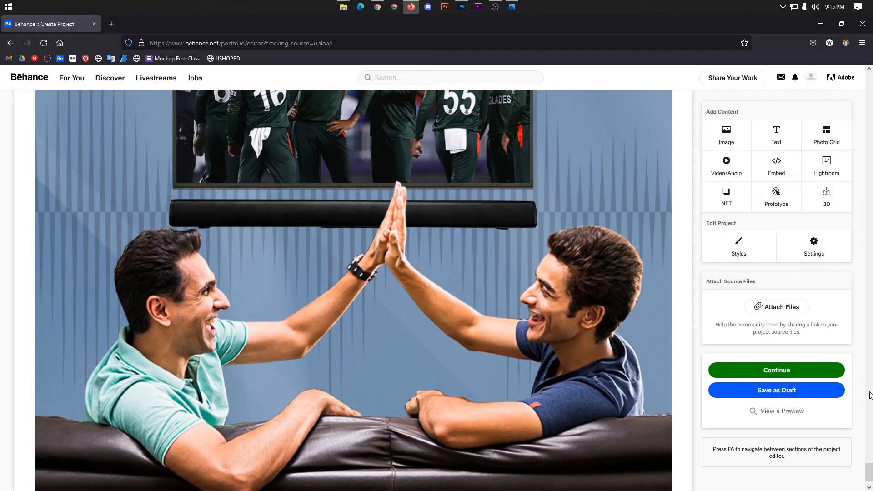
scroll(768, 469, "down", 1)
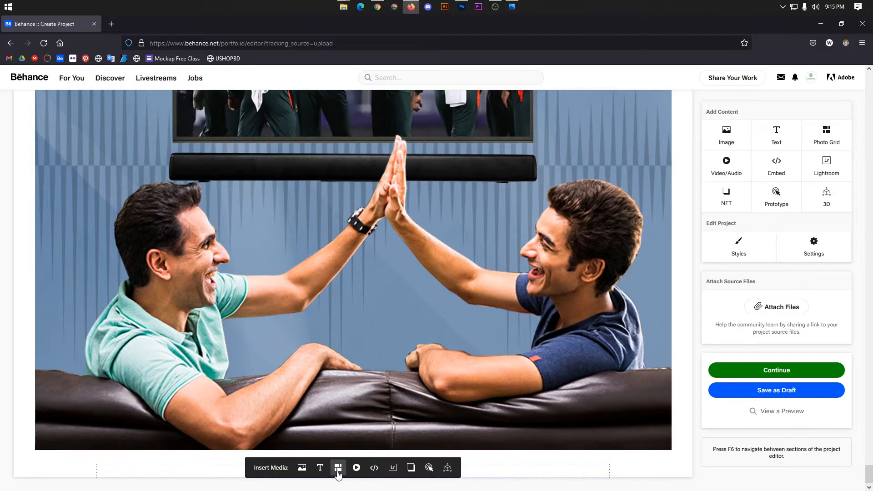
scroll(340, 473, "down", 1)
scroll(340, 473, "down", 5)
left_click(324, 318)
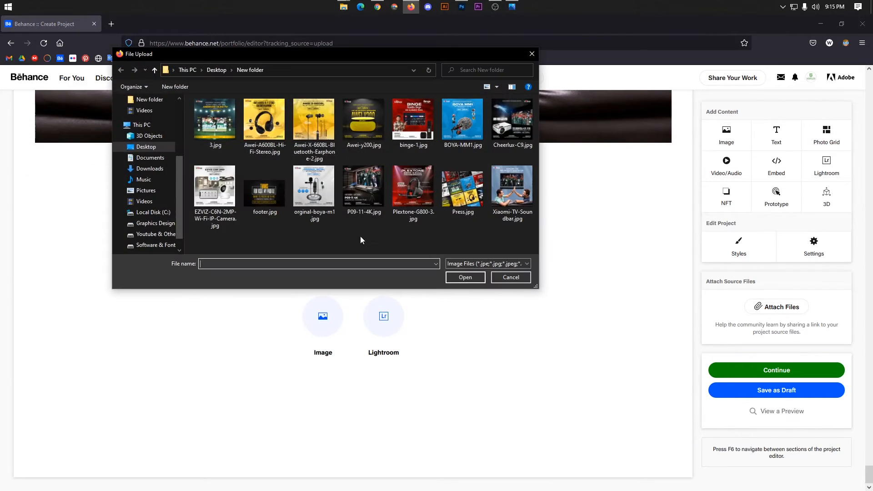
left_click(280, 200)
left_click(461, 281)
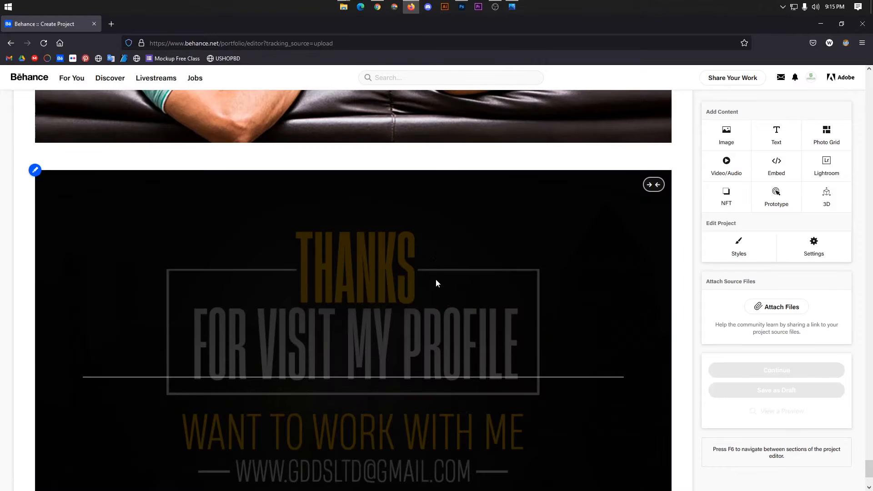
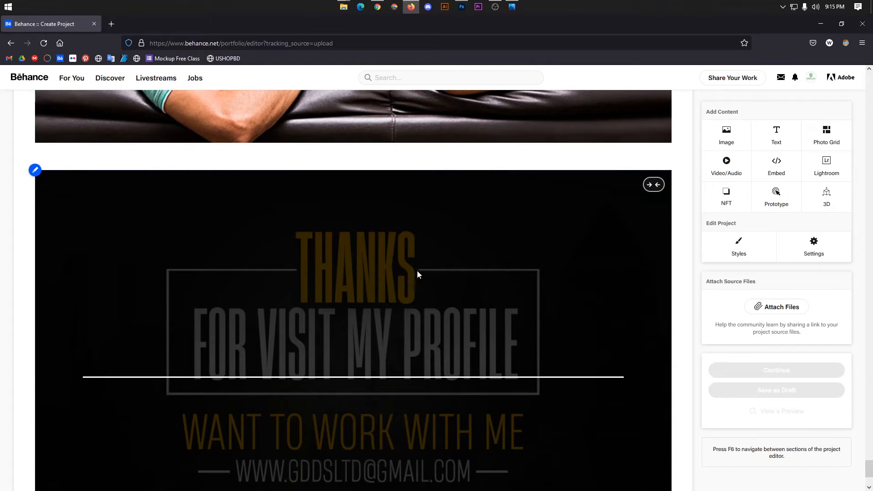
On the published gallery page, select the fiverr invitation sentence and the FACEBOOK | FIVERR line.
scroll(404, 242, "down", 3)
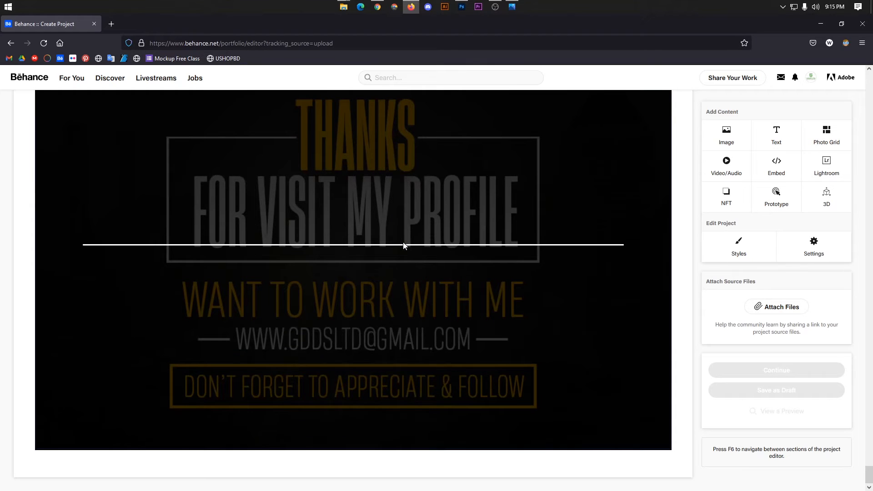
scroll(392, 239, "up", 4)
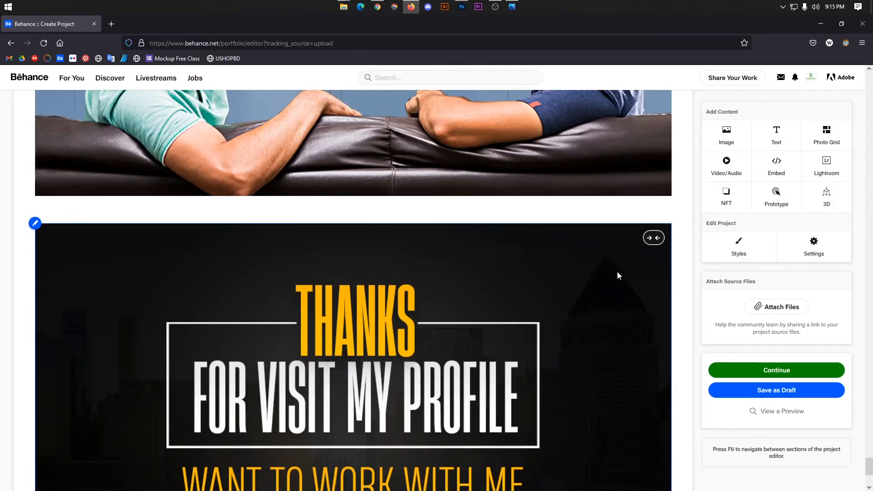
scroll(618, 272, "down", 4)
left_click_drag(869, 473, 871, 80)
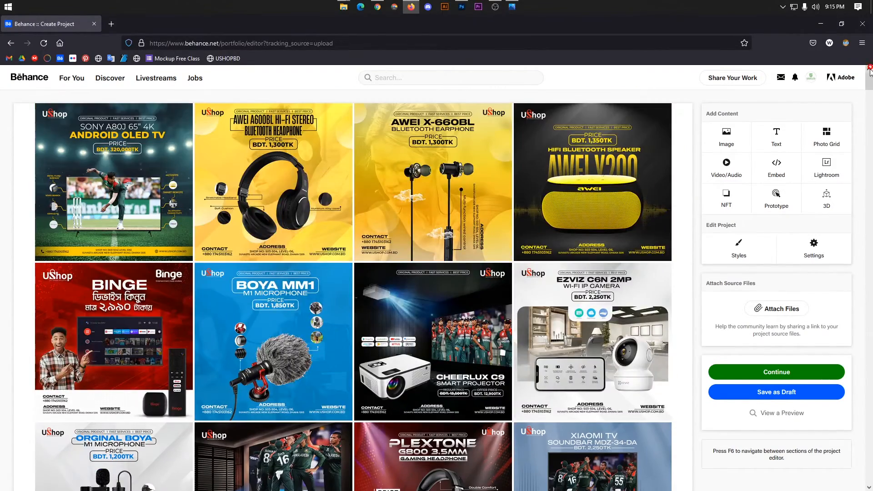
scroll(411, 198, "down", 10)
scroll(421, 226, "up", 10)
scroll(424, 230, "down", 6)
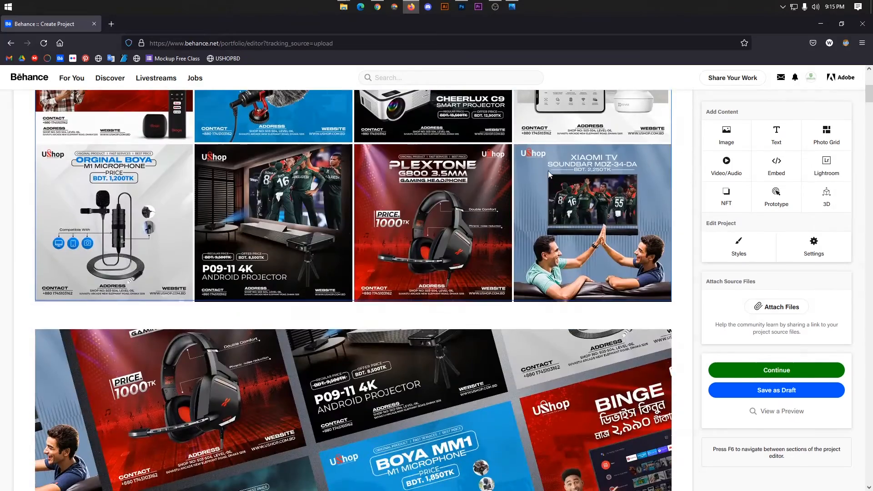
scroll(424, 230, "down", 5)
left_click_drag(870, 109, 857, 478)
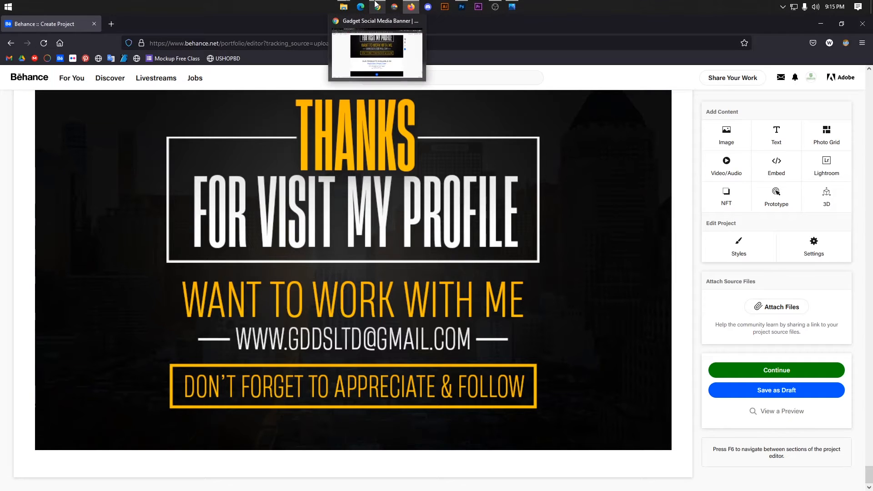
left_click(392, 50)
scroll(871, 244, "up", 1)
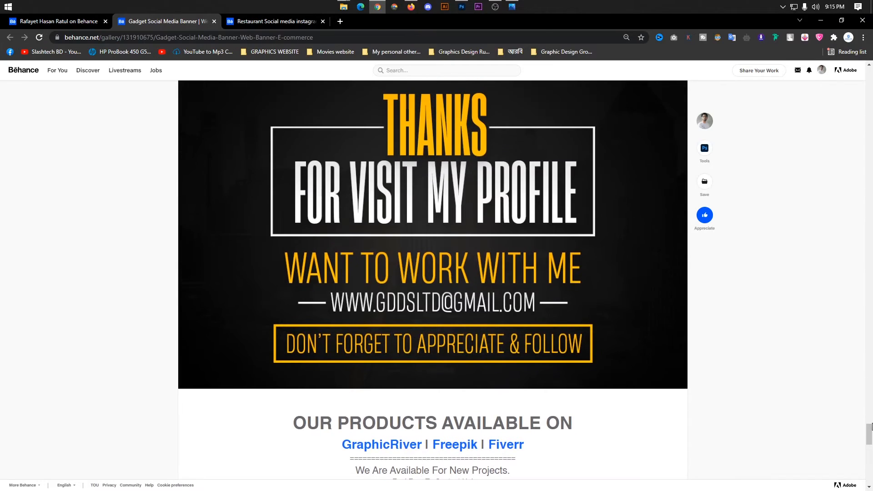
left_click_drag(871, 428, 872, 70)
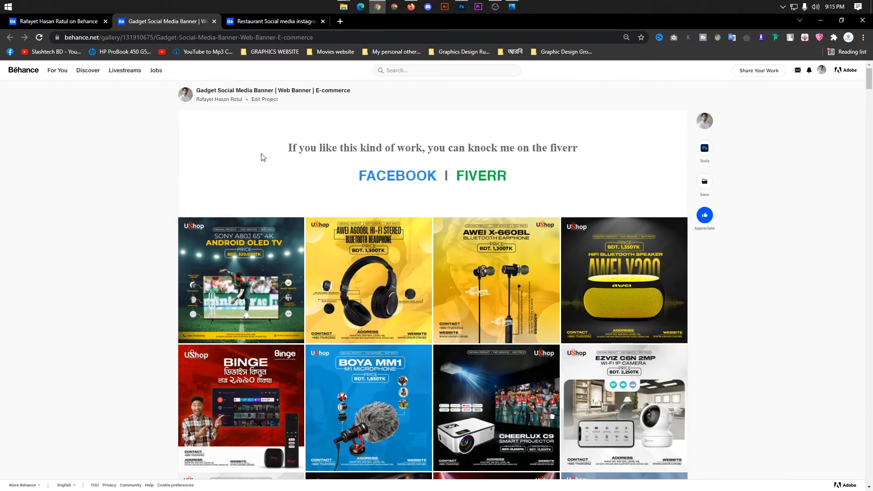
mouse_move(278, 149)
left_mouse_down()
mouse_move(572, 159)
mouse_move(567, 177)
mouse_move(287, 149)
left_mouse_up()
left_click(542, 196)
Copy the invitation sentence and links, then return to the project editor.
key("ctrl+c")
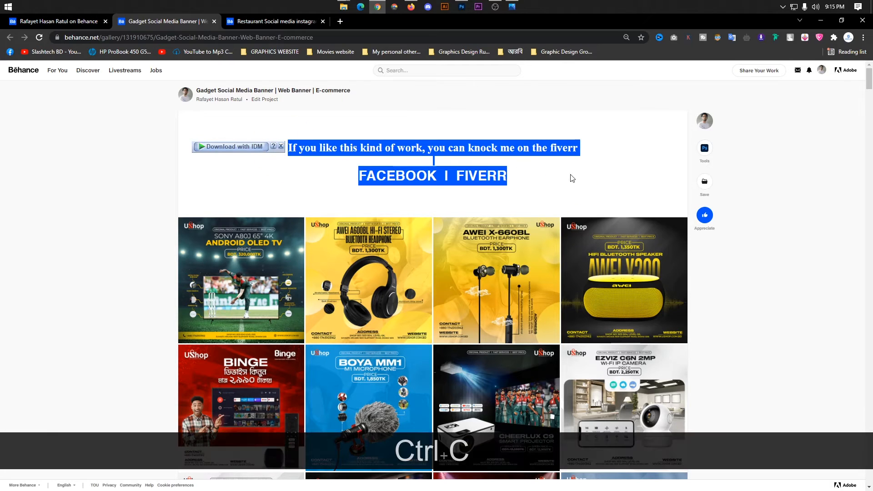
key("ctrl+c")
left_click(551, 168)
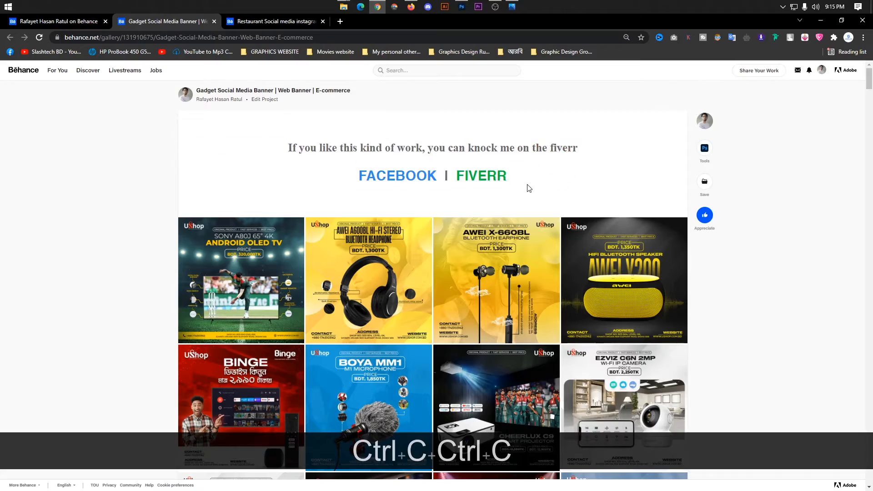
left_click_drag(528, 190, 289, 150)
key("ctrl+c")
left_click(411, 6)
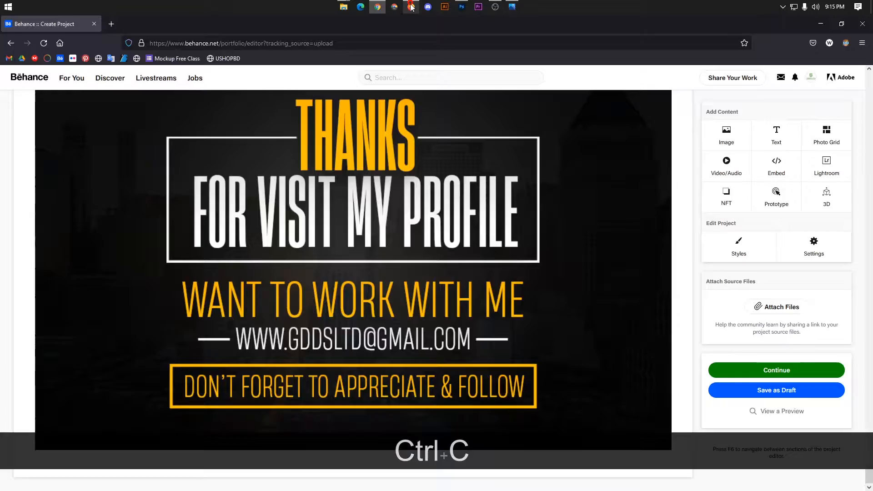
scroll(397, 192, "up", 3)
scroll(397, 192, "up", 4)
left_click_drag(867, 458, 858, 75)
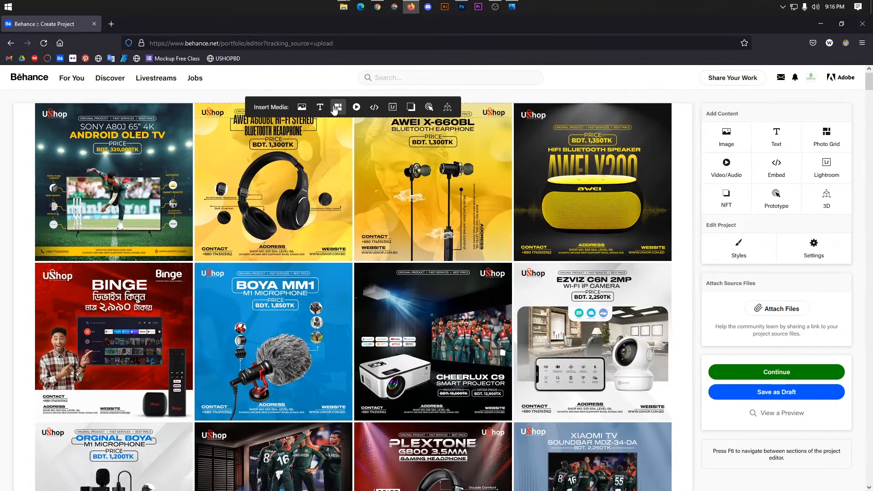
Insert a text block above the image grid and paste the invitation sentence and links.
left_click(320, 107)
key("ctrl")
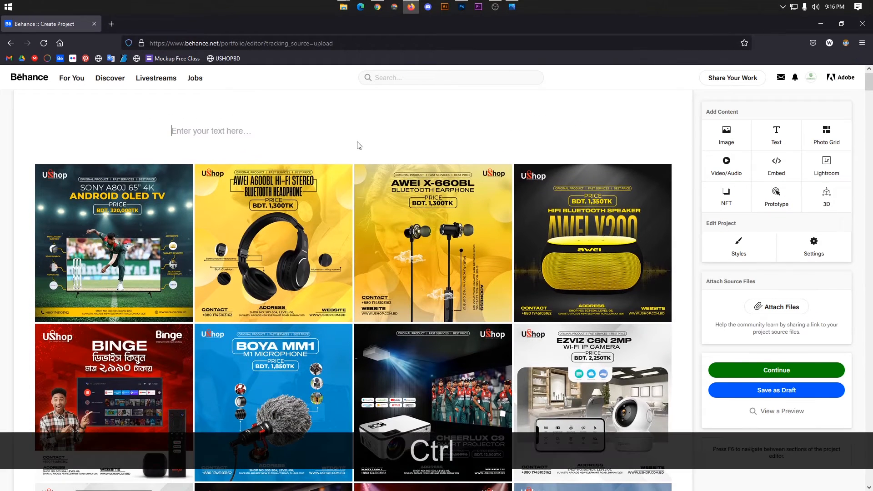
key("ctrl+v")
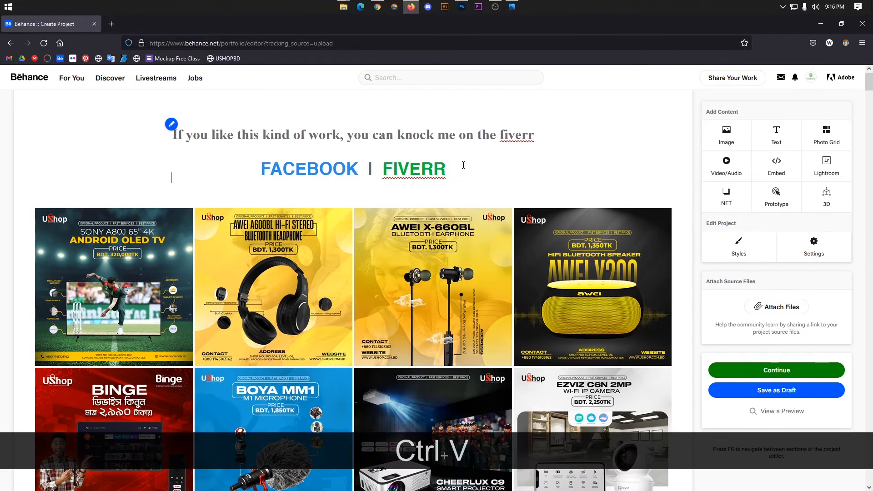
key("ctrl+a")
left_click(468, 170)
key("ctrl+a")
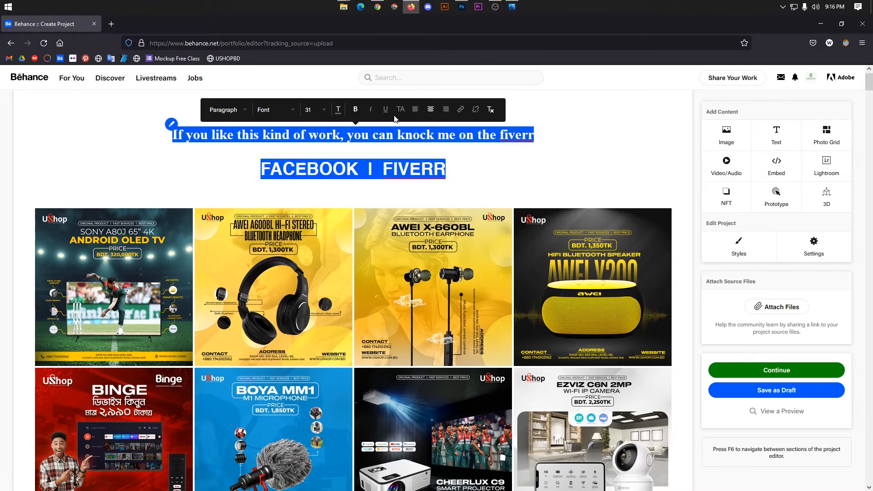
left_click(529, 173)
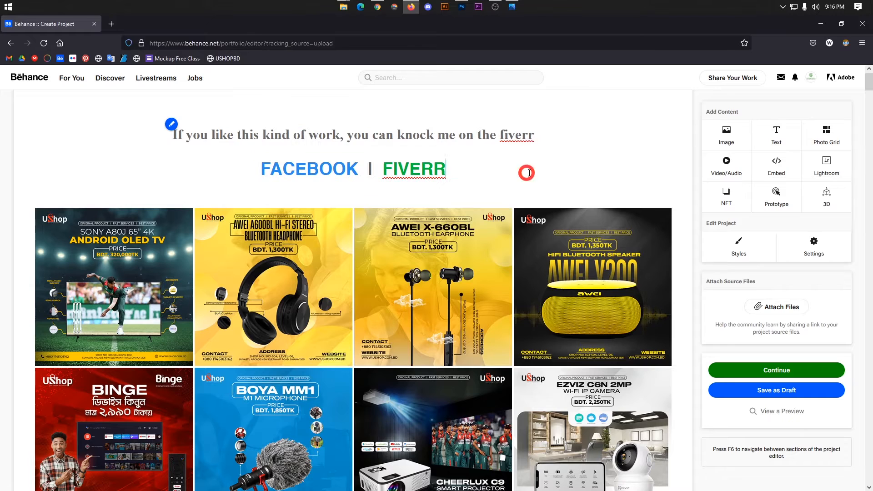
Select the first line, the fiverr invitation sentence, in the new text block.
left_click_drag(470, 132, 167, 144)
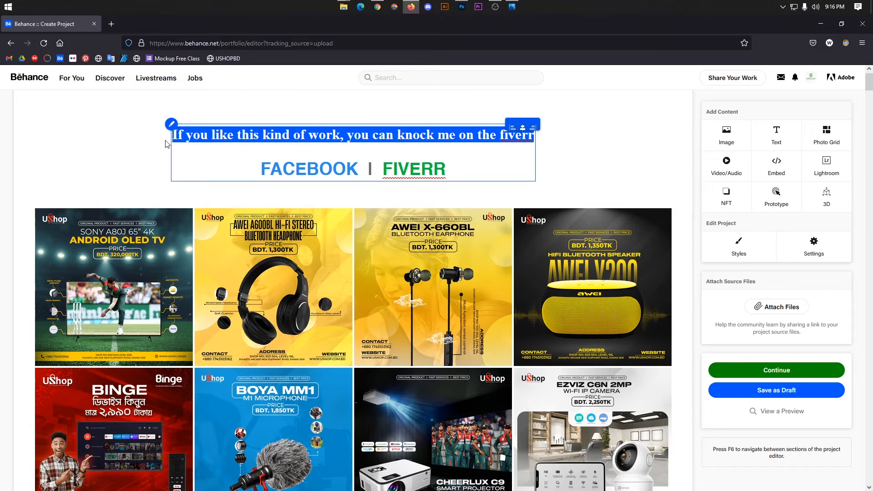
left_click(406, 136)
left_click(488, 139)
left_click_drag(538, 138, 88, 135)
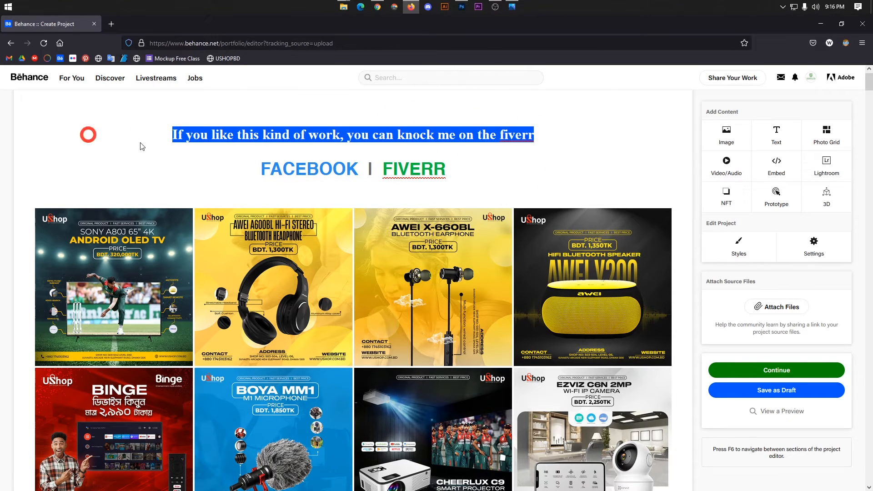
left_click(321, 117)
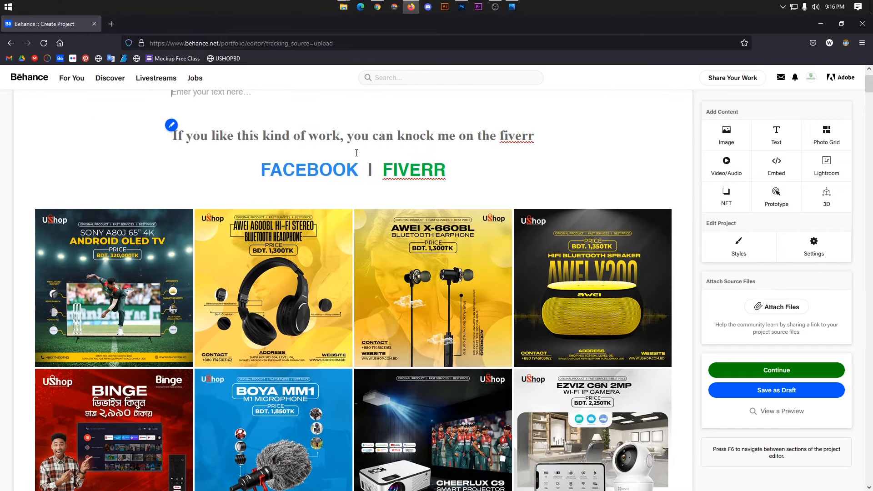
left_click(479, 140)
scroll(487, 167, "up", 2)
left_click(520, 151)
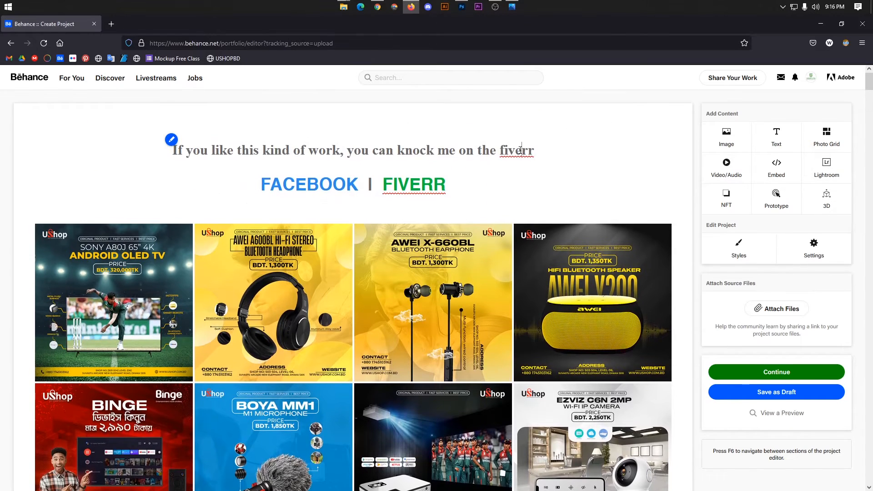
key("ctrl+a")
left_click(505, 156)
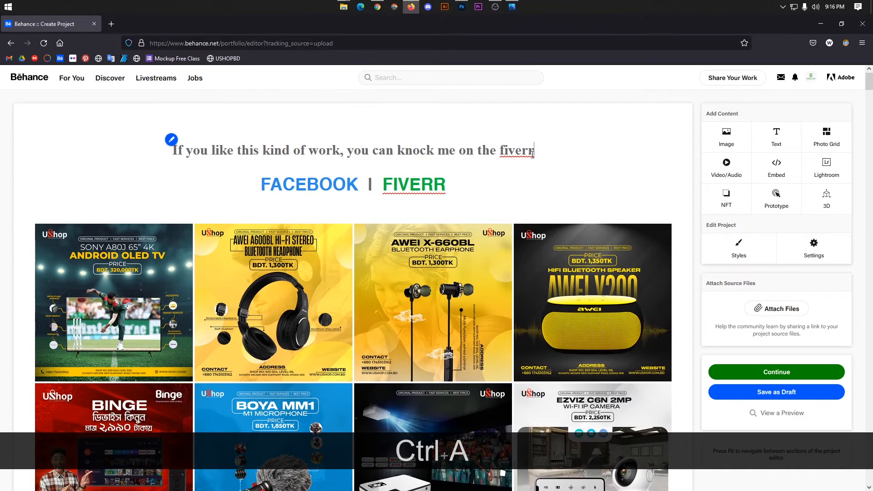
left_click_drag(533, 152, 163, 155)
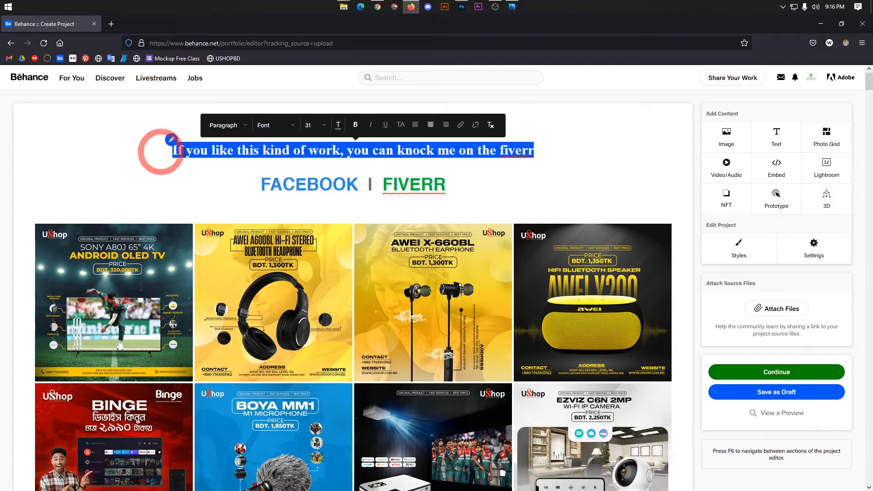
Change the sentence's text colour to dark grey #252525.
left_click(338, 124)
left_click(353, 132)
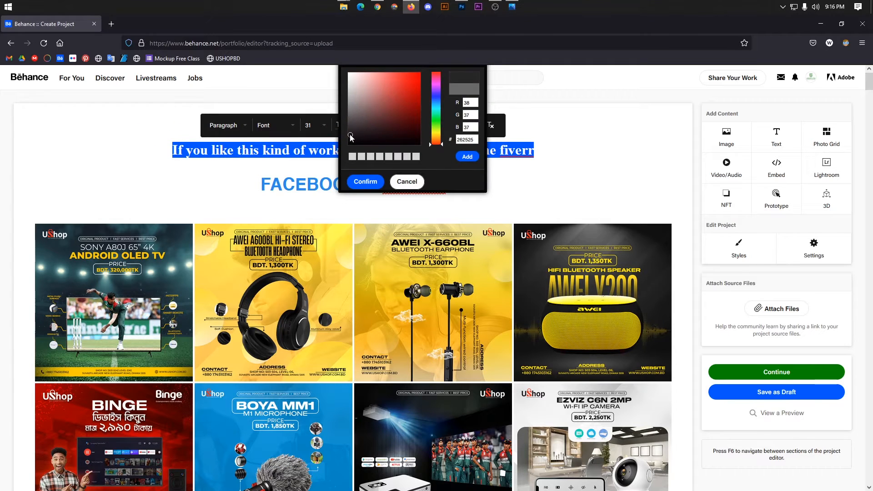
left_click(349, 135)
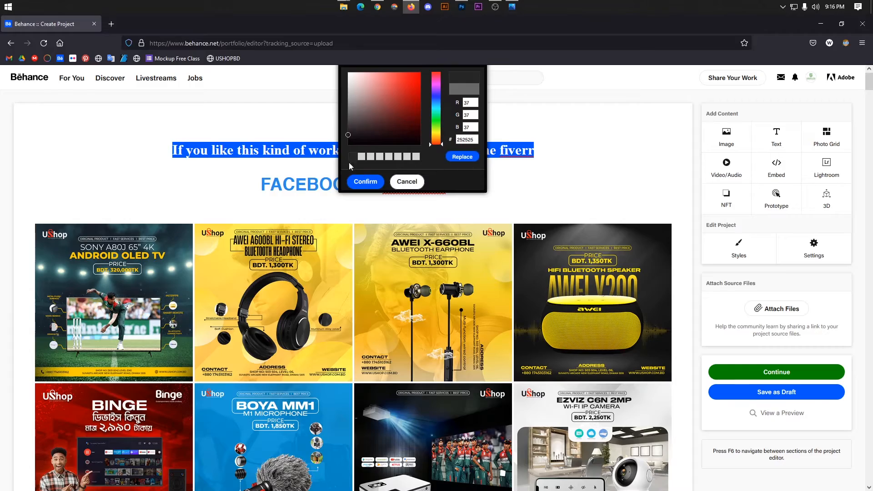
left_click(362, 182)
left_click(562, 196)
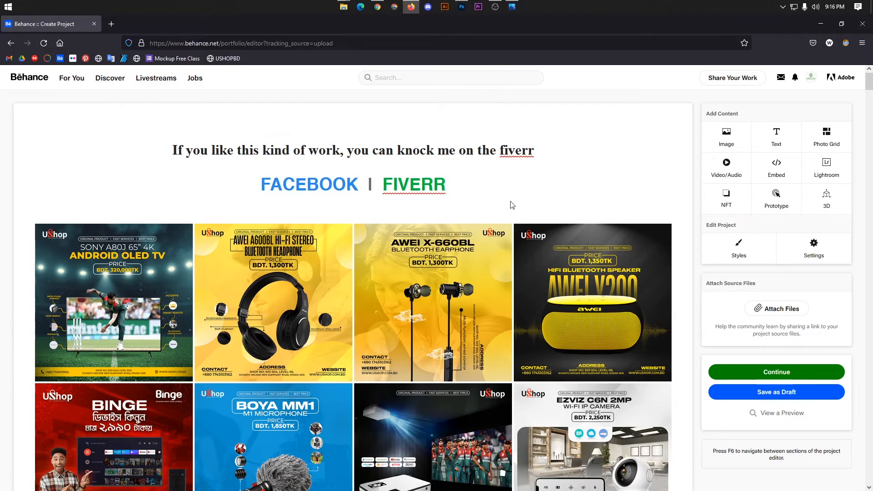
scroll(528, 256, "down", 10)
left_click_drag(870, 110, 869, 482)
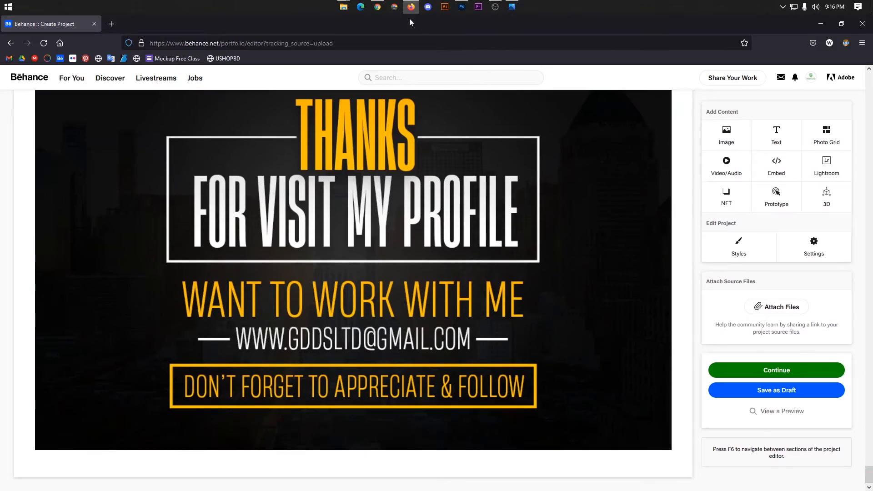
Copy the OUR PRODUCTS AVAILABLE ON section with its contact and social links from the gallery page.
left_click(378, 7)
scroll(871, 306, "down", 10)
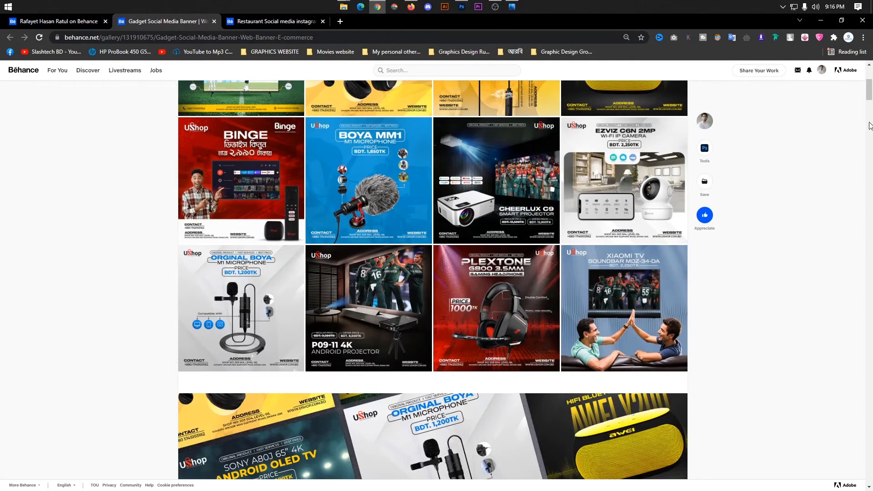
scroll(871, 305, "down", 15)
scroll(428, 329, "up", 6)
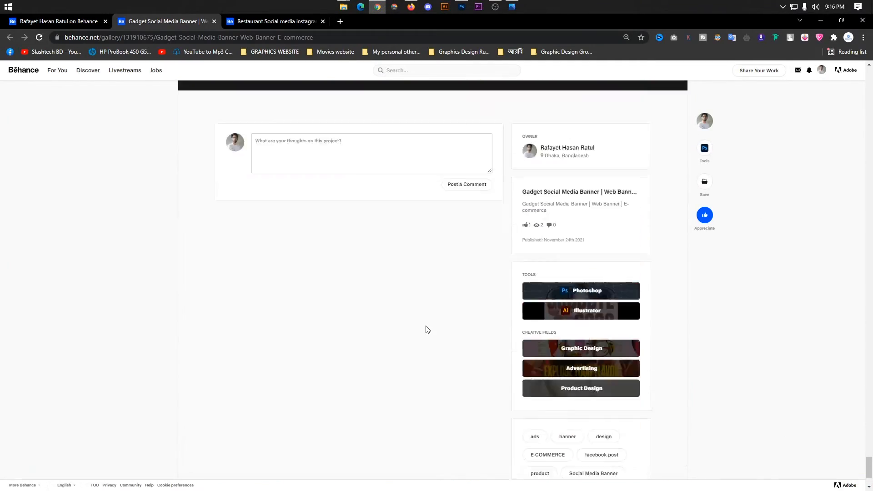
scroll(434, 331, "up", 7)
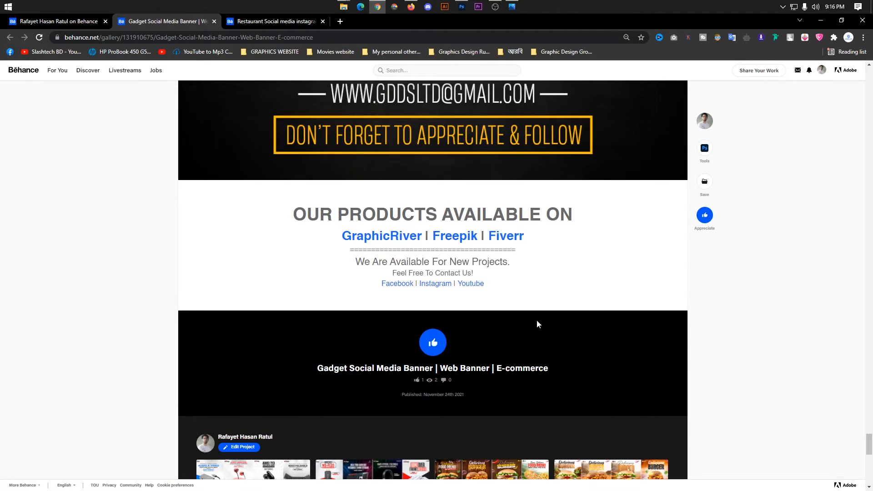
scroll(533, 323, "up", 1)
scroll(342, 305, "down", 1)
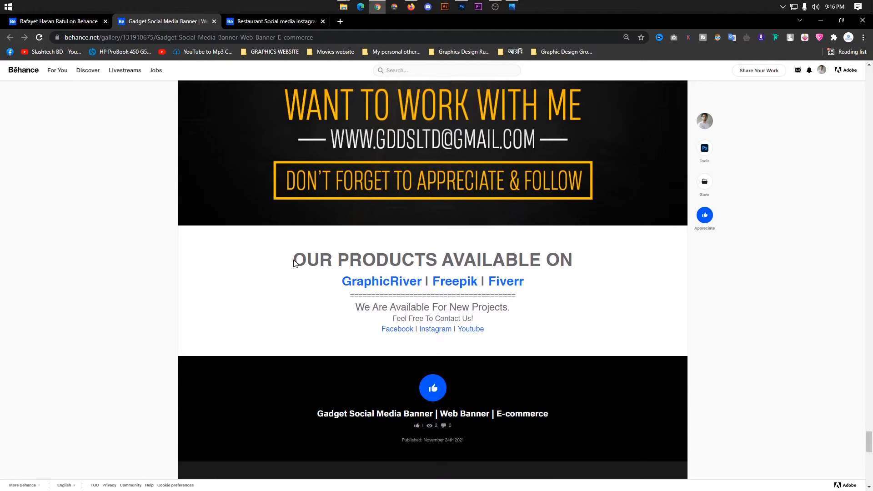
left_click_drag(293, 262, 533, 329)
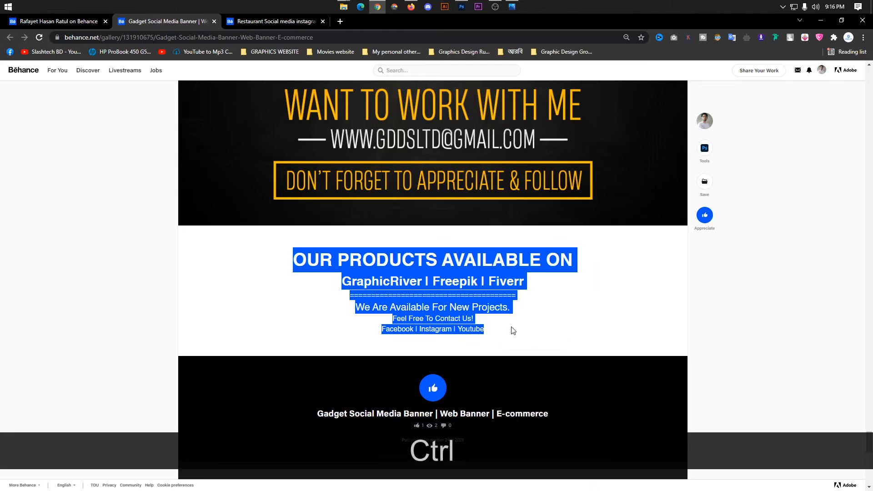
key("ctrl+c")
left_click(409, 6)
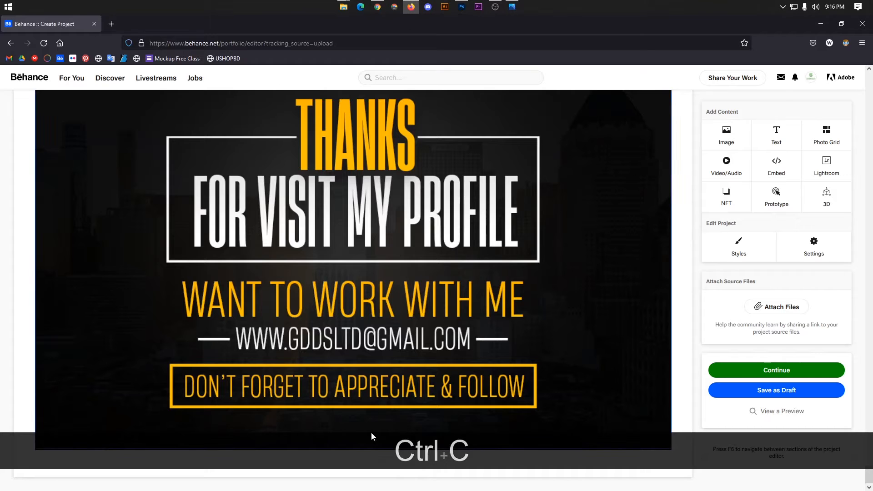
mouse_move(357, 471)
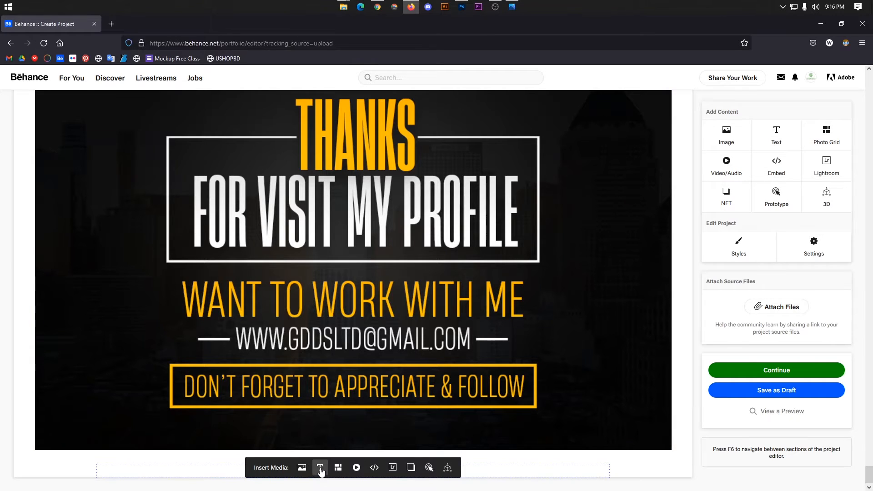
Add a text block below the last banner image and paste the products and contact text.
left_click(320, 468)
key("ctrl")
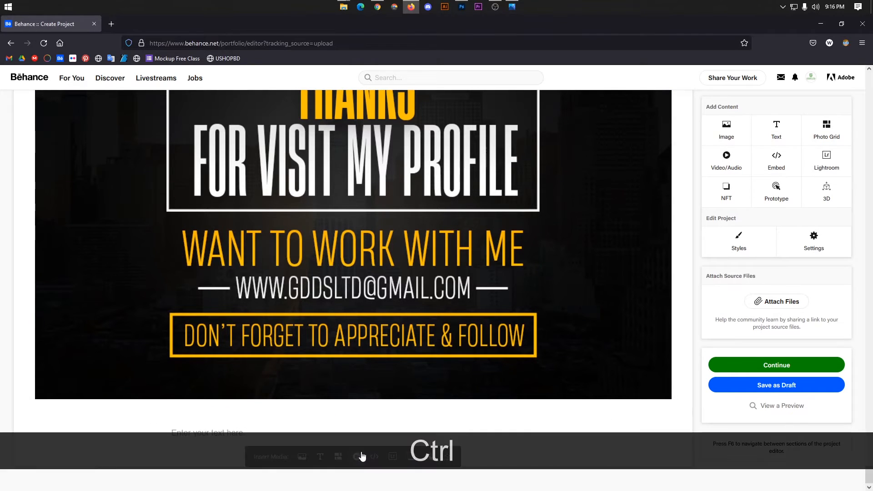
key("ctrl+v")
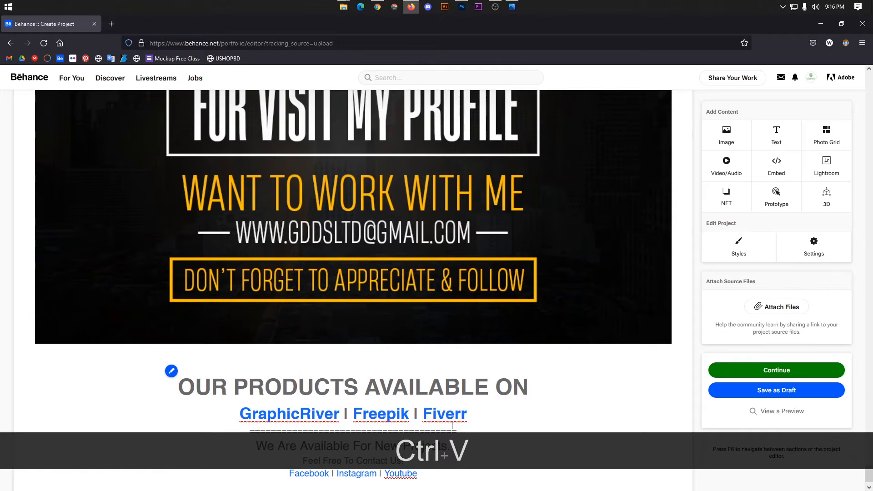
left_click(517, 414)
scroll(495, 428, "down", 1)
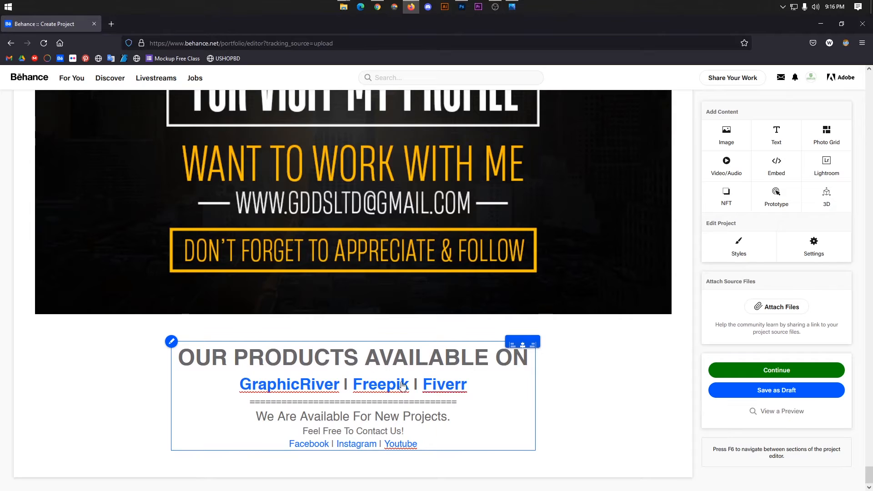
Check the Freepik link address in the pasted text, keeping it unchanged.
left_click_drag(238, 385, 341, 386)
left_click(559, 403)
left_click_drag(414, 385, 353, 390)
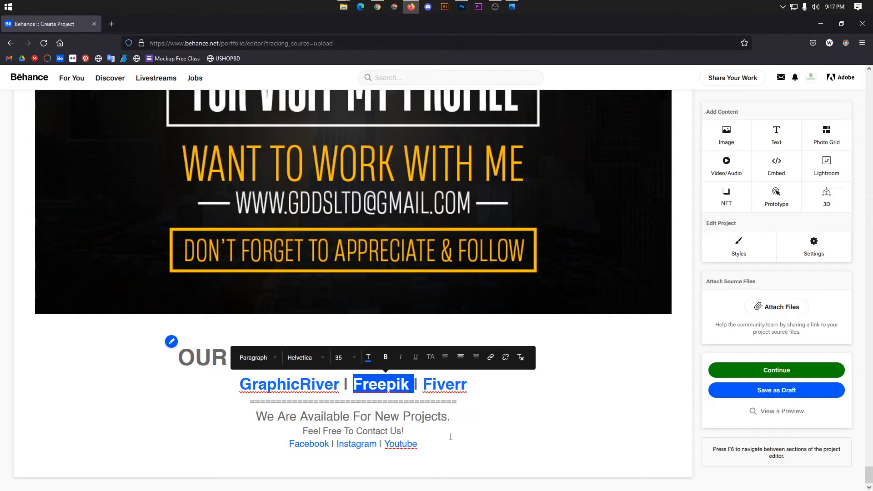
left_click(491, 359)
left_click_drag(493, 258, 369, 254)
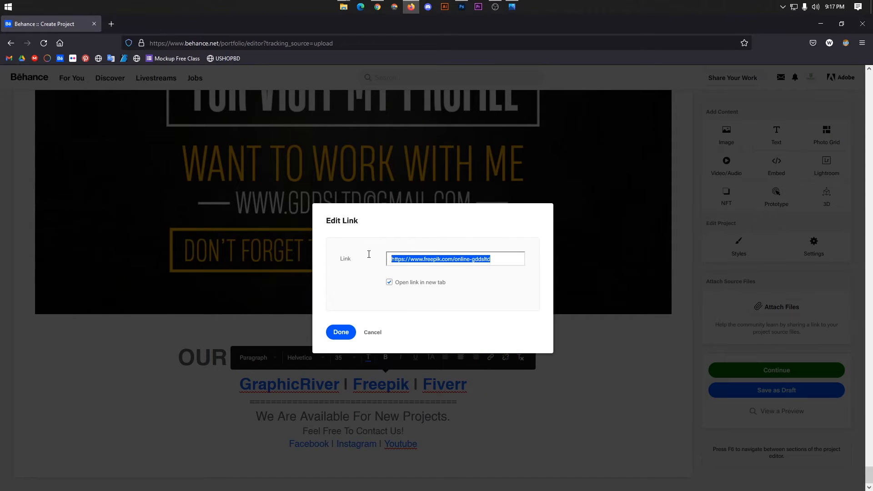
left_click(341, 332)
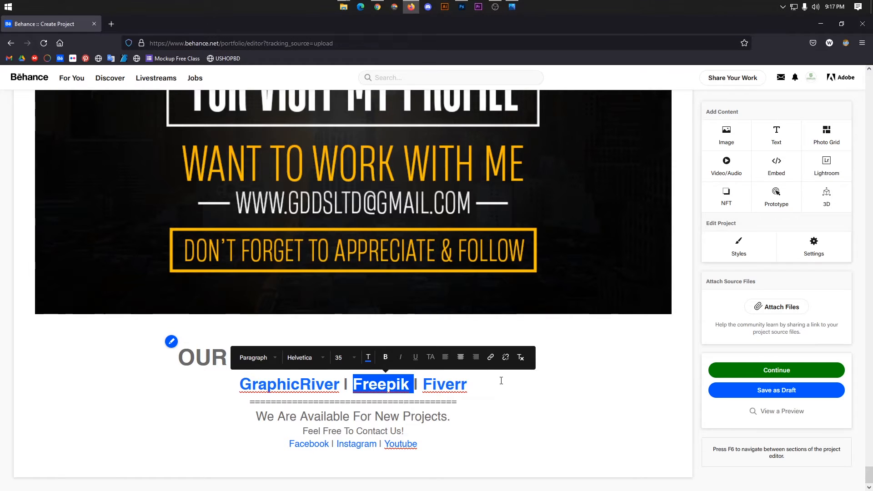
left_click(520, 389)
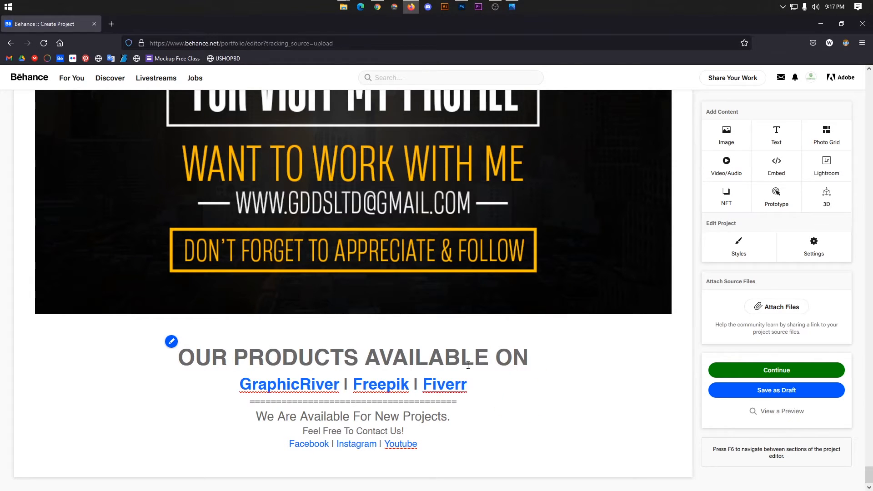
scroll(508, 353, "up", 2)
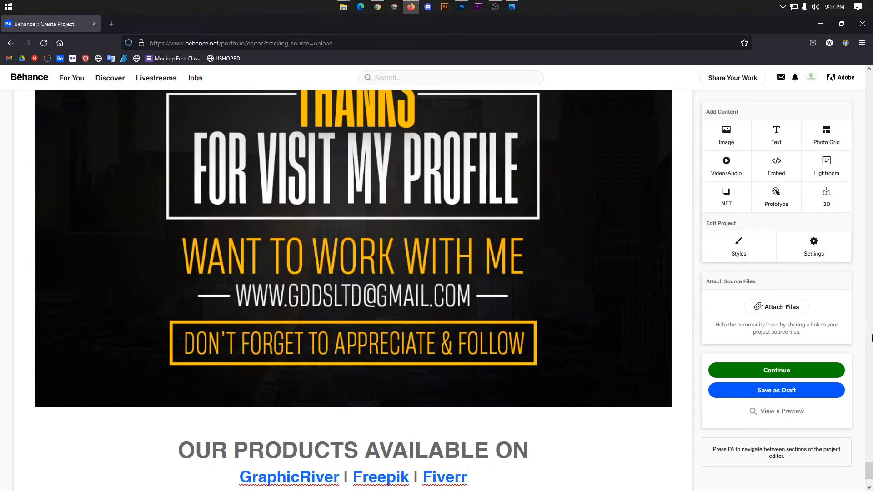
scroll(509, 355, "down", 2)
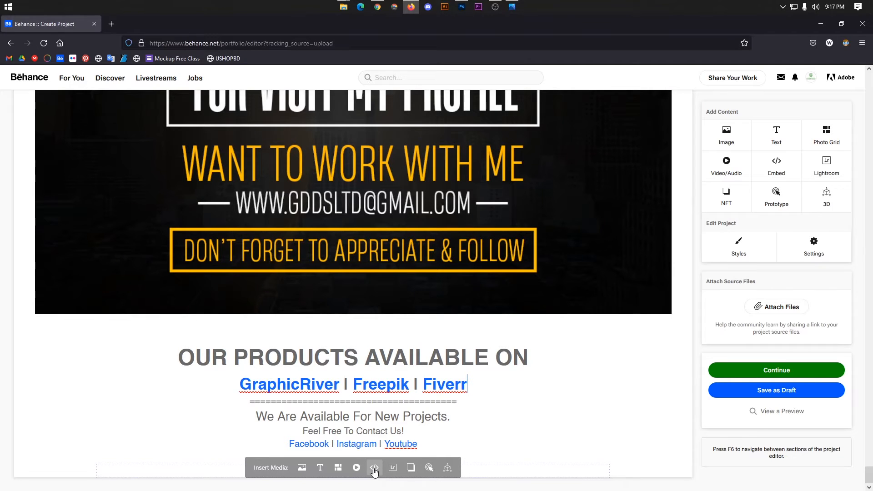
Open Embed Media below the text, then switch to the browser showing the published project.
left_click(374, 468)
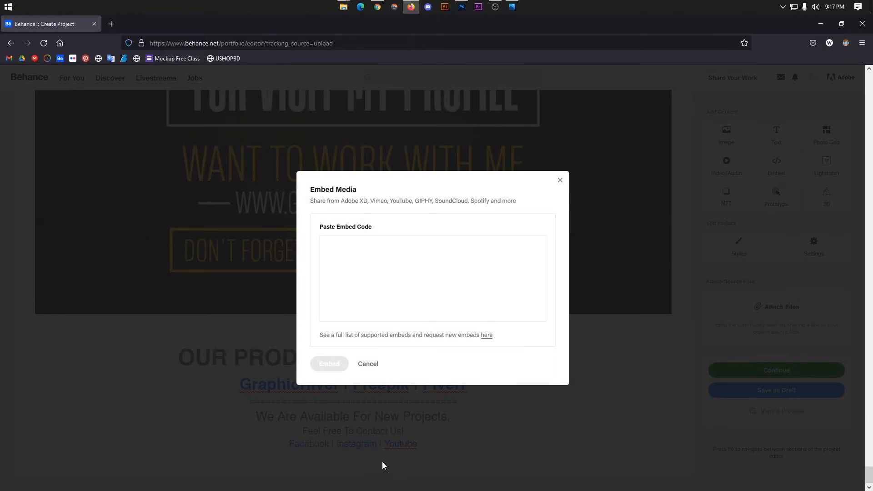
left_click(376, 5)
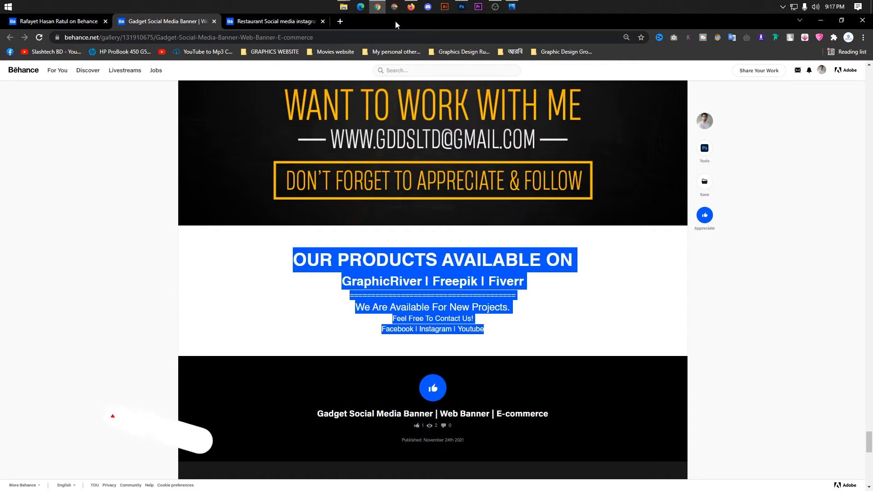
Open the newest upload from your YouTube channel's VIDEOS list in a new tab.
left_click(339, 20)
left_click(387, 255)
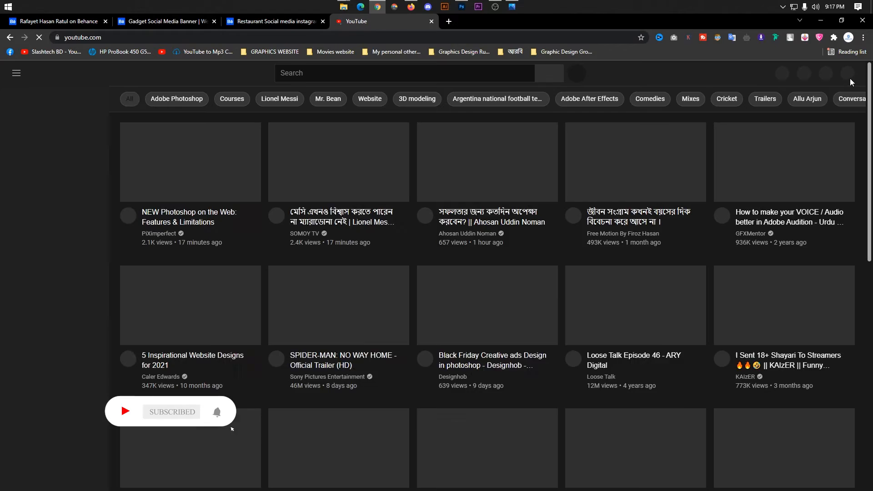
left_click(849, 74)
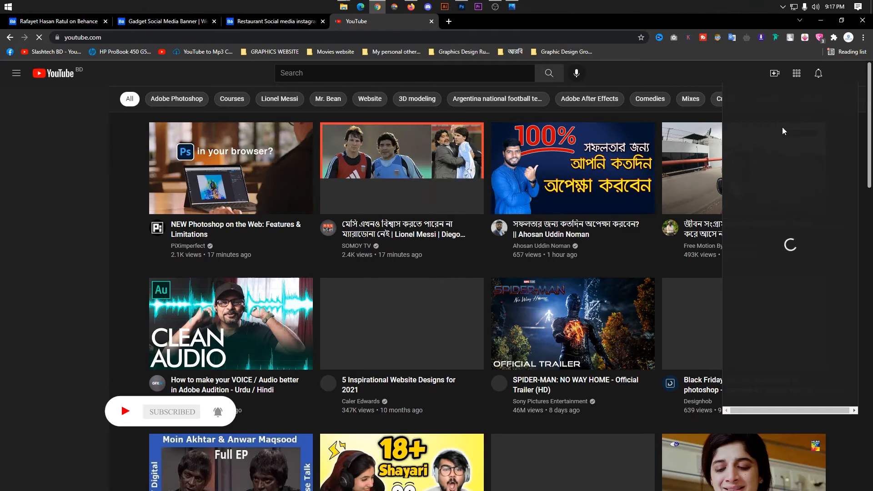
left_click(781, 131)
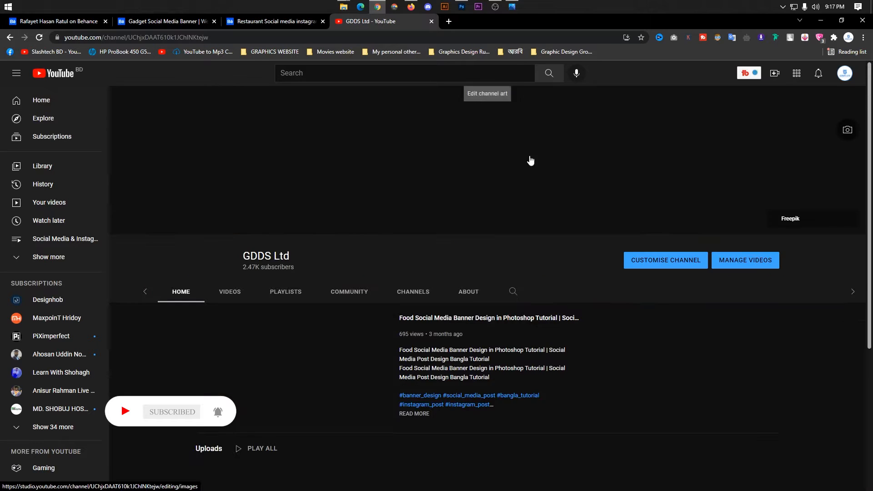
left_click(267, 267)
scroll(360, 287, "down", 5)
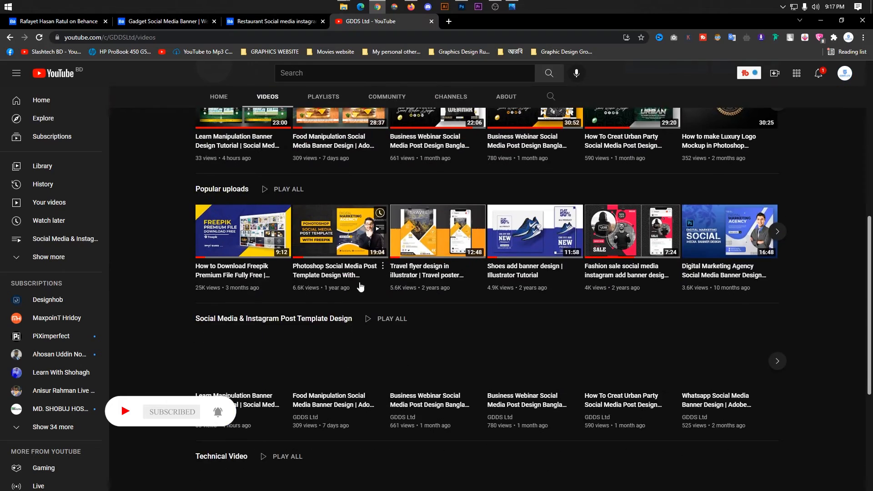
scroll(296, 259, "down", 5)
scroll(239, 235, "up", 4)
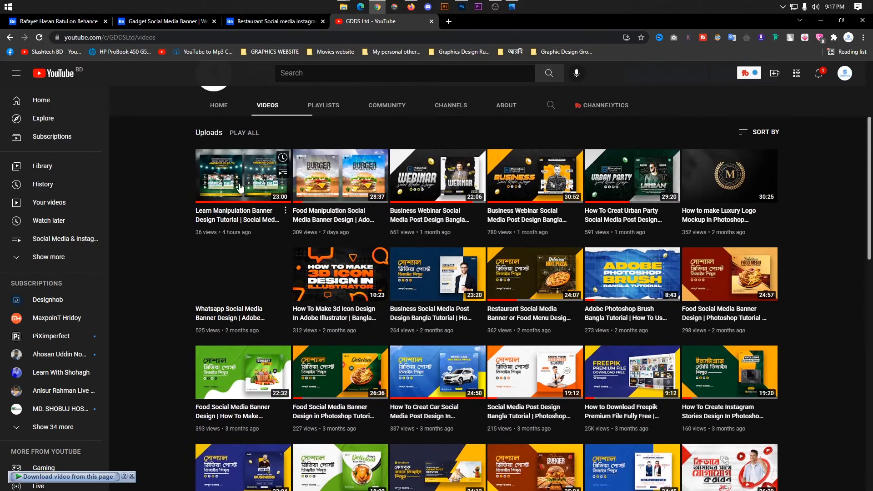
right_click(238, 183)
left_click(261, 191)
left_click(457, 21)
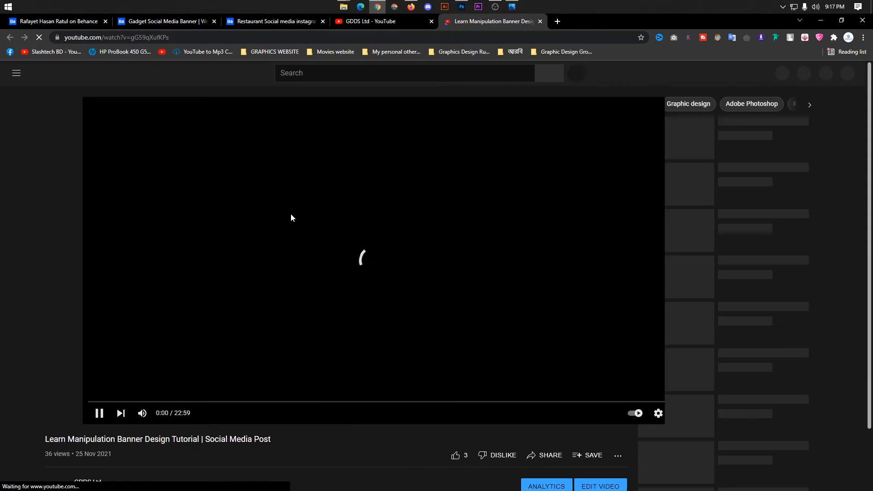
Copy the Learn Manipulation Banner Design Tutorial video's embed code and return to Behance.
scroll(256, 355, "down", 4)
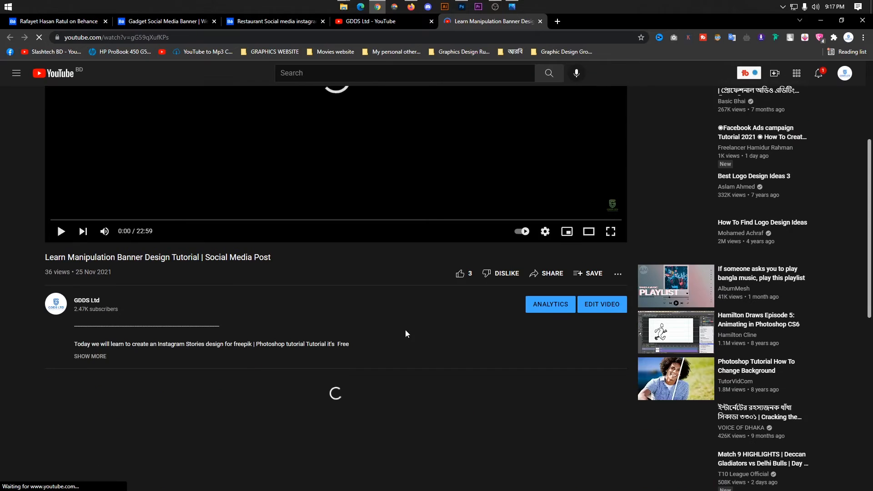
left_click(548, 274)
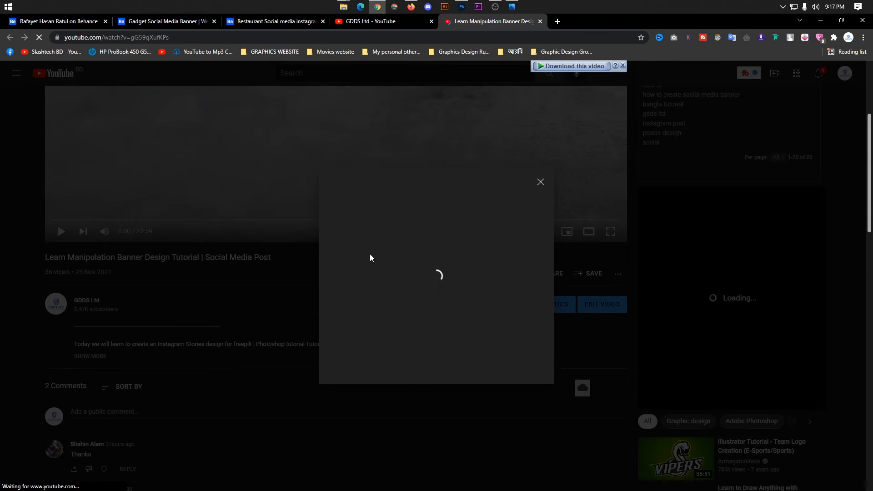
left_click(344, 275)
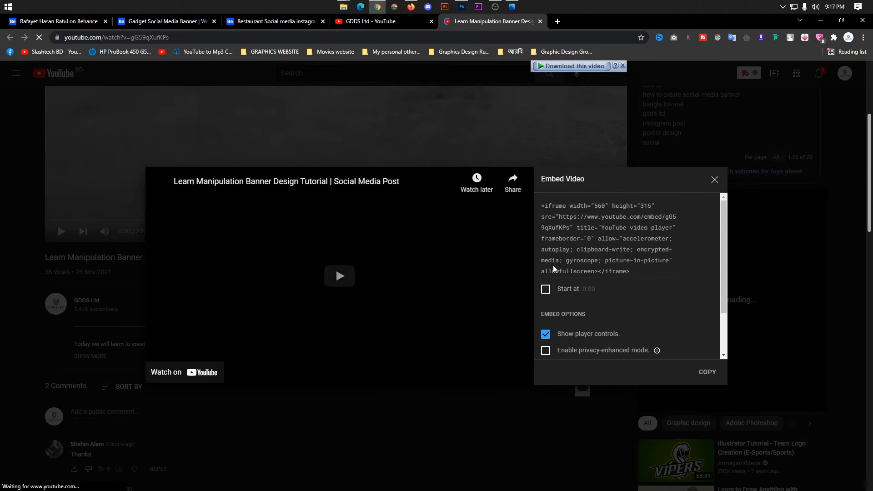
left_click(707, 372)
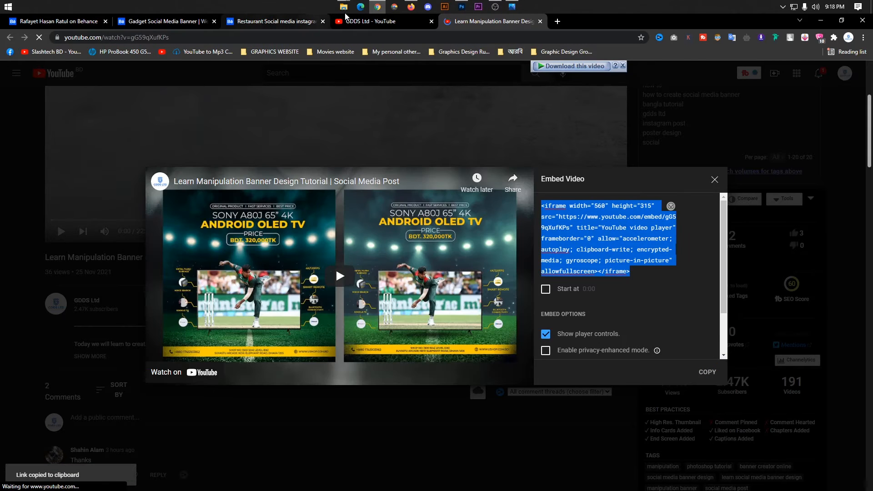
left_click(411, 7)
left_click(380, 266)
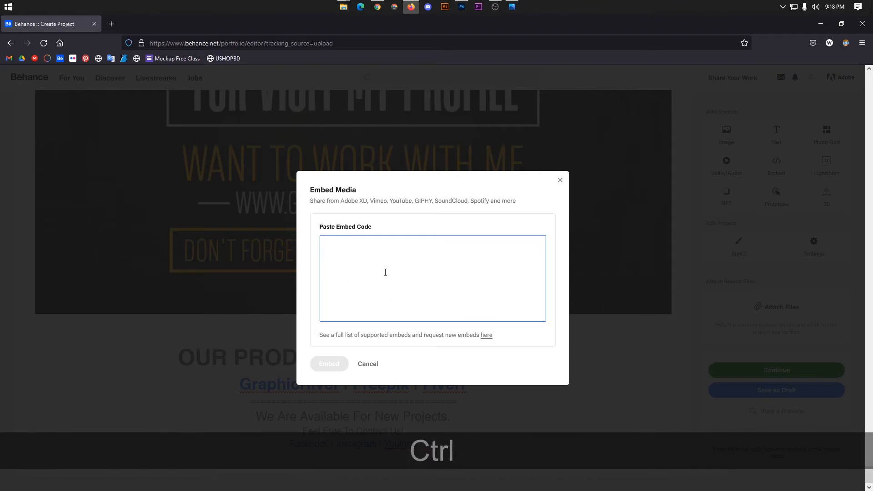
key("ctrl+v")
left_click(330, 364)
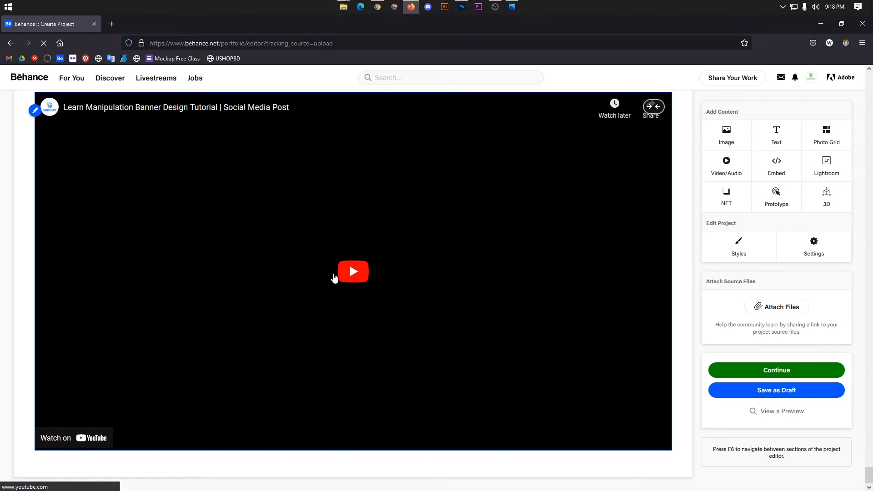
scroll(332, 237, "up", 7)
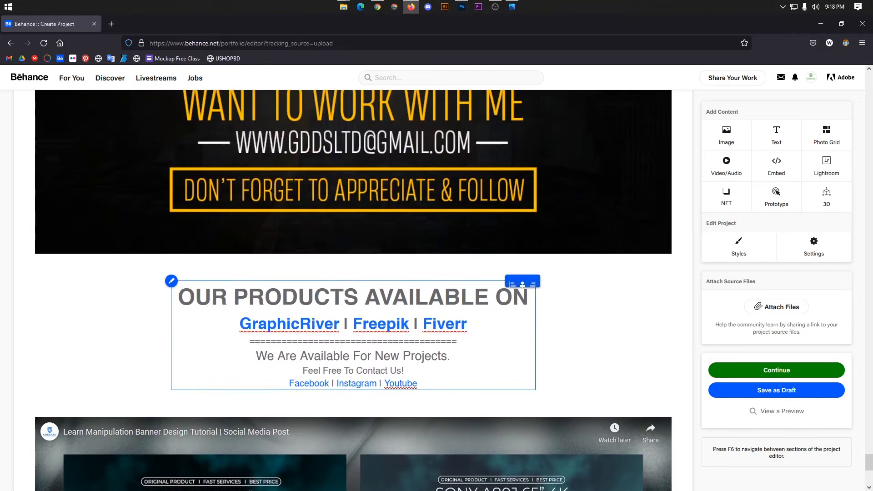
scroll(341, 233, "down", 7)
scroll(391, 238, "up", 3)
scroll(394, 245, "down", 3)
scroll(395, 252, "up", 3)
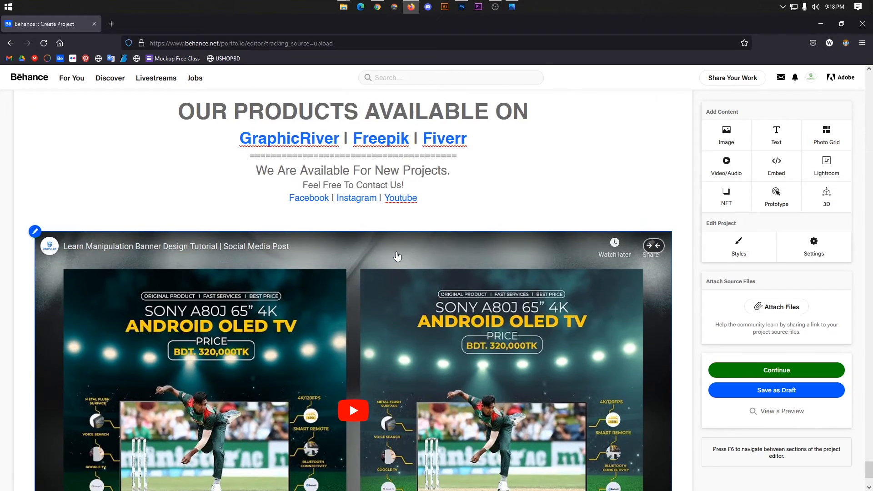
scroll(405, 292, "down", 3)
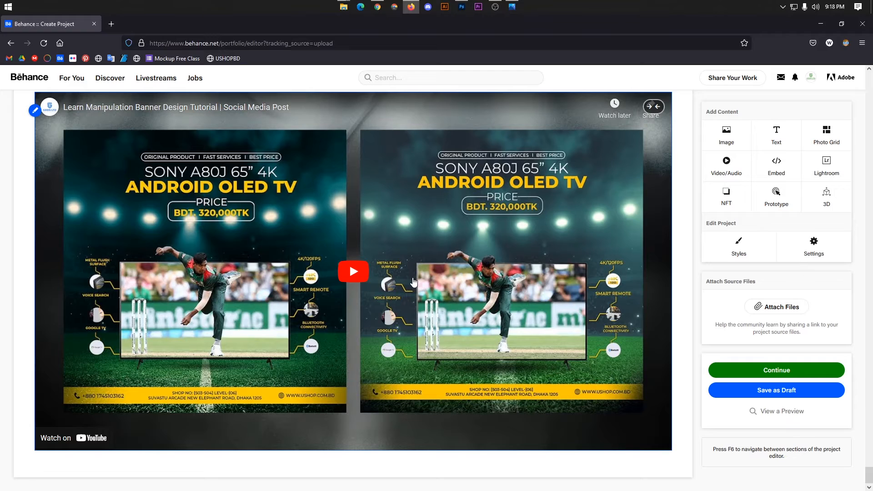
scroll(414, 283, "up", 7)
scroll(414, 291, "down", 7)
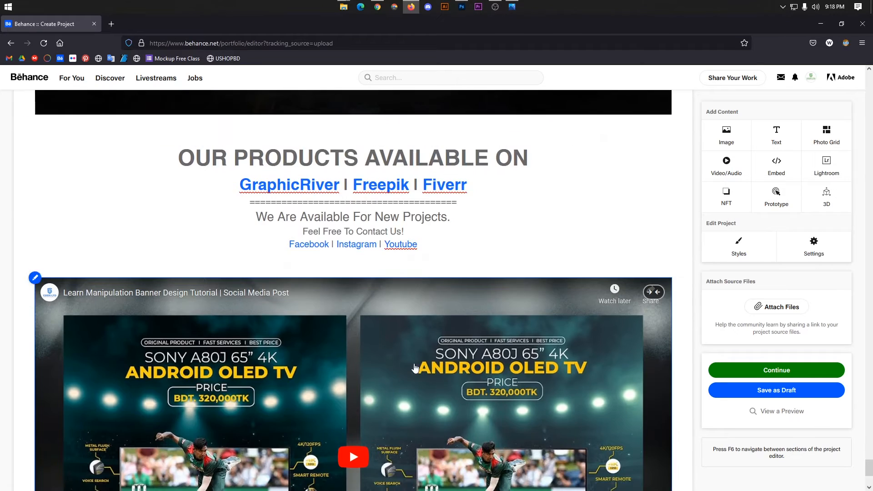
scroll(416, 314, "up", 5)
scroll(415, 314, "up", 5)
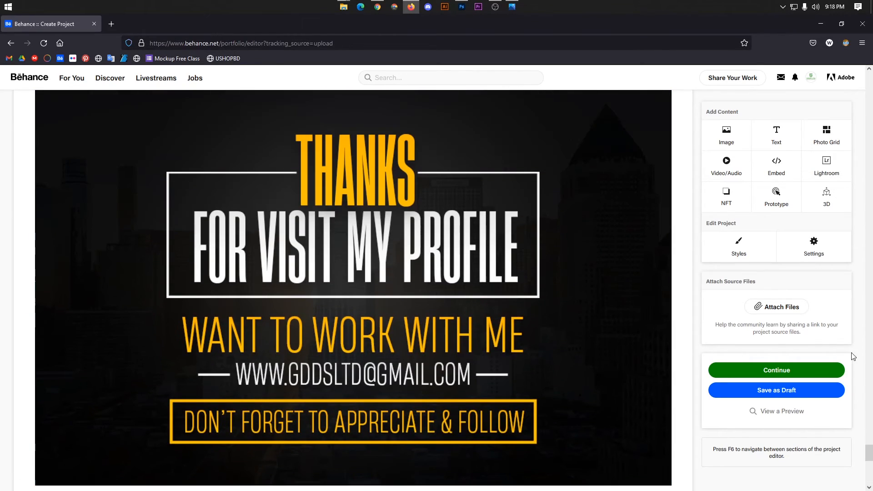
left_click_drag(871, 450, 855, 75)
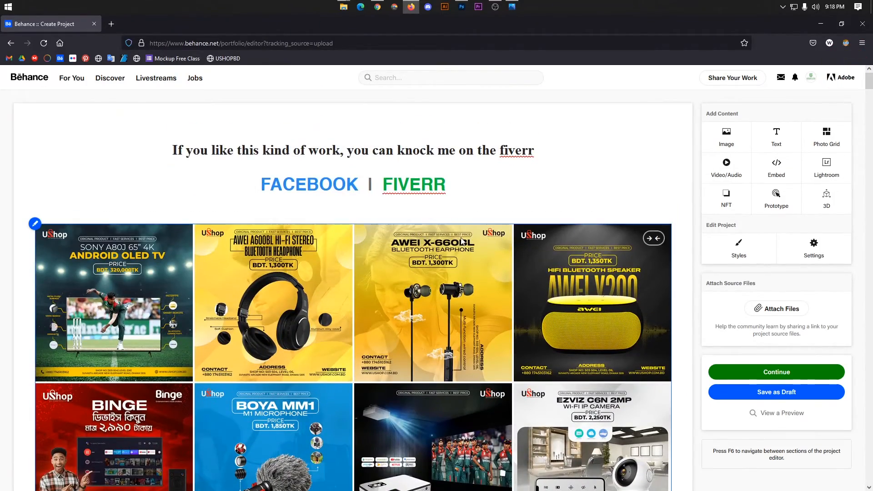
scroll(552, 246, "down", 8)
left_click_drag(872, 93, 864, 477)
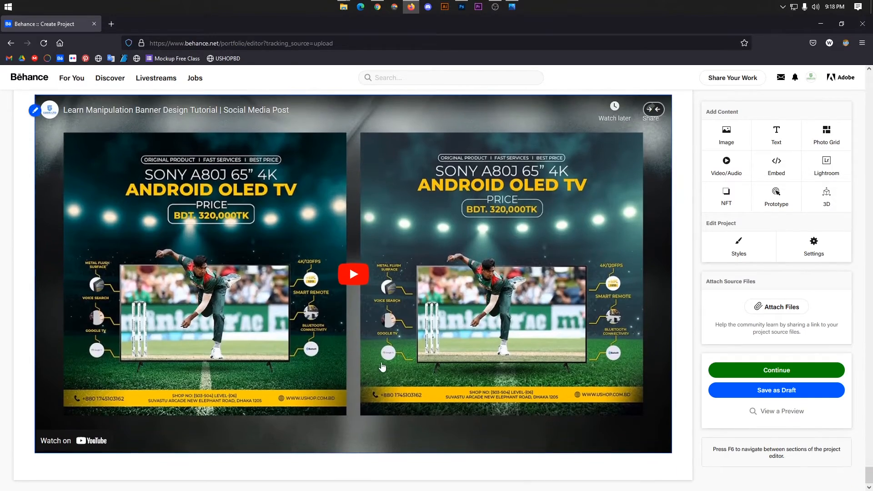
scroll(391, 364, "up", 3)
scroll(602, 343, "up", 4)
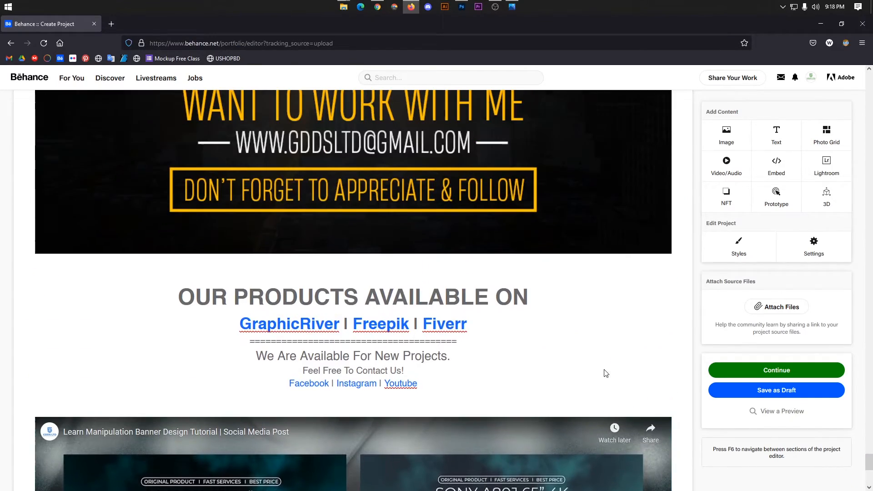
left_click_drag(870, 463, 855, 71)
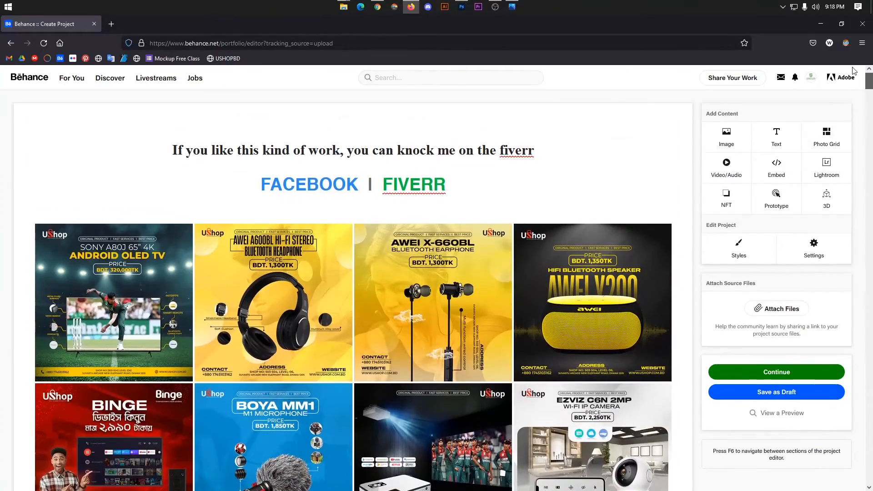
Open the publishing details form, then review the profile's existing projects and Photoshop.
left_click(772, 373)
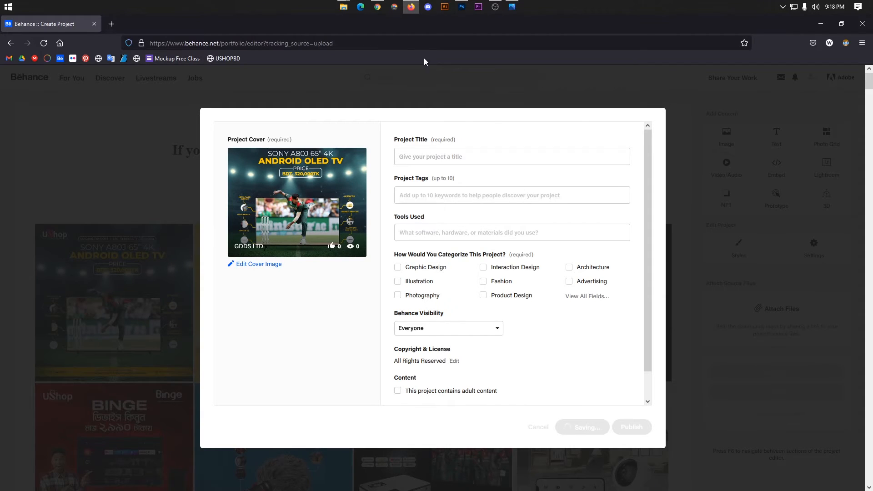
left_click(380, 6)
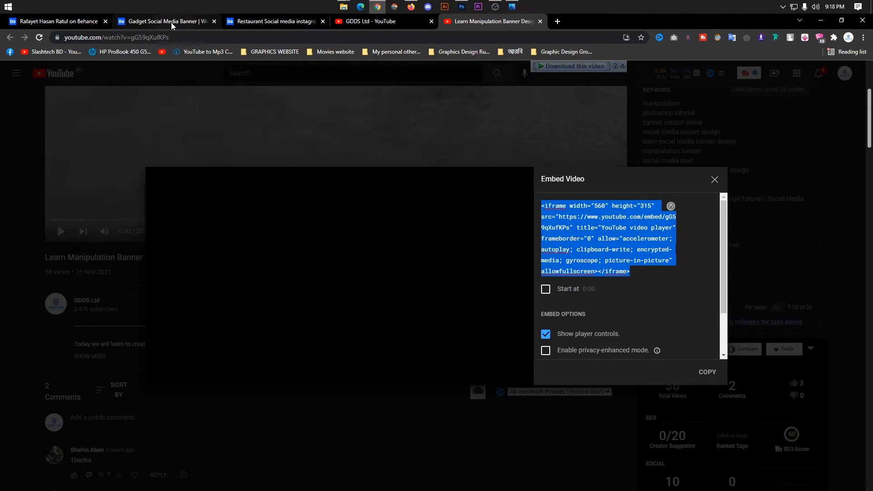
left_click(171, 22)
left_click(45, 23)
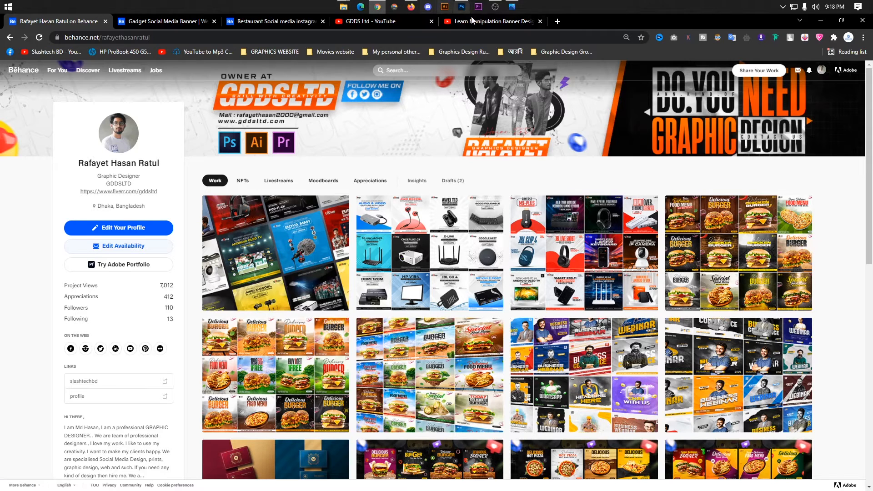
left_click(456, 13)
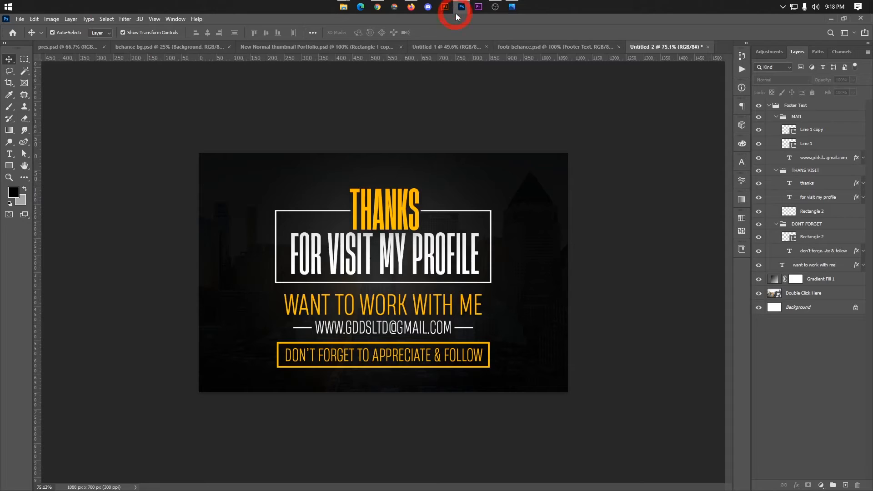
left_click(379, 8)
left_click(411, 7)
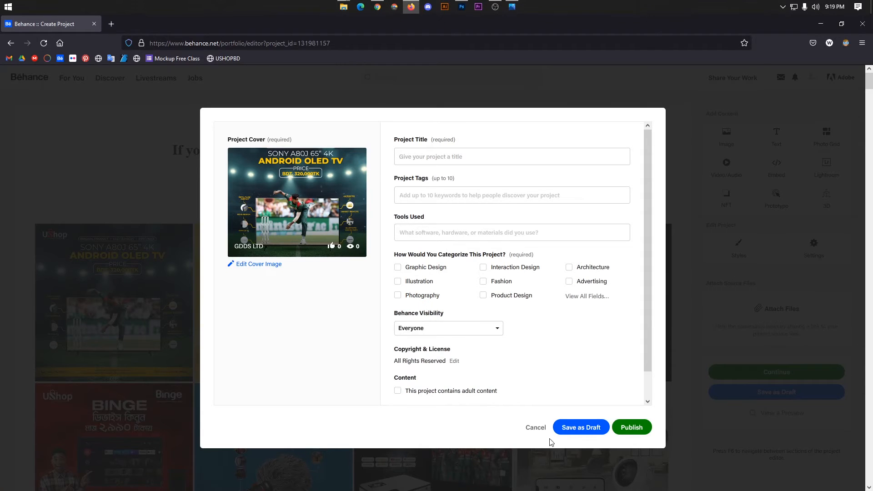
Cancel and reopen the publishing form with title, tags and tools still blank.
left_click(527, 427)
scroll(500, 386, "down", 5)
scroll(341, 300, "down", 5)
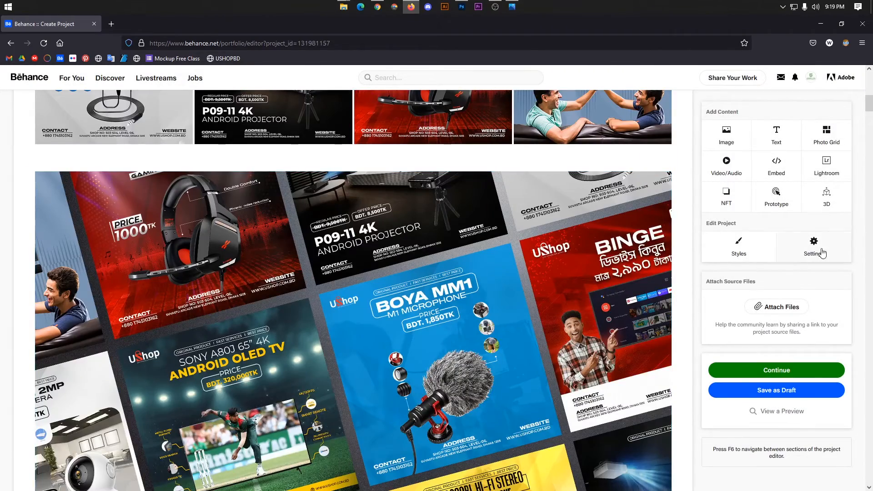
left_click(786, 370)
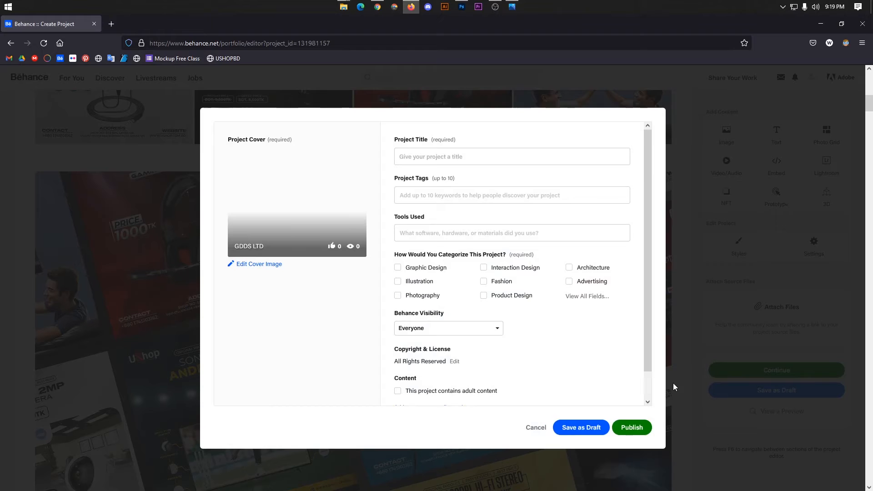
left_click(461, 8)
Create a new 808 × 632 px Photoshop document at 300 ppi.
left_click(313, 51)
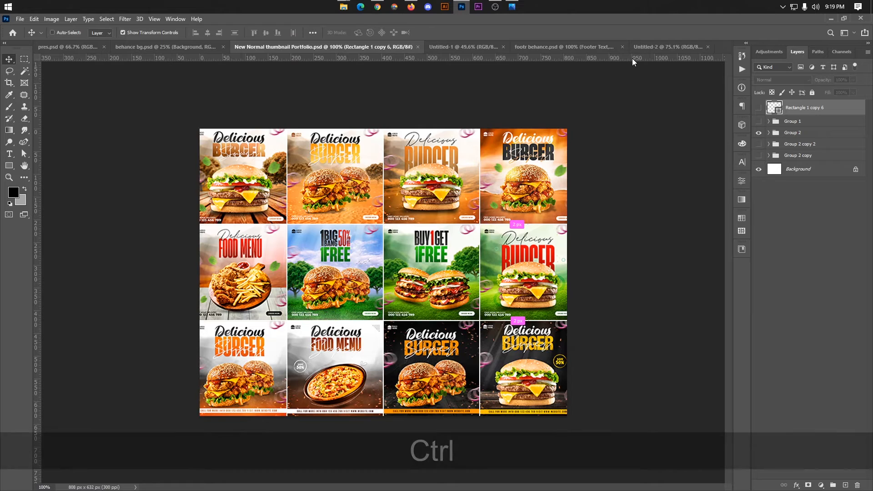
key("ctrl+n")
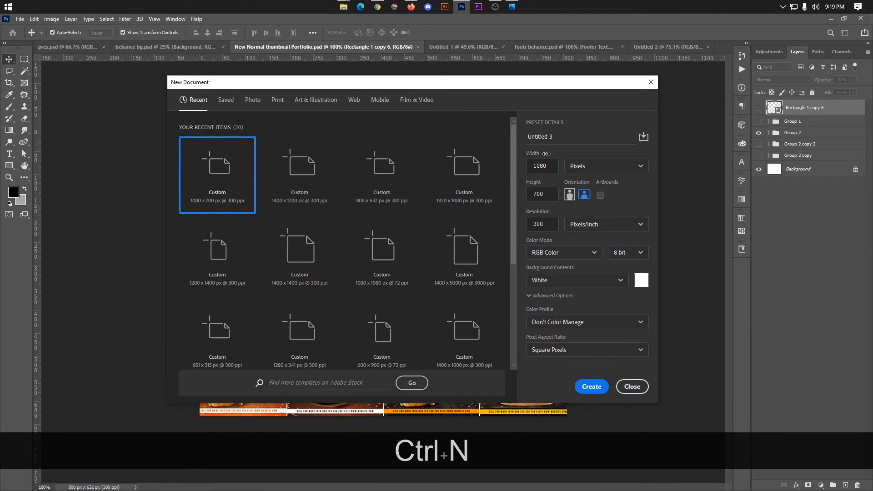
left_click(521, 172)
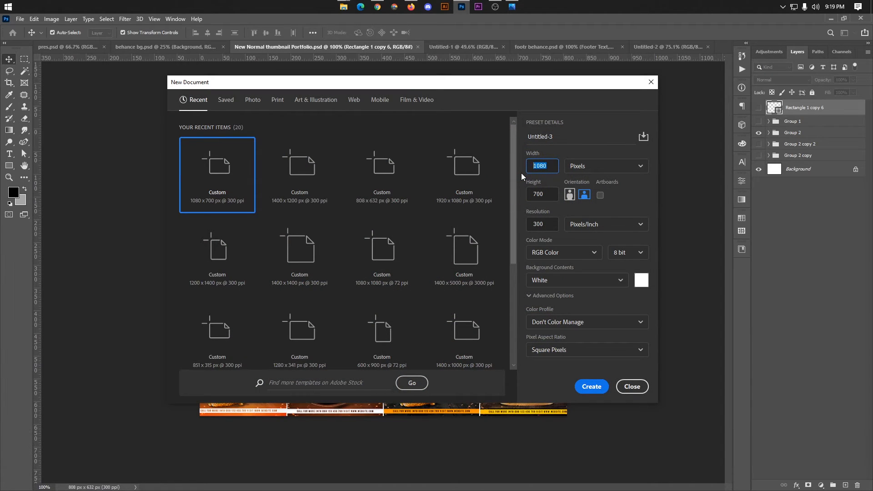
type("808")
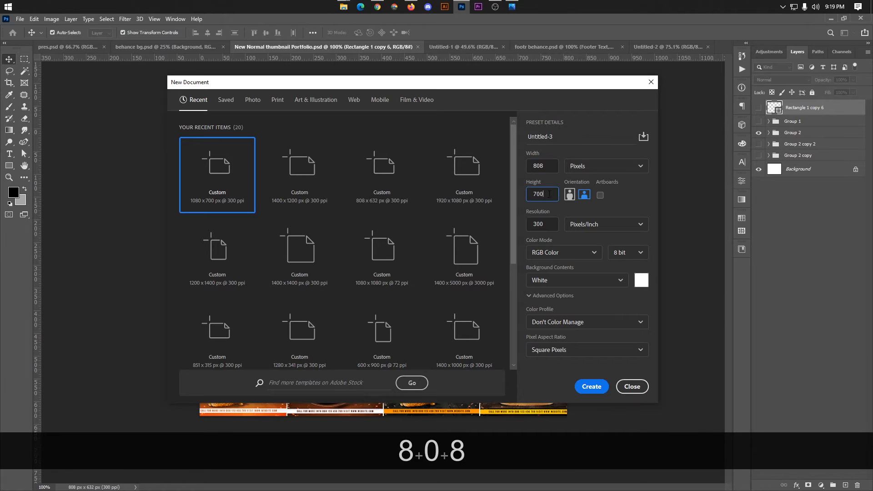
type("632")
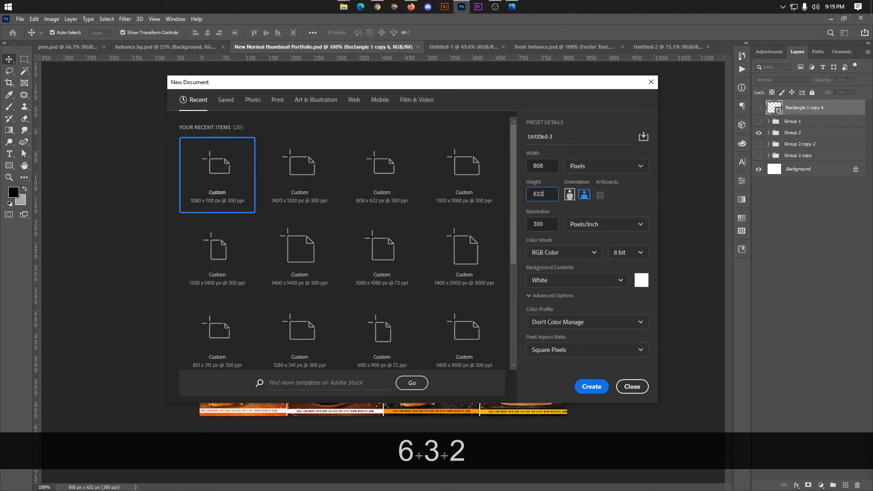
key("Return")
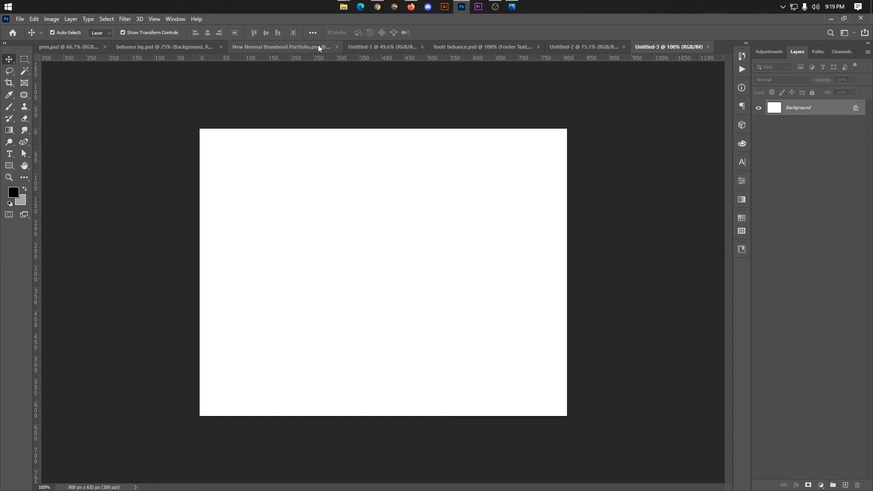
Place all 14 banner images from the folder into the blank 808 × 632 px document.
mouse_move(339, 5)
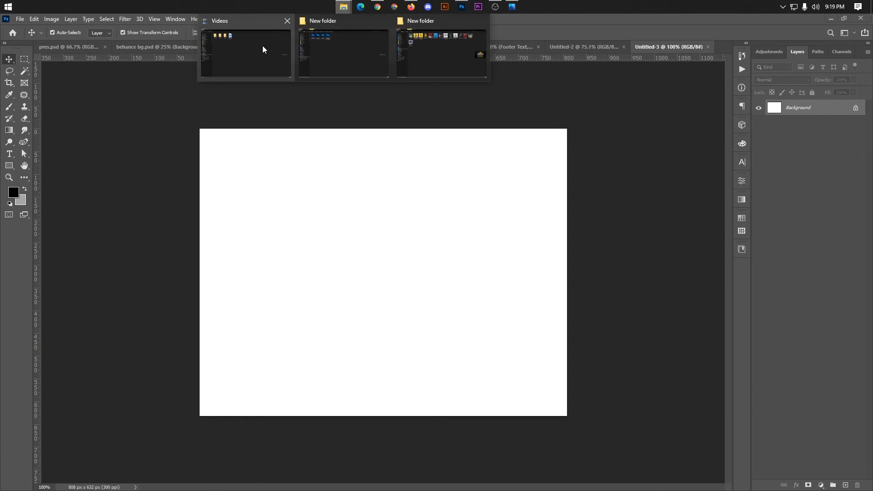
left_click(262, 45)
left_click(123, 87)
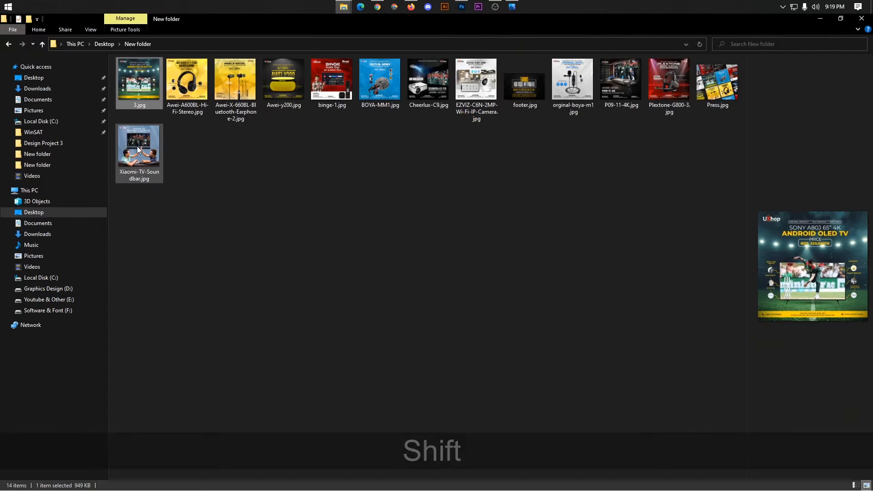
left_click(137, 146, "shift")
left_click_drag(331, 88, 392, 242)
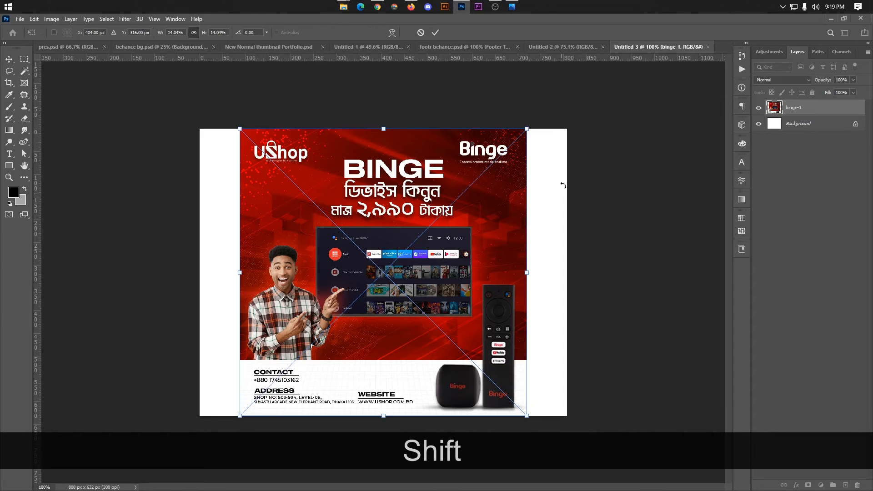
left_click(431, 34)
left_click(431, 34)
left_click(431, 34)
left_click(431, 34)
left_click(430, 34)
left_click(431, 34)
left_click(431, 34)
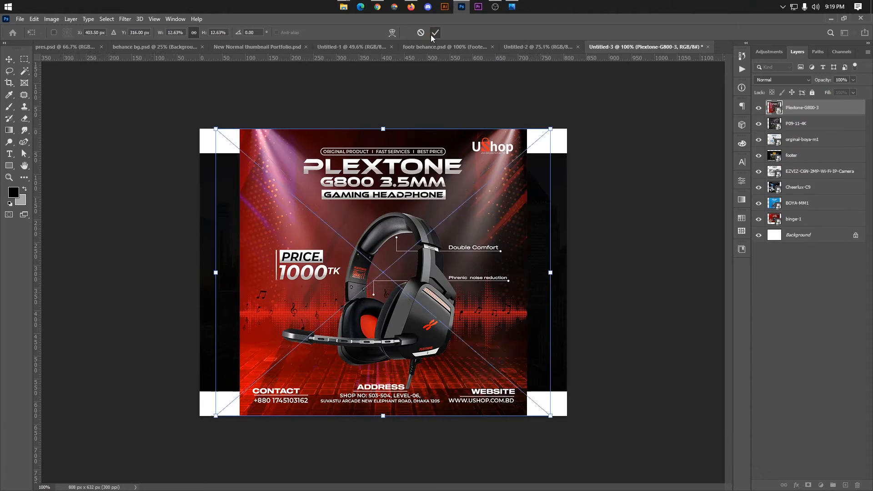
left_click(431, 34)
left_click(431, 34)
left_click(430, 34)
left_click(431, 34)
left_click(431, 34)
left_click(431, 35)
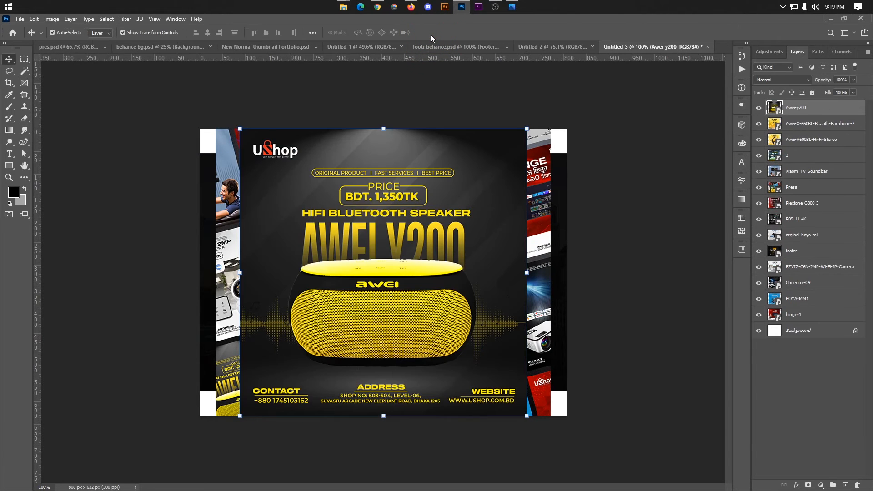
left_click(660, 229)
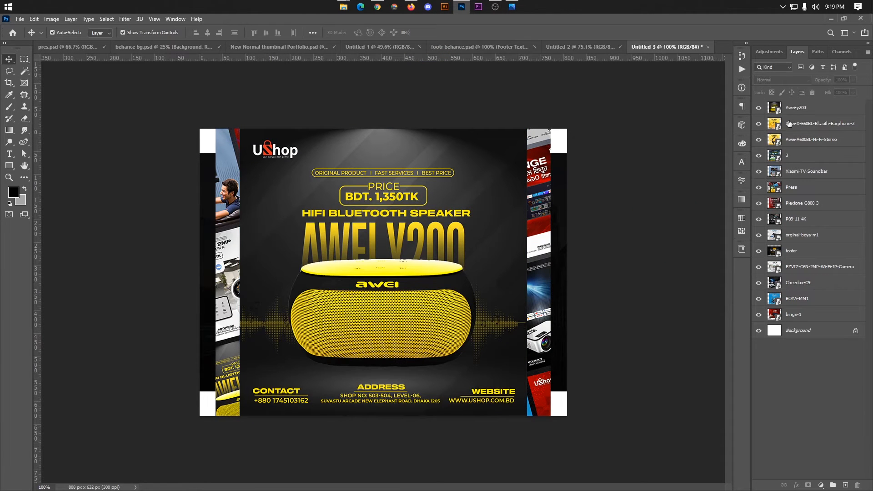
Group the 14 image layers into Group 1 and shrink it around the canvas centre.
left_click(792, 108)
left_click(797, 313, "shift")
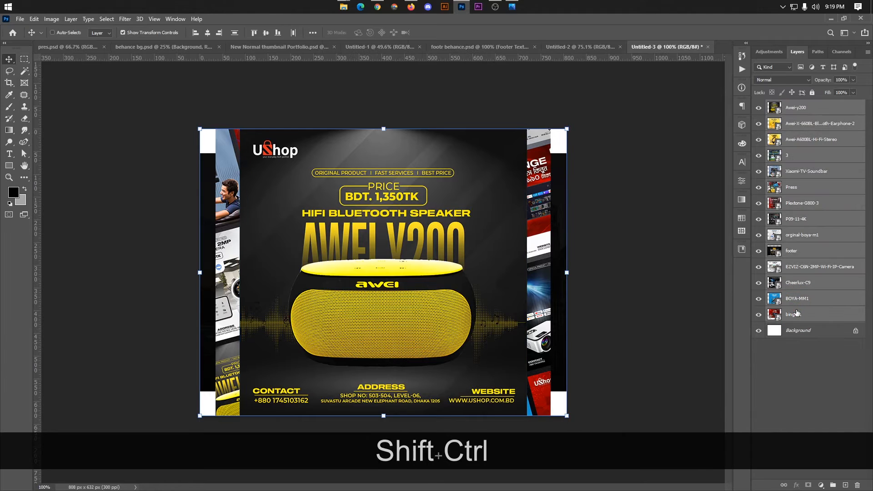
key("ctrl+g")
key("ctrl+t")
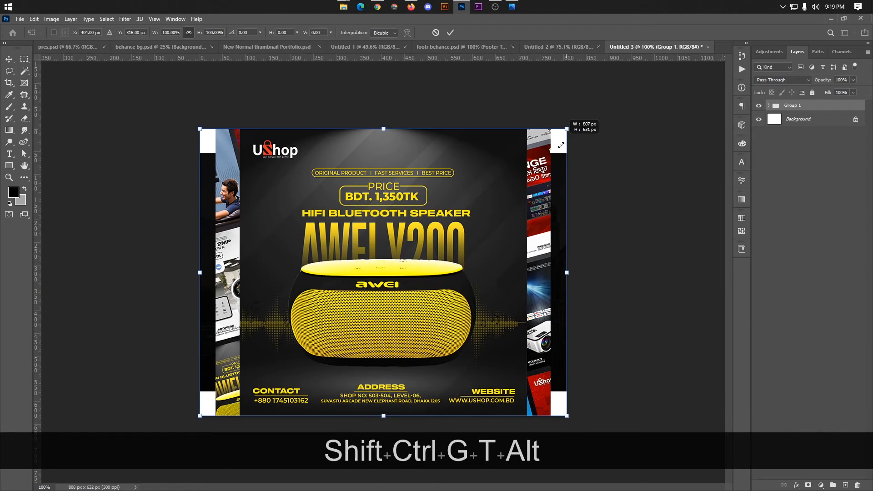
left_click_drag(561, 145, 497, 200)
left_click(451, 32)
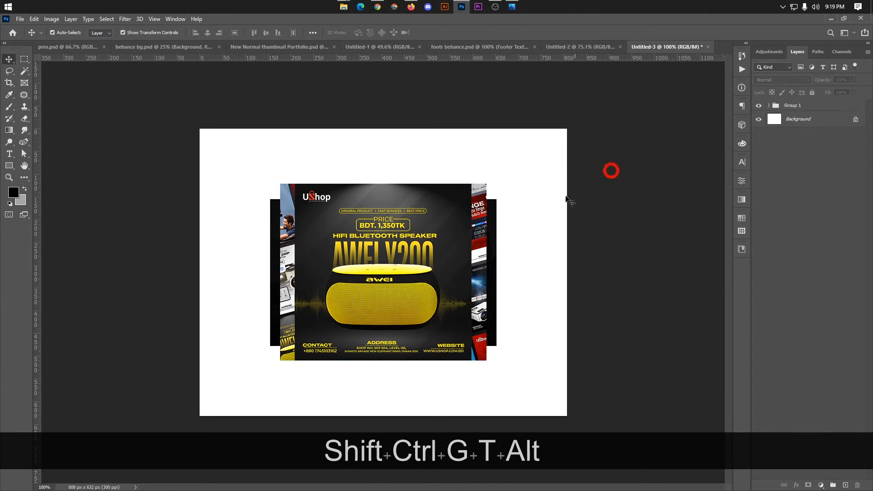
Delete the footer and Press image layers from Group 1.
left_click(768, 106)
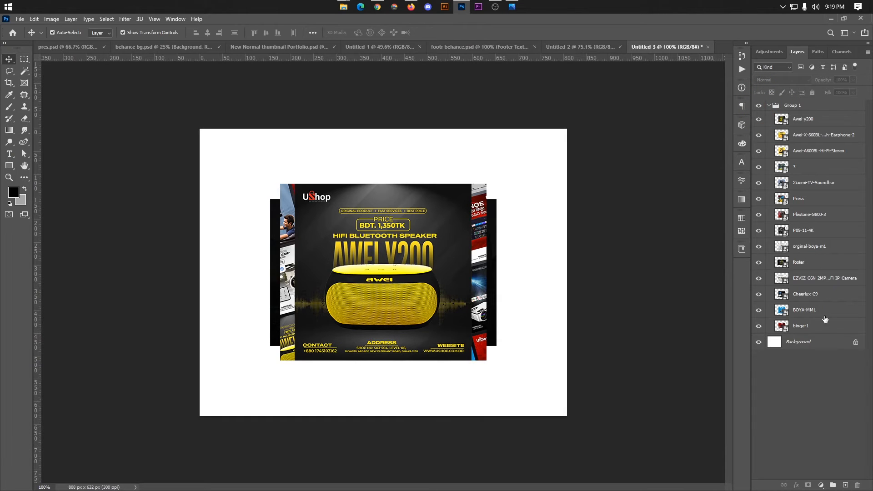
left_click(808, 263)
key("BackSpace")
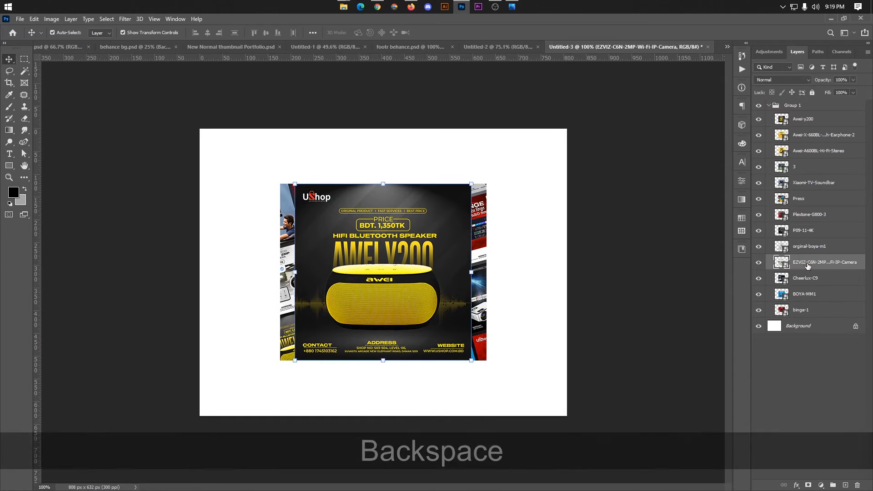
left_click(648, 274)
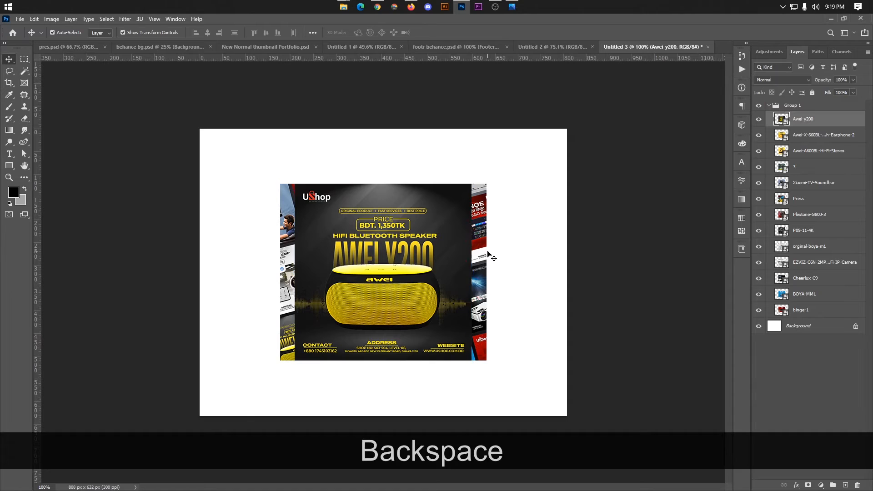
left_click(486, 257)
key("BackSpace")
left_click(595, 230)
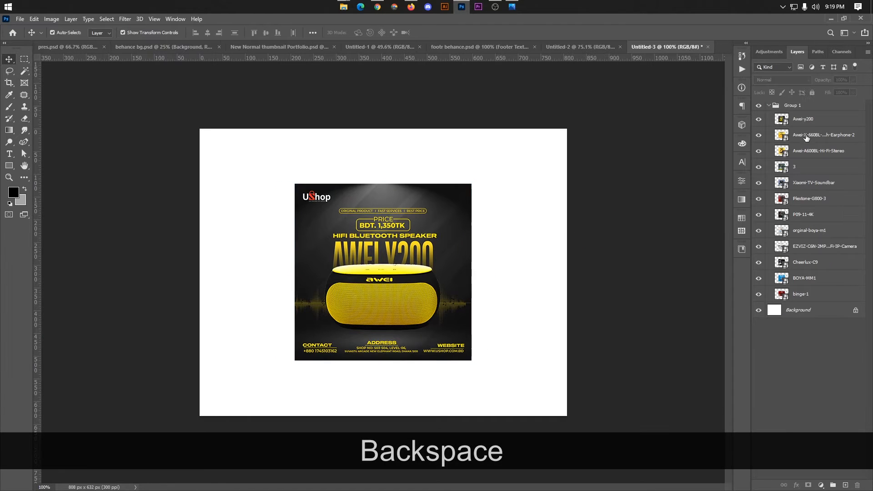
Scale Group 1 to about 32% and move it toward the canvas's upper left.
left_click(796, 119)
left_click(769, 106)
left_click(794, 106)
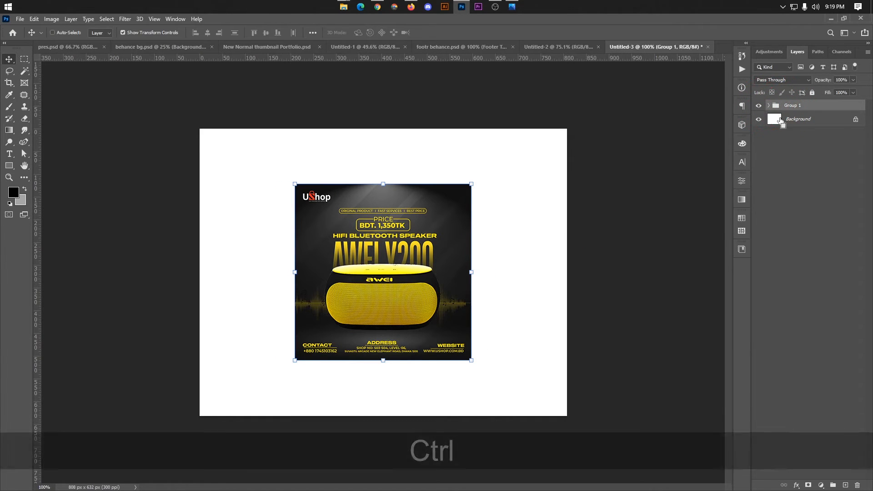
key("ctrl+t")
left_click_drag(476, 184, 412, 237)
left_click_drag(391, 271, 289, 225)
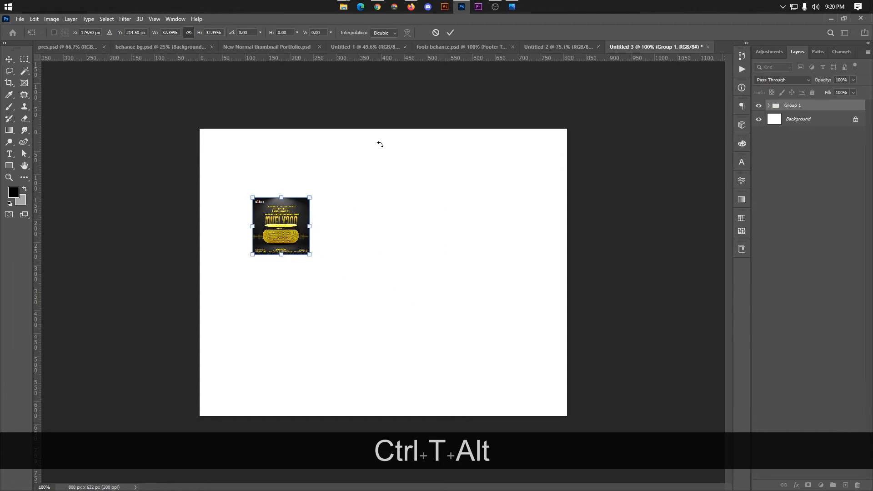
left_click(450, 32)
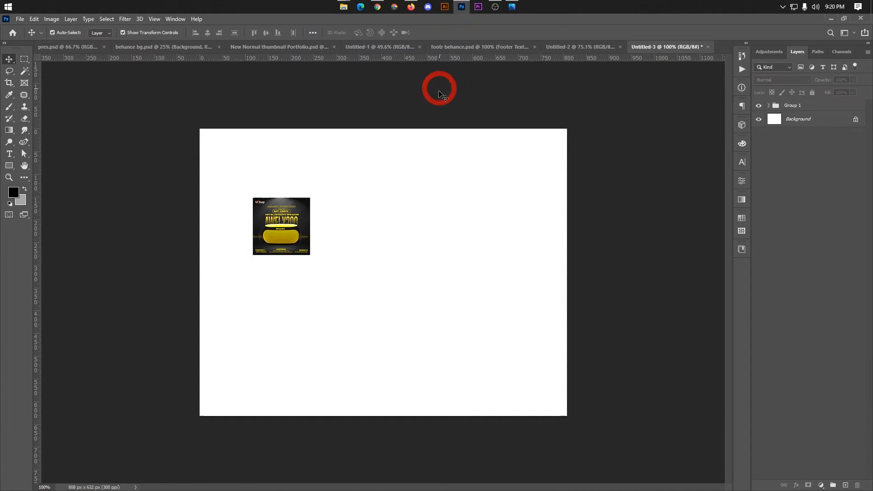
scroll(384, 271, "up", 1)
left_click(268, 228)
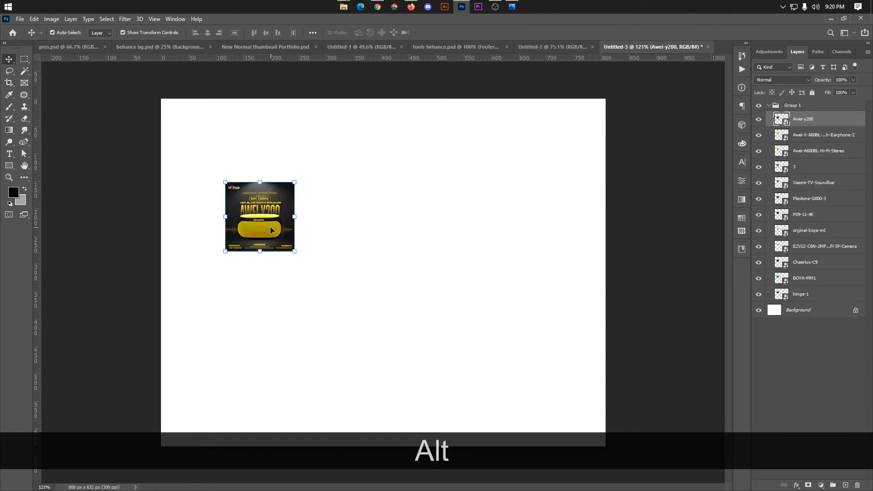
Line up the speaker, earphone and Sony TV banners in the top row, with headphones below.
left_click_drag(272, 230, 347, 226)
scroll(304, 193, "up", 4)
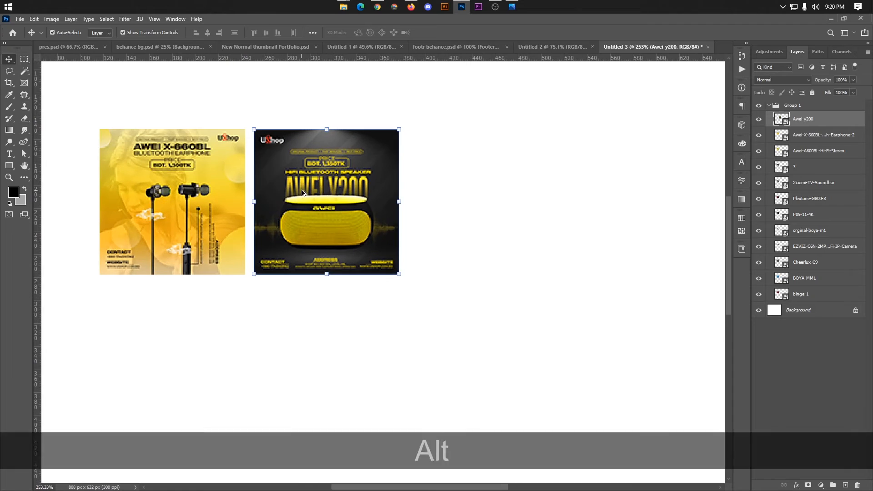
key("Left")
key("Left")
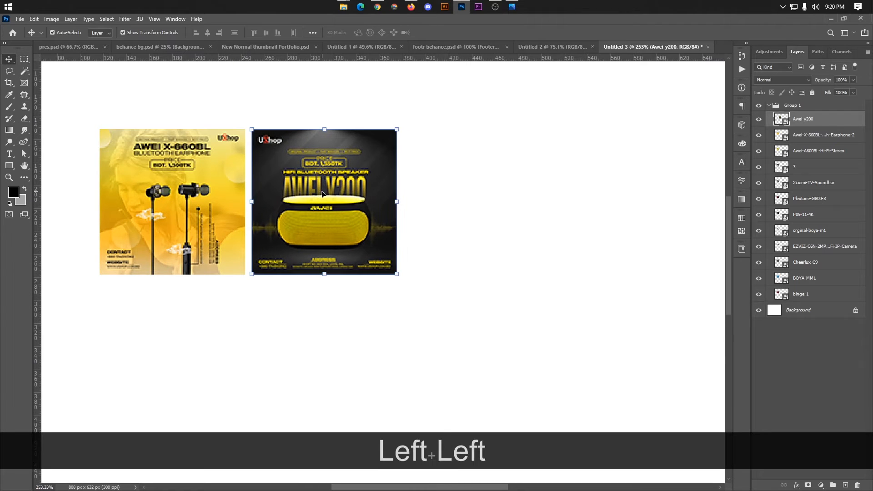
left_click(480, 259)
scroll(280, 249, "down", 2)
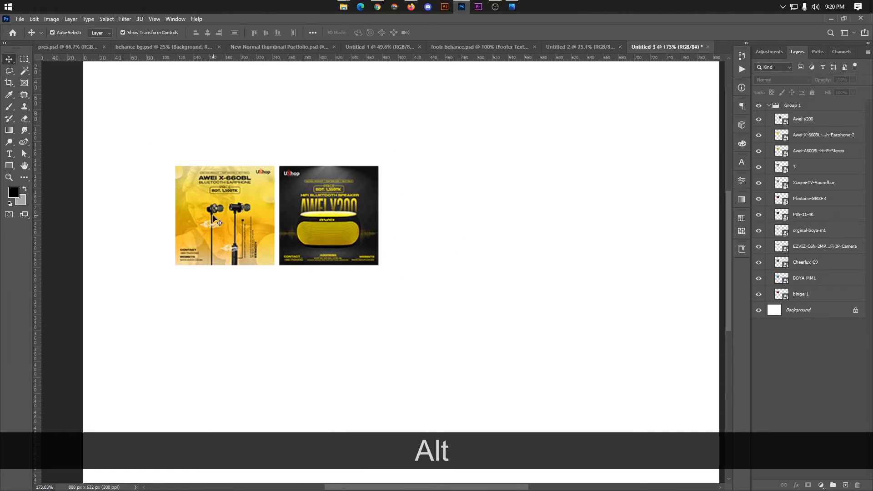
left_click_drag(214, 218, 422, 218)
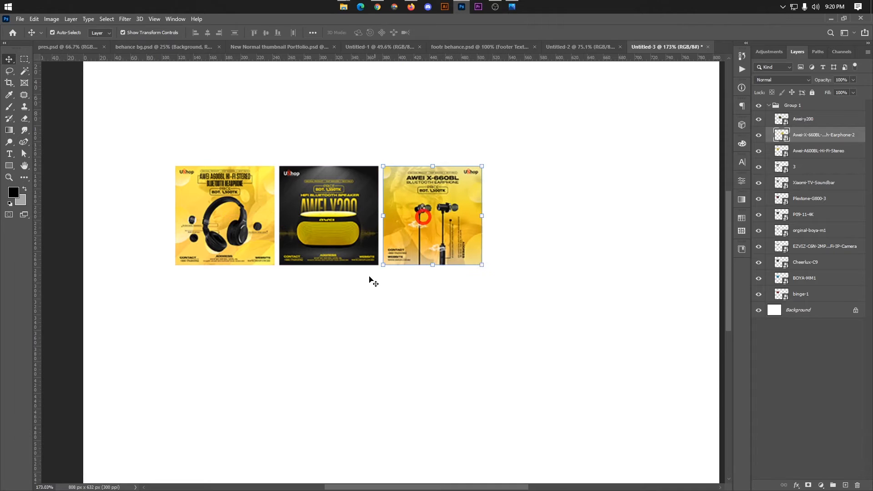
left_click_drag(242, 234, 468, 345)
left_click_drag(205, 234, 512, 236)
left_click_drag(454, 320, 543, 317)
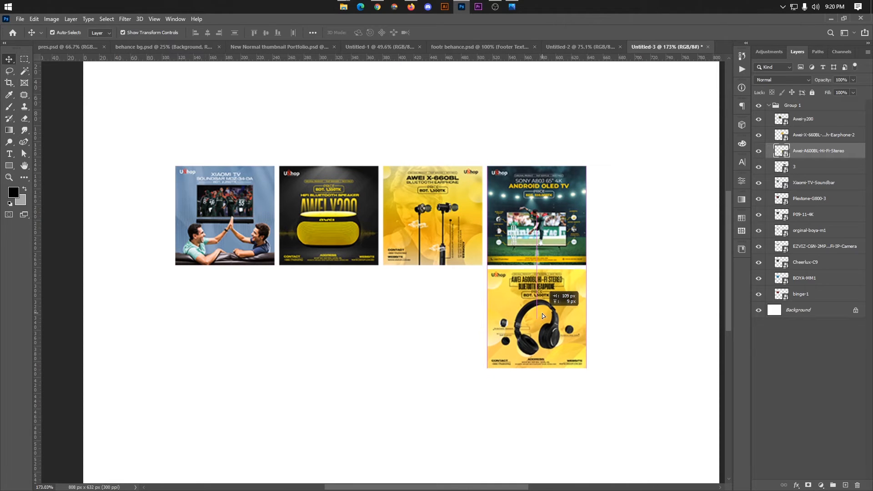
left_click_drag(446, 222, 454, 301)
key("ctrl+z")
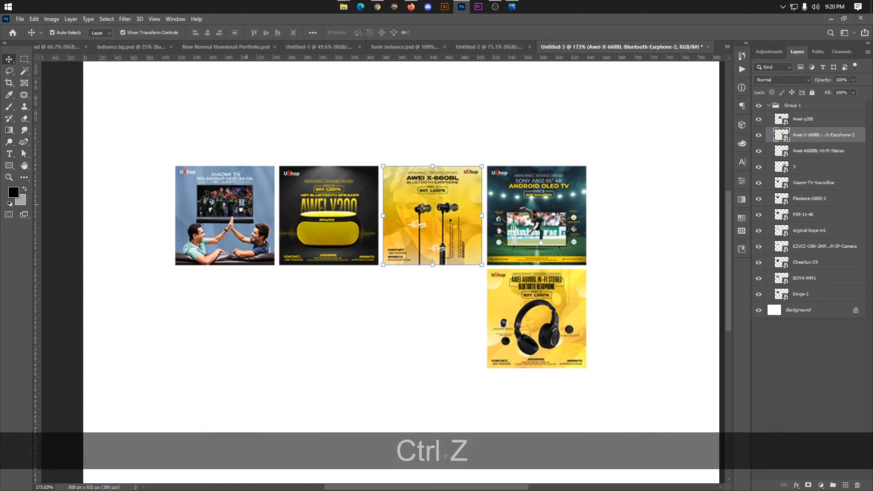
Move the Xiaomi TV, Plextone and P09-11 4K banners into the second row.
left_click(225, 211)
left_click(200, 319)
left_click_drag(256, 256, 464, 358)
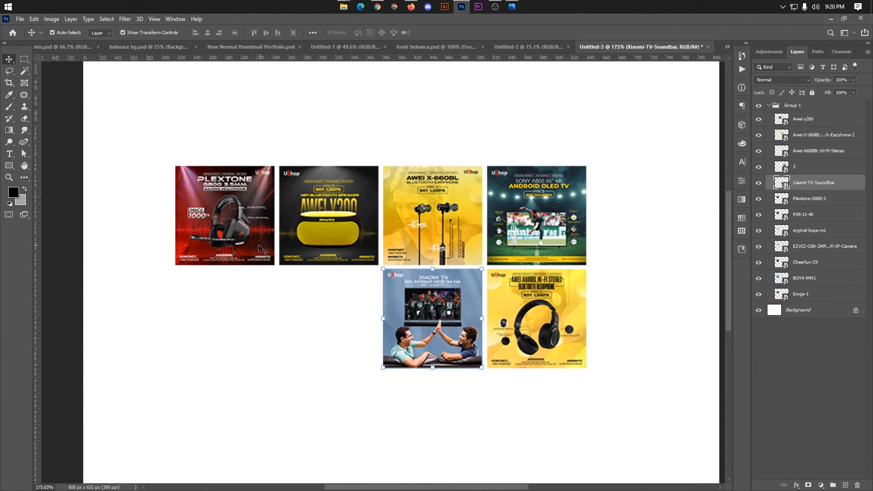
left_click_drag(256, 248, 359, 350)
left_click_drag(212, 238, 211, 341)
Fill the bottom row with the Boya, Cheerlux C9 and BOYA MM1 banners.
left_click_drag(209, 218, 428, 409)
left_click_drag(227, 203, 330, 406)
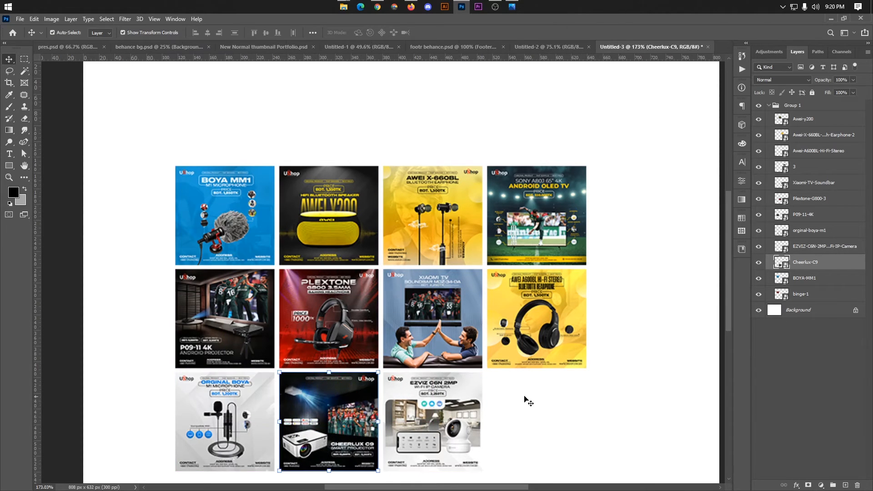
scroll(528, 401, "down", 2)
left_click_drag(265, 222, 479, 364)
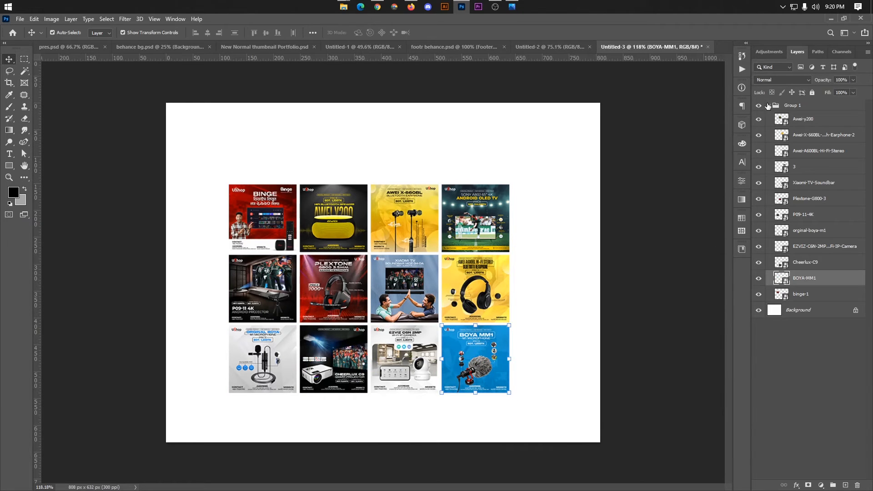
left_click(768, 106)
Copy the dark Background layer from Untitled-1 and paste it into Untitled-3.
left_click(462, 47)
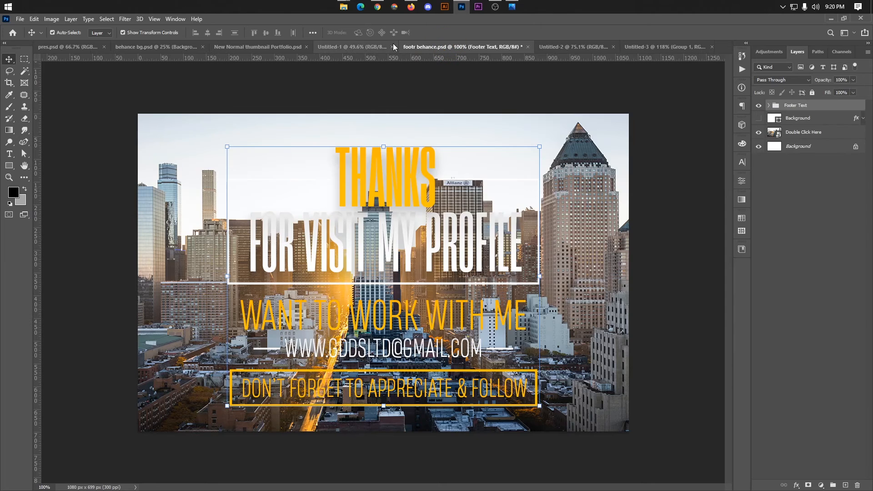
left_click(364, 46)
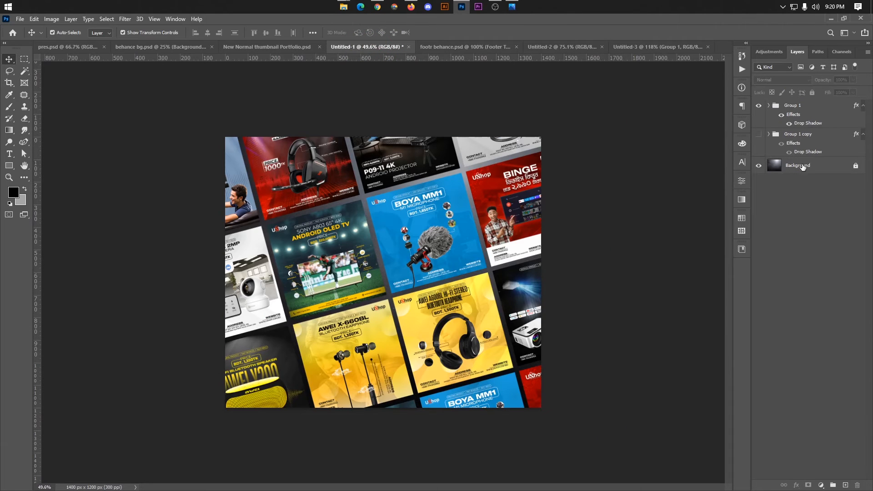
left_click(847, 169)
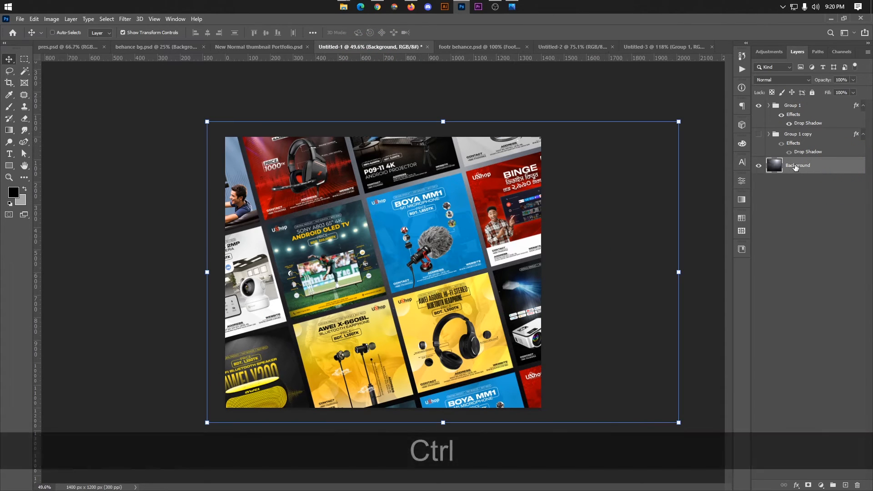
key("ctrl+c")
left_click(665, 47)
key("ctrl+v")
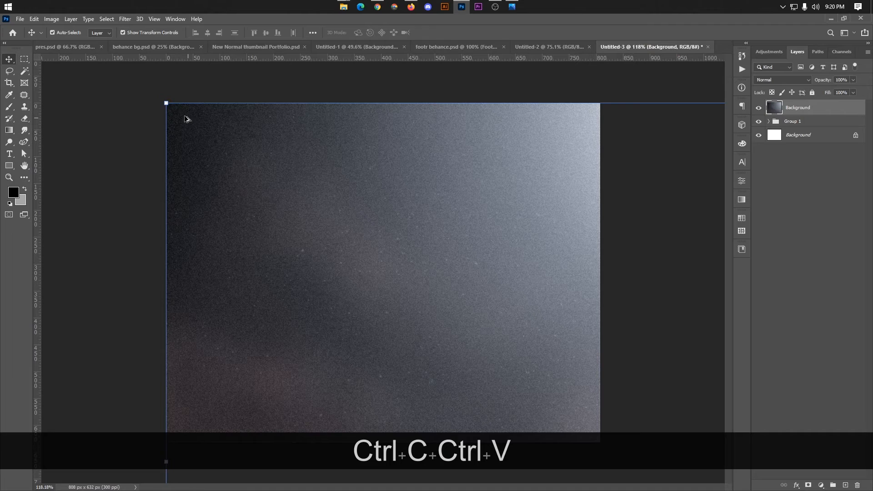
Scale and position the pasted backdrop so it covers the whole canvas.
left_click_drag(166, 103, 413, 261, "alt")
left_click_drag(523, 329, 256, 152)
scroll(172, 116, "down", 5, "alt")
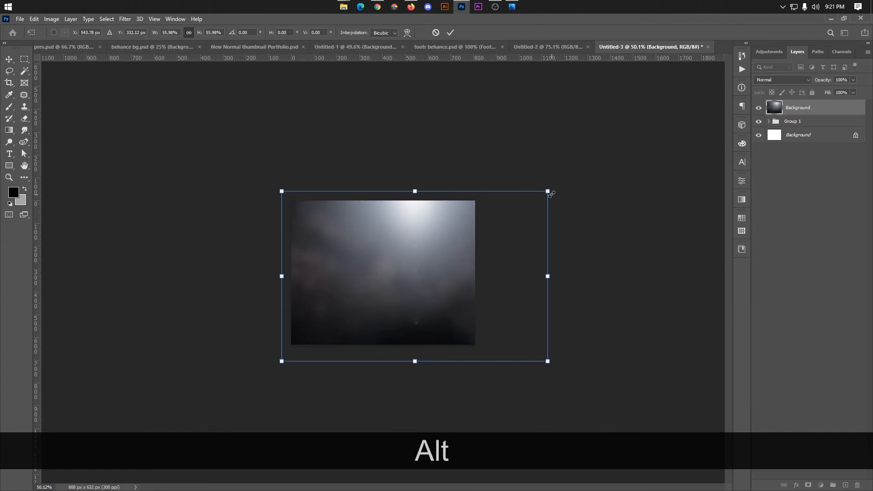
left_click_drag(550, 193, 541, 202, "alt")
left_click_drag(484, 234, 478, 230)
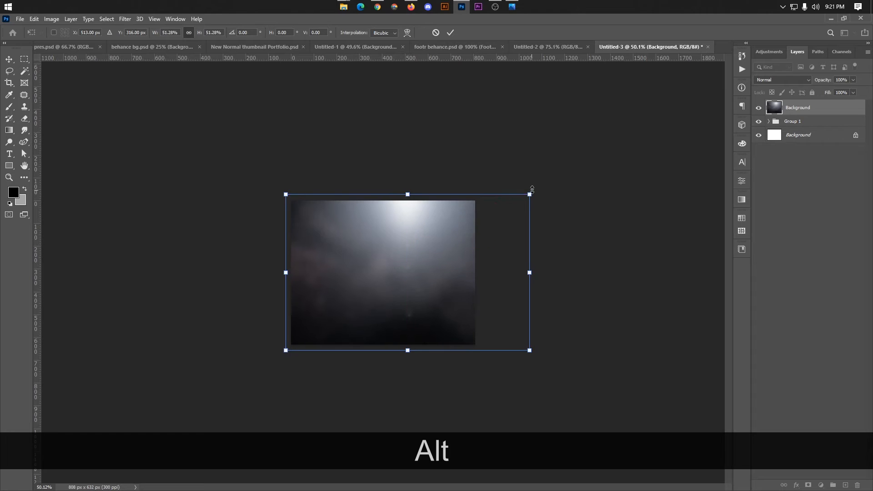
left_click_drag(533, 190, 553, 178, "alt")
left_click_drag(515, 222, 533, 219)
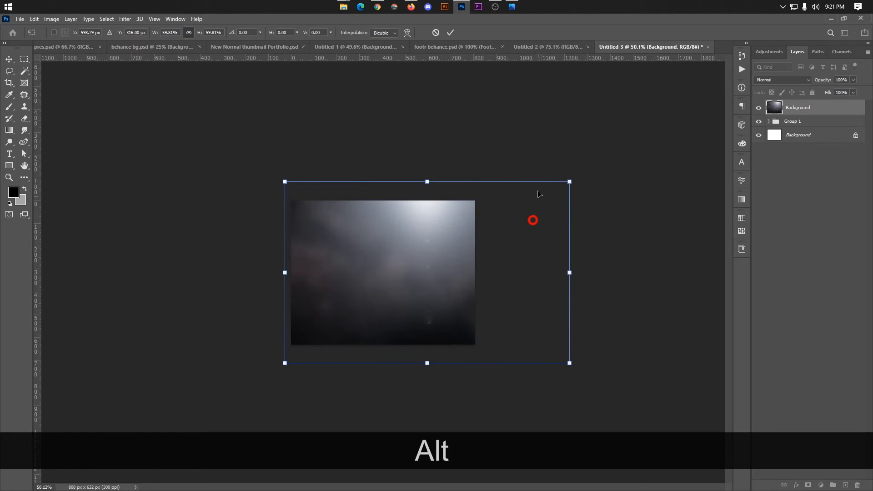
left_click(450, 32)
scroll(442, 150, "up", 1)
Move the backdrop layer beneath Group 1 and lock it.
left_click_drag(799, 108, 787, 128)
scroll(528, 223, "up", 1)
left_click(792, 106)
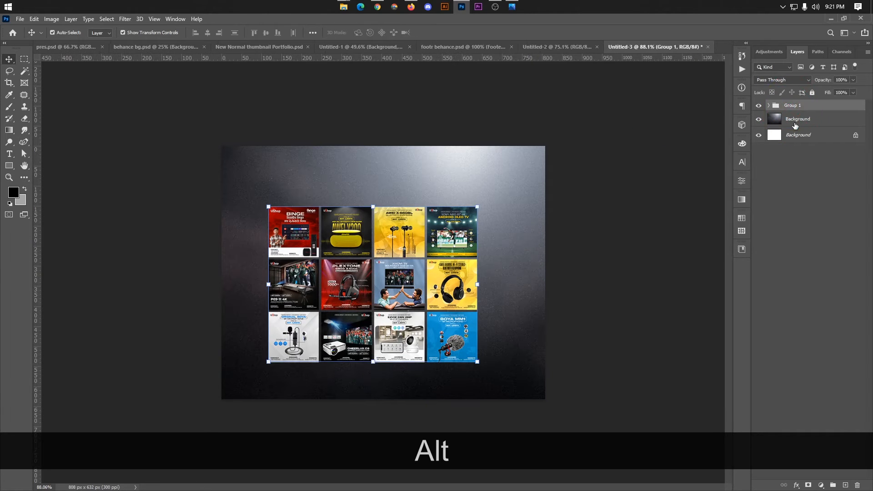
left_click(794, 119)
left_click(812, 92)
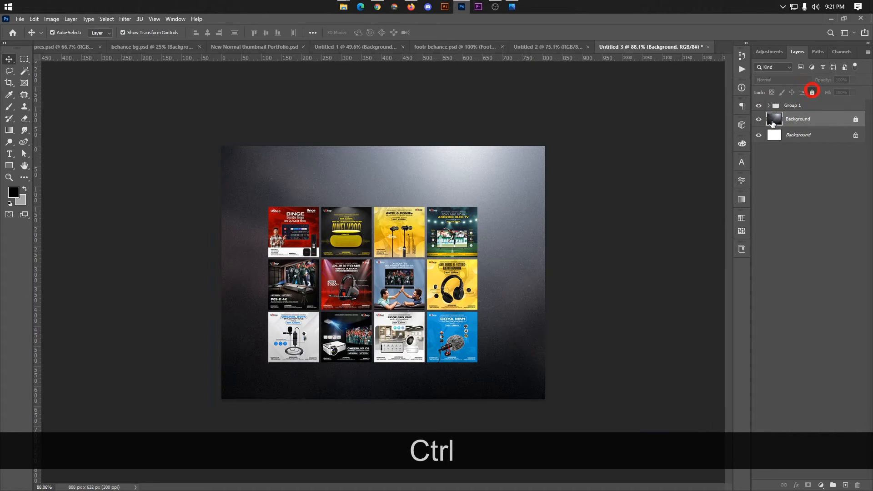
scroll(668, 170, "up", 2)
Enlarge the Group 1 thumbnail grid on the dark backdrop.
left_click(797, 104)
key("ctrl+alt+t")
left_click_drag(518, 216, 539, 170)
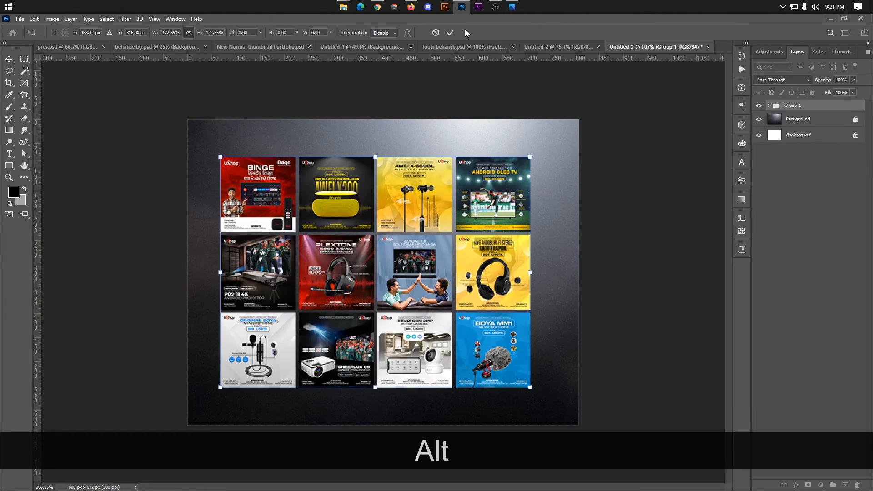
left_click(451, 32)
Add a Drop Shadow layer style to Group 1 and recheck its placement.
right_click(798, 106)
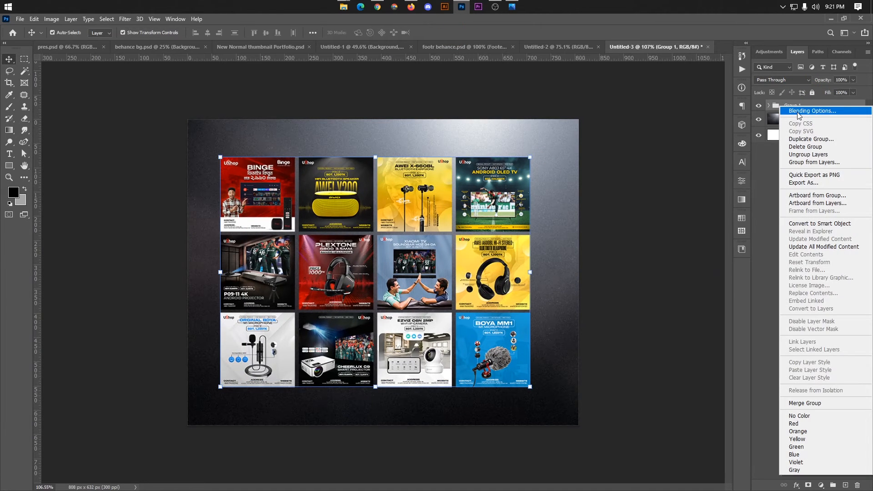
left_click(812, 111)
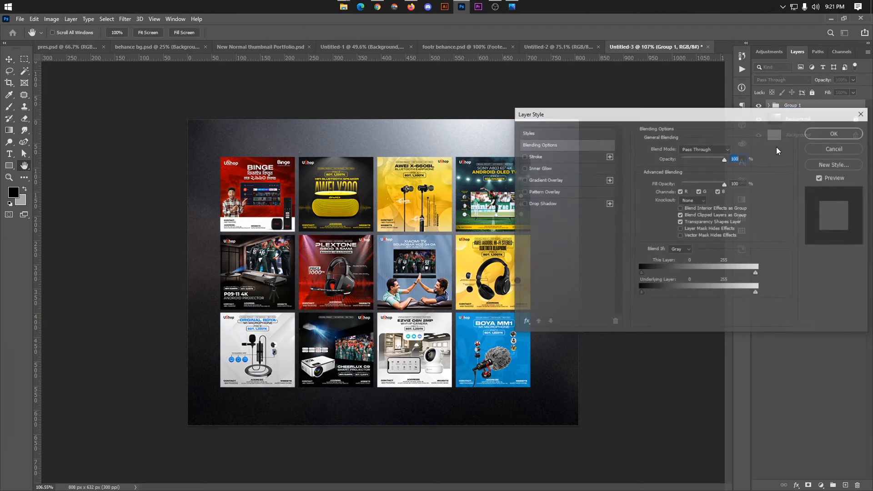
left_click(552, 204)
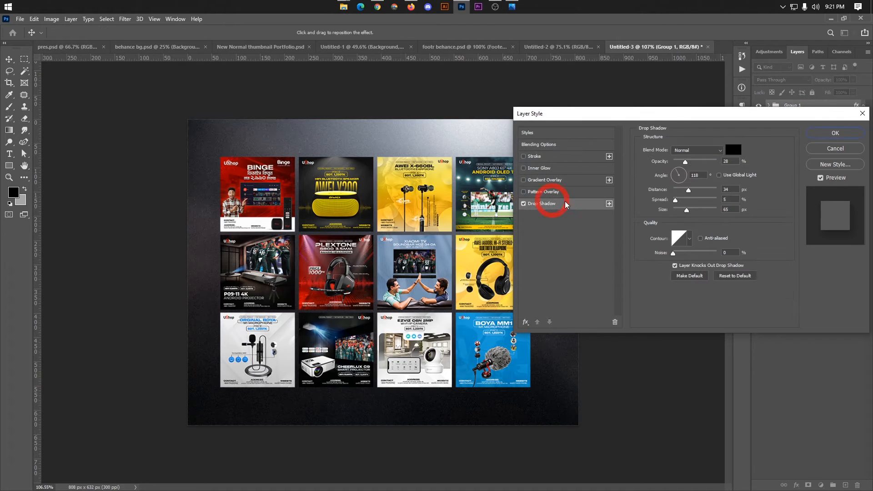
left_click(815, 134)
key("ctrl")
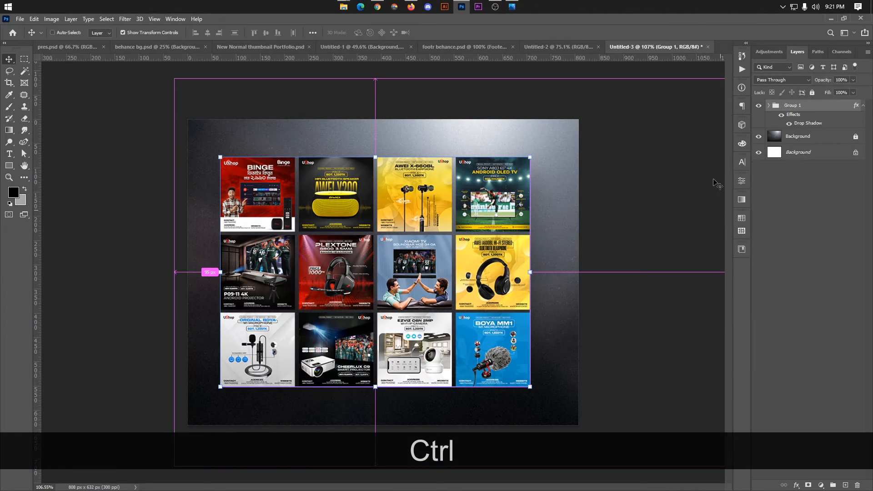
key("ctrl+t")
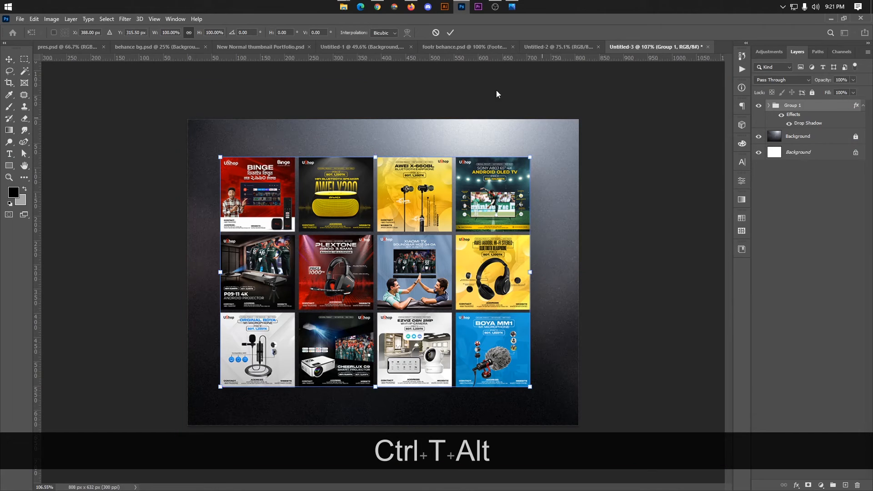
left_click(452, 33)
left_click(280, 285)
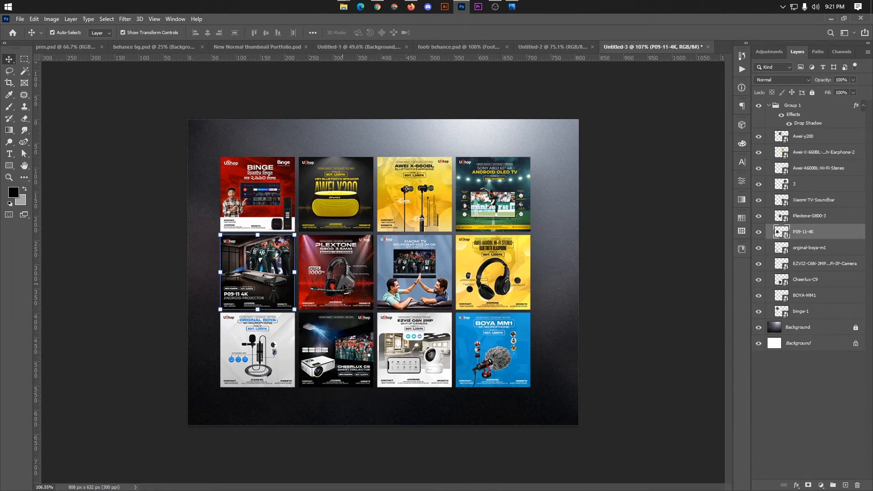
Duplicate the top-row binge, speaker, earphone and Sony OLED TV banners as a fourth row.
left_click(336, 284, "shift")
left_click(414, 284, "shift")
left_click(291, 196, "shift")
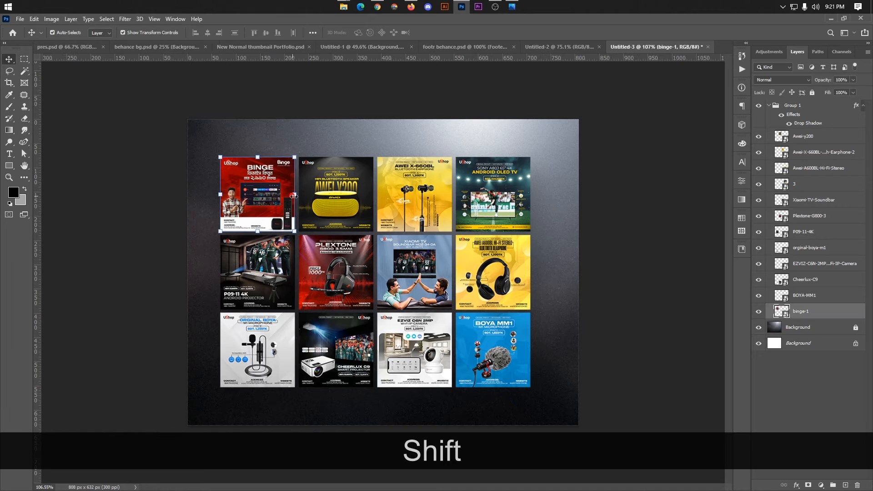
left_click(355, 207, "shift")
left_click(414, 200, "shift")
left_click(499, 215, "shift")
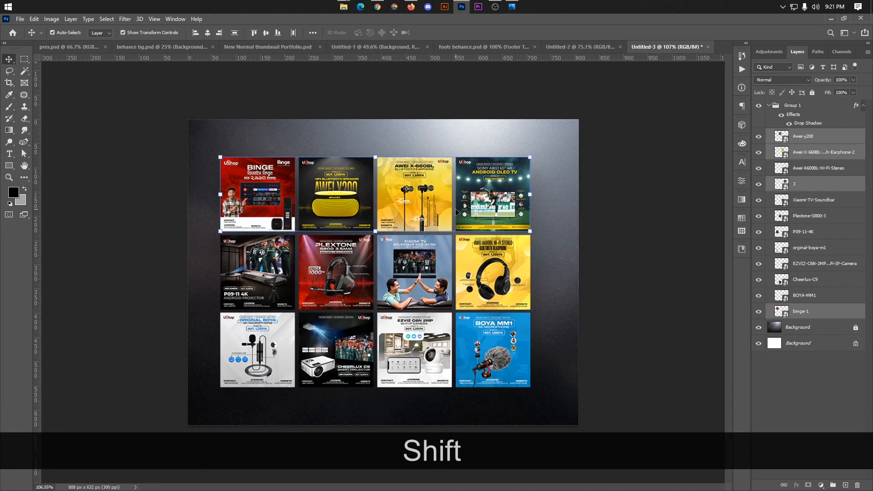
left_click(654, 193, "ctrl")
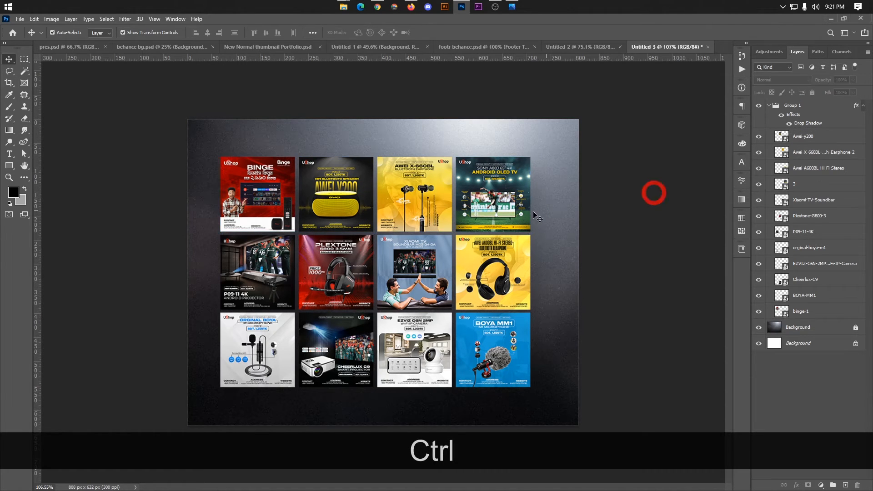
left_click(485, 207, "shift")
left_click(423, 202, "shift")
left_click(352, 204, "shift")
left_click(254, 201, "shift")
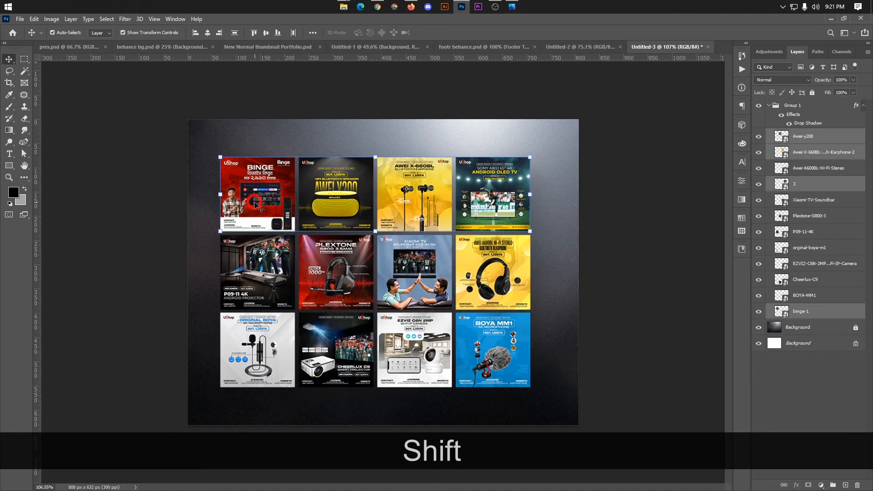
left_click_drag(332, 188, 333, 425)
scroll(389, 341, "up", 4)
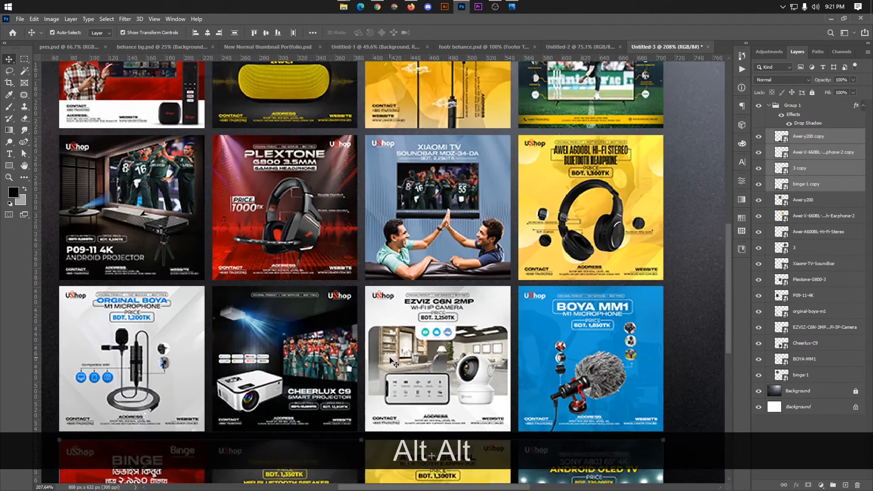
scroll(390, 347, "down", 2)
scroll(390, 348, "down", 5)
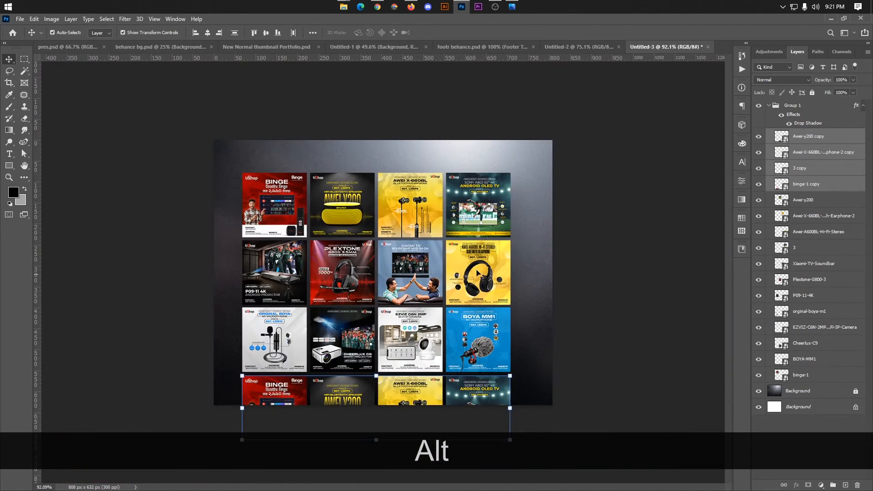
Scale Group 1 up to about 159% and rotate it −15° to fill the canvas.
left_click(771, 106)
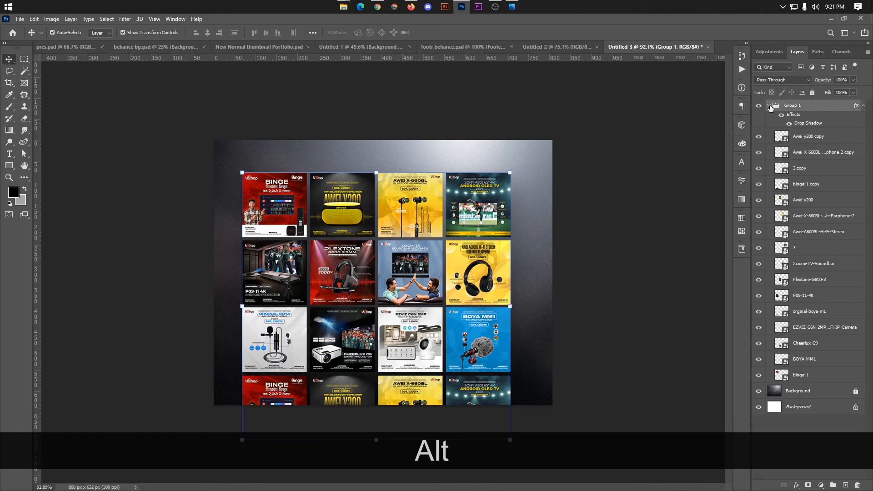
left_click(769, 106)
key("ctrl+t")
left_click_drag(402, 272, 409, 238)
left_click_drag(525, 138, 548, 111)
left_click_drag(559, 226, 589, 218)
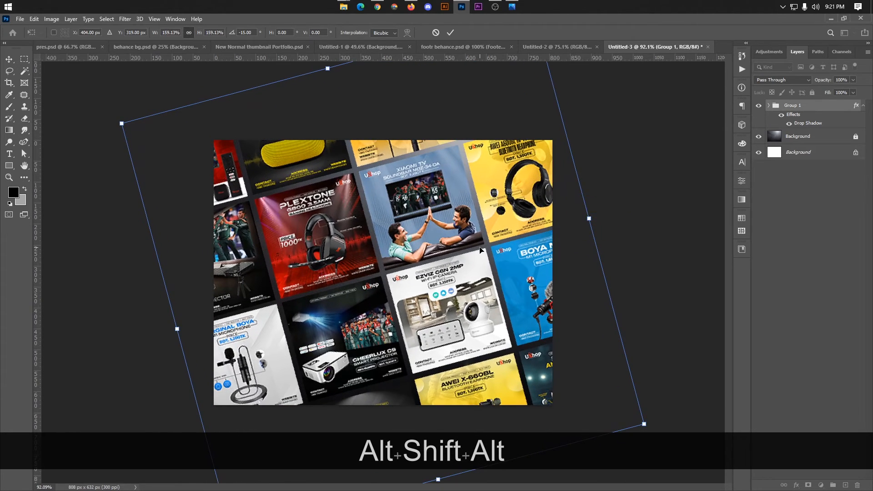
left_click_drag(481, 250, 480, 249)
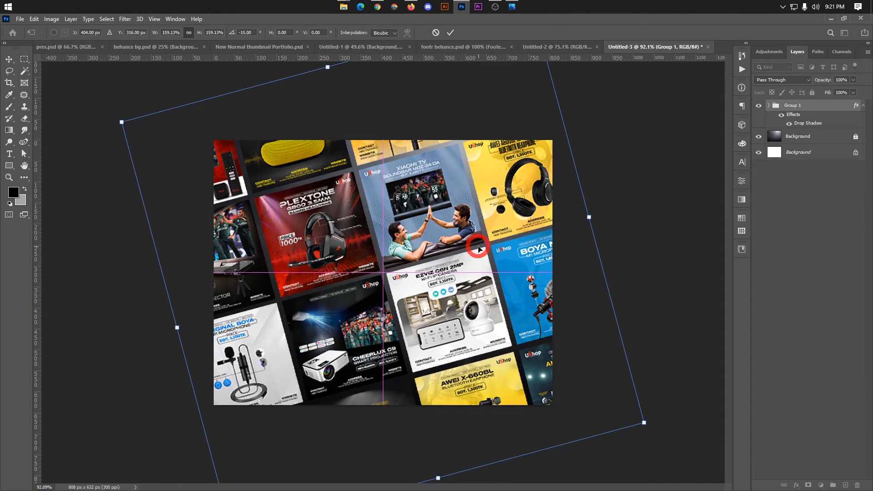
left_click(450, 33)
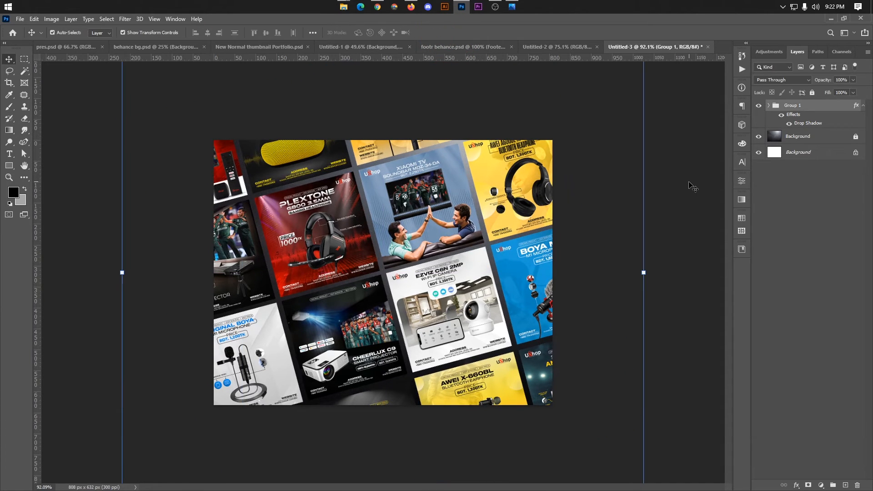
Export the collage via Save for Web as a quality-100 JPEG named Thum in New folder.
left_click(692, 186)
scroll(390, 146, "down", 1)
scroll(393, 180, "up", 2)
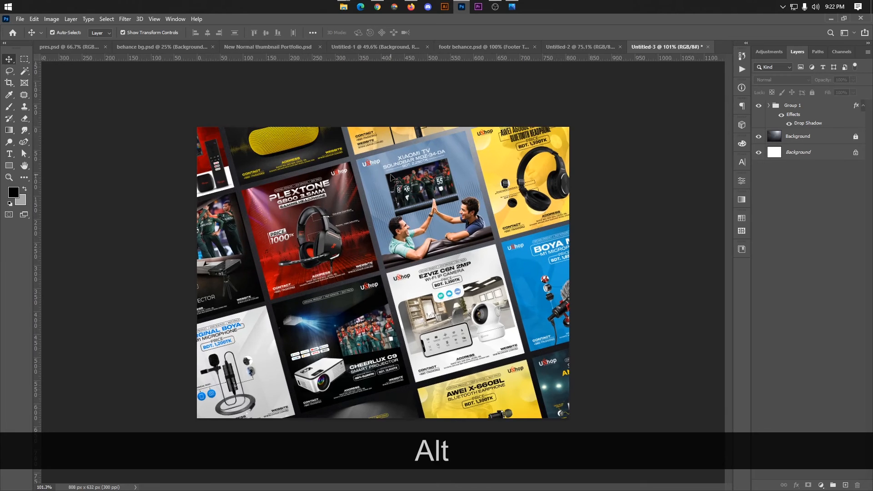
scroll(392, 178, "down", 3)
scroll(392, 182, "up", 2)
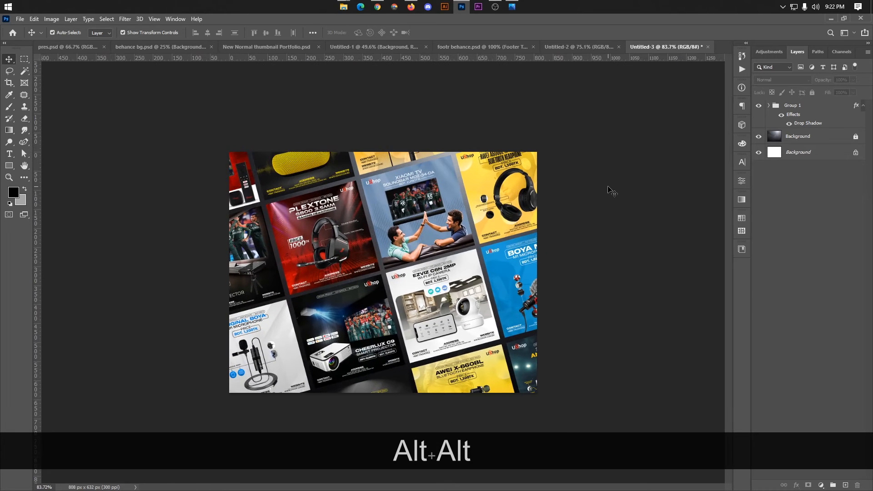
key("ctrl")
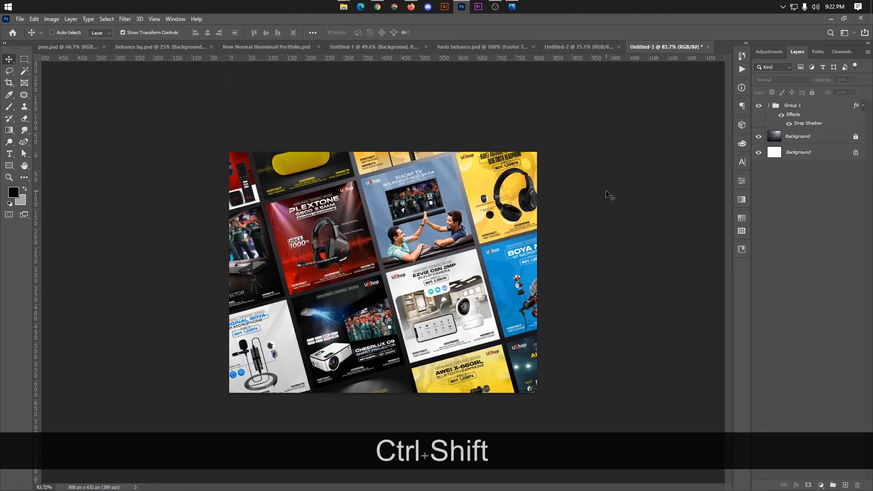
key("ctrl+shift+alt+s")
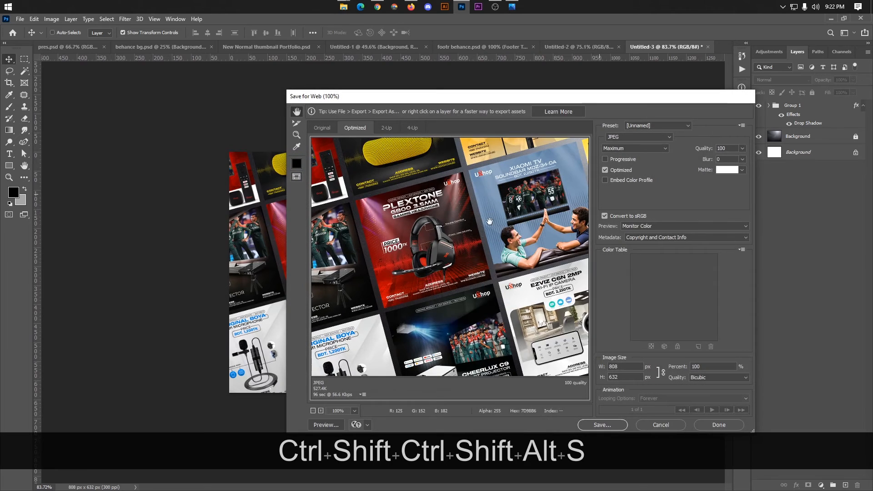
left_click(602, 425)
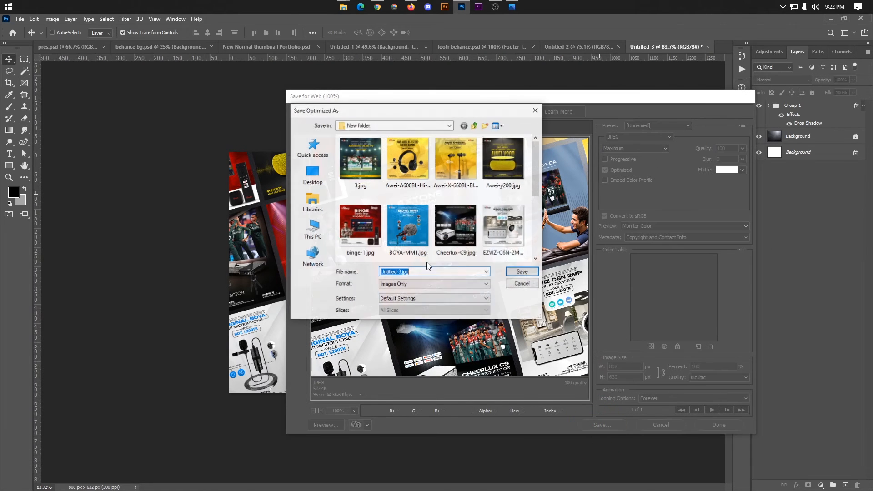
scroll(408, 228, "down", 3)
type("Thum")
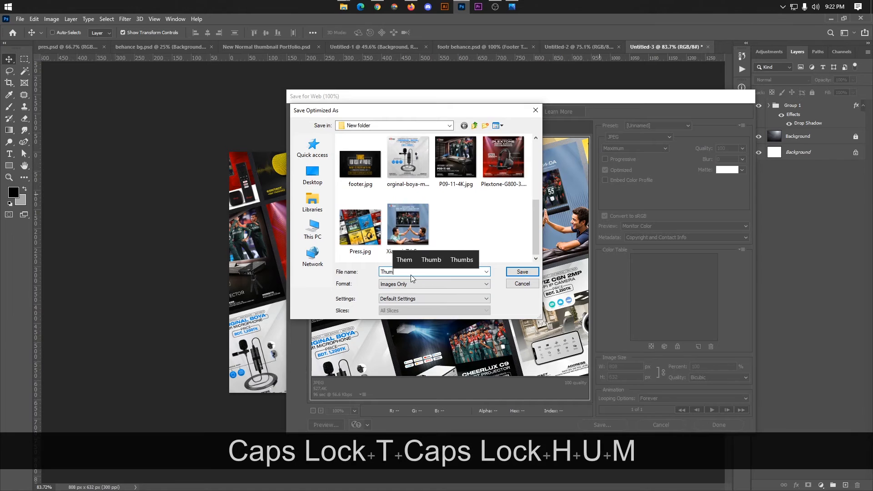
key("Return")
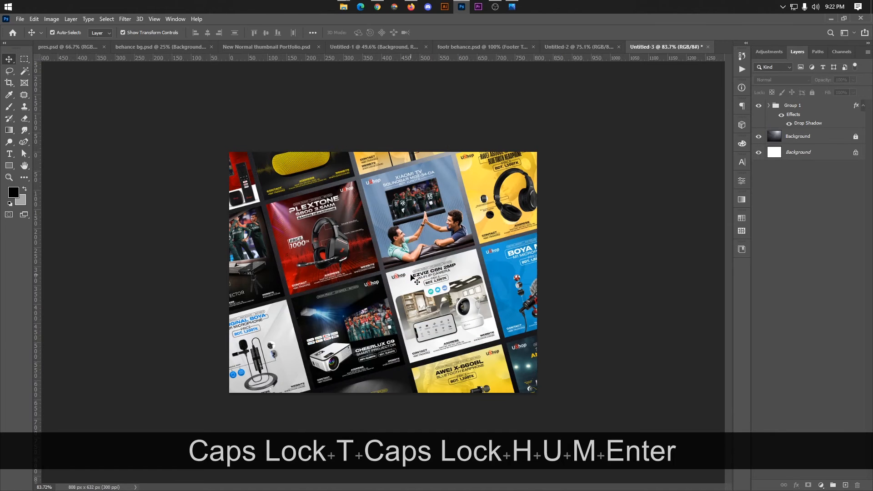
left_click(409, 7)
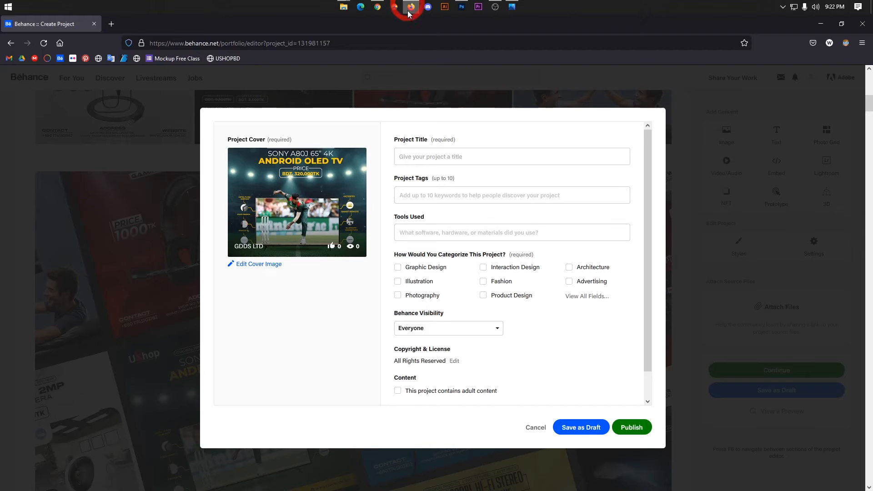
Upload Thum.jpg as the new project cover image and apply the crop.
left_click(272, 268)
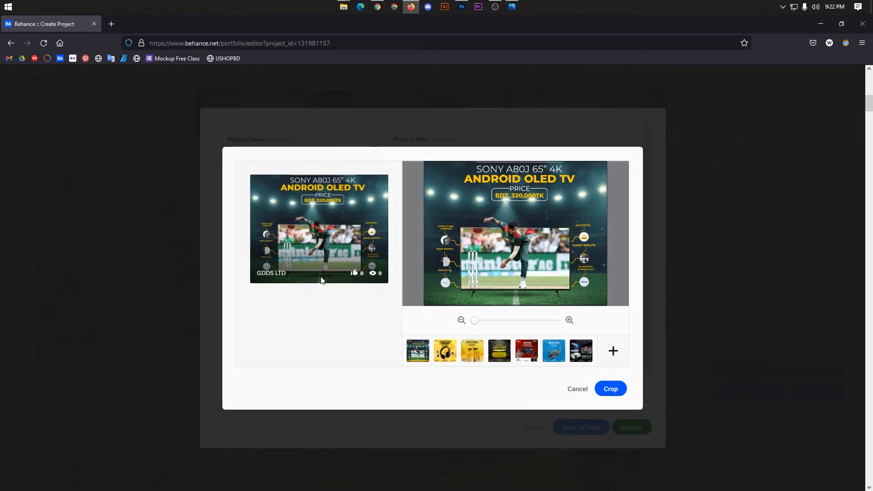
left_click(614, 352)
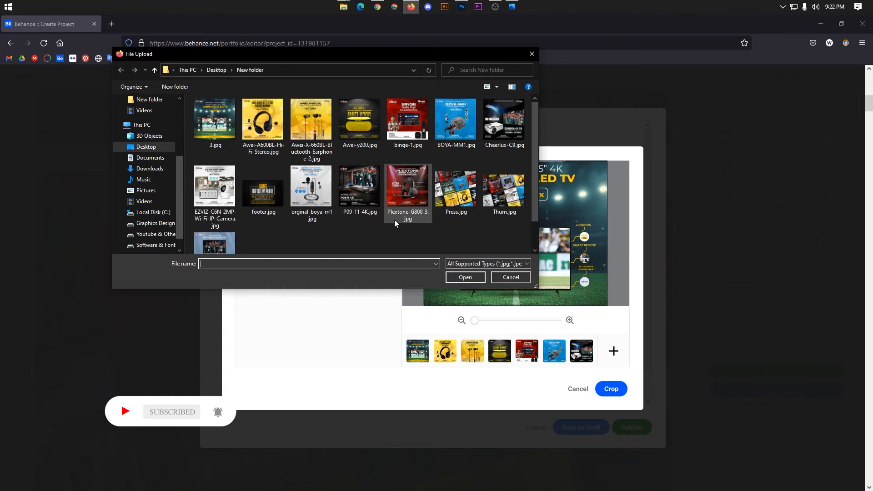
left_click(504, 191)
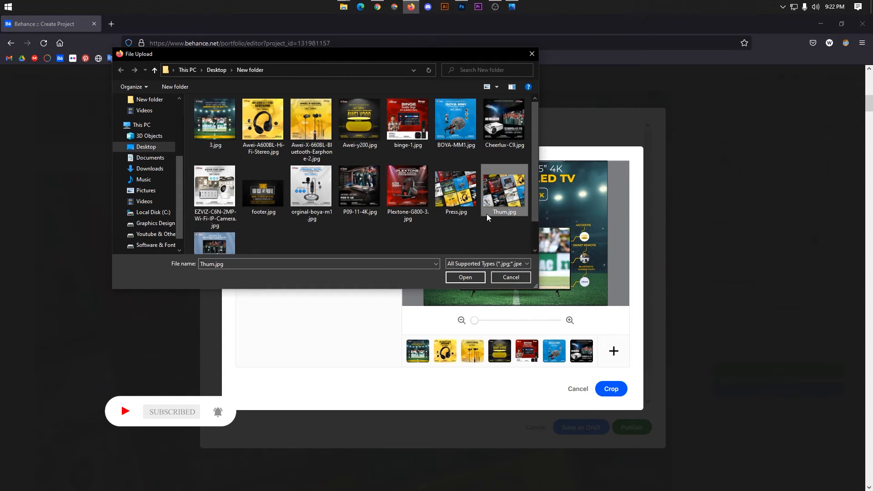
left_click(456, 277)
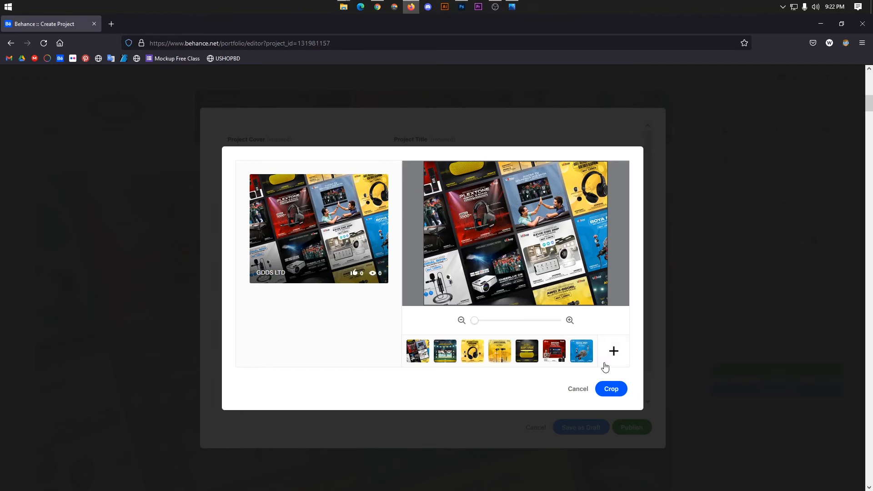
left_click(611, 389)
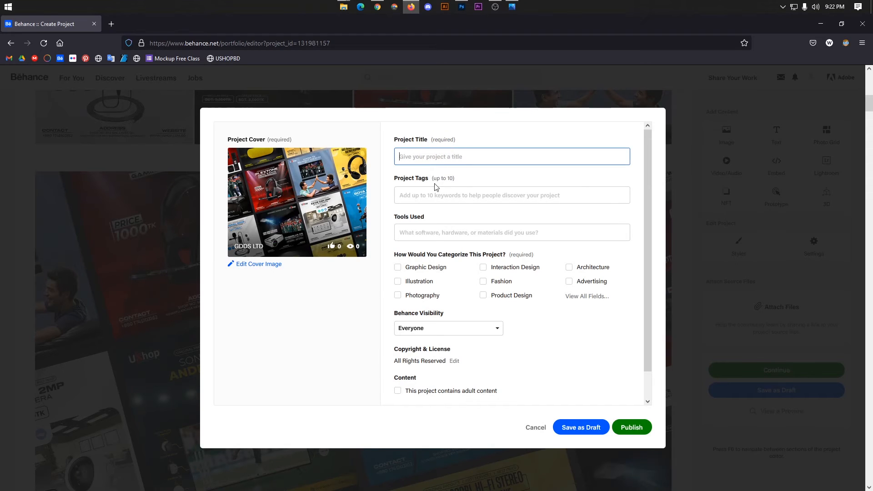
Copy the published gadget banner project's title into the new project's title field.
left_click(427, 199)
left_click(412, 229)
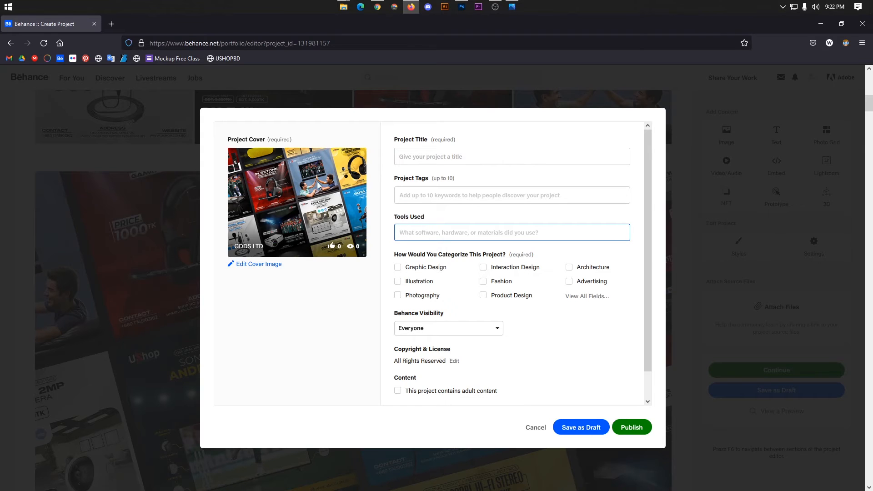
left_click(378, 8)
left_click(164, 21)
scroll(264, 229, "up", 8)
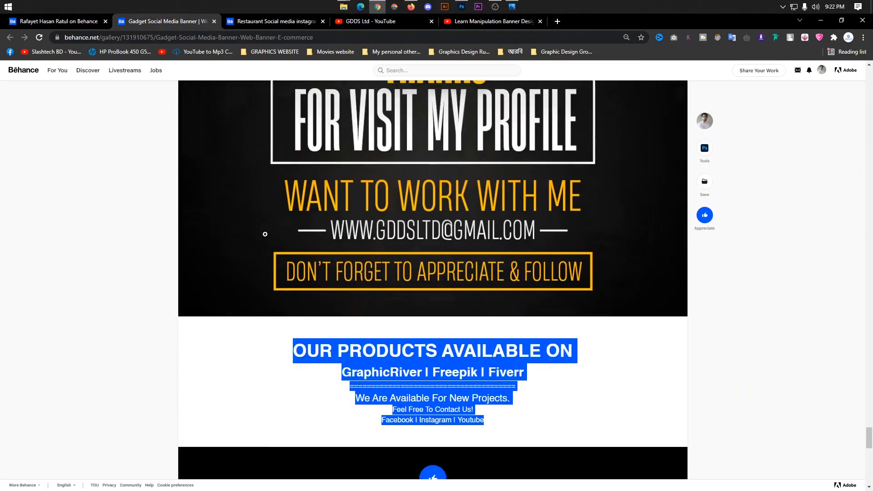
left_click_drag(870, 430, 870, 77)
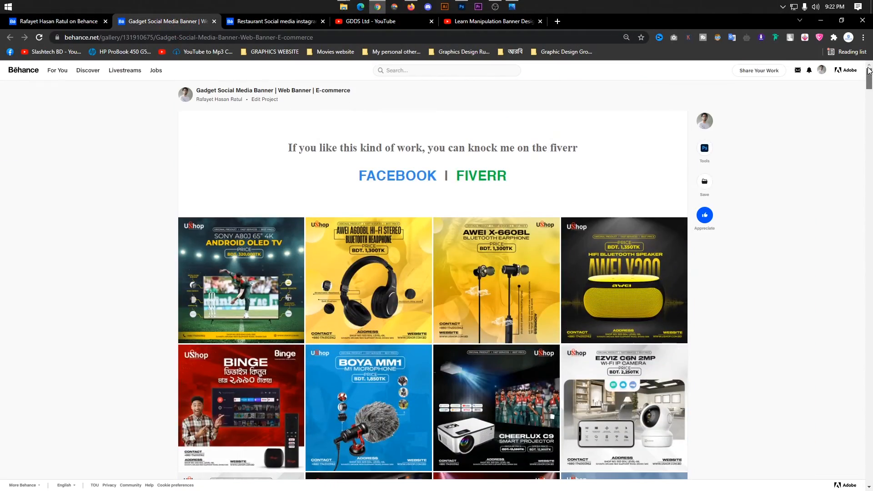
left_click_drag(358, 87, 196, 90)
key("ctrl+c")
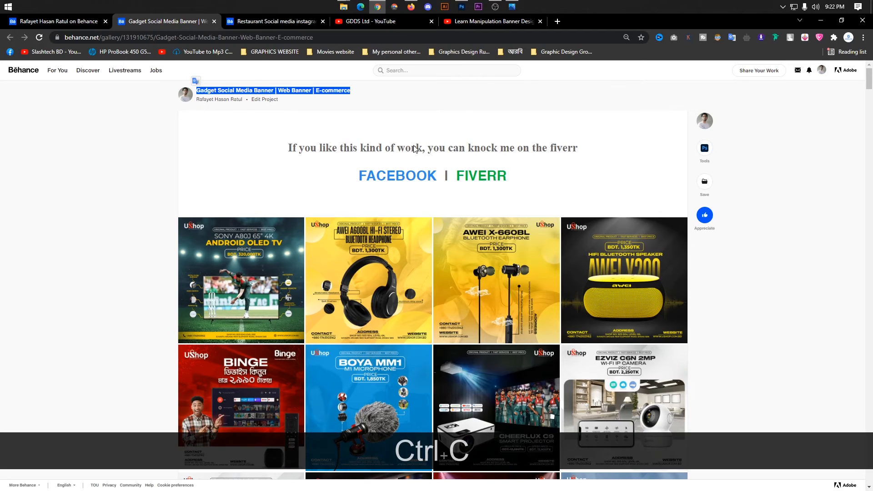
left_click(411, 7)
left_click(450, 157)
key("ctrl+v")
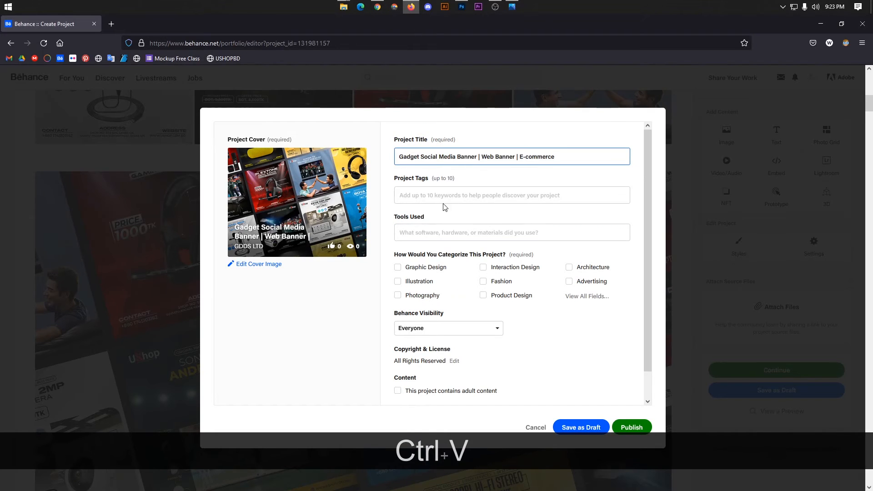
Copy the E COMMERCE tag from the published project and add it as a project tag.
left_click(378, 7)
scroll(314, 133, "down", 5)
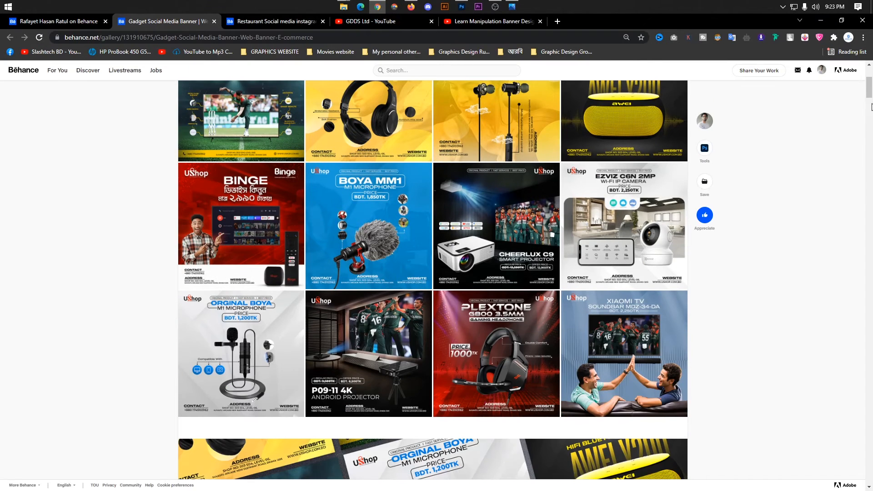
scroll(314, 133, "down", 8)
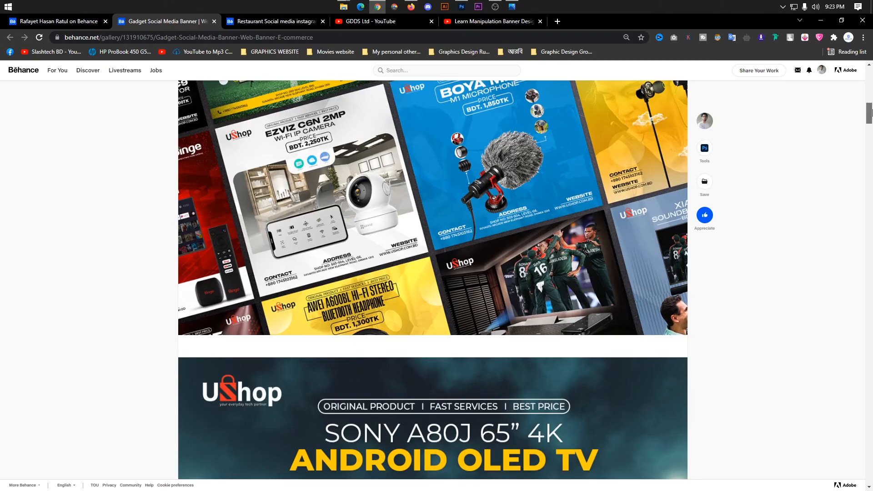
left_click_drag(869, 111, 869, 431)
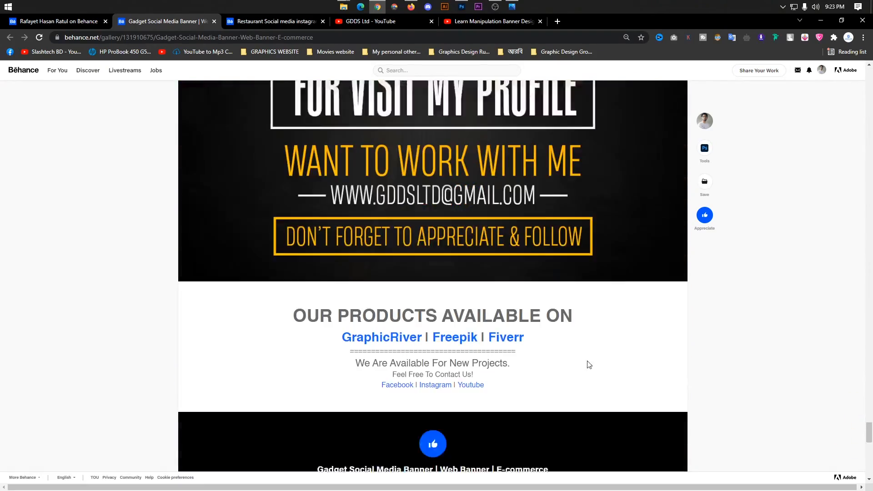
scroll(589, 365, "down", 5)
scroll(452, 152, "down", 7)
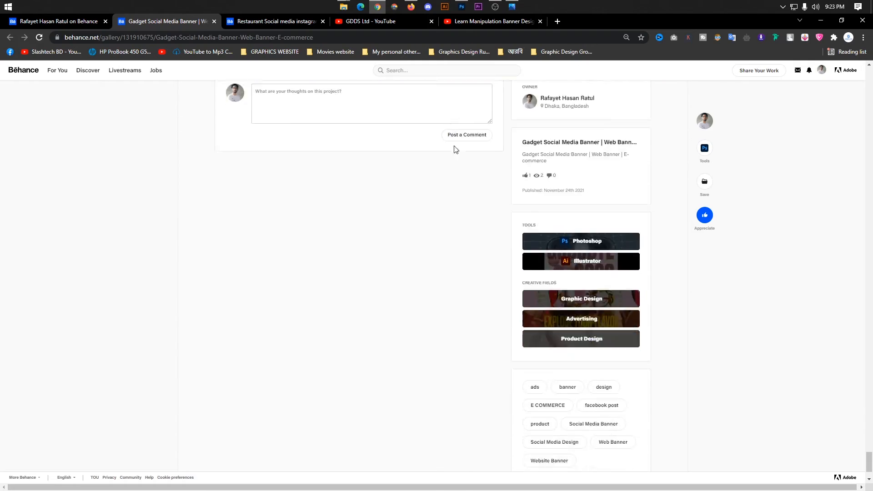
scroll(457, 150, "down", 2)
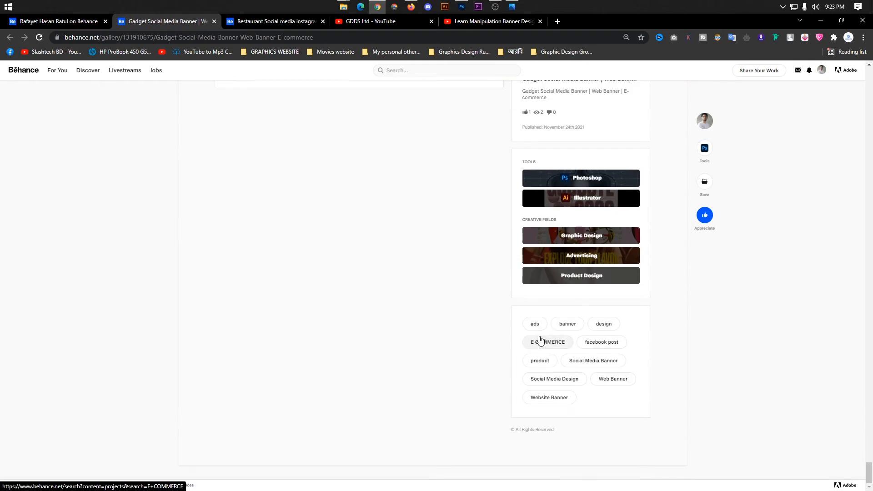
left_click(570, 343)
key("ctrl+c")
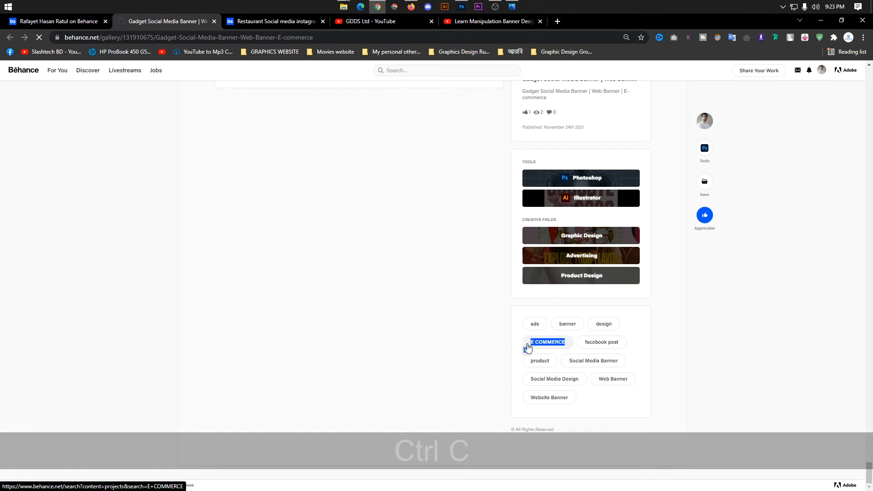
key("alt+Tab")
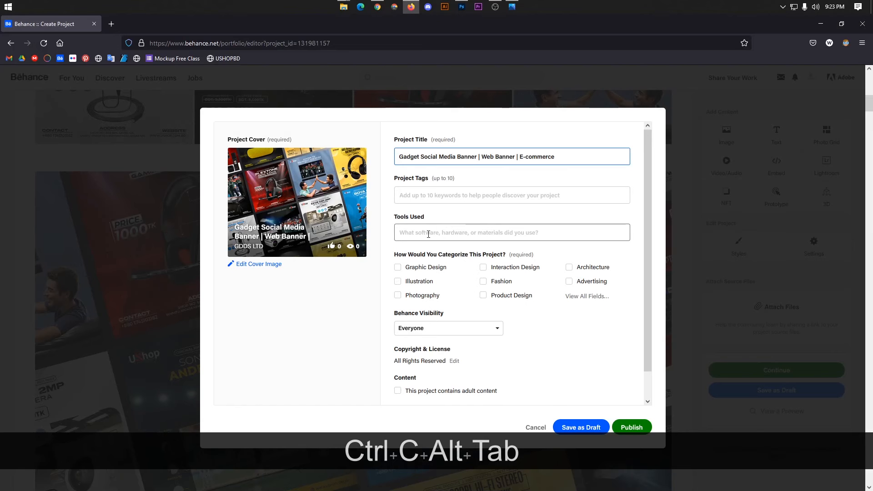
left_click(428, 199)
key("ctrl+v")
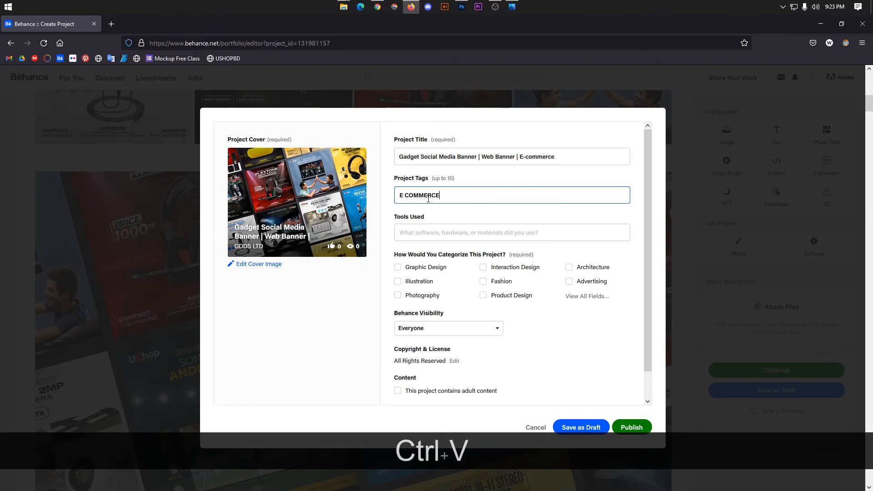
key("Return")
Check the E COMMERCE tag search results, then return to the gadget banner project page and the editor.
key("alt+Tab")
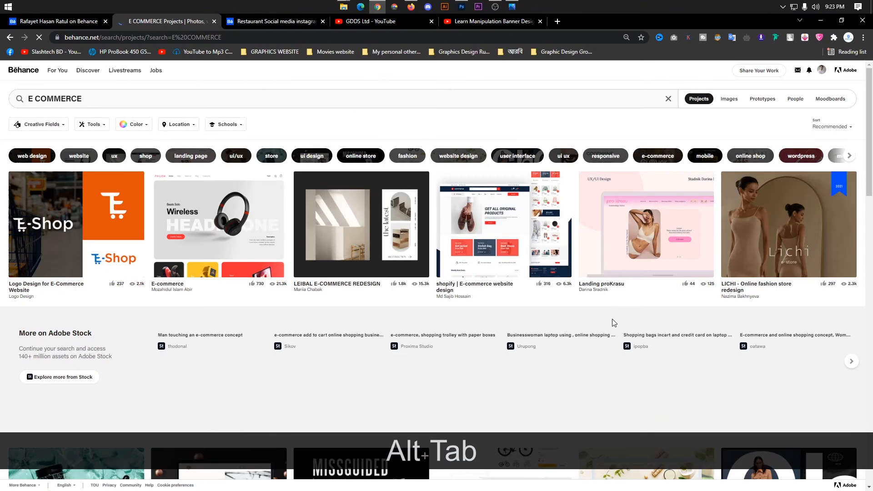
key("alt+Tab")
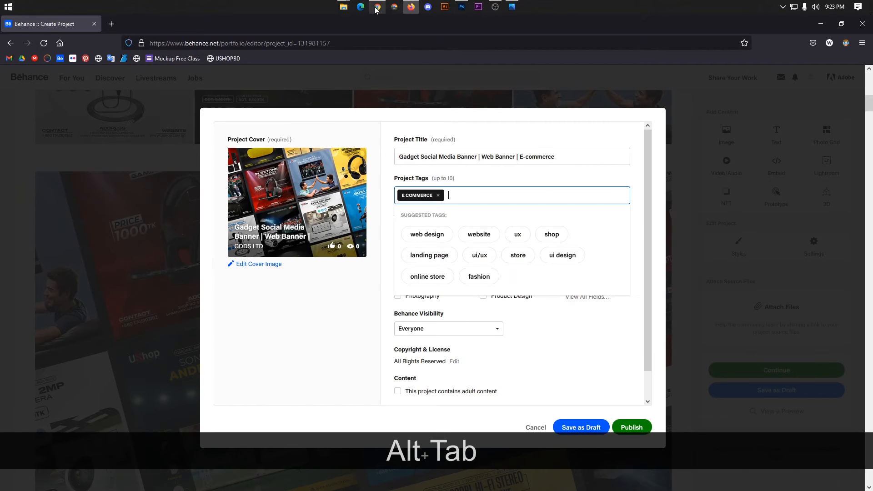
key("alt+Tab")
left_click(72, 22)
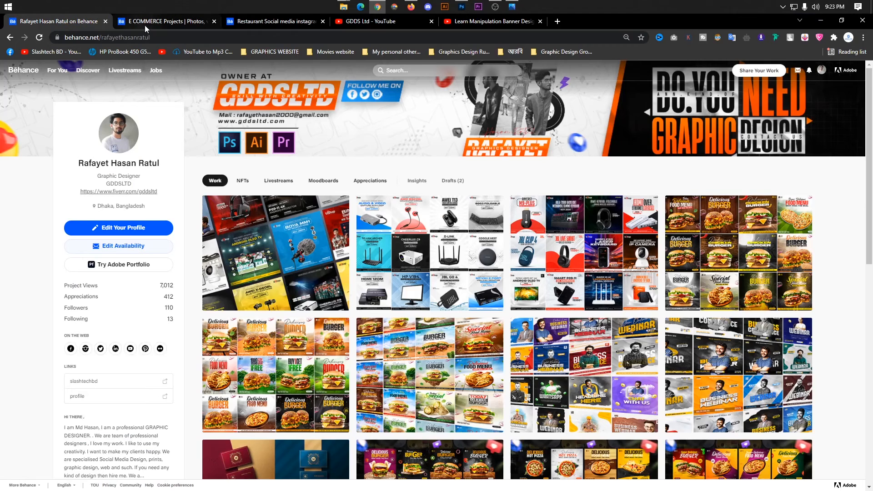
left_click(153, 23)
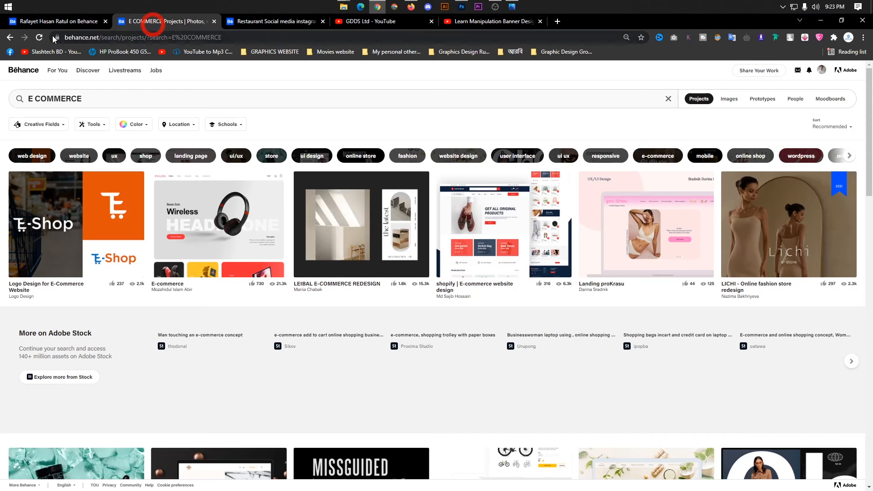
left_click(10, 37)
scroll(253, 219, "down", 3)
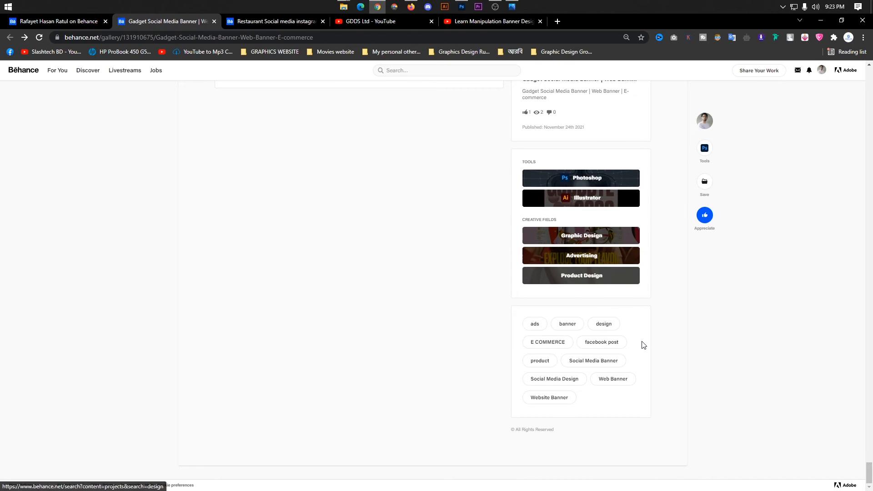
key("alt+Tab")
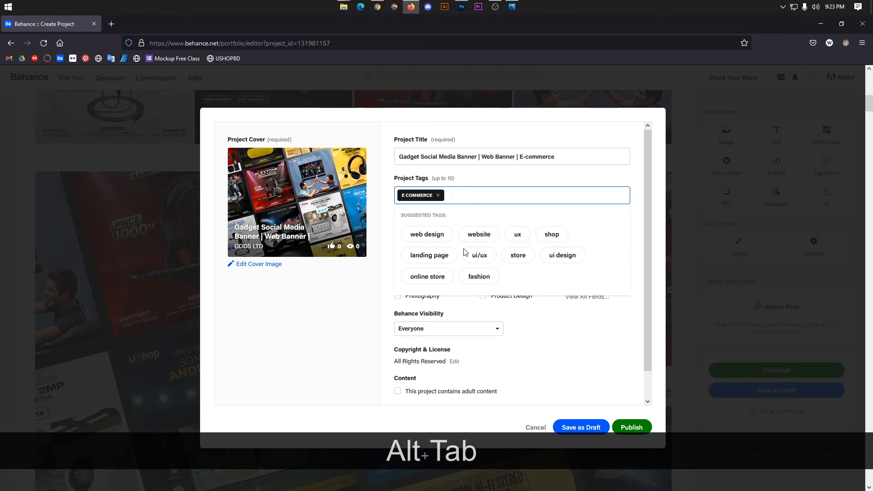
Add the tags banner, design and facebook post, fixing the misspelling.
type("banner")
key("Return")
type("de")
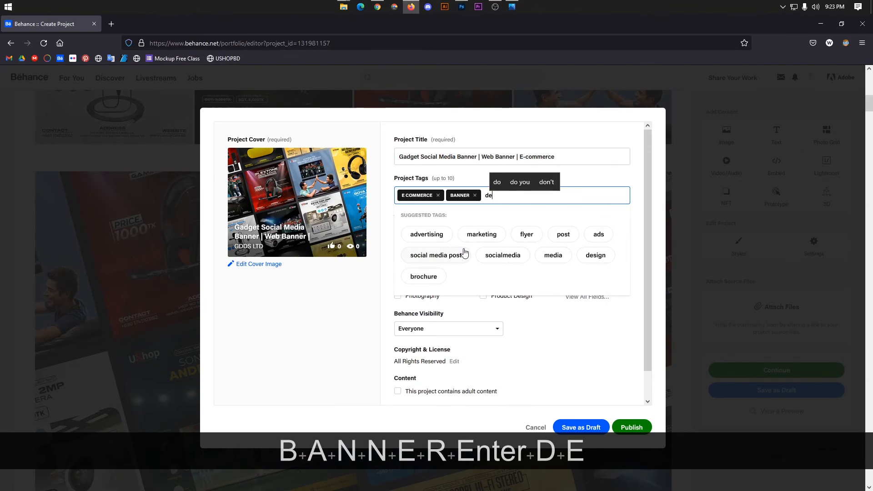
type("sign")
key("Return")
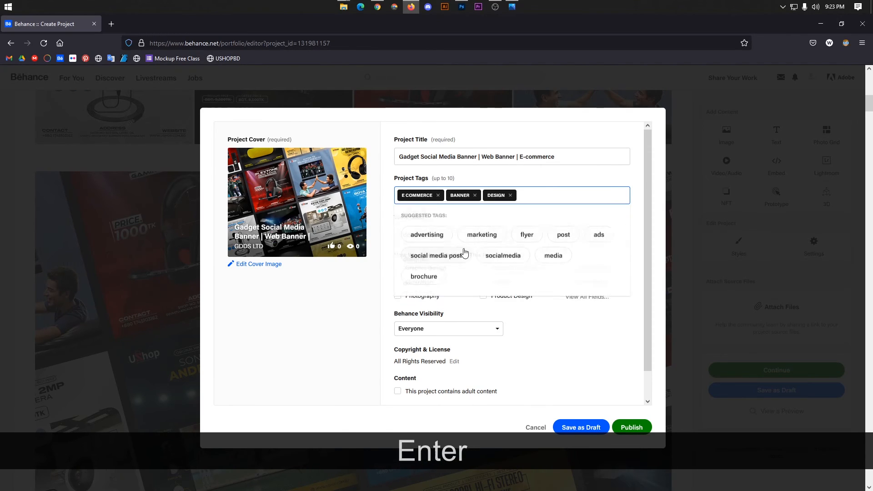
type("faceboo")
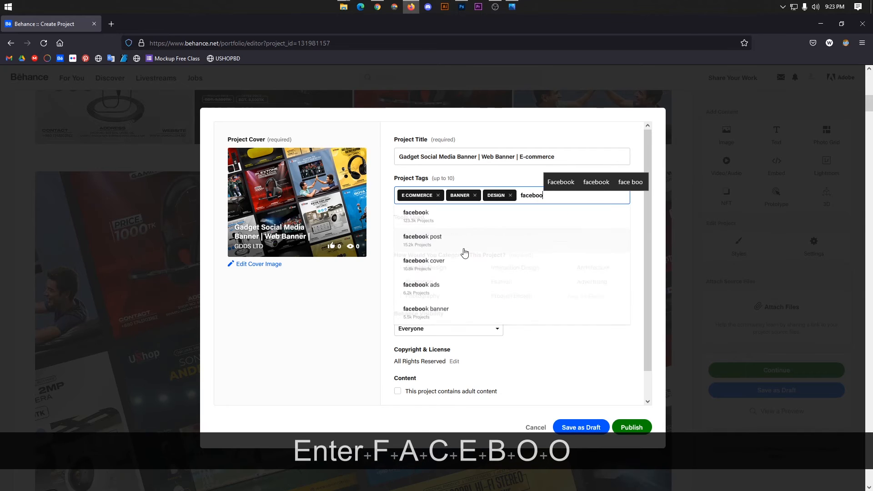
type("k poist")
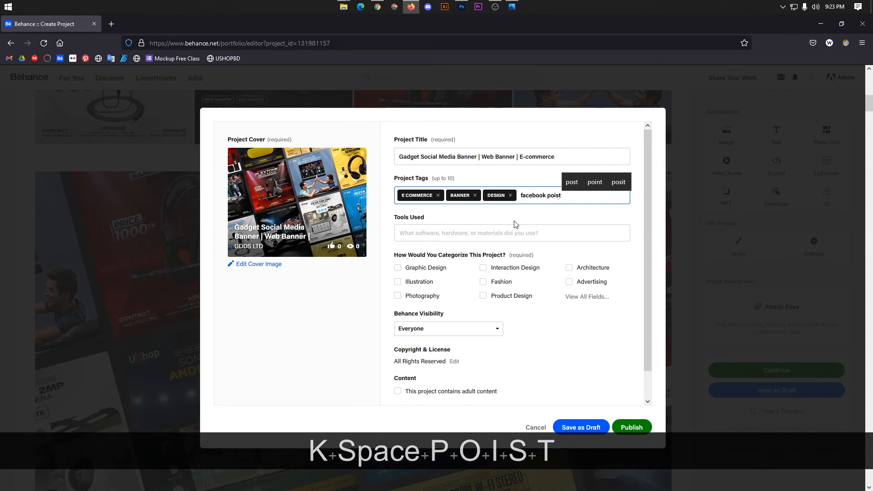
key("BackSpace")
key("BackSpace")
key("BackSpace")
type("st")
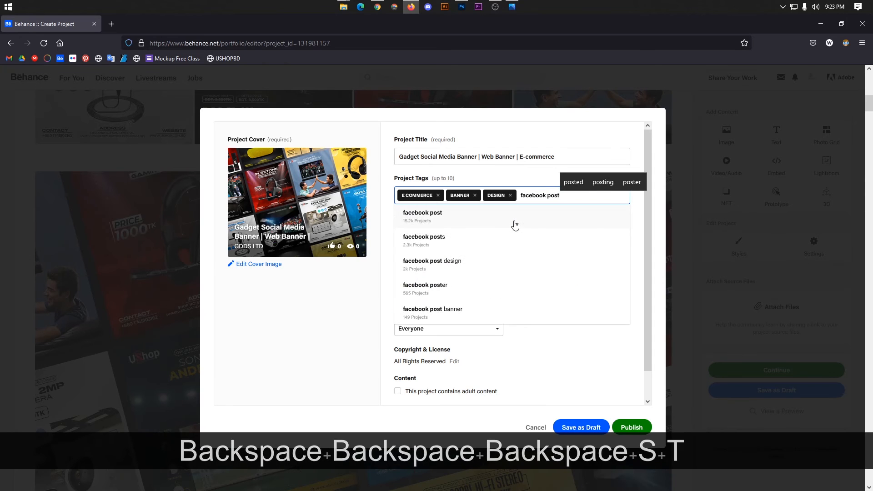
key("Return")
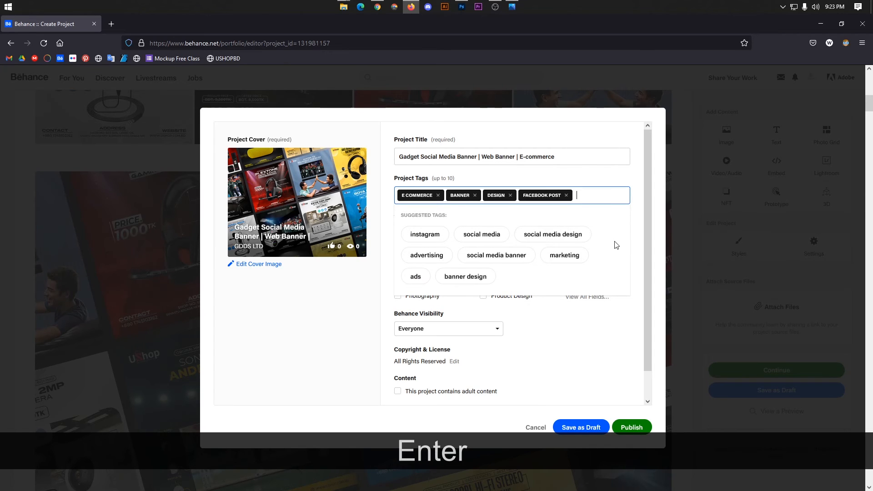
key("alt+Tab")
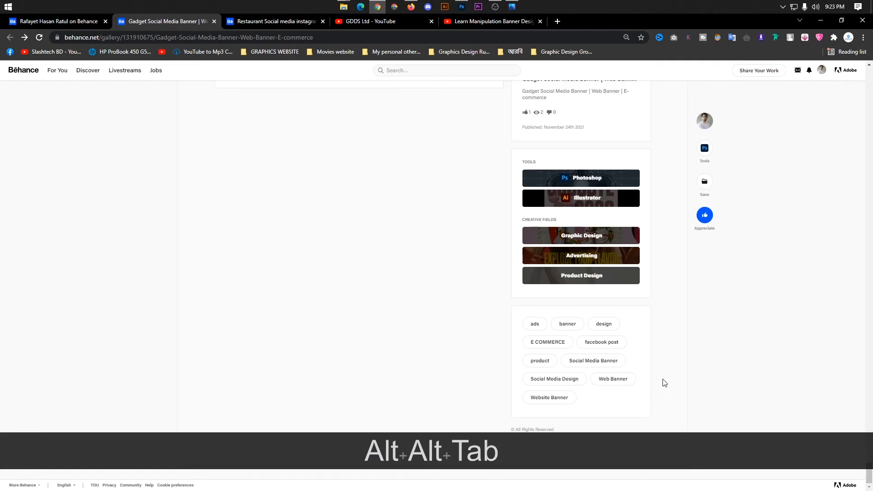
key("alt+Tab")
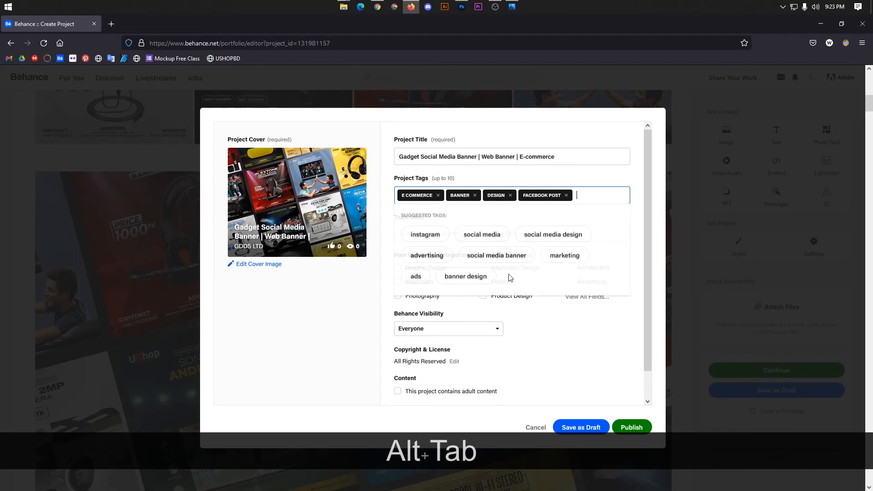
Add the tags product, social media banner and website banner.
type("produ")
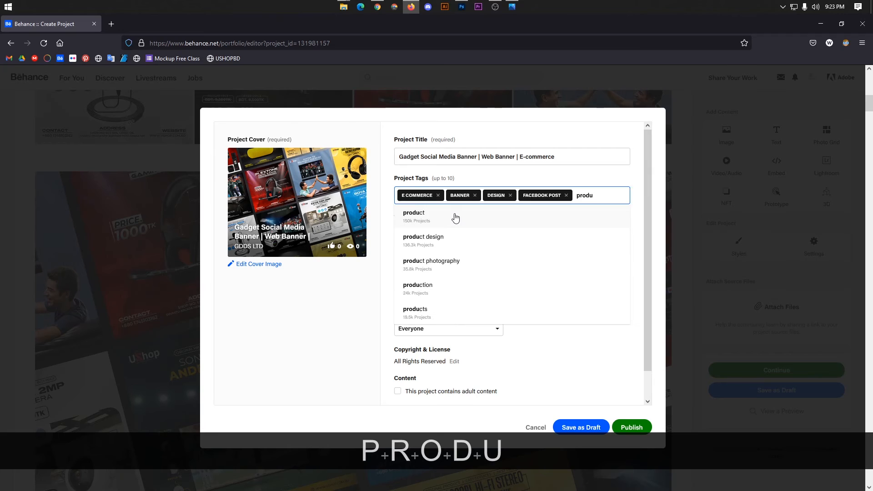
left_click(455, 218)
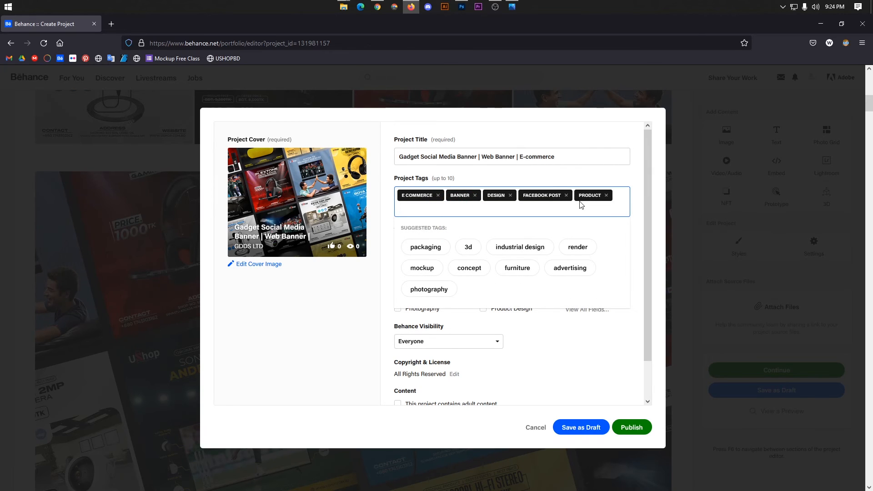
type("social ")
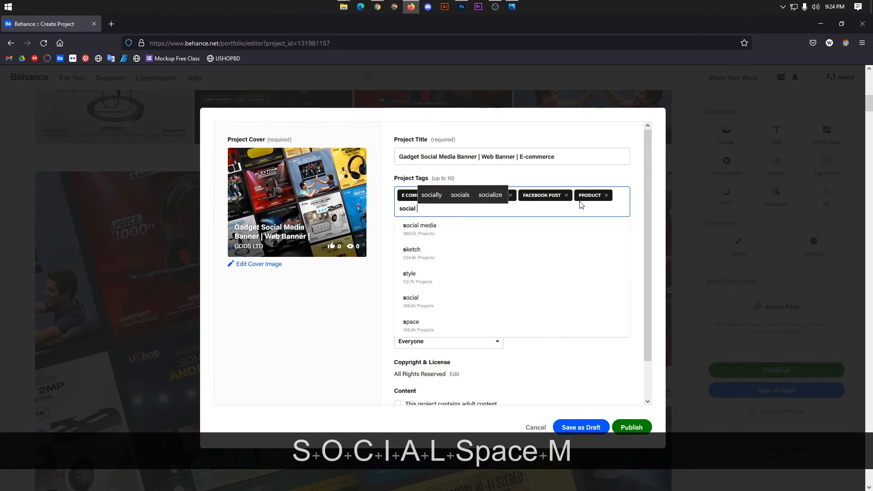
type("media bann")
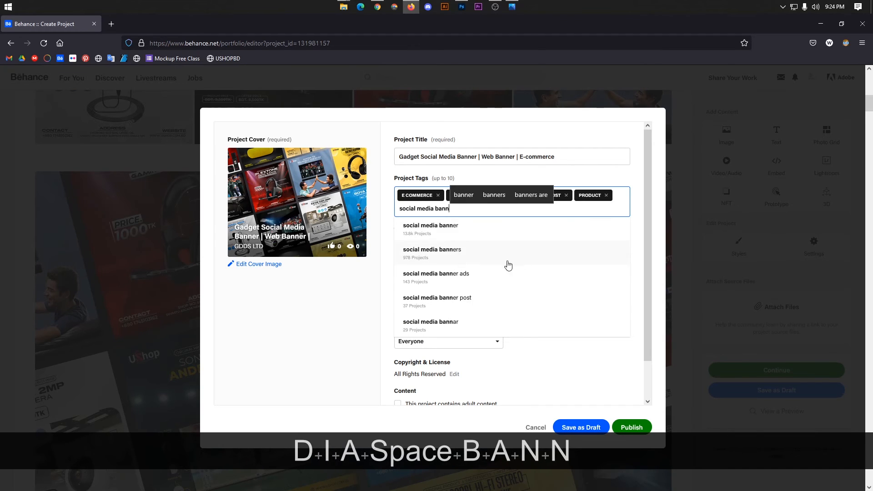
left_click(439, 228)
key("alt+Tab")
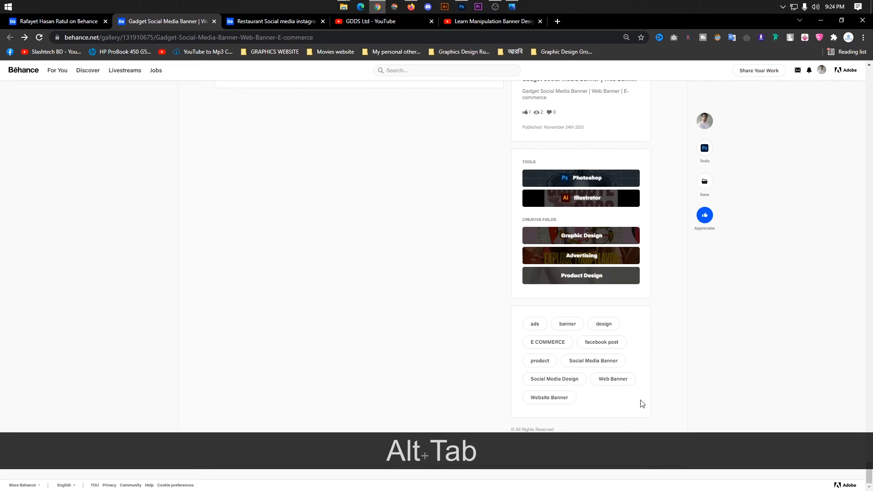
key("alt+Tab")
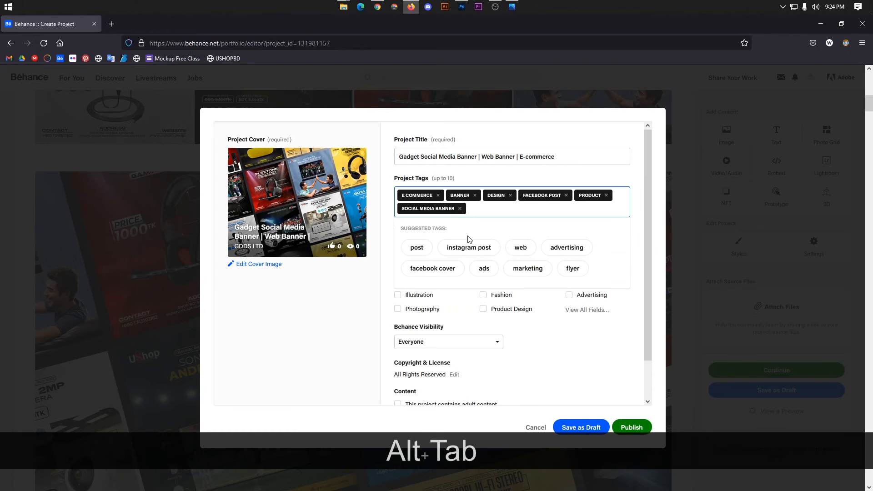
type("website ban")
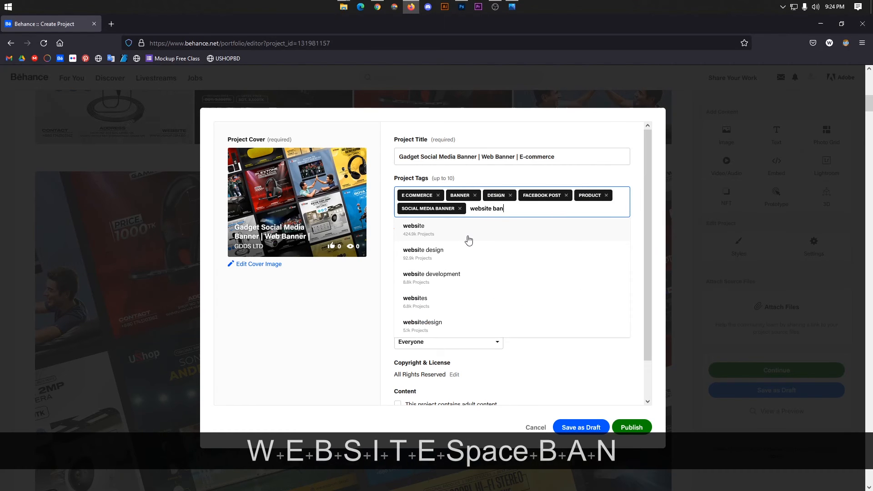
type("ner")
key("Return")
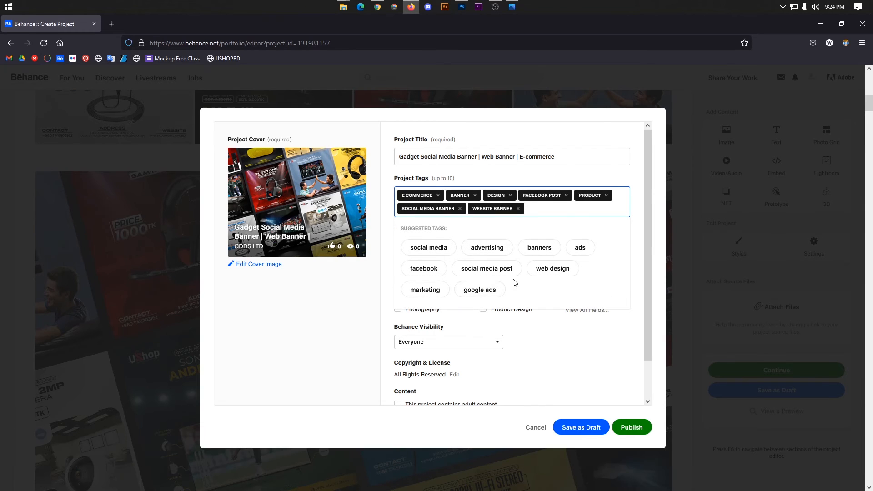
Add the tags advertising, poster and ads to complete the tag list.
left_click(488, 249)
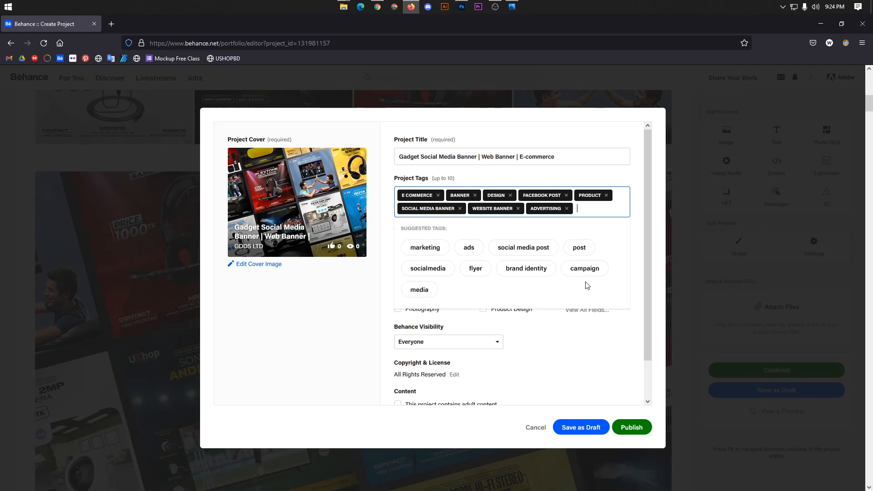
type("poster")
key("Return")
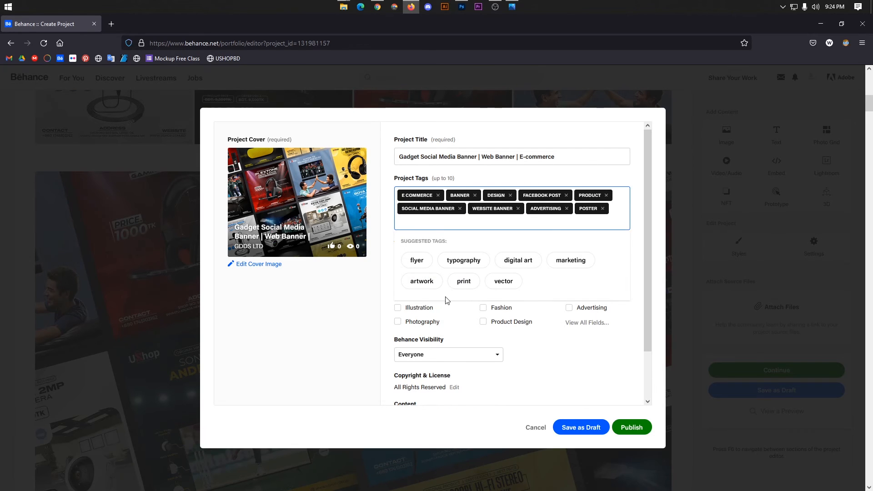
key("alt+Tab")
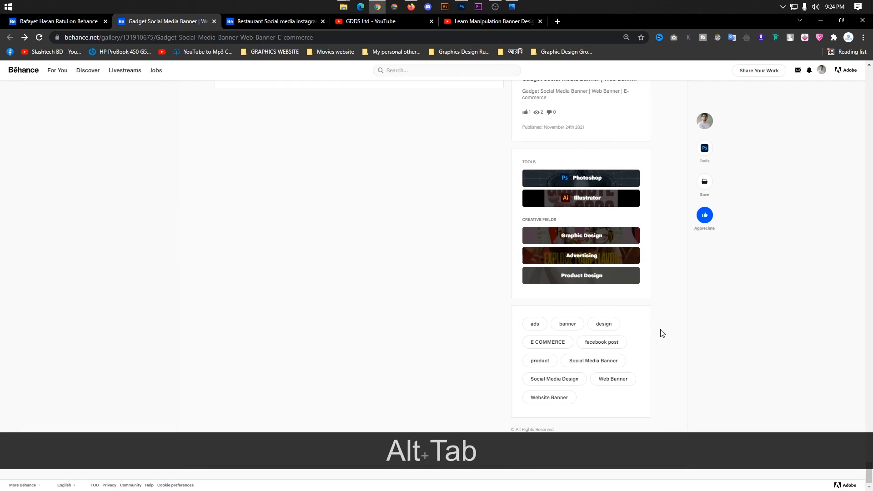
key("alt+Tab")
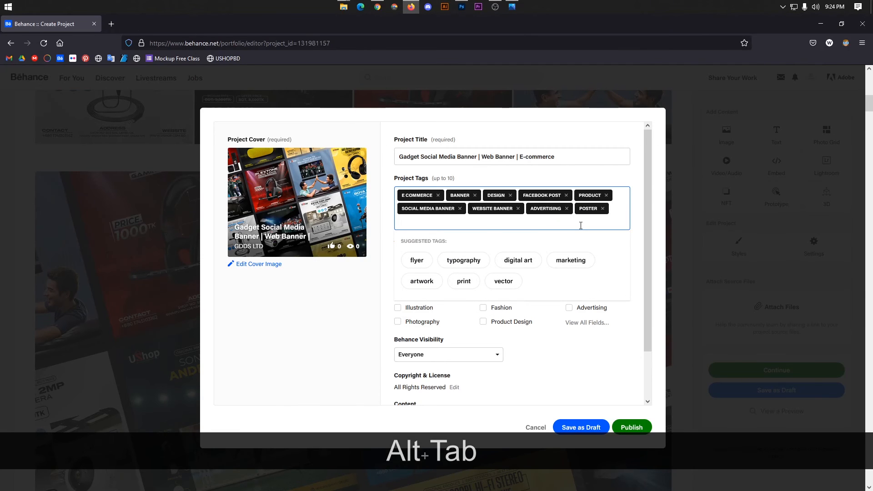
type("ads")
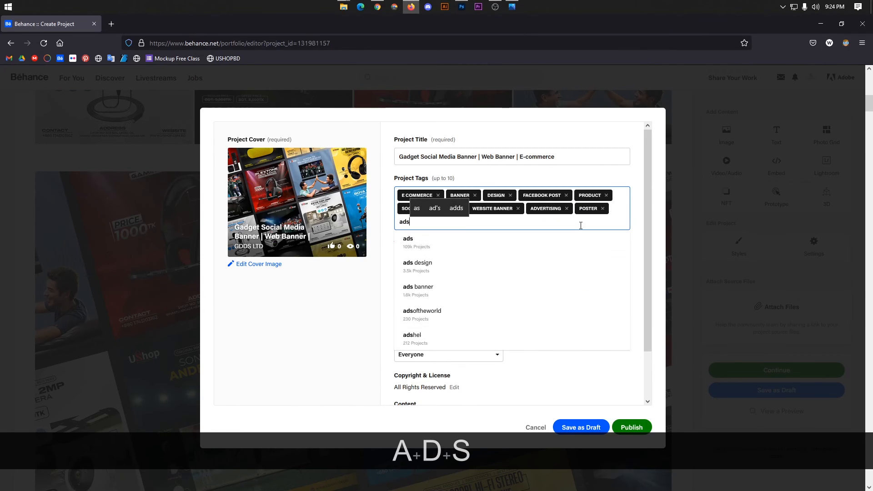
key("Return")
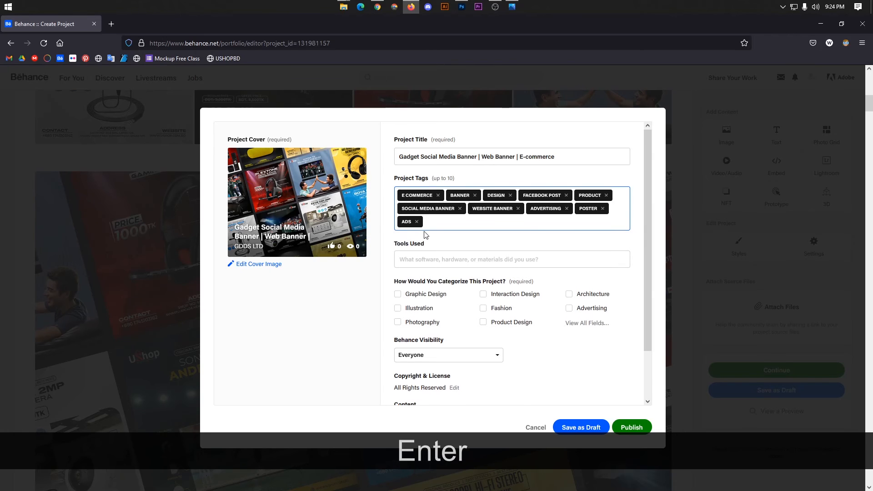
scroll(475, 238, "down", 2)
scroll(458, 230, "up", 2)
scroll(505, 255, "down", 2)
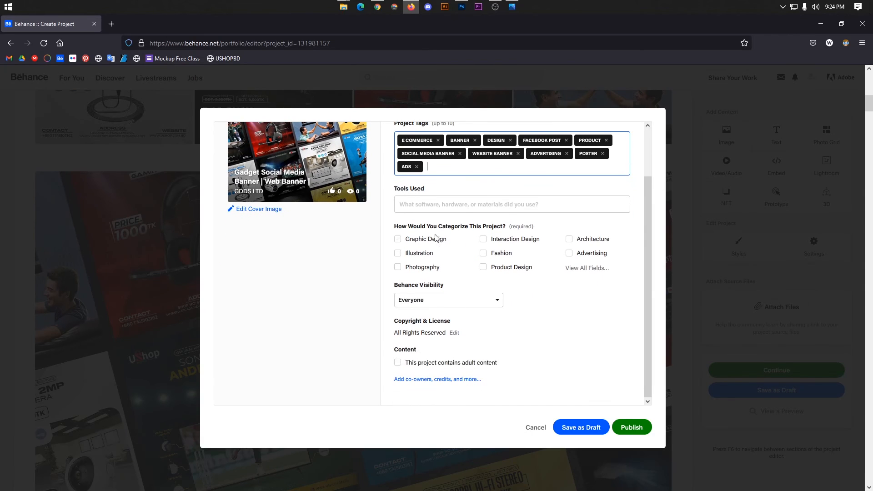
Add Adobe Photoshop and Adobe Illustrator from the suggestions as tools used.
scroll(436, 238, "up", 2)
left_click(419, 247)
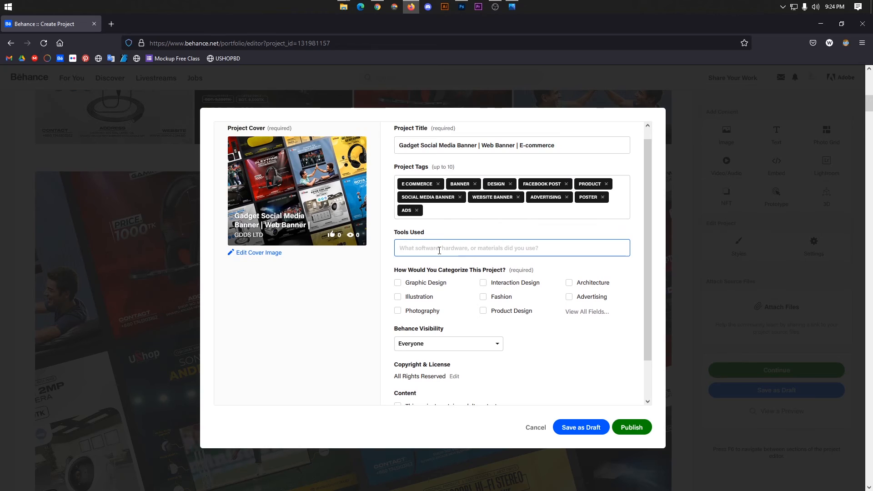
type("adobe")
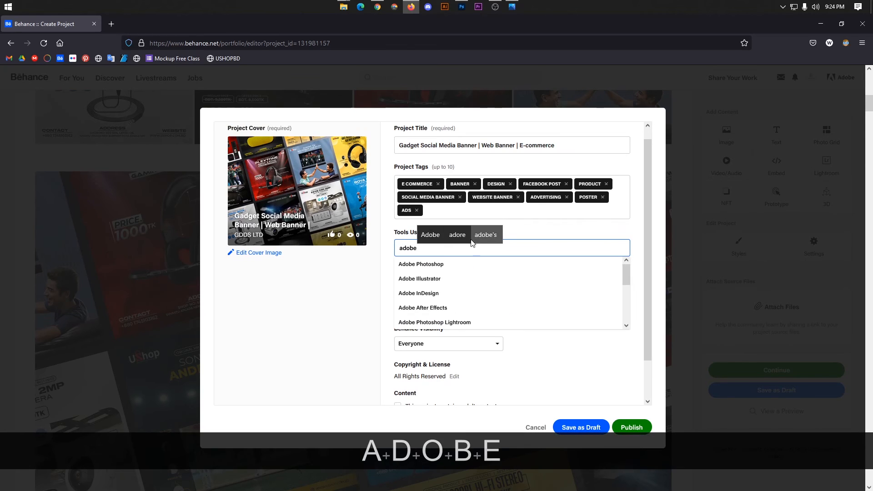
left_click(473, 264)
type("ad")
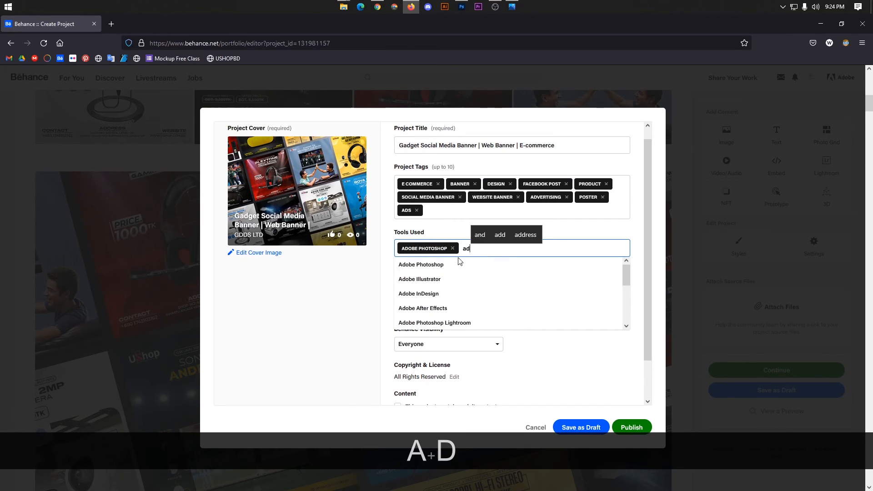
left_click(439, 273)
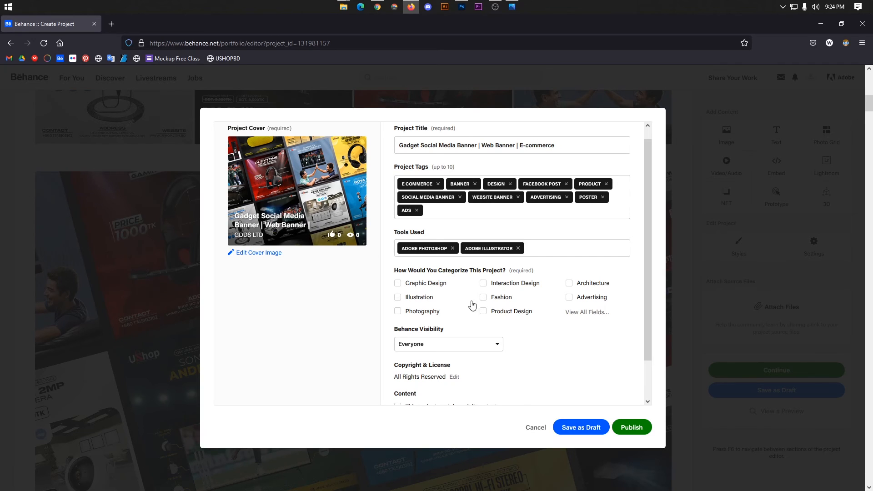
Tick the Graphic Design, Product Design and Advertising categories, then open the co-owners and credits details.
left_click(434, 283)
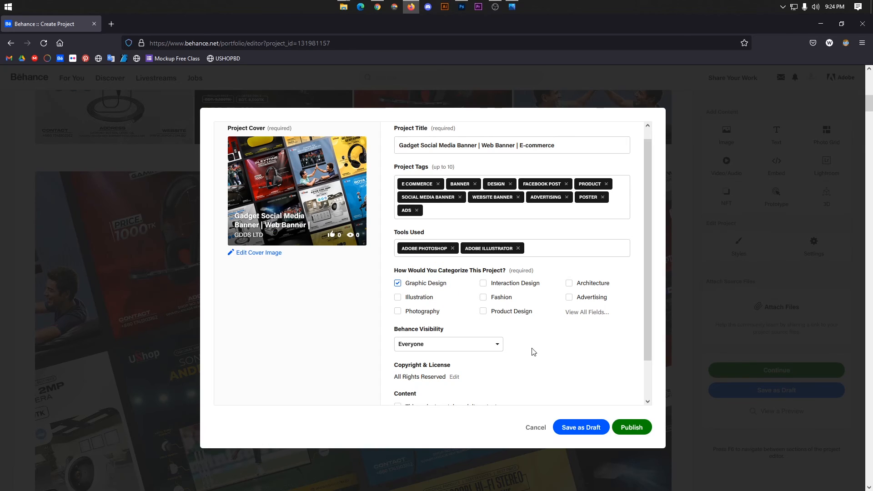
left_click(511, 313)
left_click(582, 303)
scroll(523, 321, "down", 2)
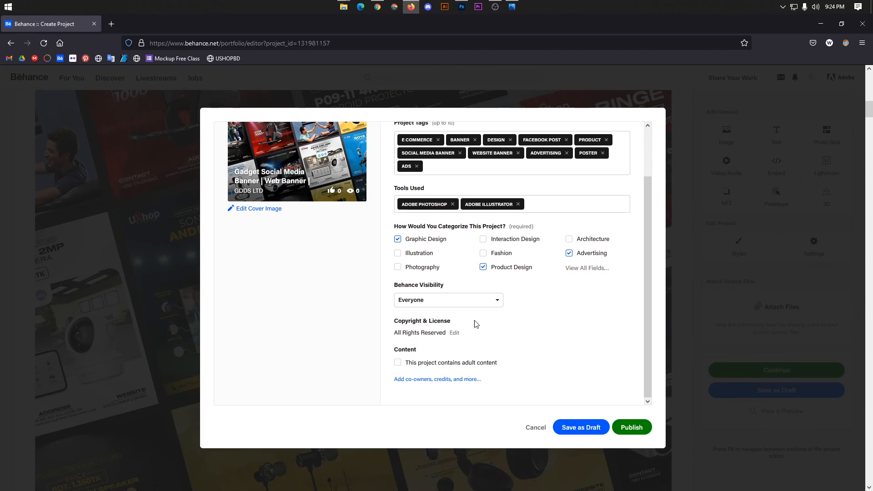
left_click(444, 383)
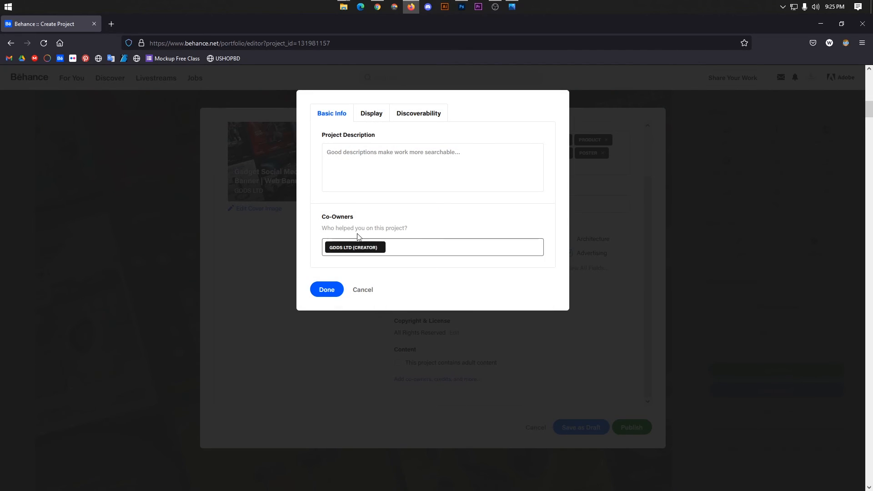
left_click(401, 245)
left_click(382, 182)
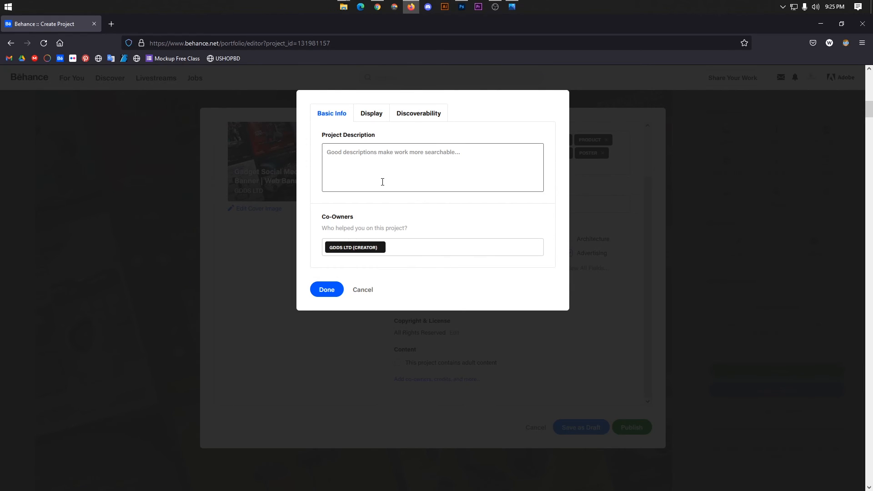
left_click(424, 246)
left_click(379, 8)
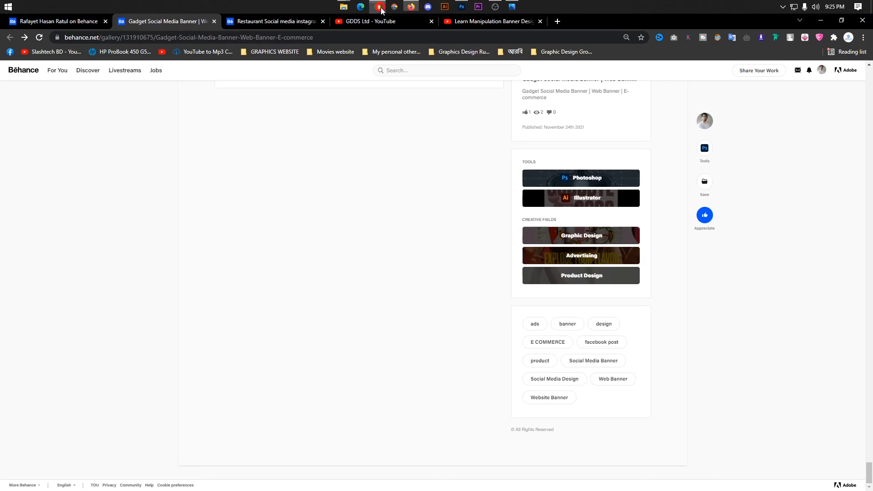
left_click(60, 21)
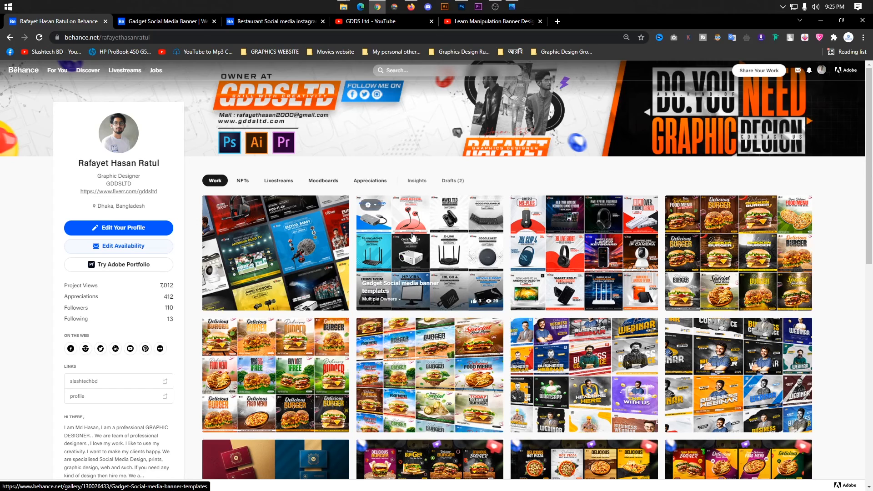
mouse_move(393, 305)
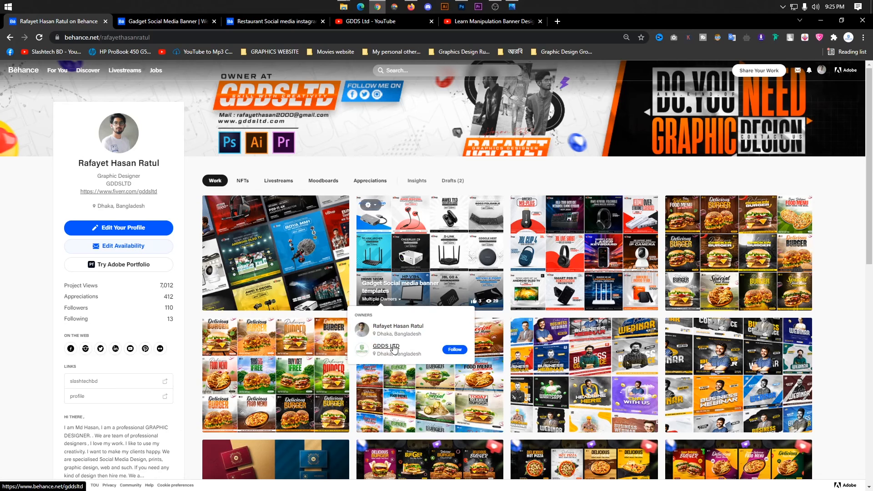
key("alt+Tab")
left_click(411, 247)
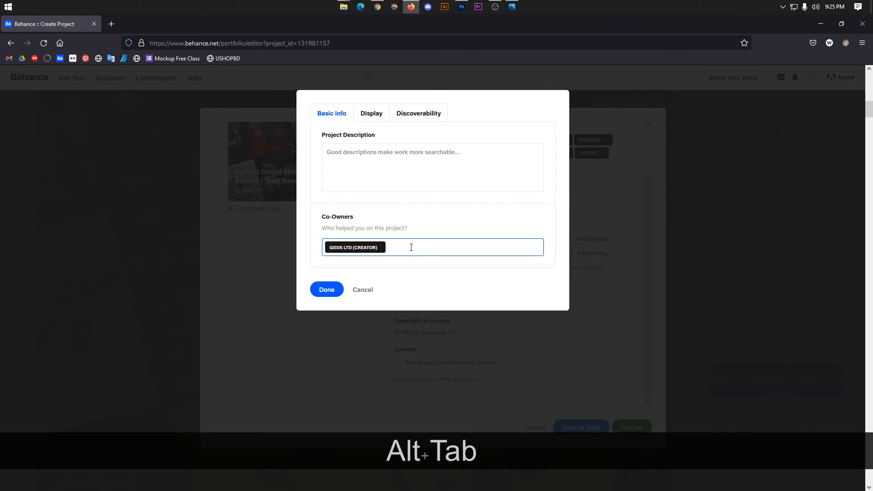
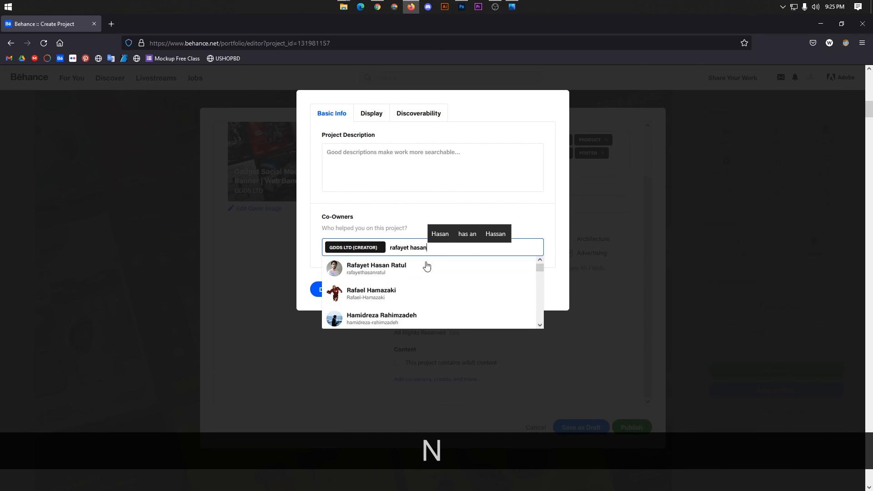
left_click(386, 272)
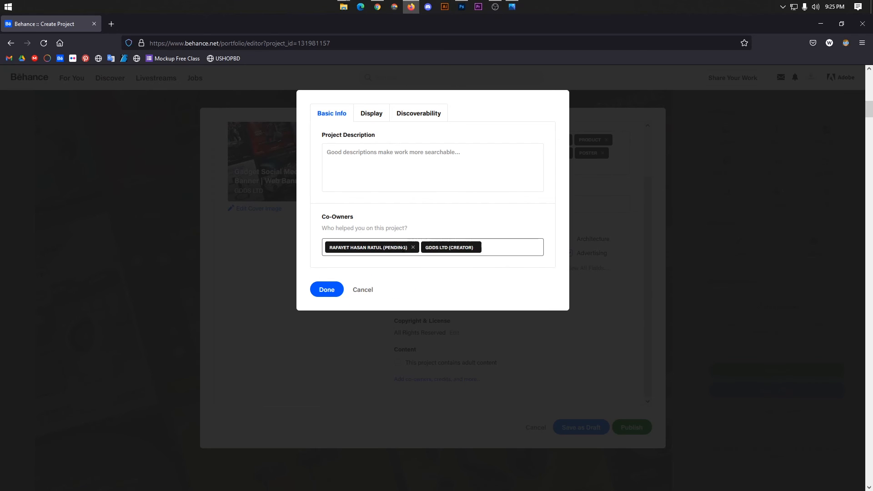
left_click(413, 248)
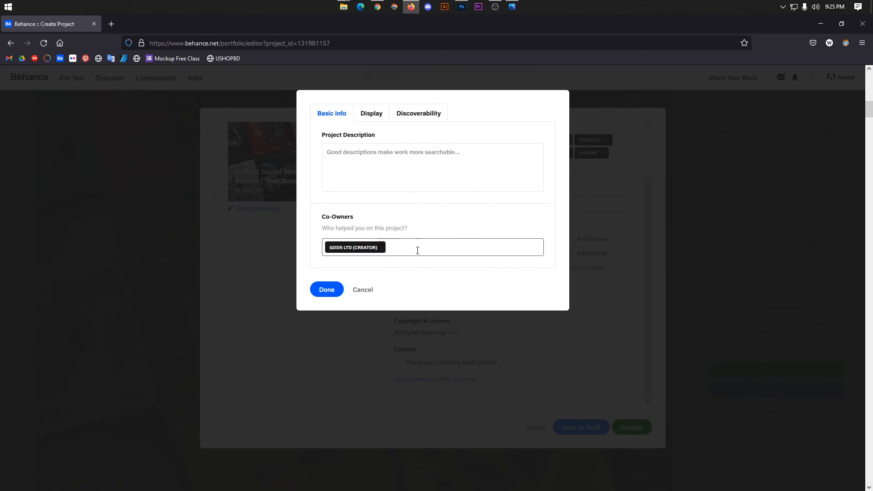
left_click(366, 165)
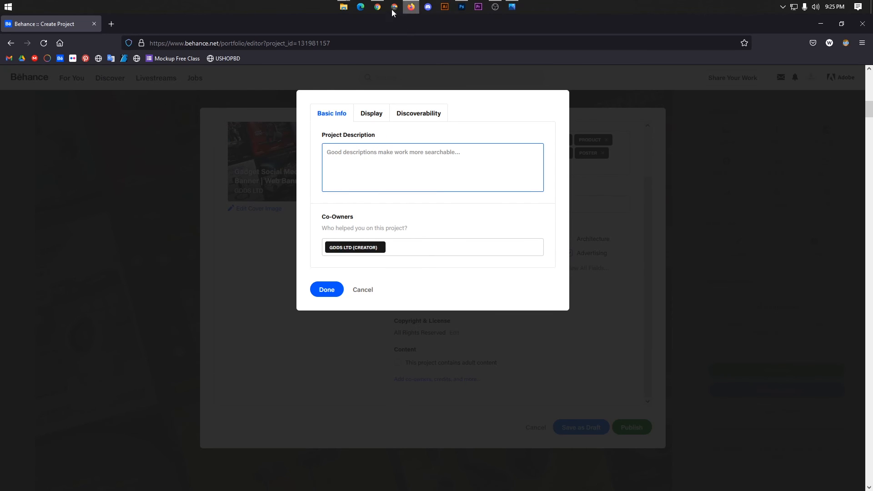
left_click(378, 7)
Copy the published project's title and paste it as the project description.
scroll(420, 74, "down", 5)
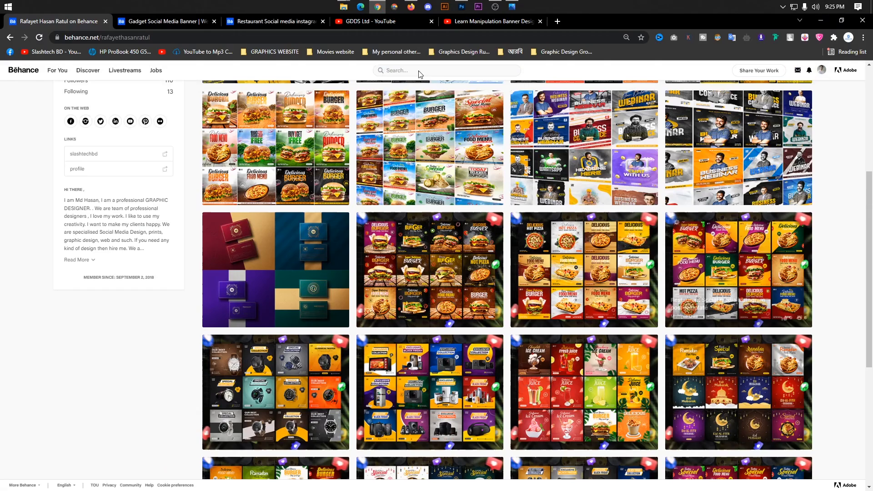
left_click(175, 21)
scroll(591, 318, "up", 2)
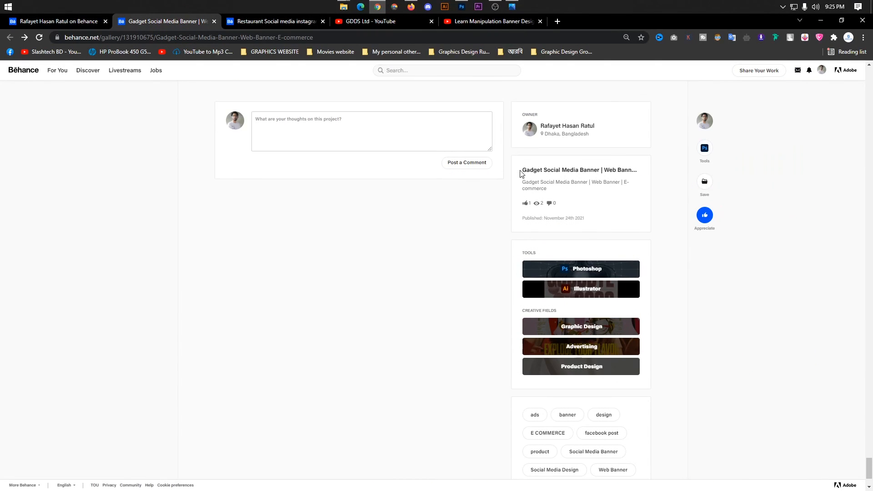
double_click(542, 170)
key("alt+Tab")
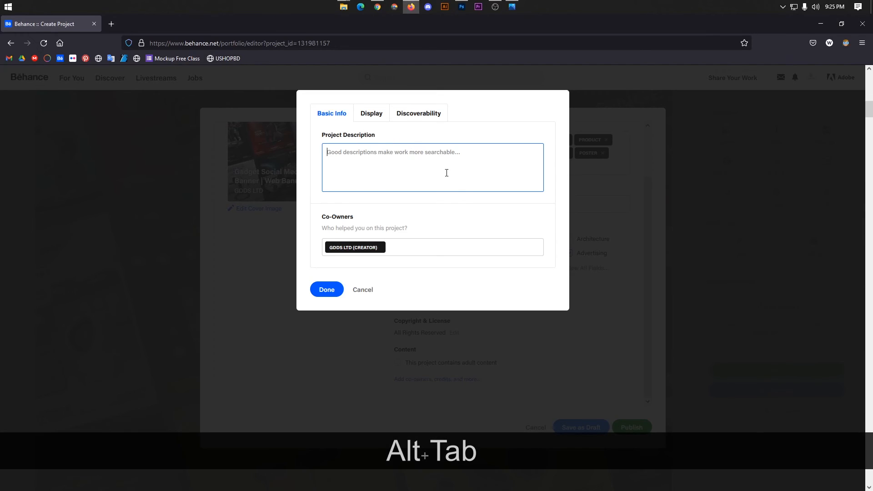
key("alt+Tab")
scroll(872, 364, "up", 4)
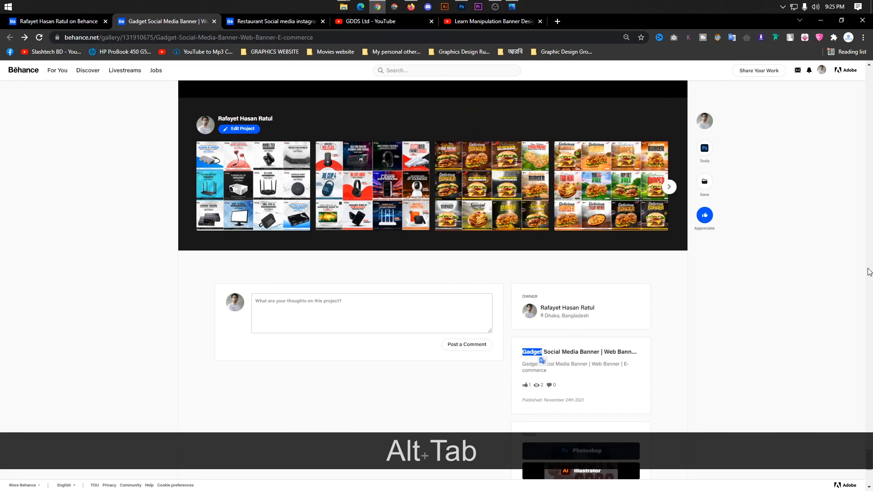
scroll(870, 271, "up", 10)
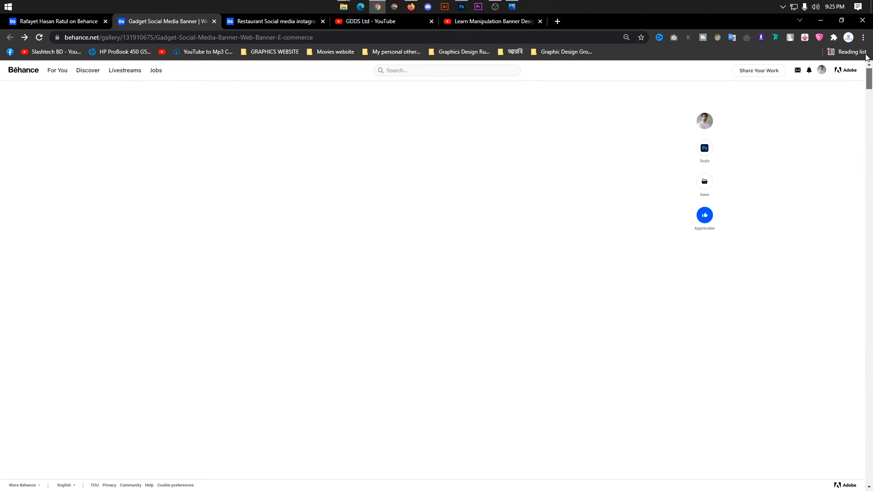
left_click_drag(363, 90, 195, 94)
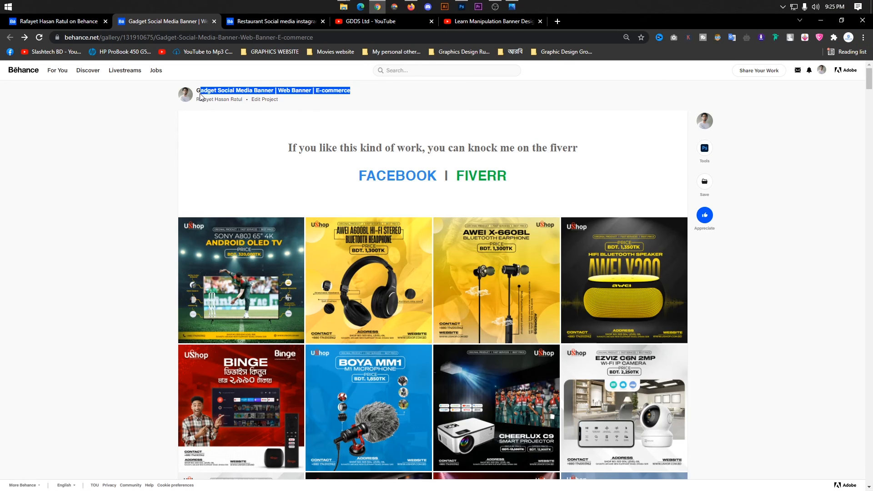
key("ctrl+c")
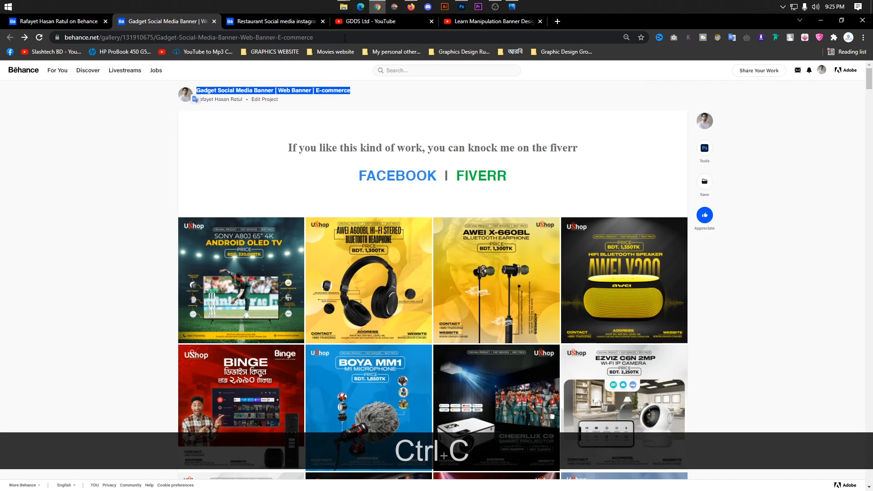
left_click(410, 6)
key("ctrl+v")
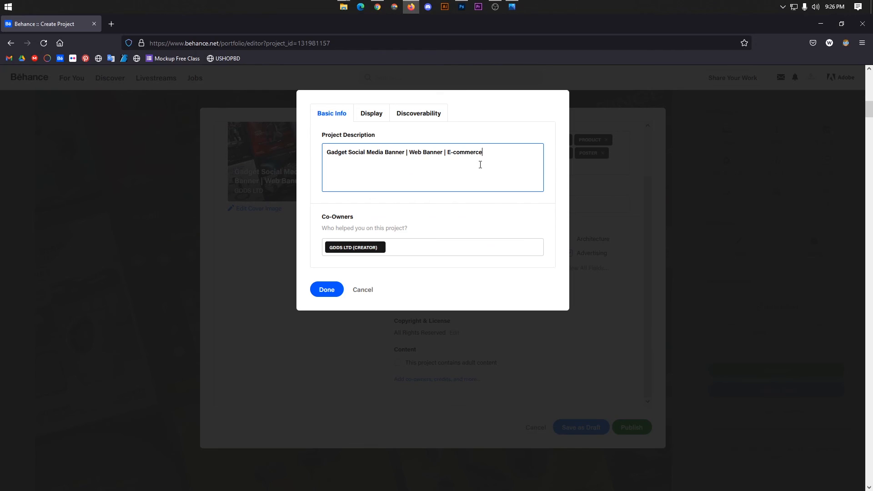
Review the comment, discoverability and basic info settings, then close the details with Done.
left_click(367, 115)
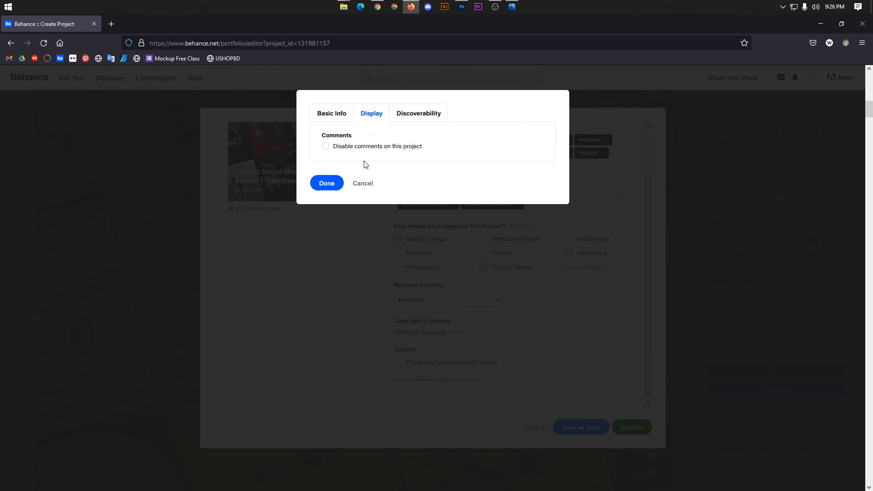
left_click(417, 115)
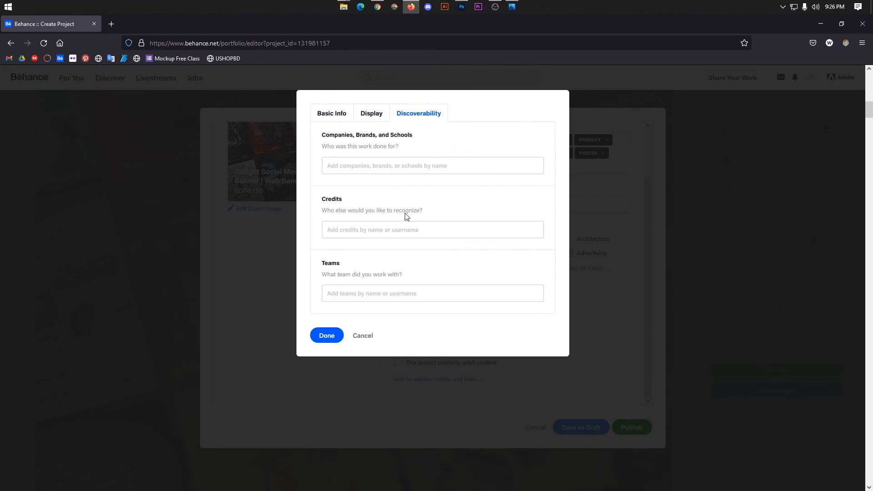
left_click(329, 118)
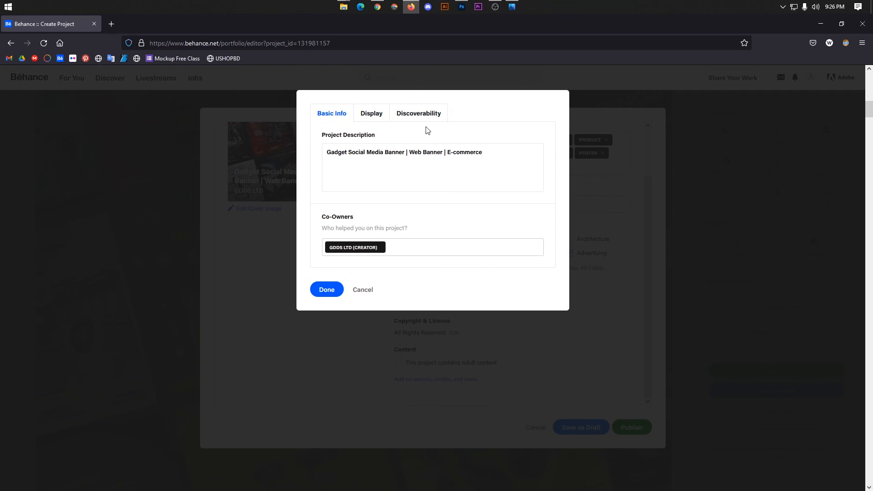
left_click(327, 291)
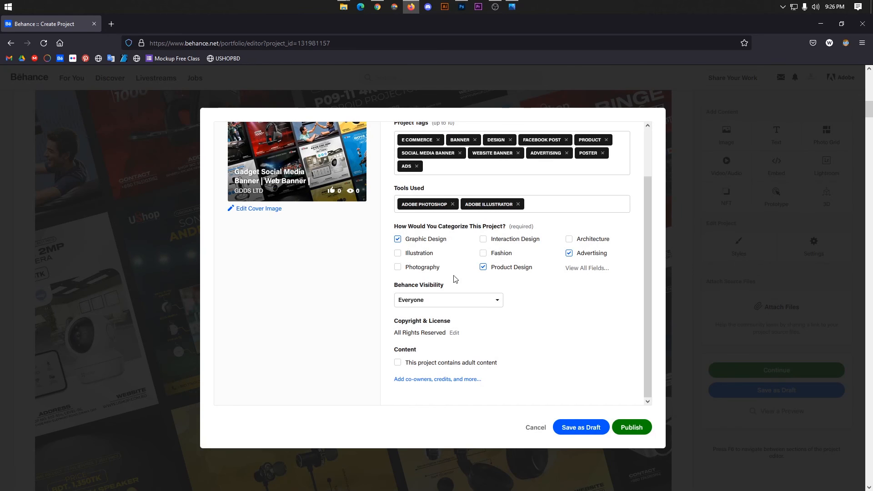
scroll(455, 278, "down", 3)
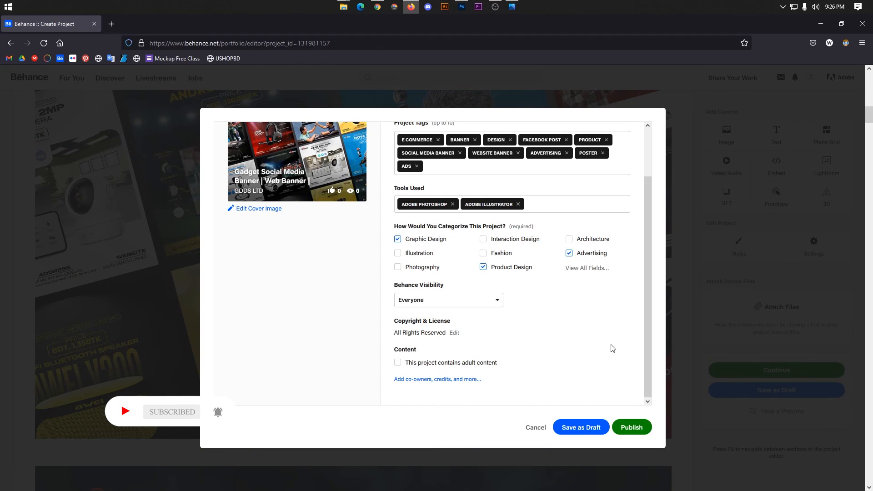
scroll(573, 373, "up", 2)
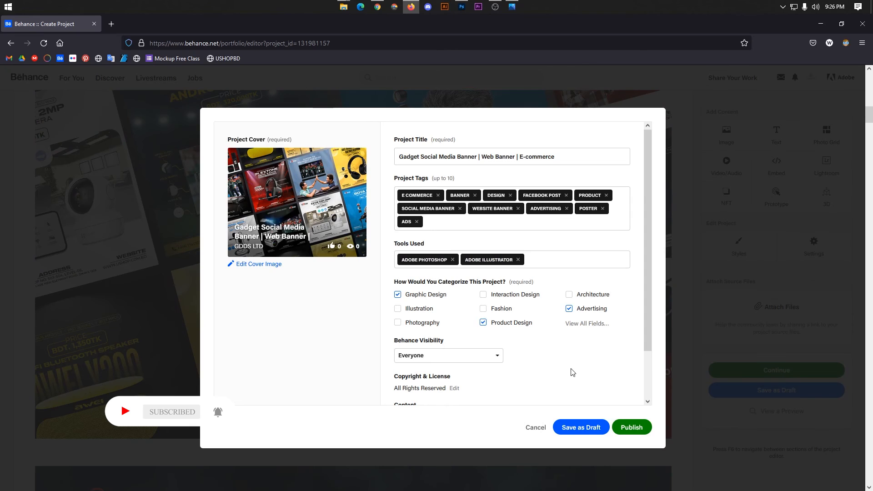
scroll(527, 364, "up", 3)
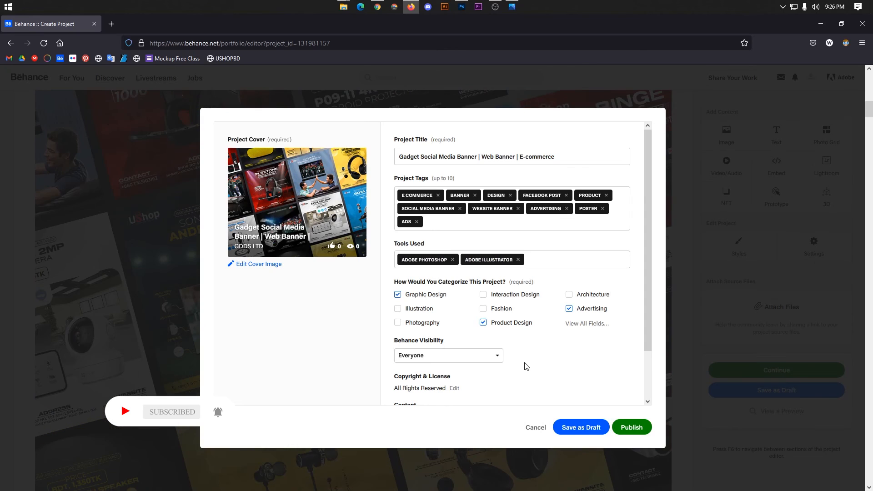
Publish the project and open it from the Behance profile grid in a new tab.
left_click(639, 428)
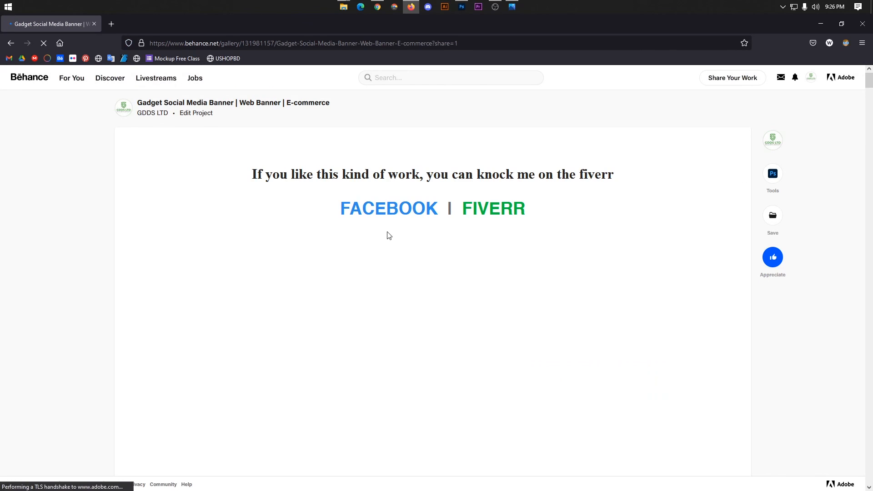
left_click(811, 78)
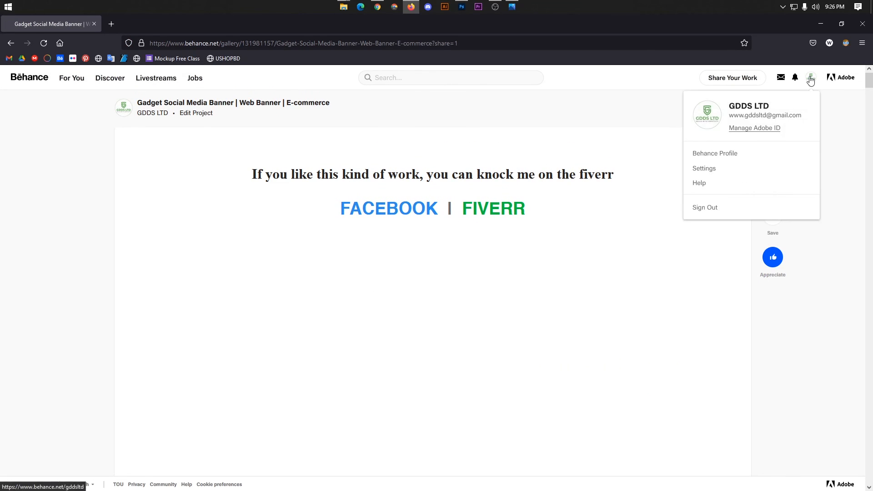
left_click(732, 153)
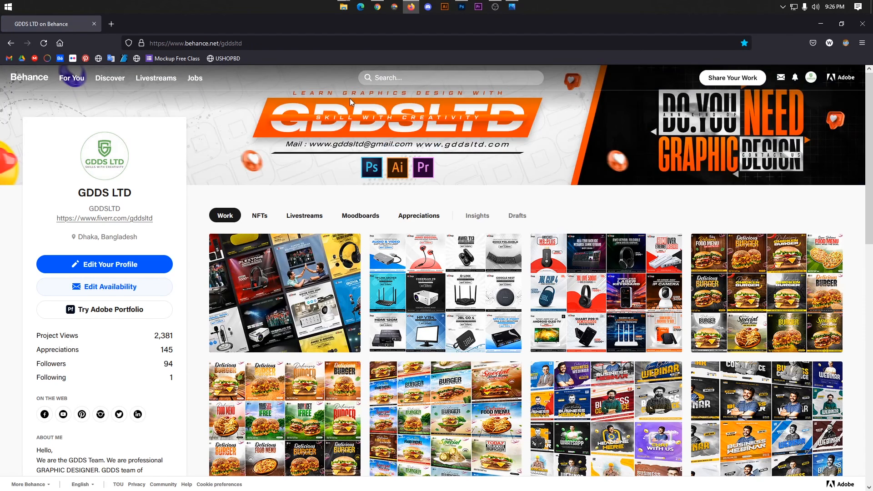
scroll(318, 150, "down", 2)
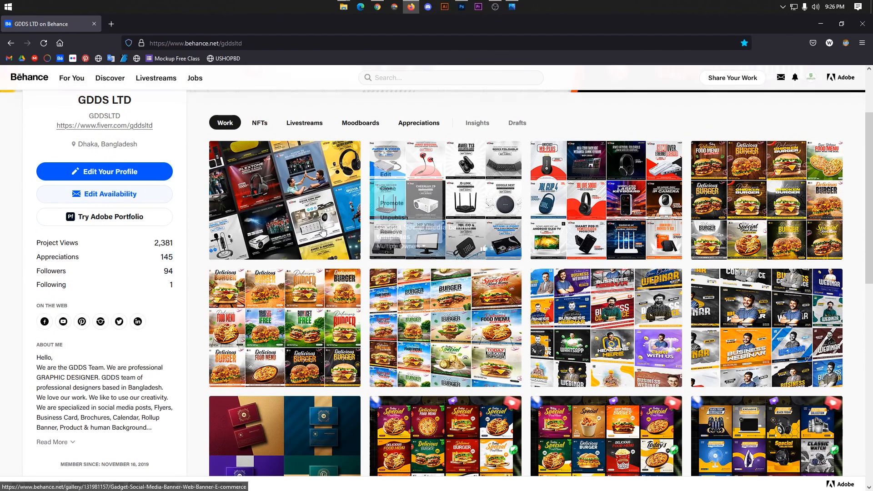
right_click(298, 178)
left_click(318, 181)
left_click(175, 25)
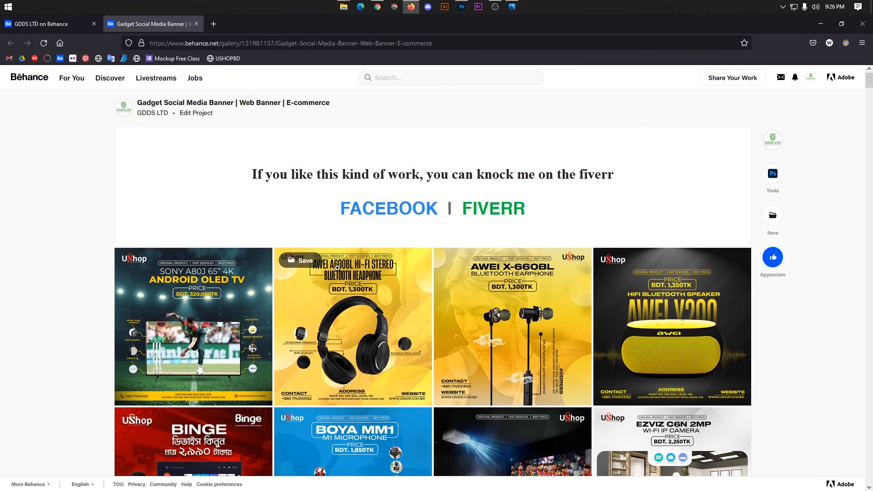
Scroll through the published project's banners on the gallery page.
left_click_drag(241, 175, 632, 203)
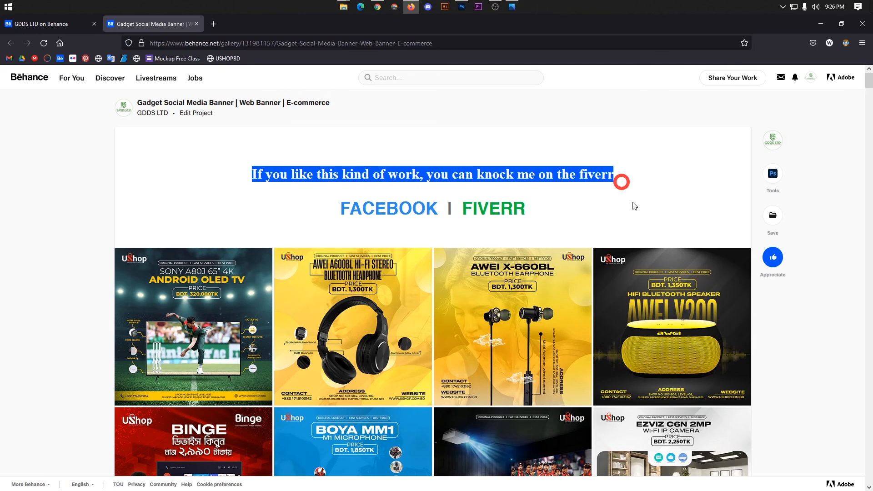
scroll(635, 207, "down", 5)
scroll(633, 208, "down", 10)
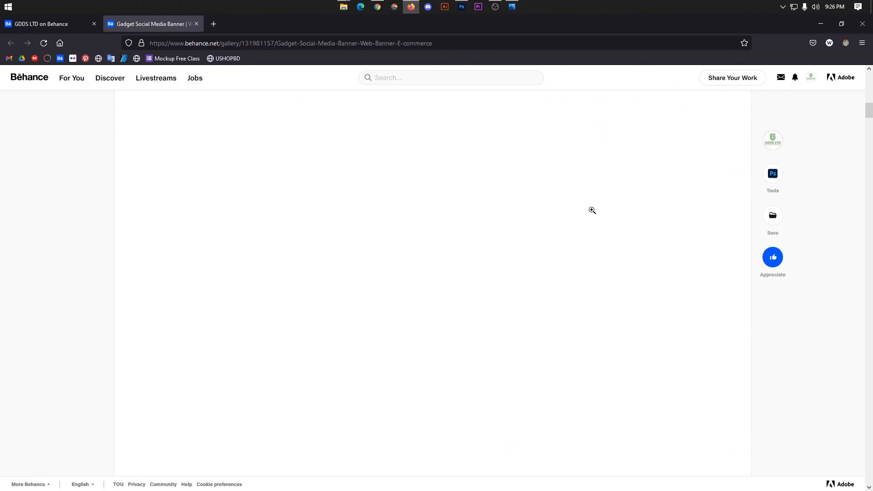
scroll(592, 210, "up", 4)
scroll(587, 212, "down", 4)
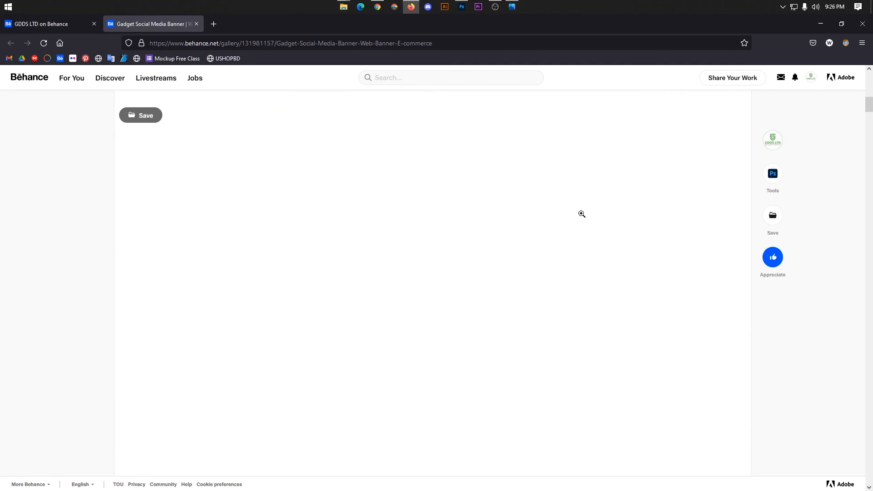
scroll(391, 192, "down", 5)
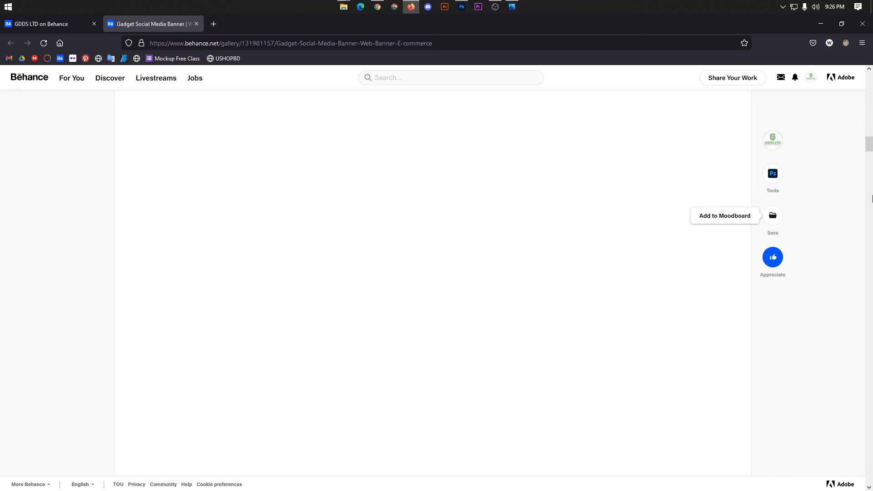
scroll(306, 286, "up", 8)
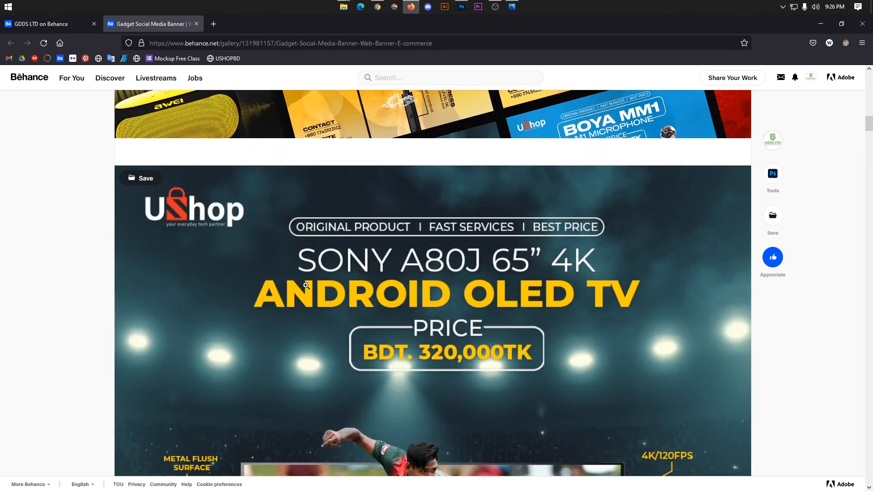
scroll(306, 286, "up", 6)
scroll(310, 227, "down", 5)
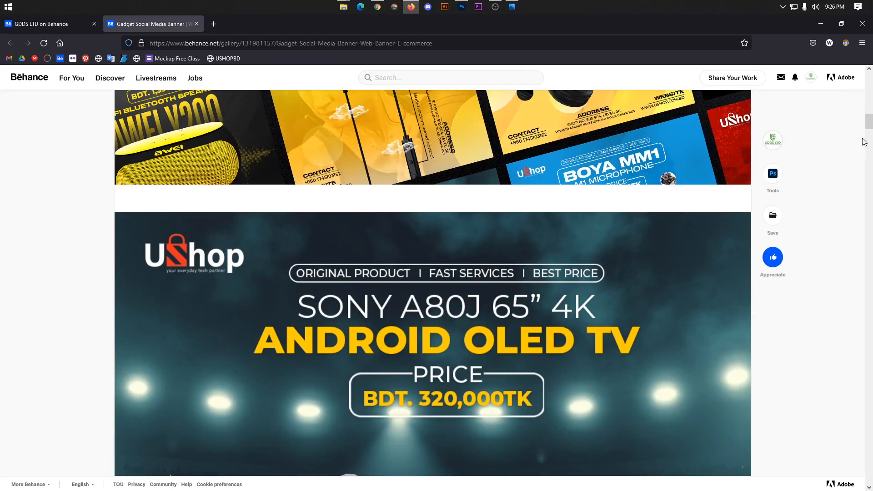
left_click_drag(869, 125, 868, 235)
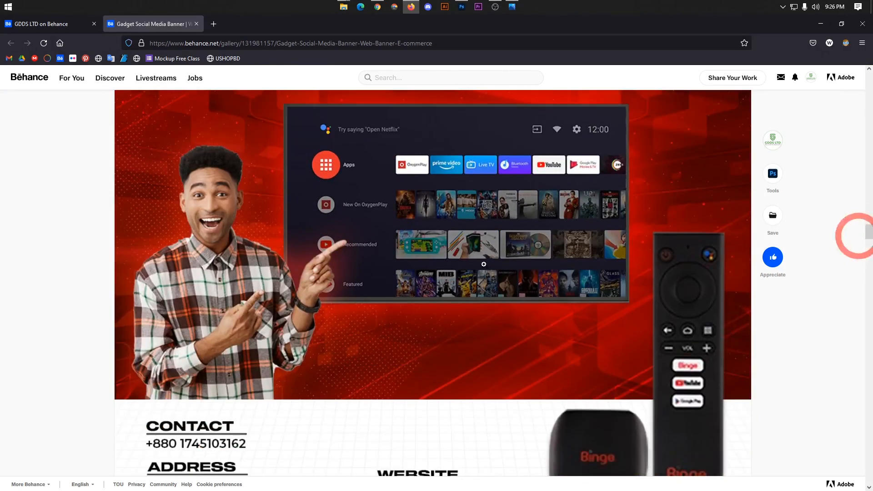
scroll(483, 264, "up", 2)
View the Binge banner full size, advance to the next image, close it, and scroll to the bottom.
left_click(484, 264)
left_click(850, 282)
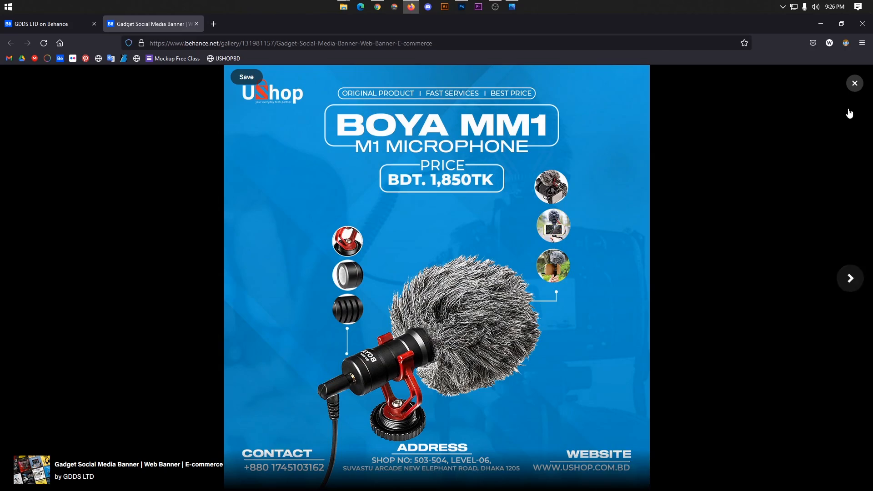
left_click(854, 83)
left_click_drag(868, 225, 853, 445)
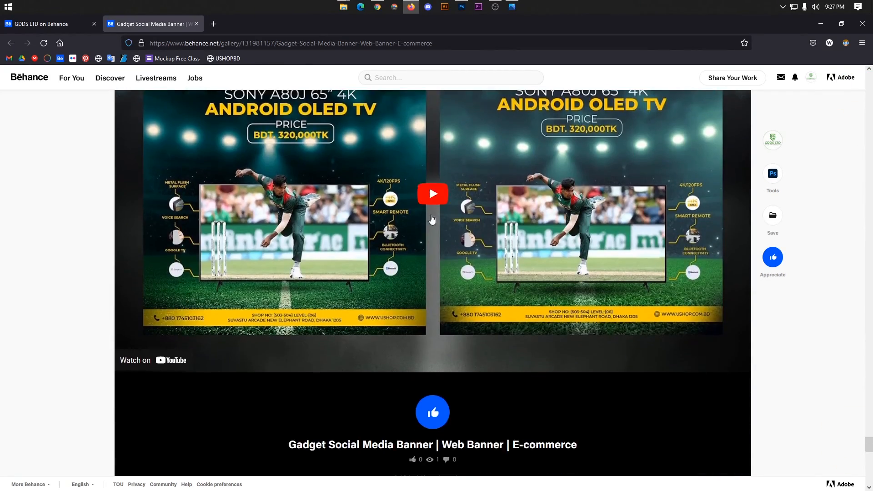
scroll(486, 279, "up", 10)
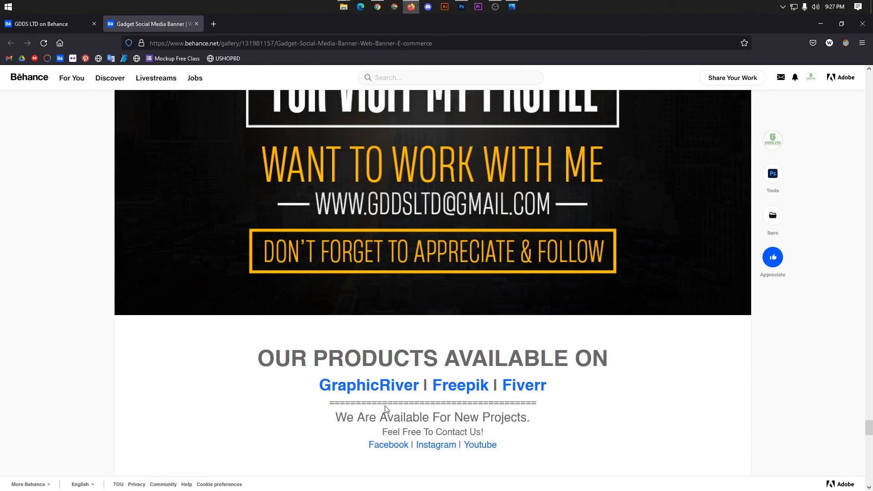
left_click(462, 387)
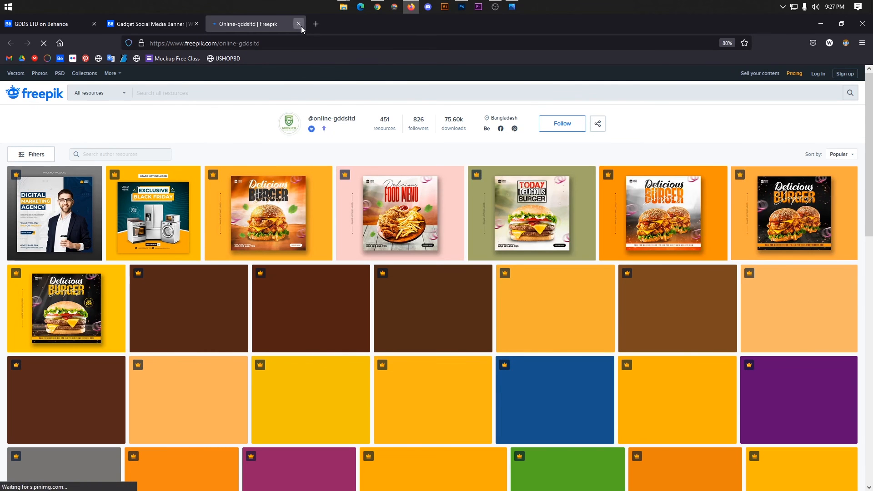
left_click(299, 24)
left_click_drag(869, 416, 869, 80)
left_click(573, 212)
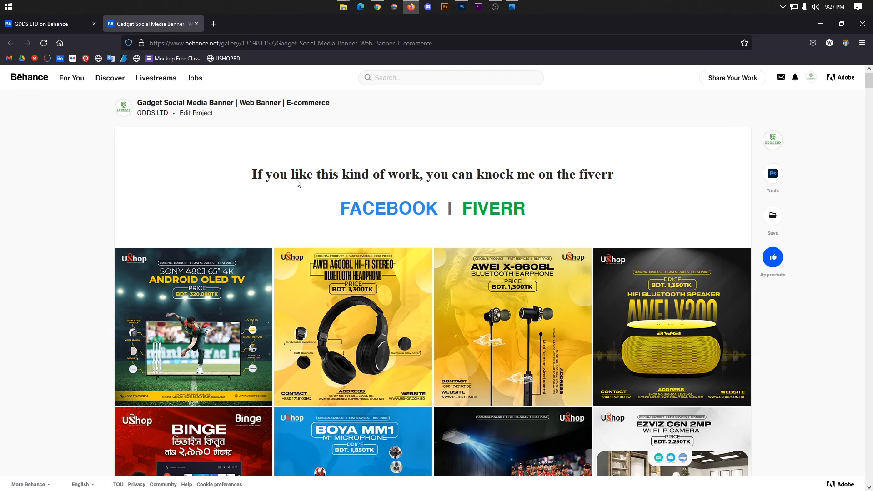
scroll(296, 183, "down", 4)
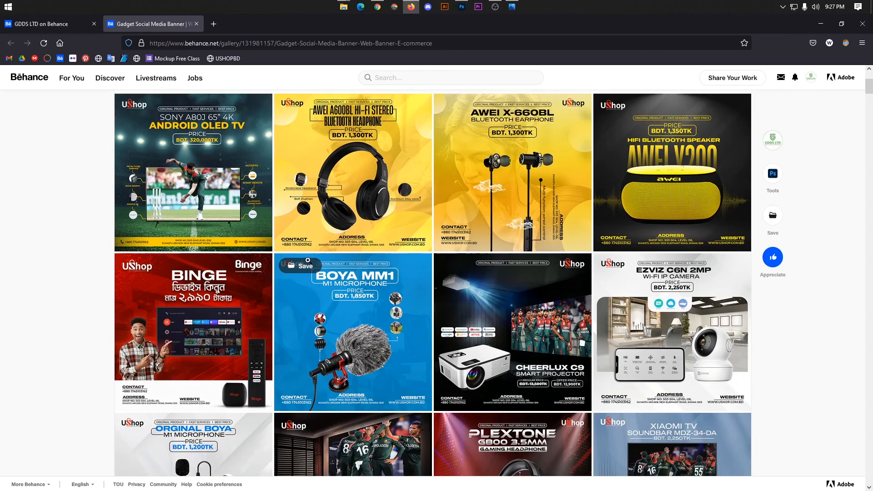
scroll(446, 242, "up", 4)
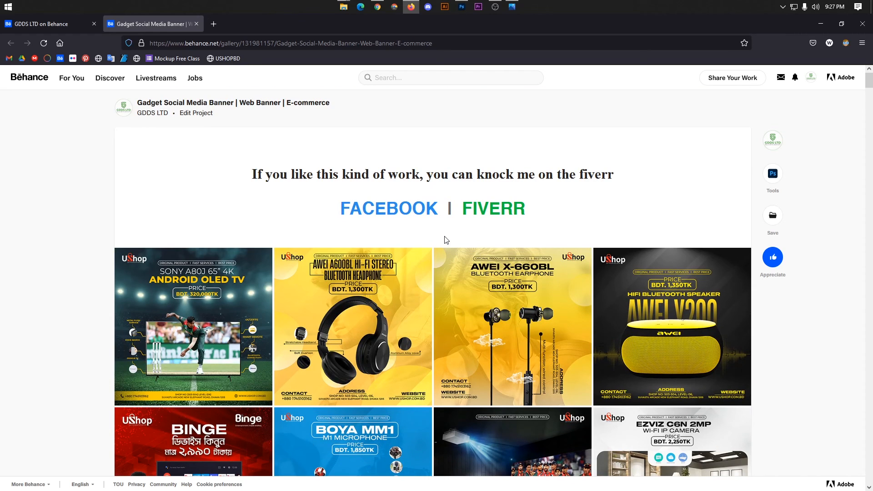